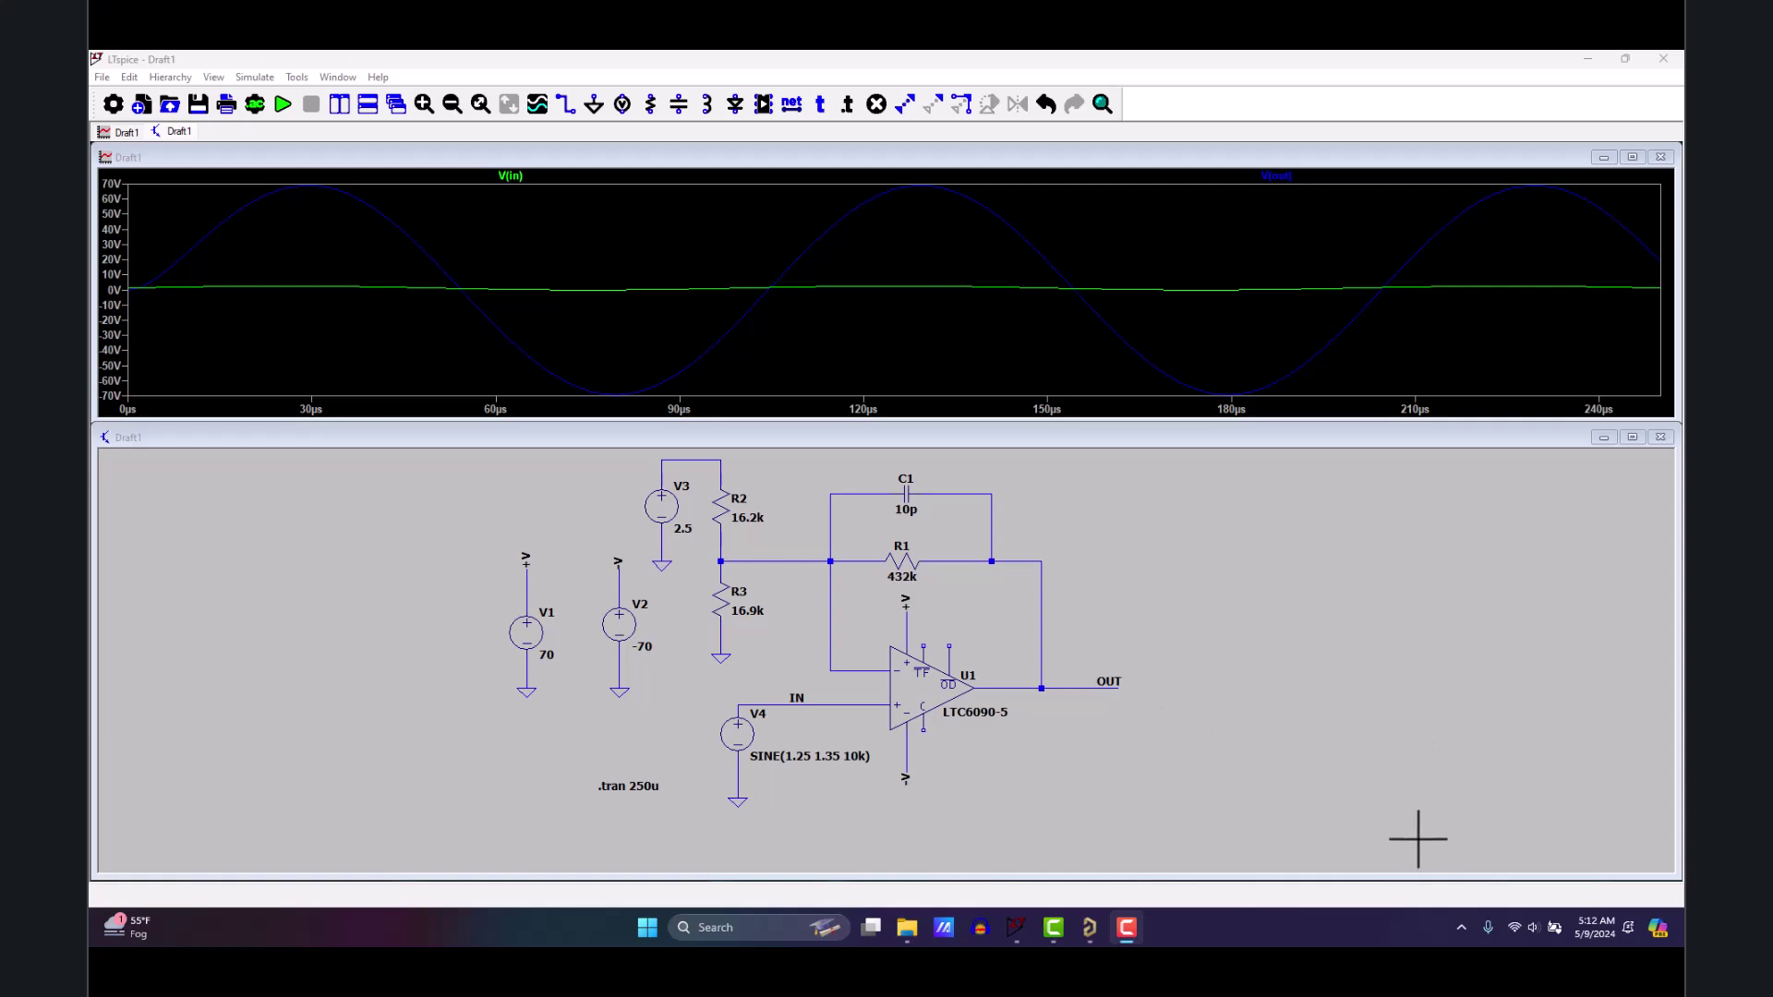
- Compare against the LTspice op-amp schematic, then return to Altium's Extensions and Updates page
click(1090, 927)
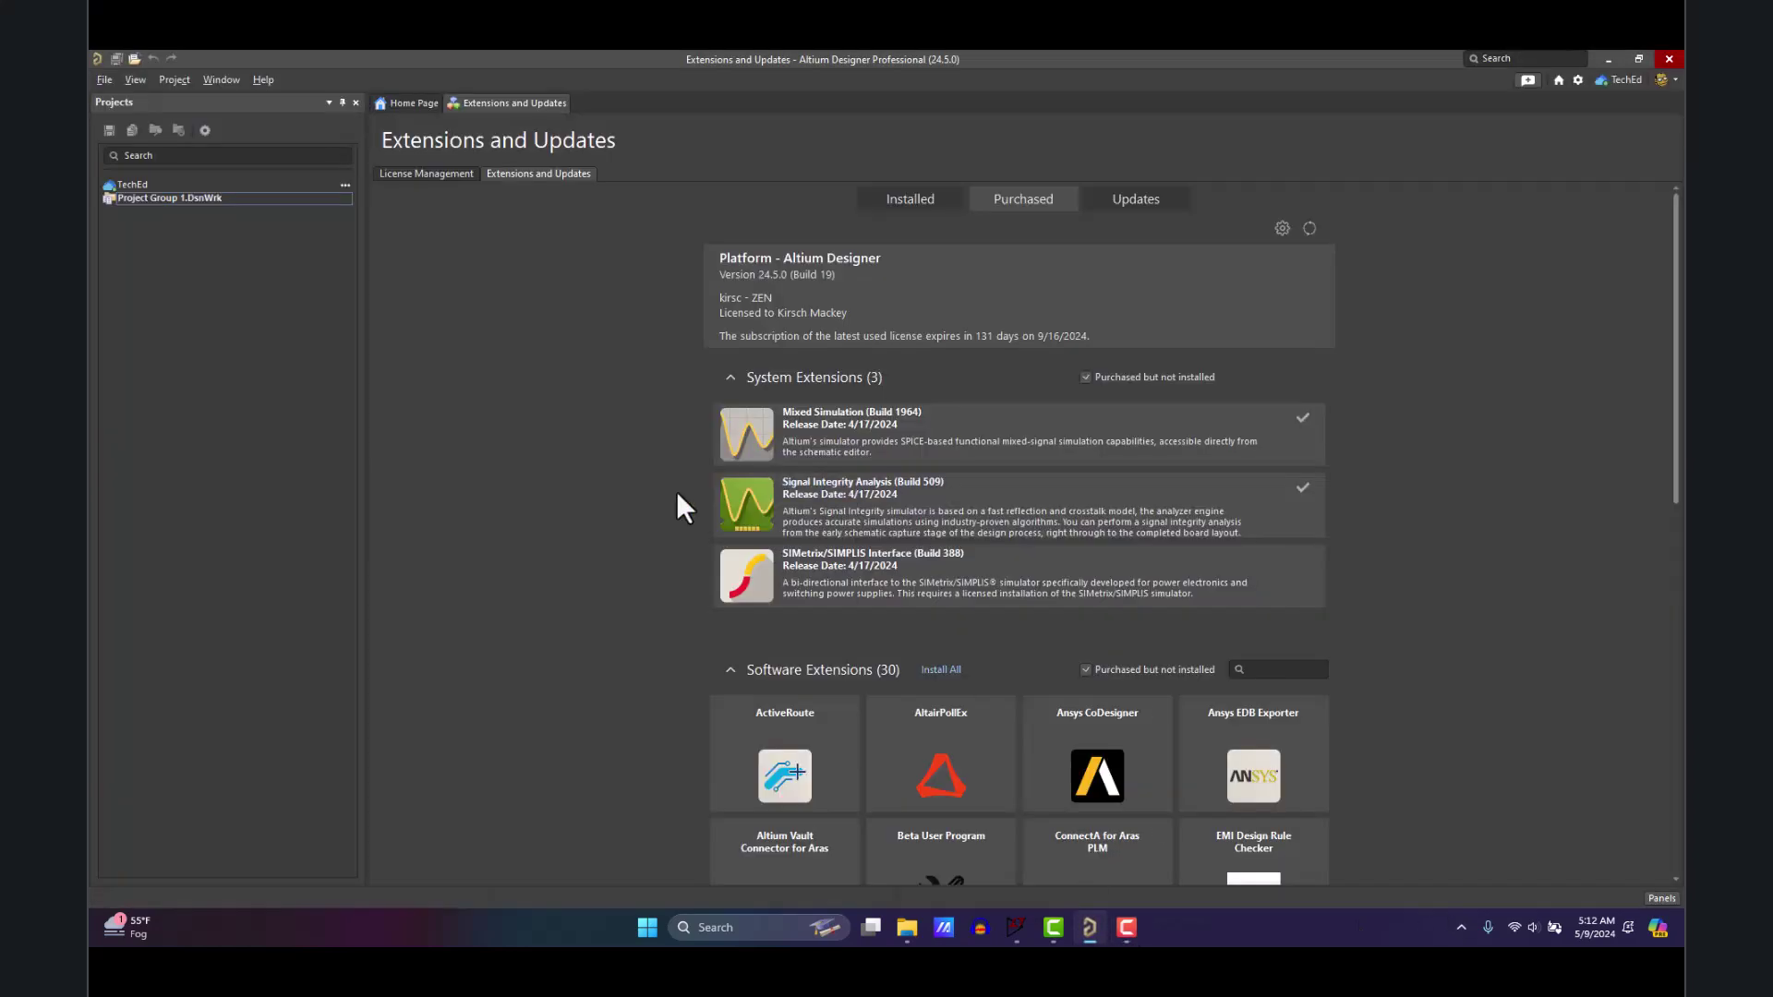
click(1021, 915)
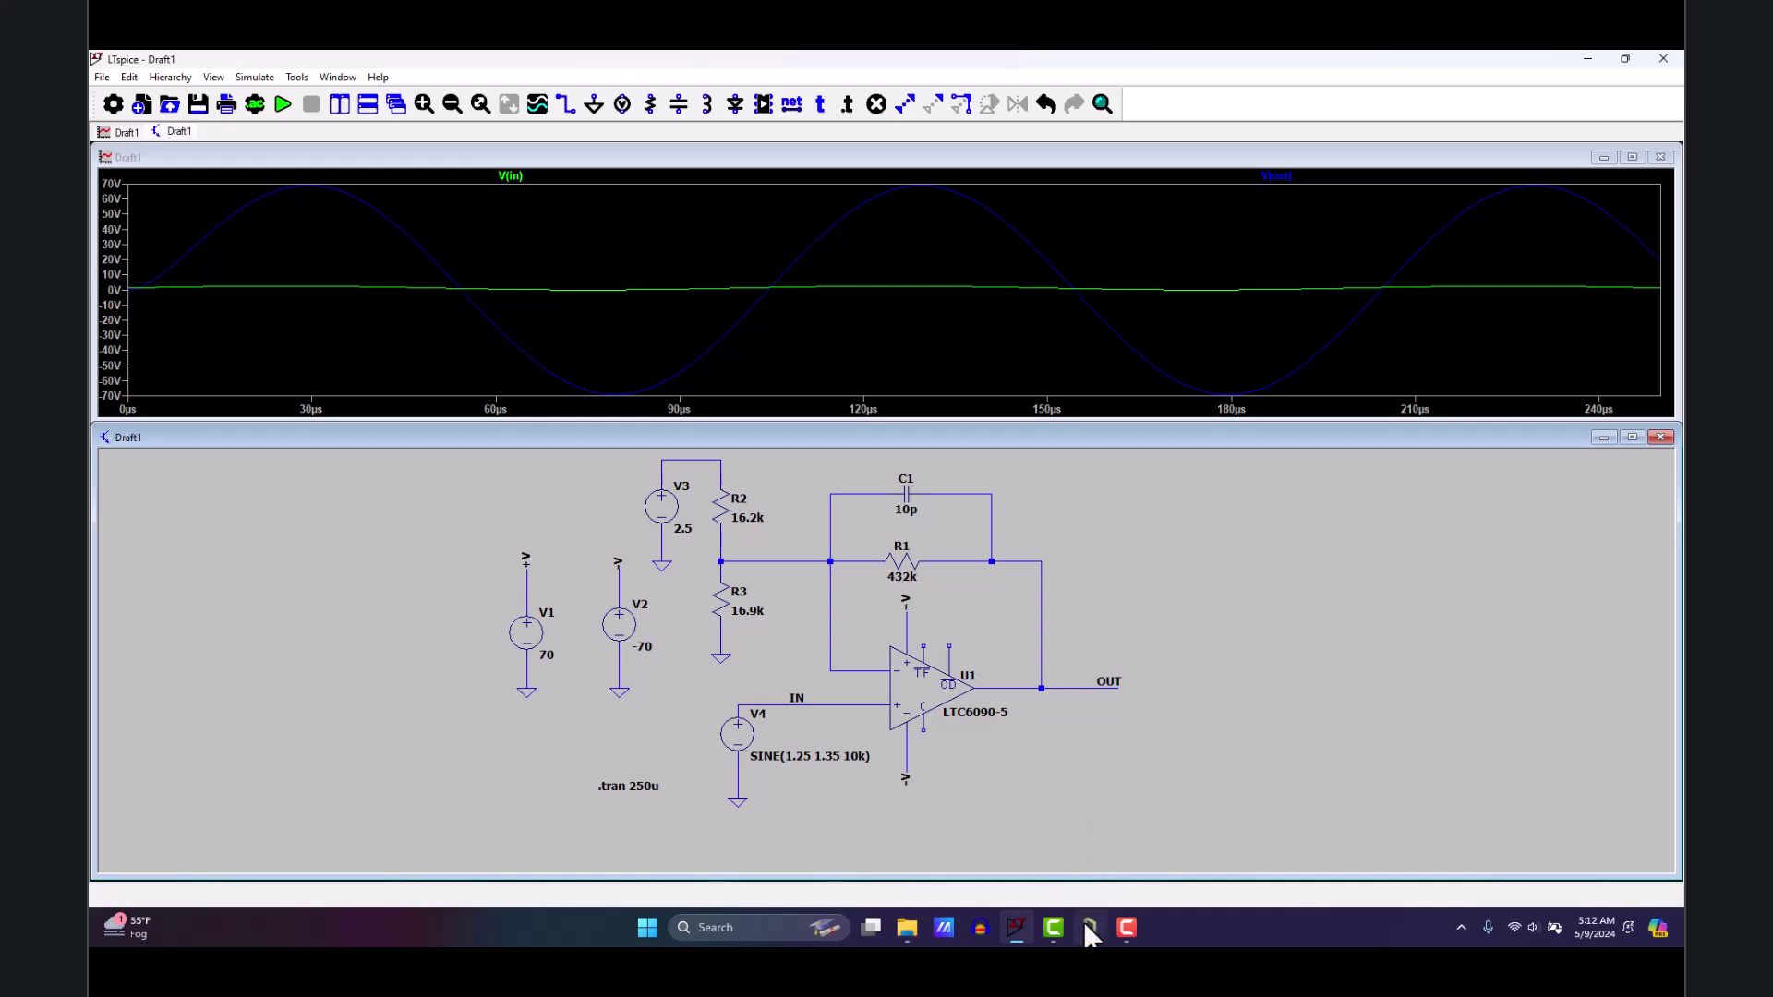
mouse_move(1086, 926)
click(1089, 927)
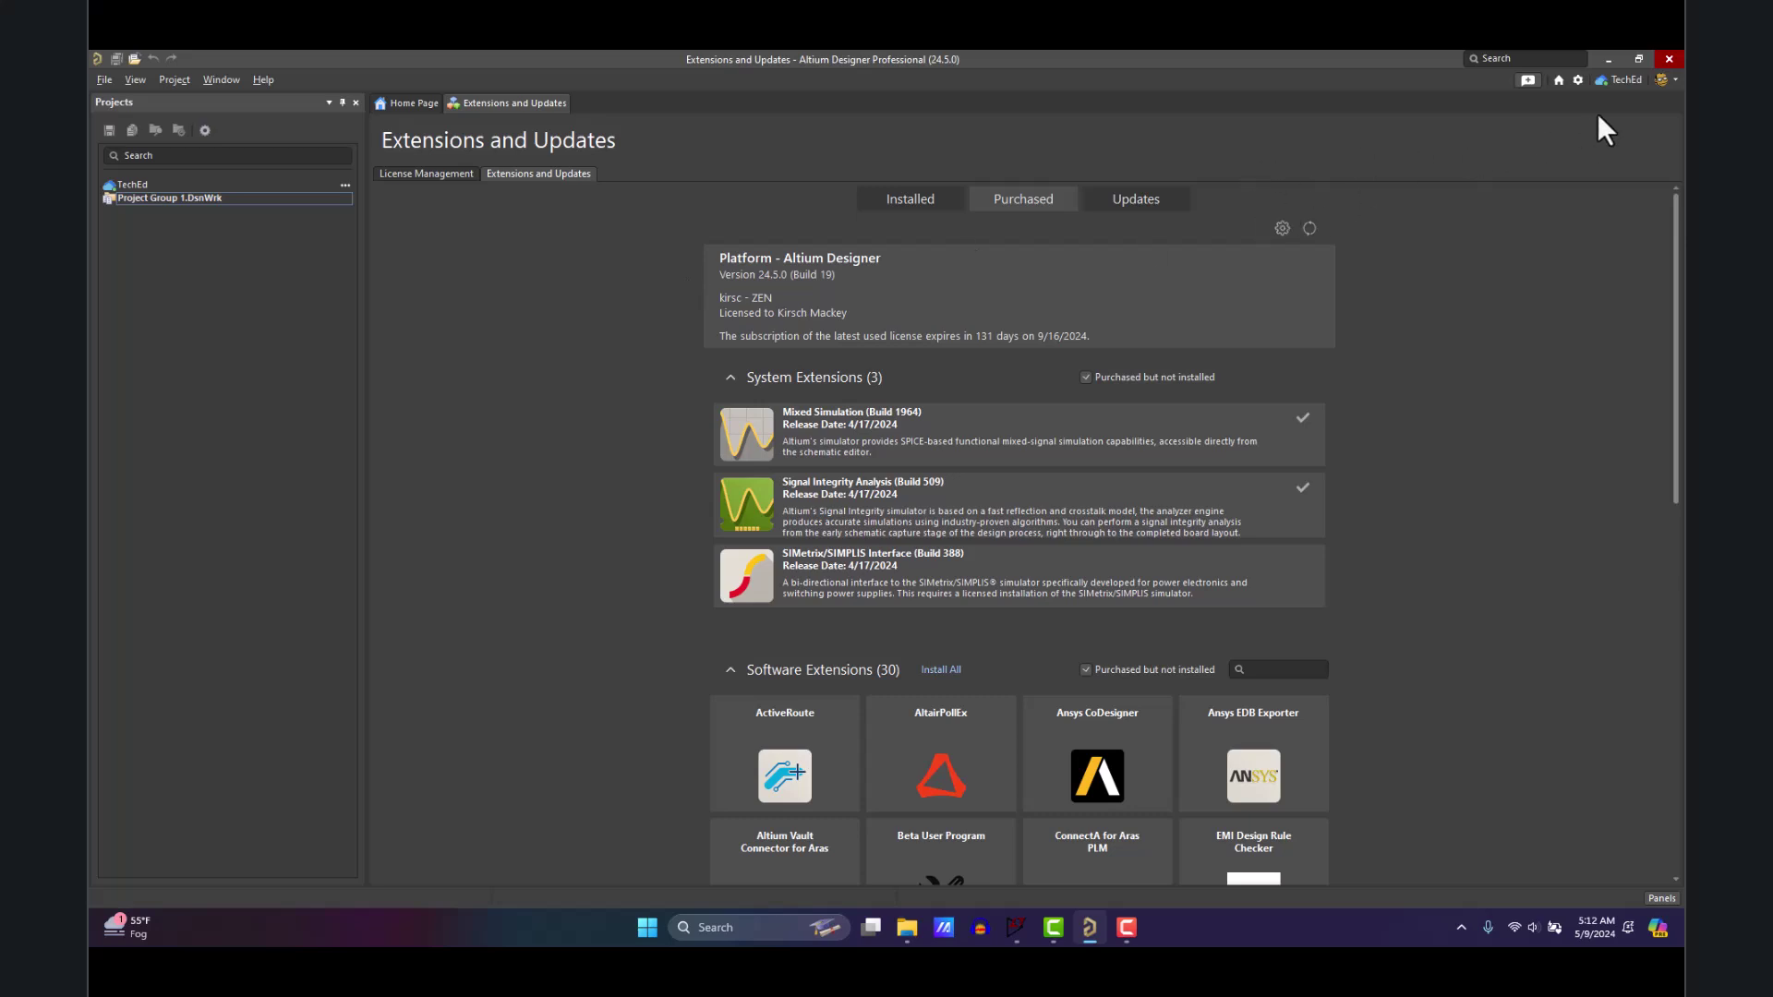
click(1668, 80)
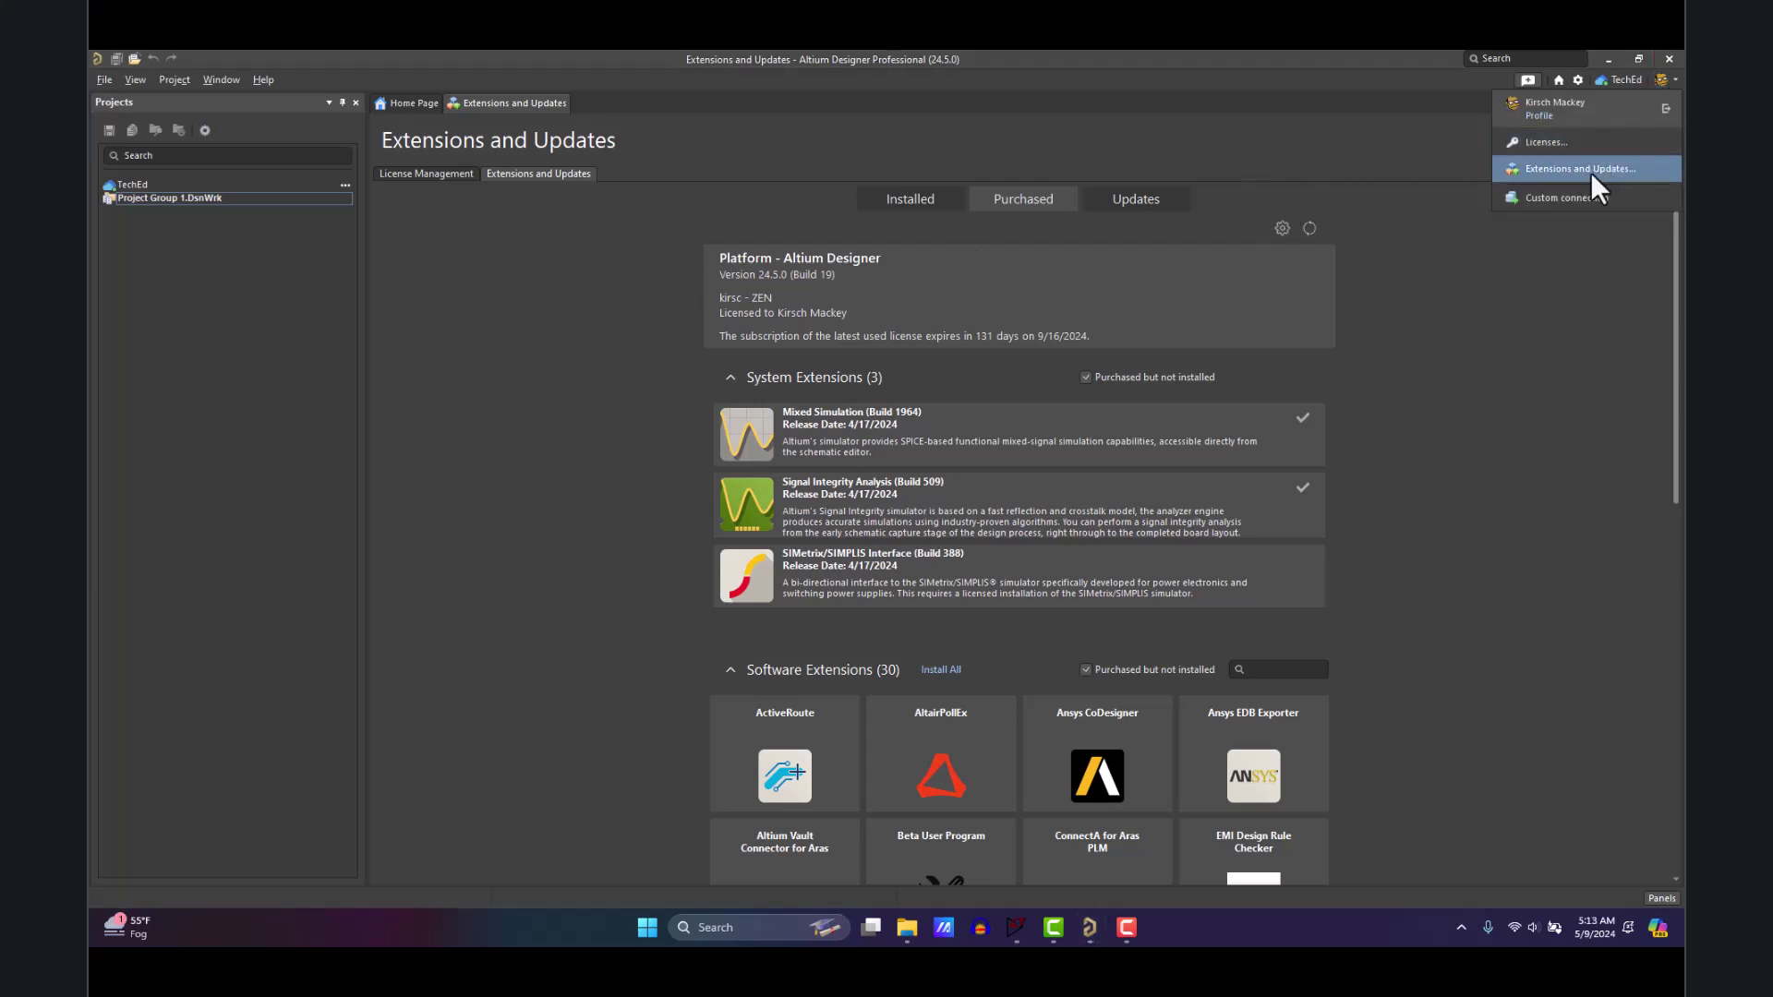
click(1590, 170)
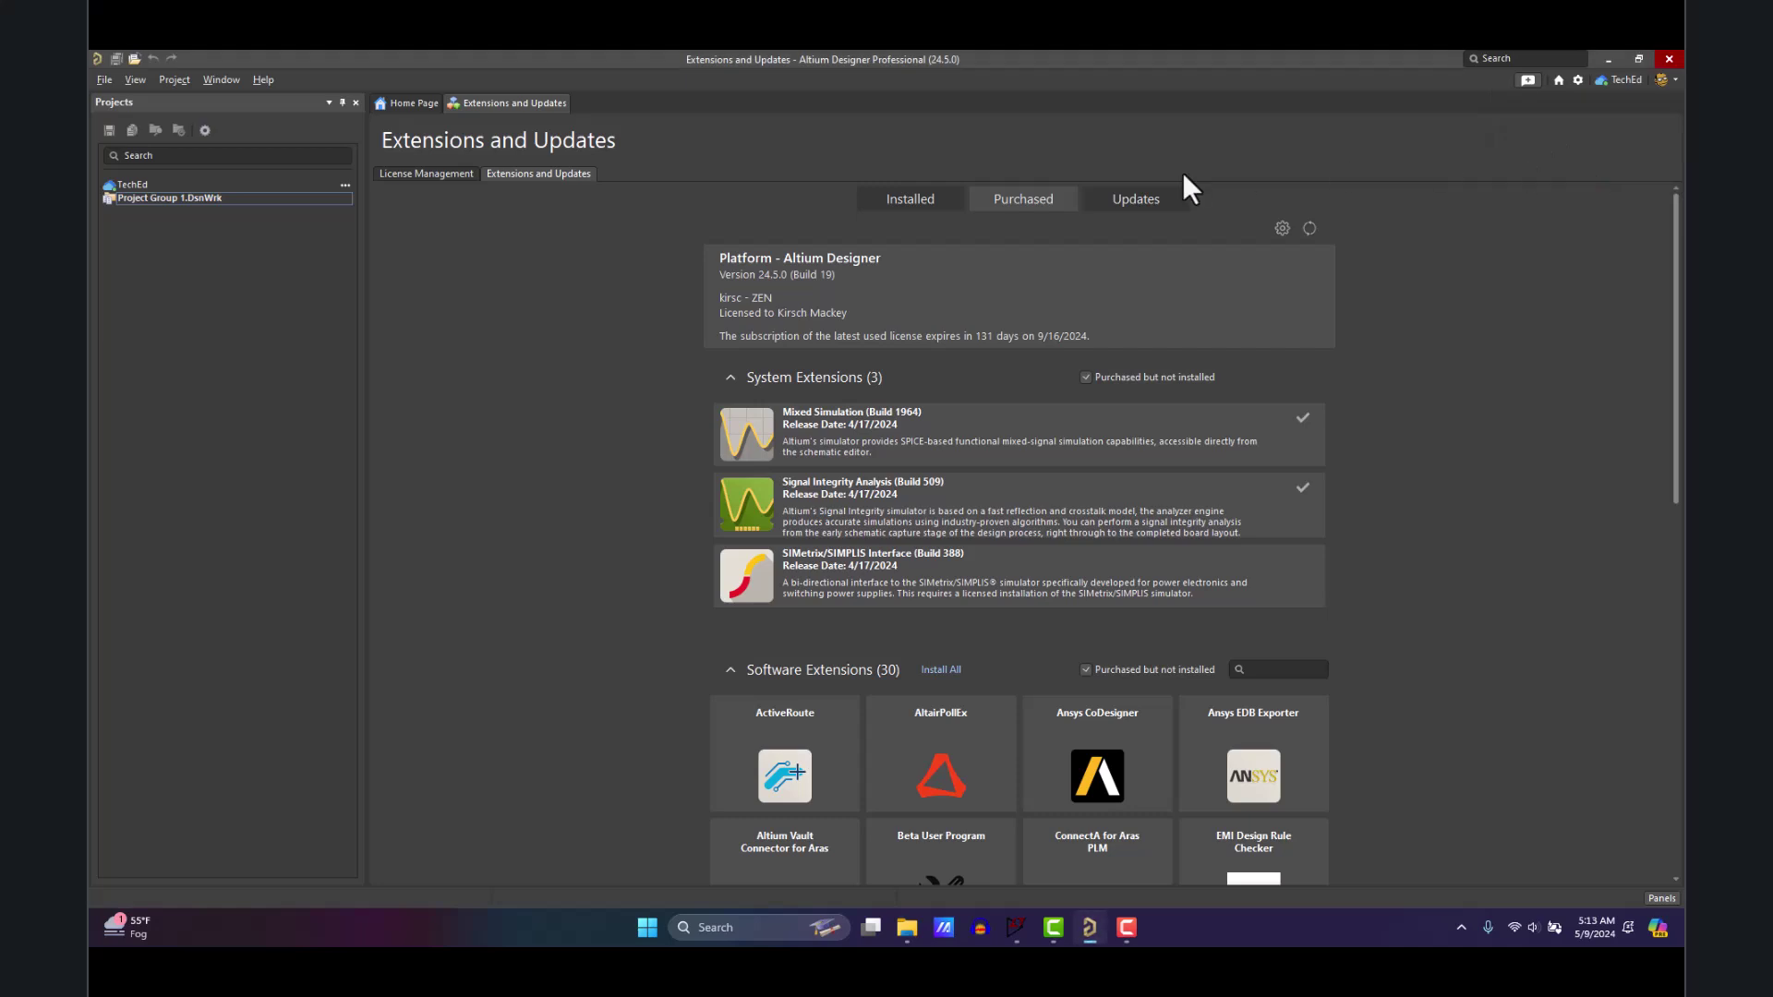
click(1034, 202)
scroll(1209, 434, down, 3)
scroll(1217, 490, down, 3)
scroll(1219, 489, up, 3)
click(1259, 469)
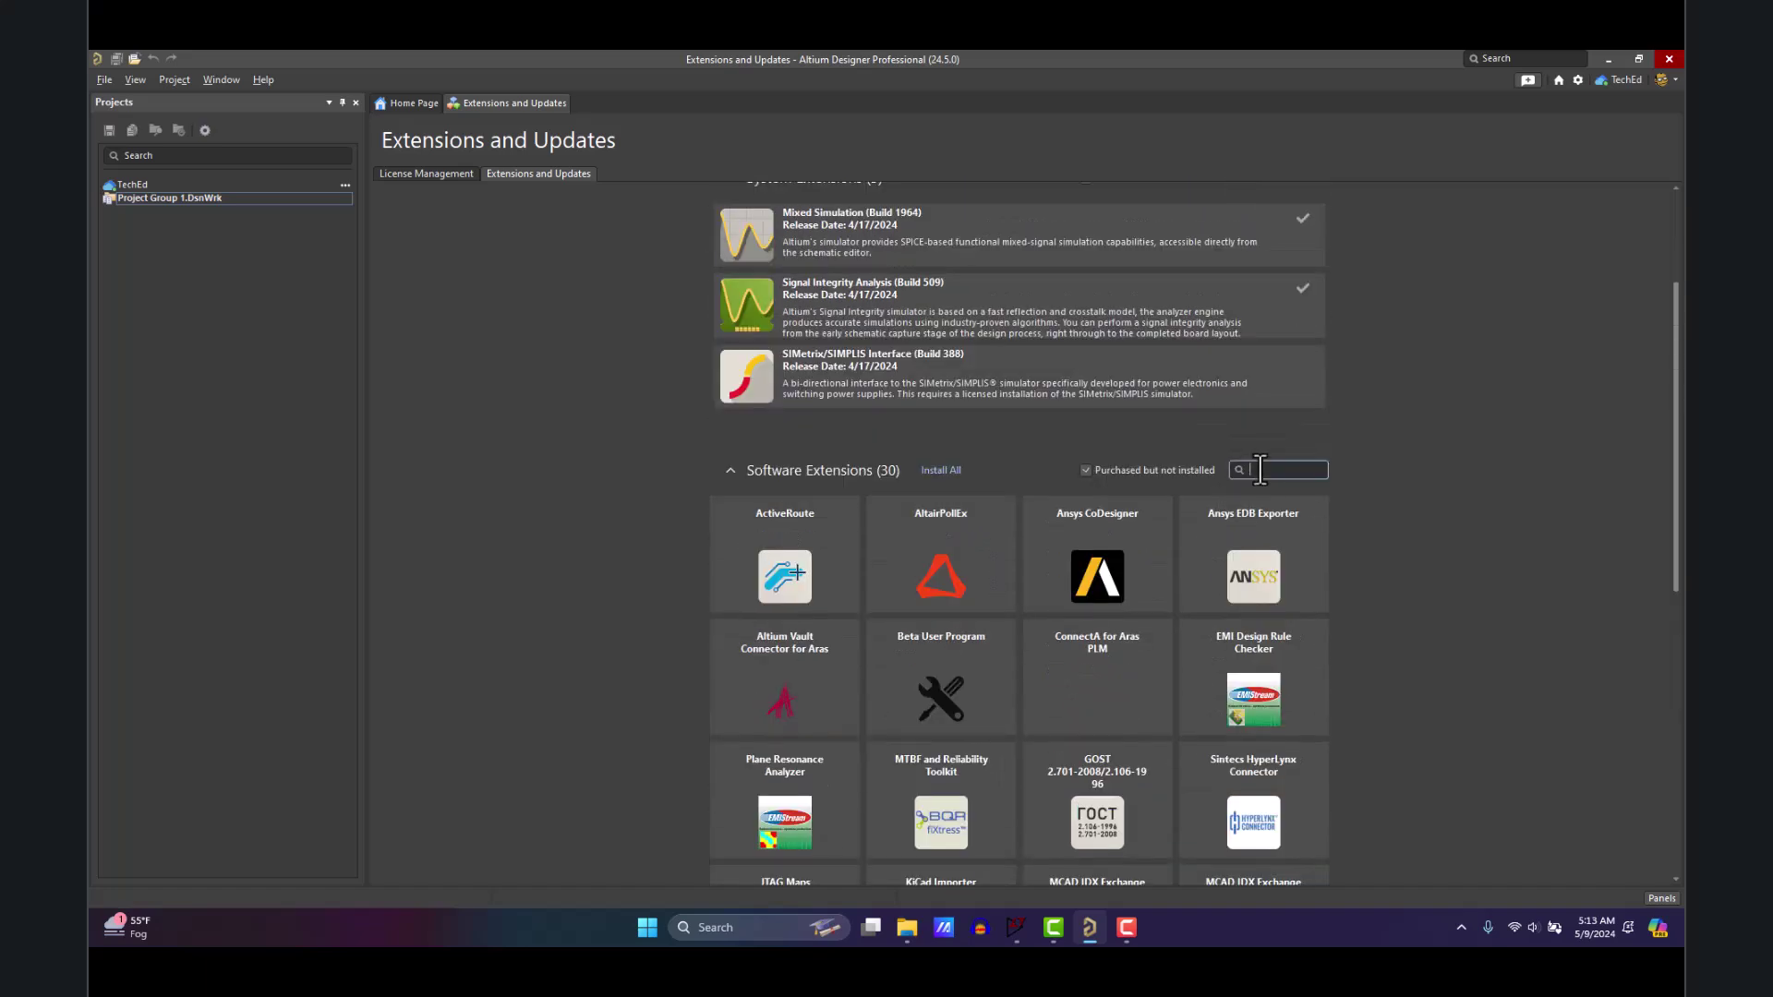
text(Al)
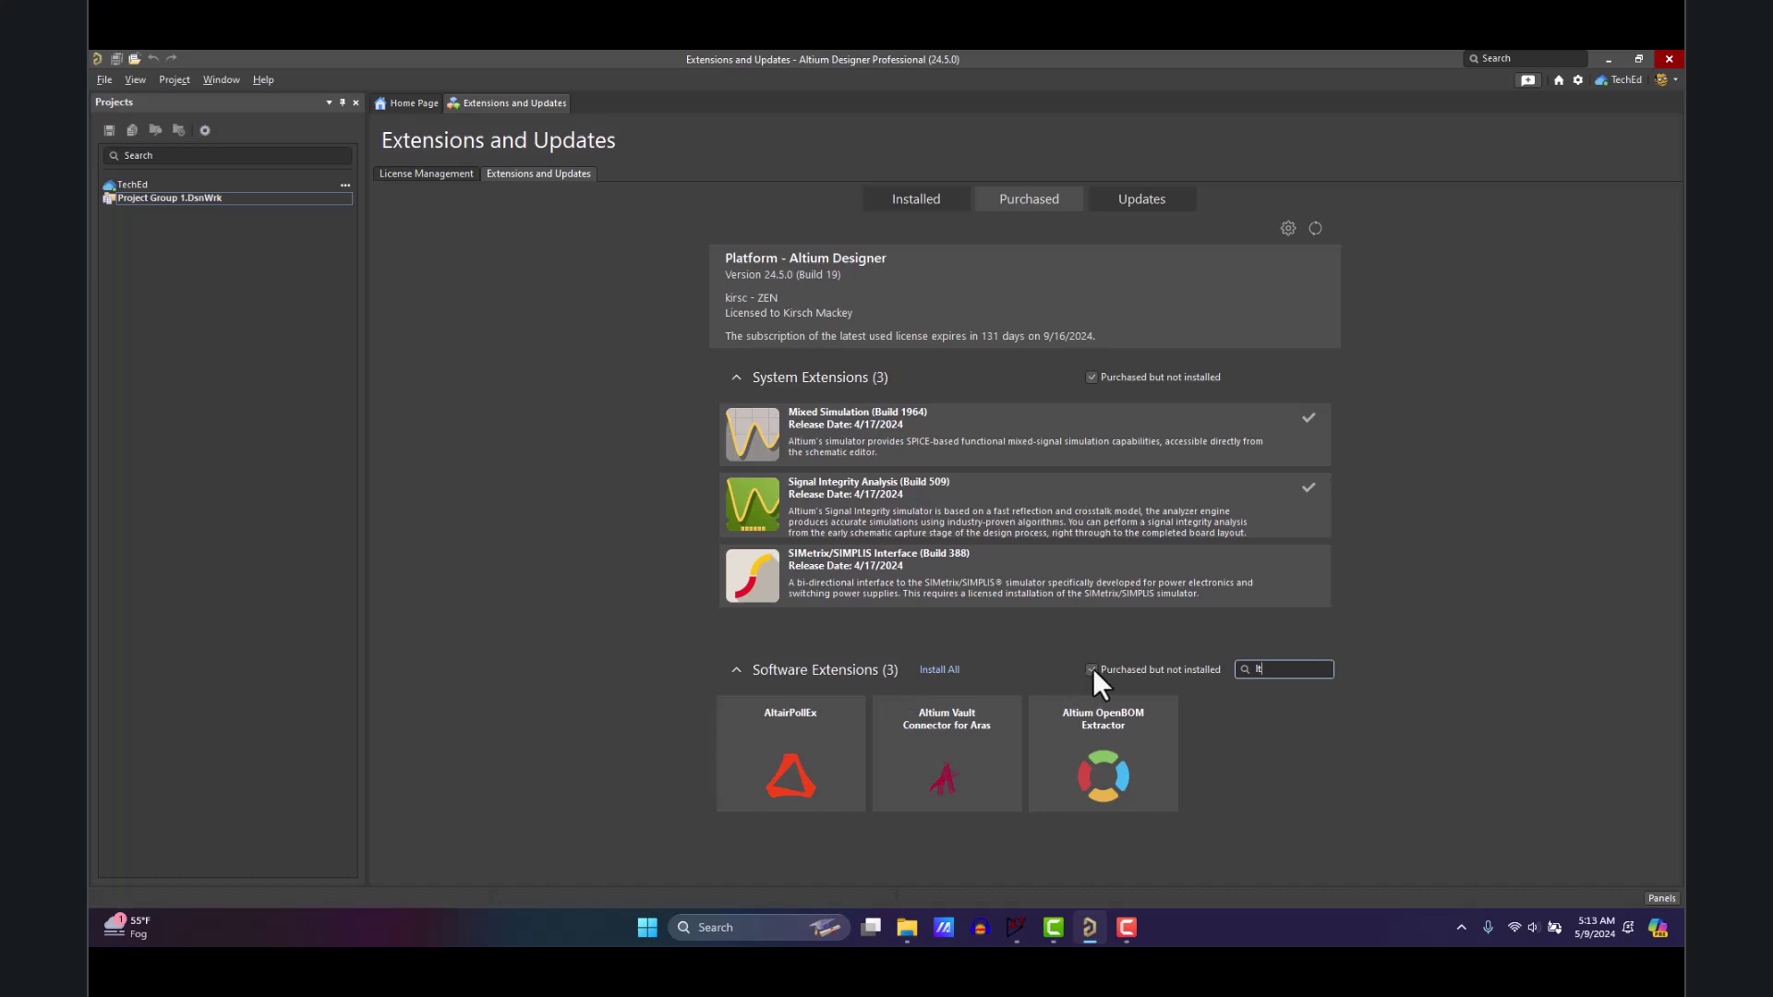
mouse_move(1093, 759)
double_click(1261, 661)
text(n)
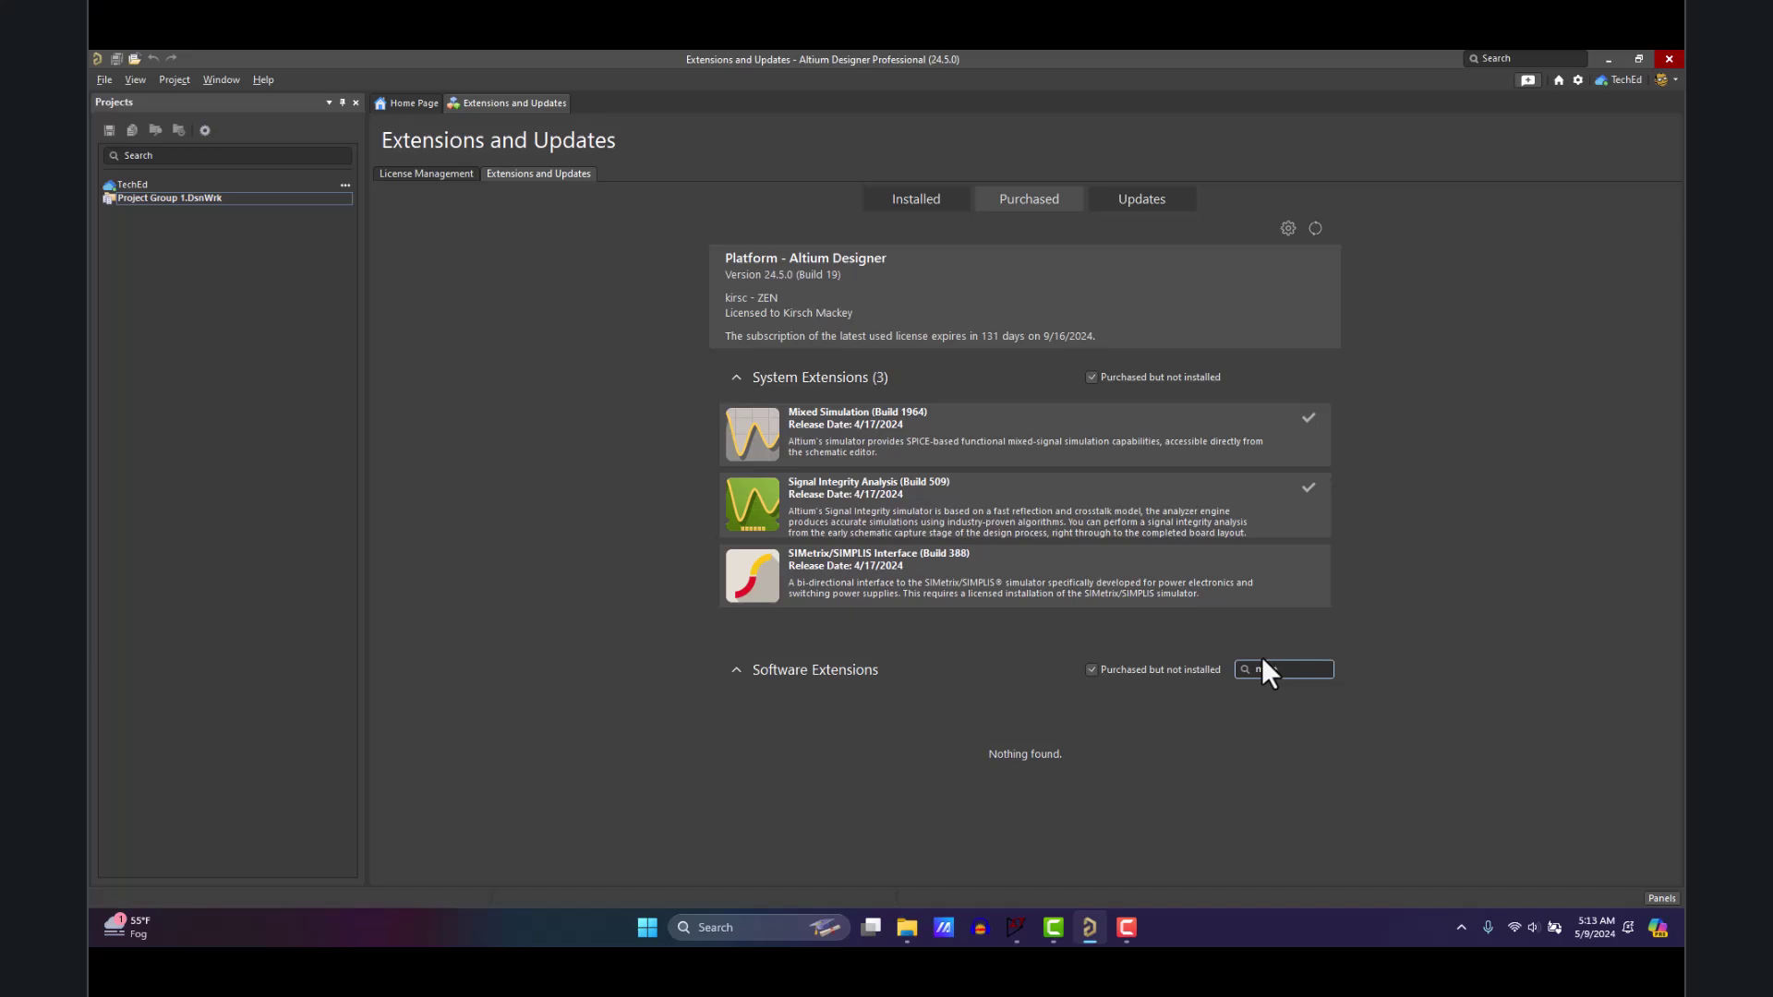
text(ixe)
drag(1311, 672, 1233, 671)
key(BackSpace)
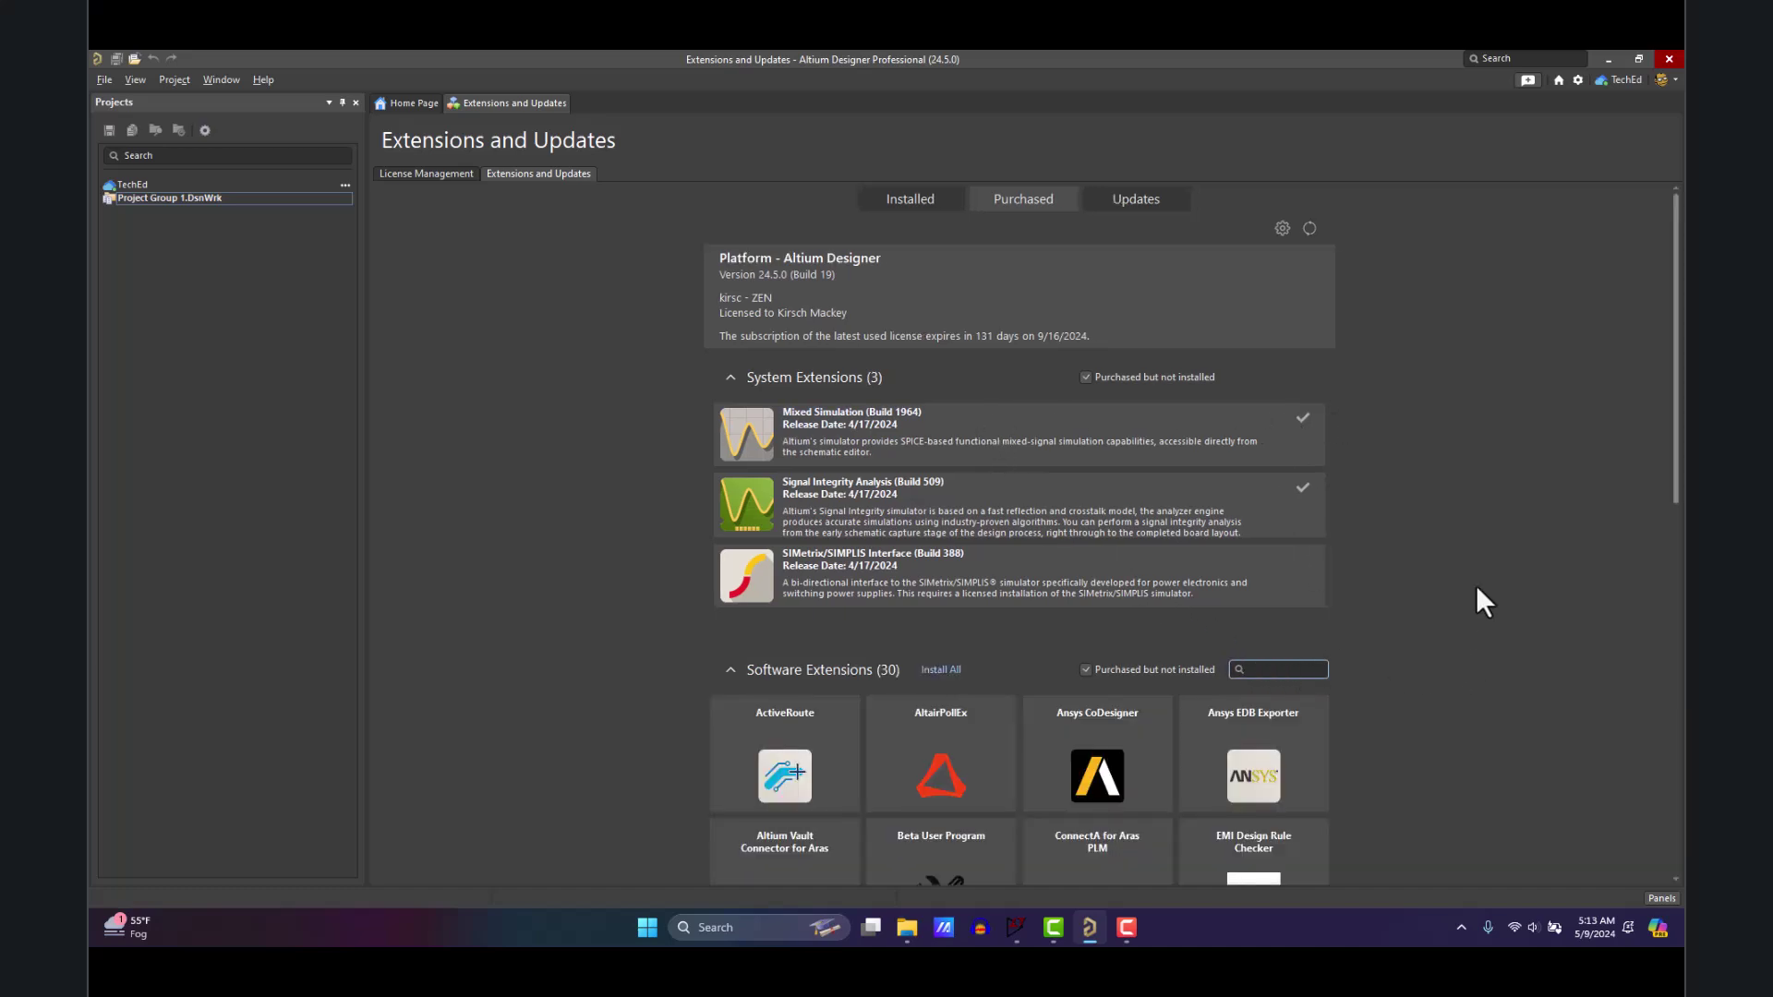
click(1394, 606)
- Launch File > Import Wizard and choose LTSpice Design Files as the import type
click(174, 259)
click(104, 80)
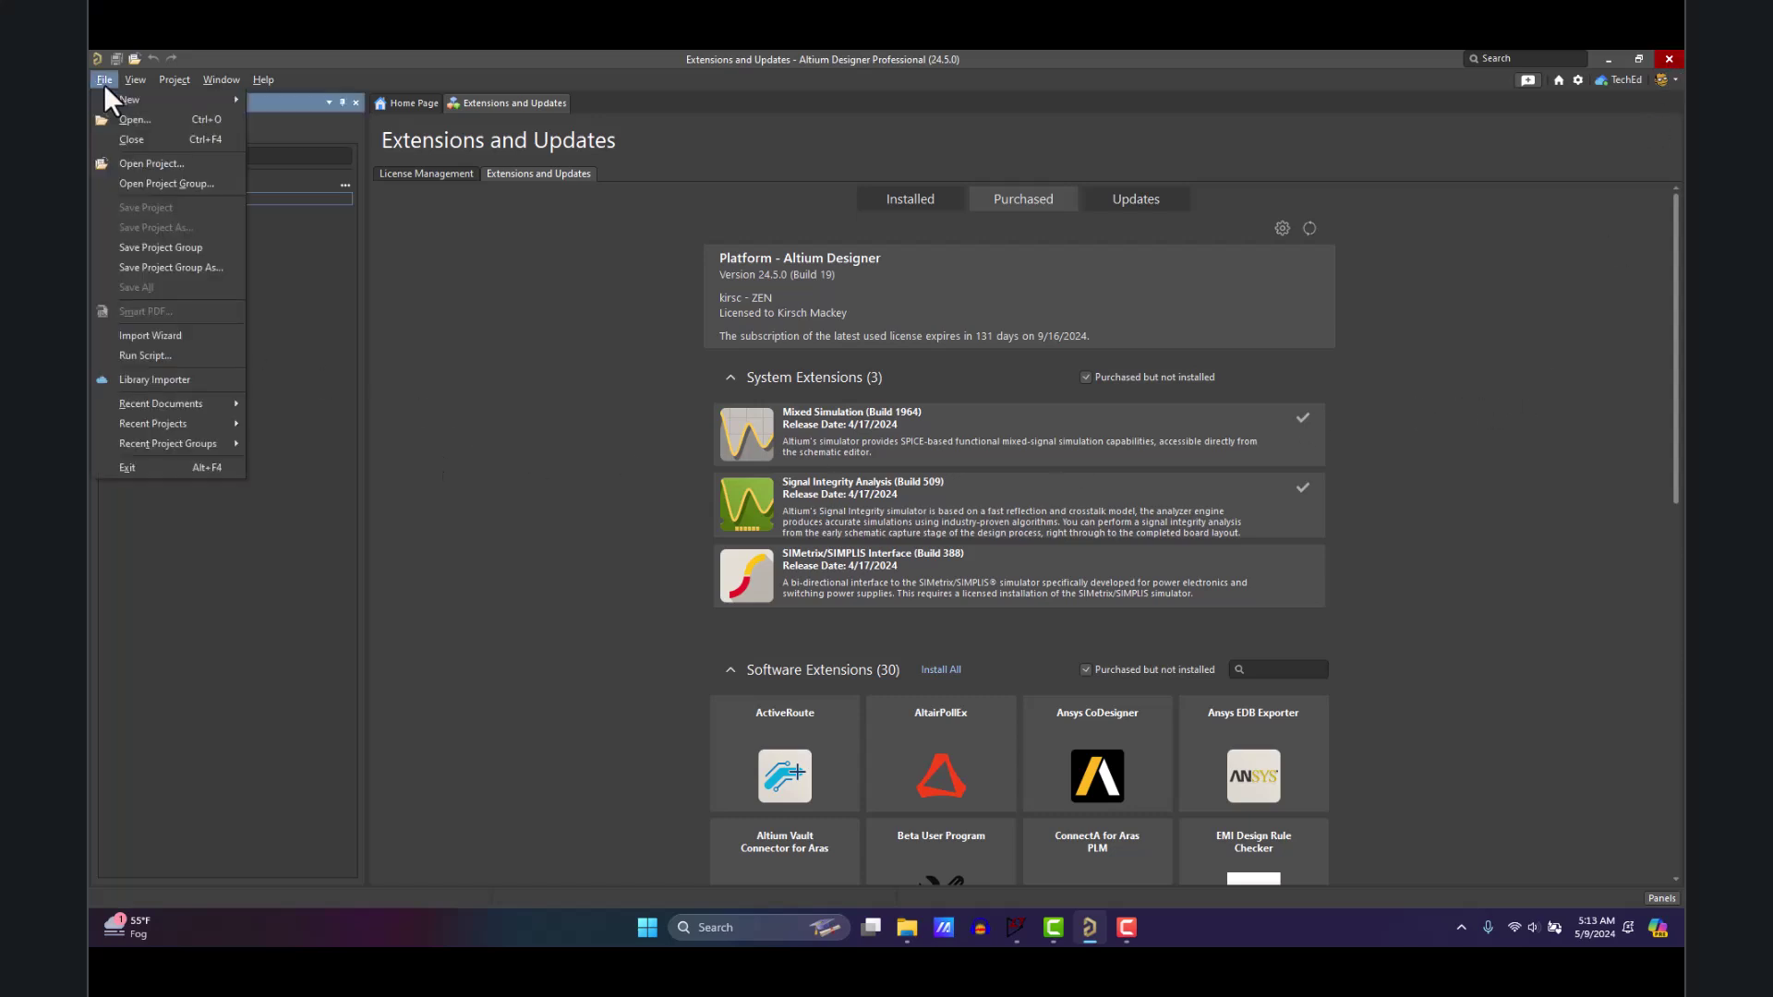
click(185, 336)
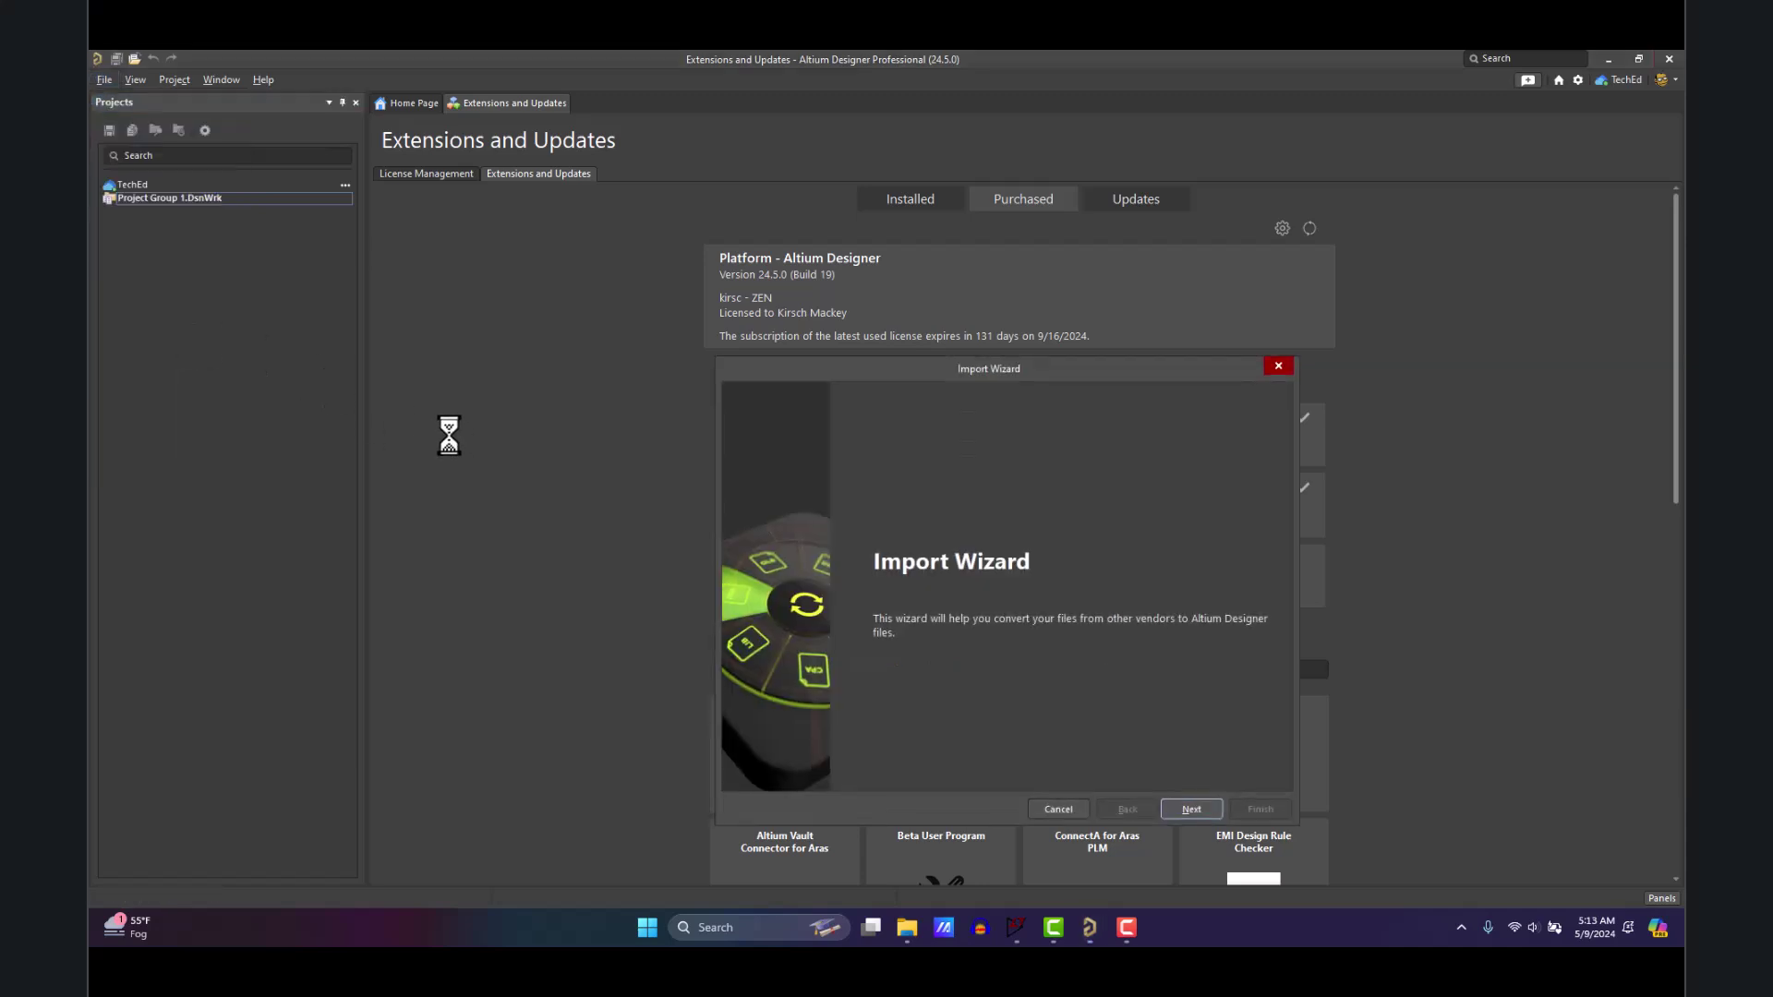
click(1189, 808)
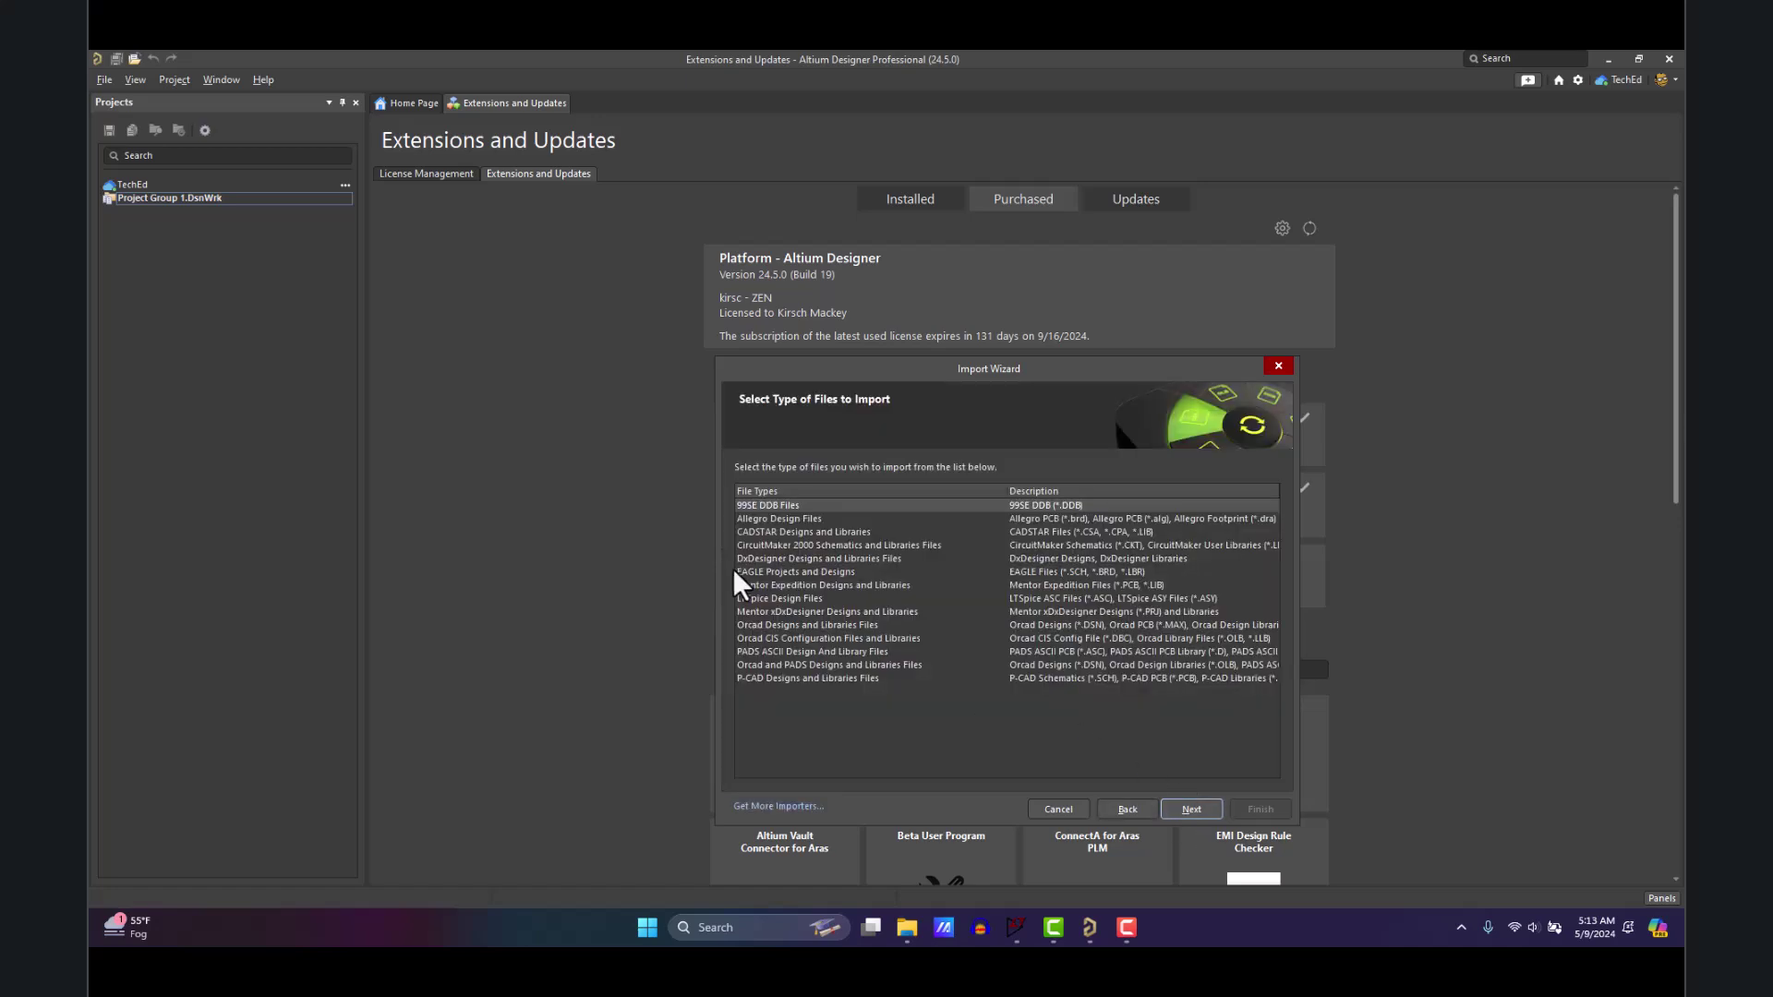
click(776, 600)
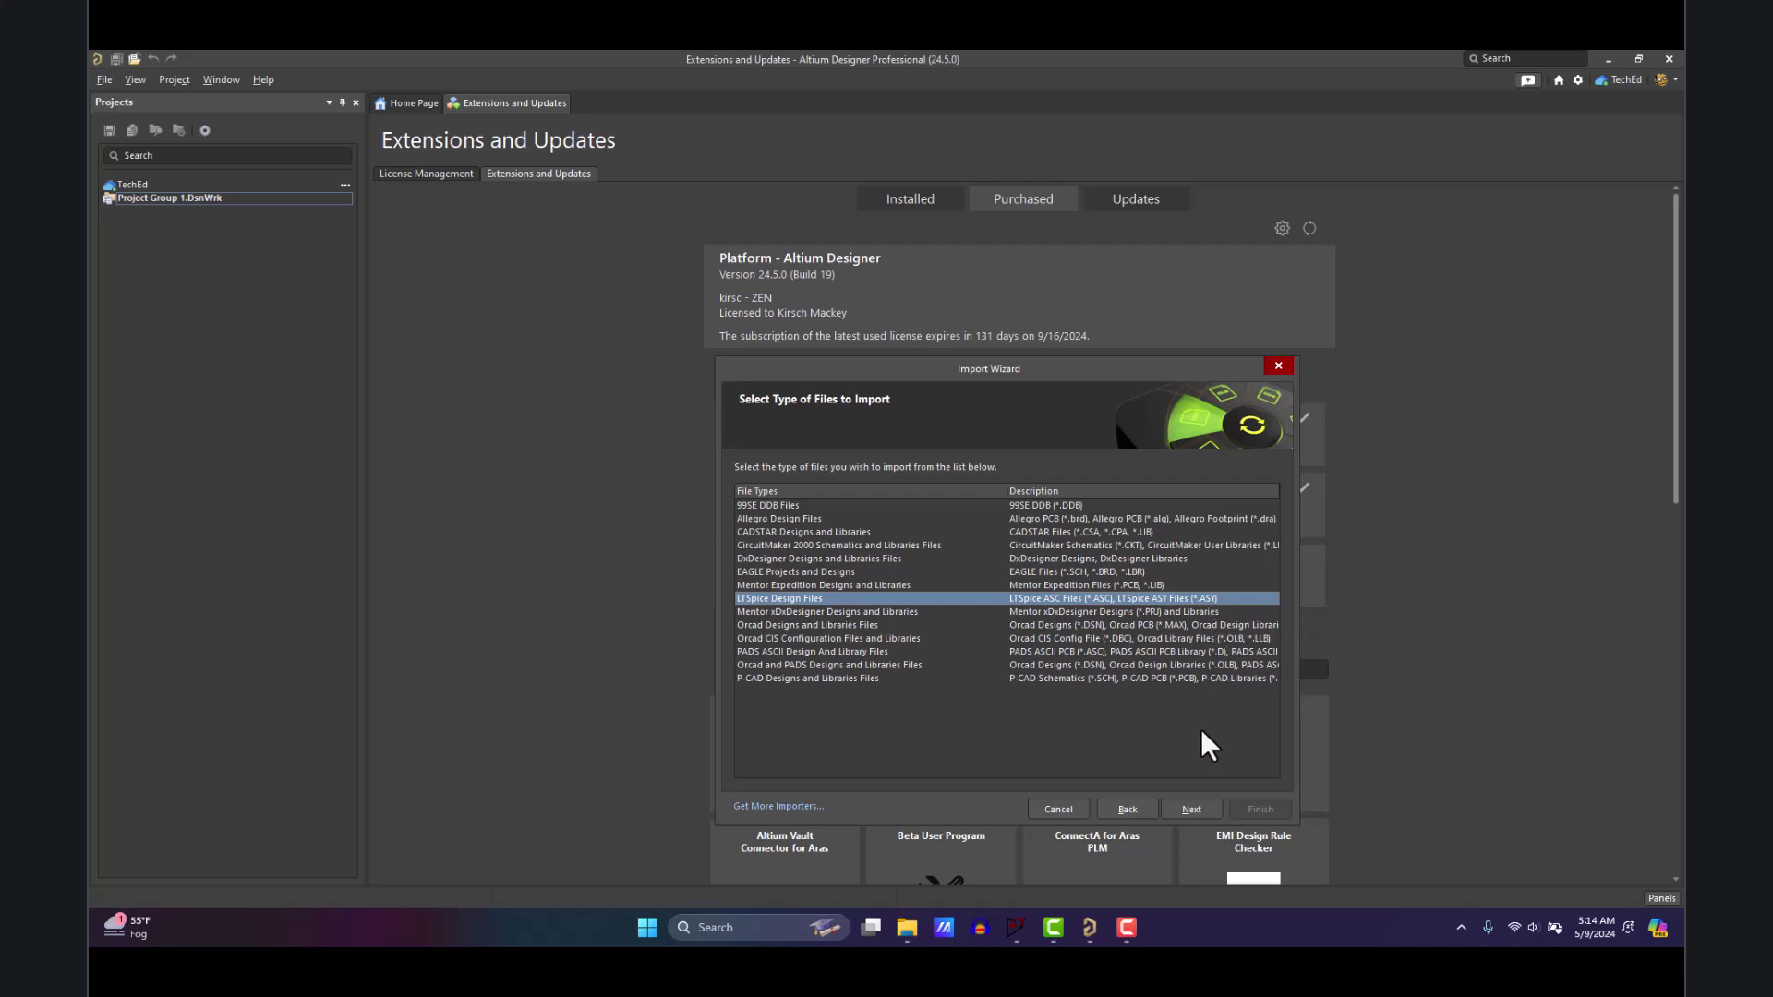
click(1191, 808)
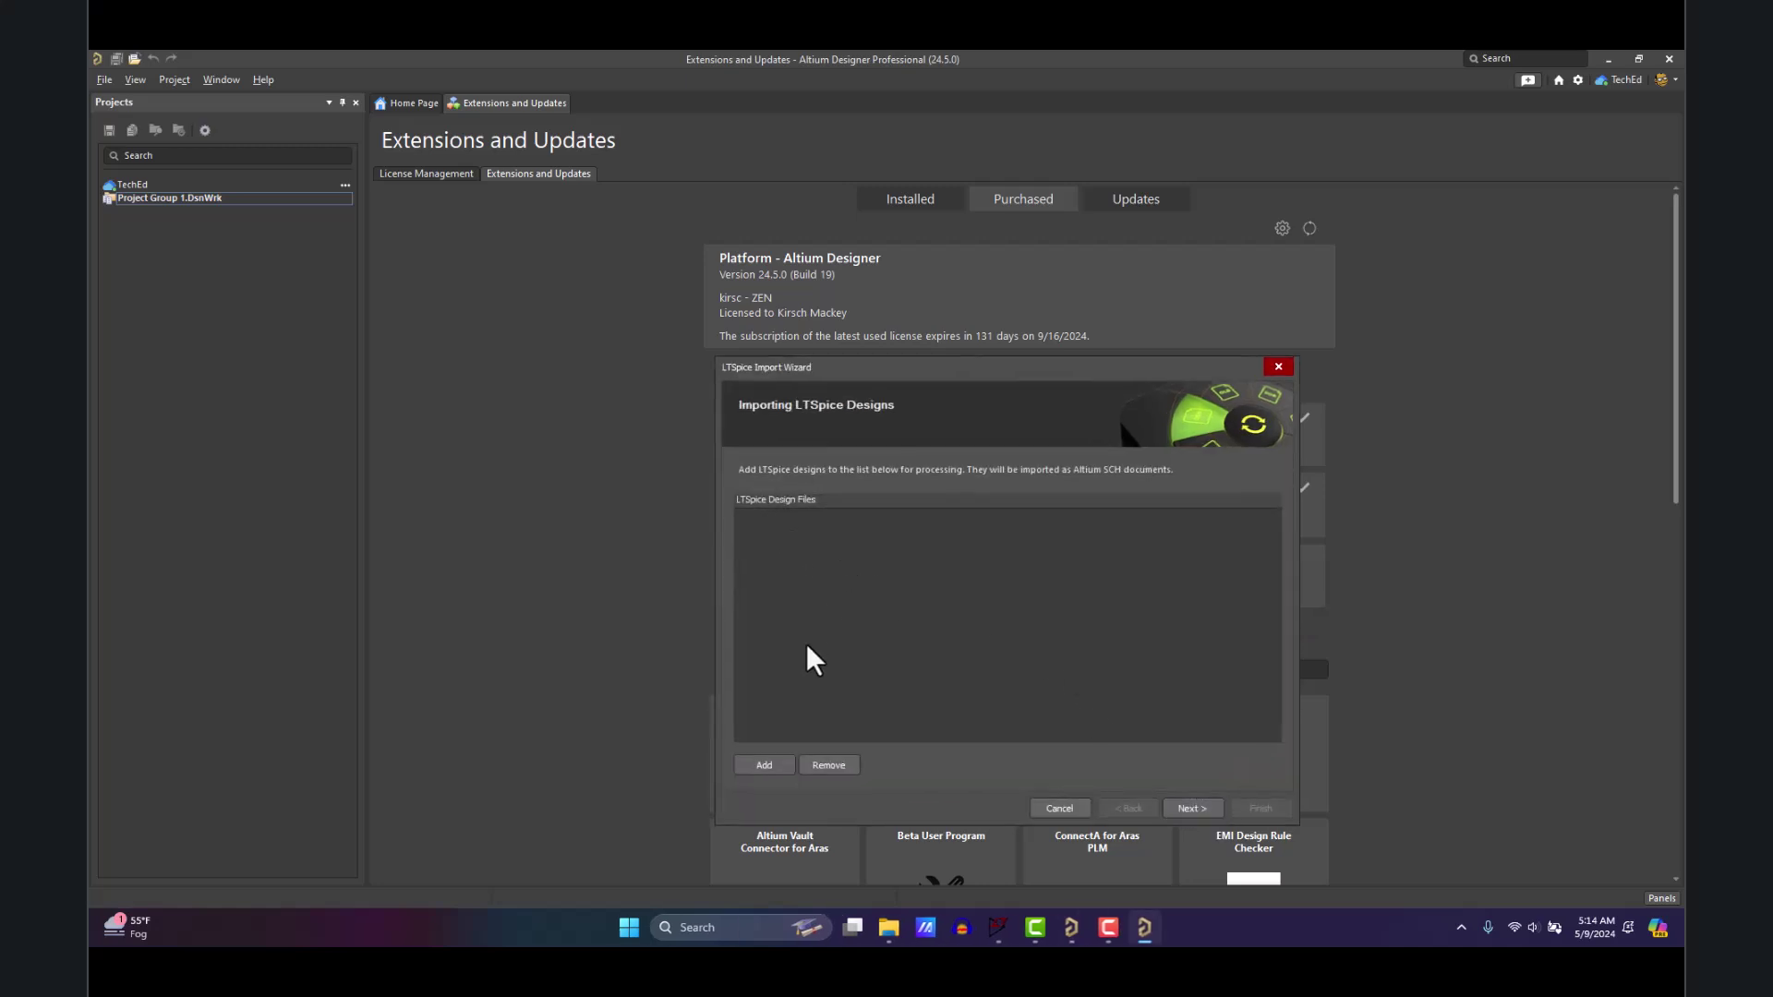
- Save the LTspice op-amp schematic under the name opamp_circuit
click(1001, 926)
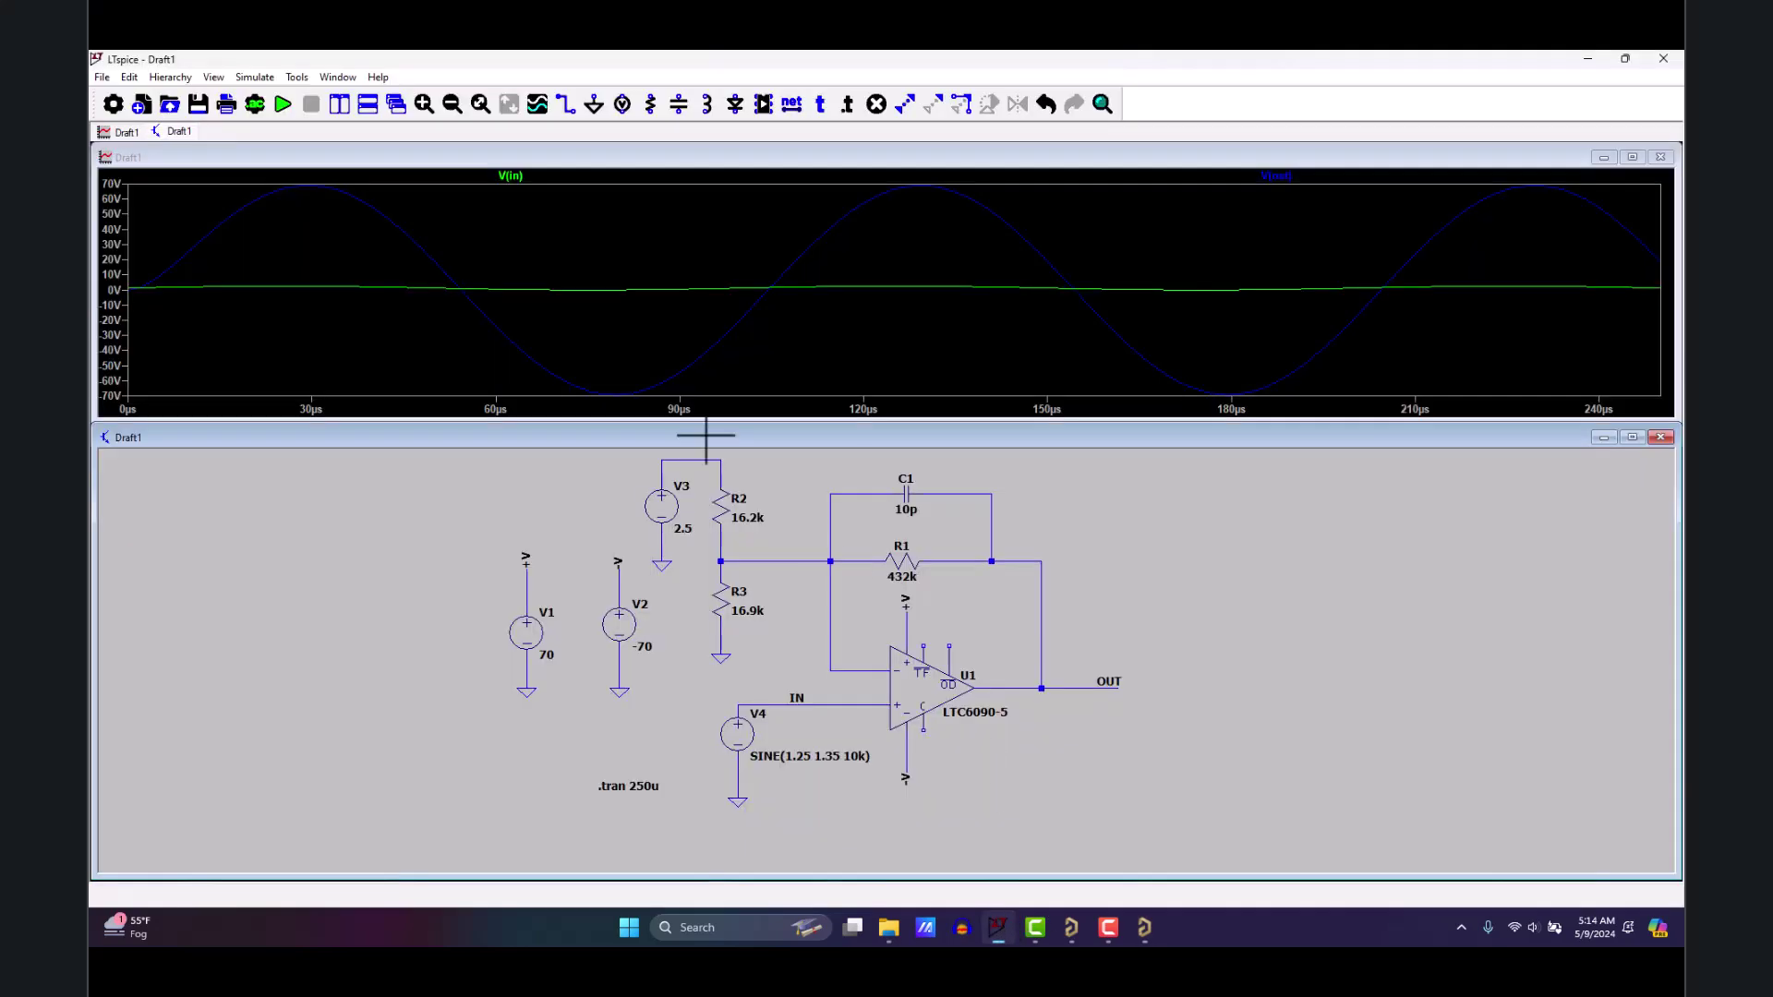
click(101, 77)
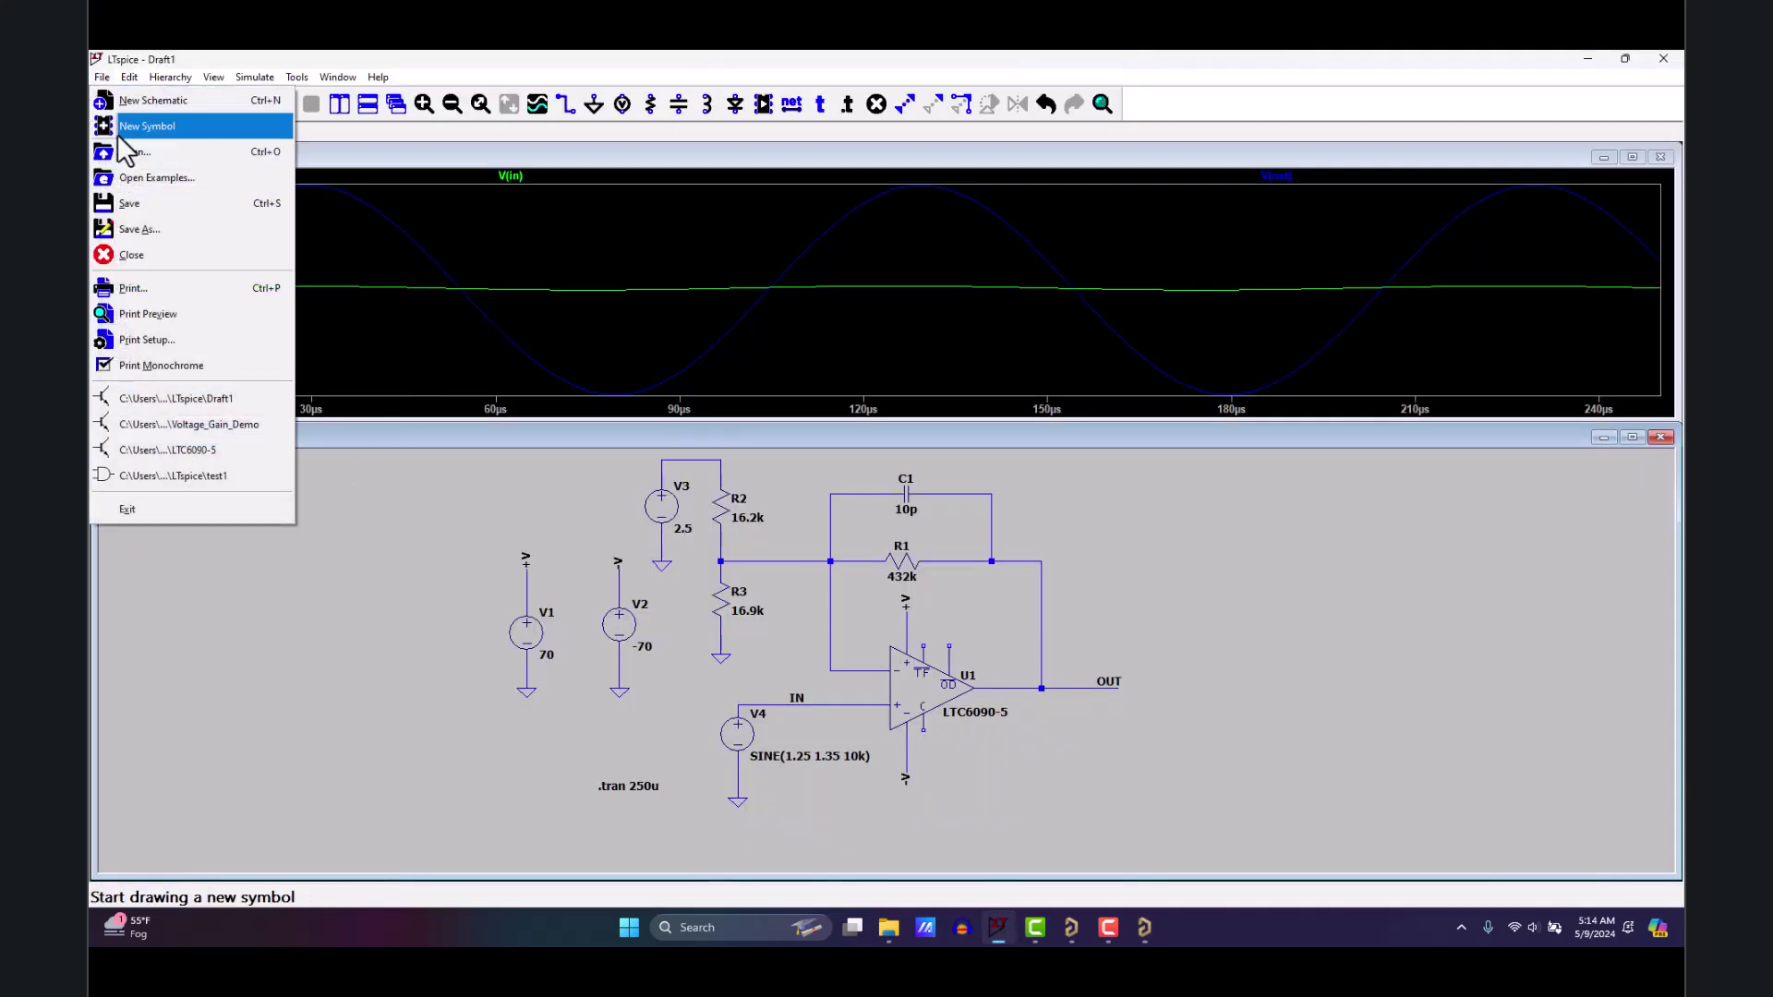
click(138, 230)
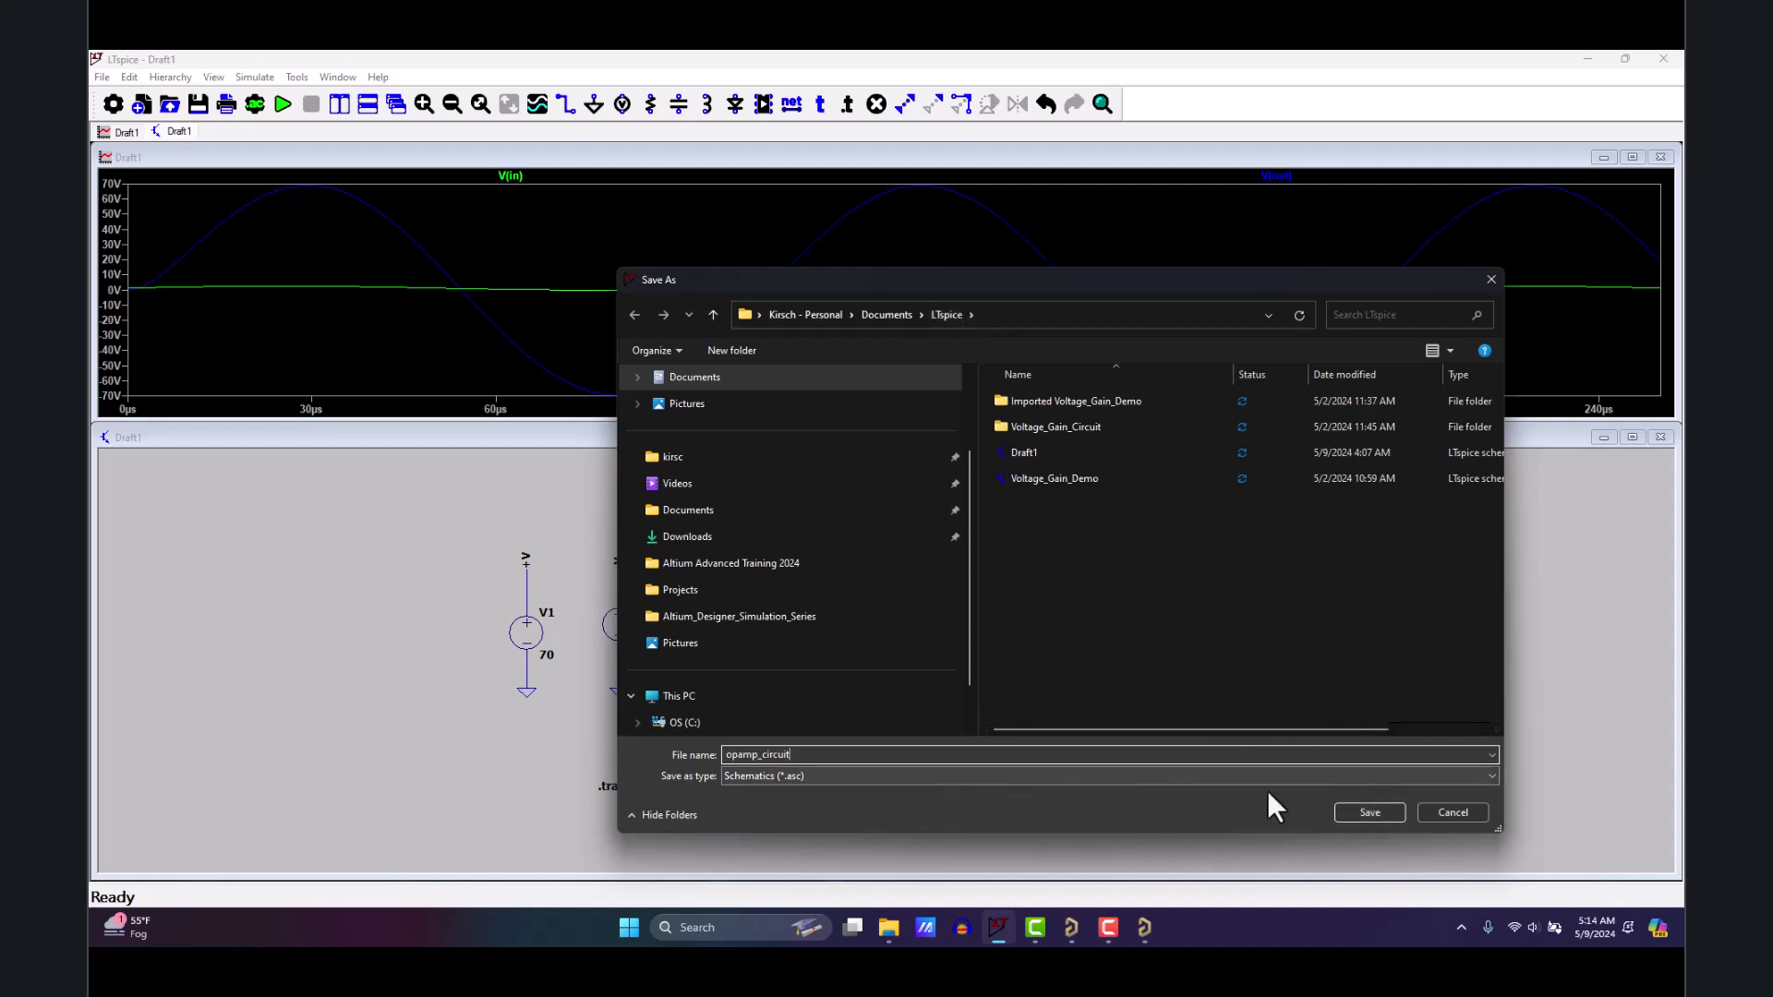
click(1362, 814)
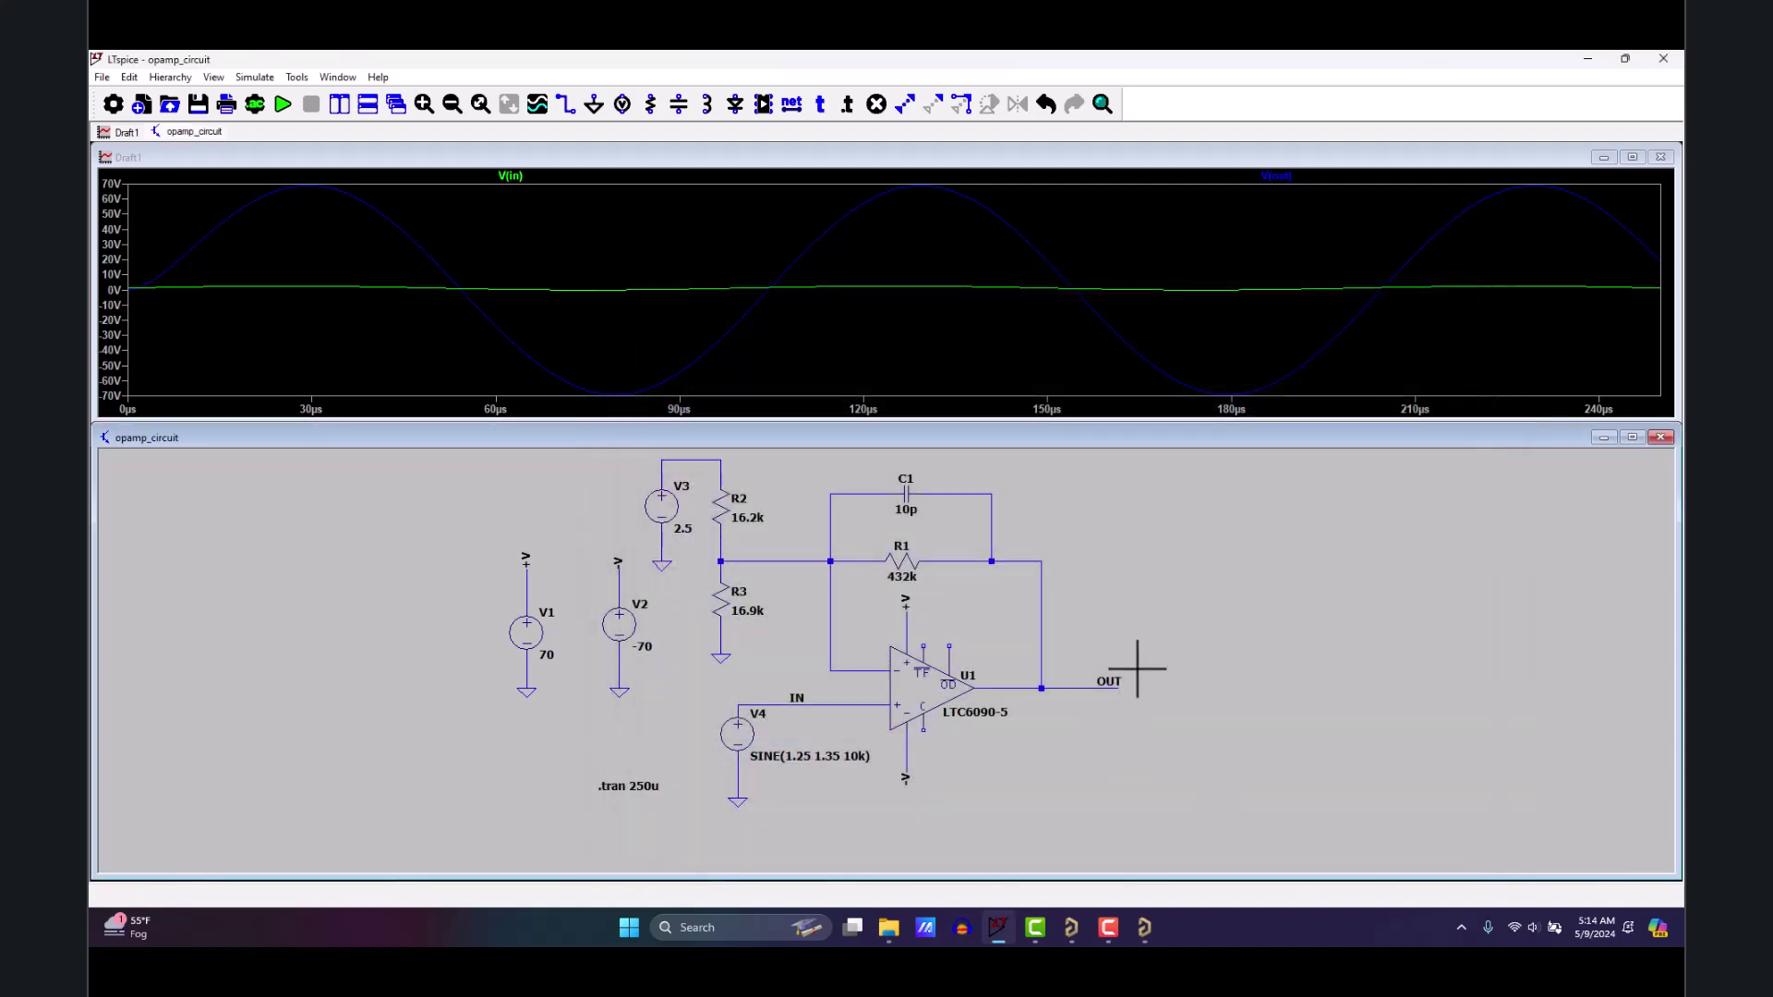
- Add opamp_circuit from Documents\LTspice to the wizard's design file list
click(1145, 926)
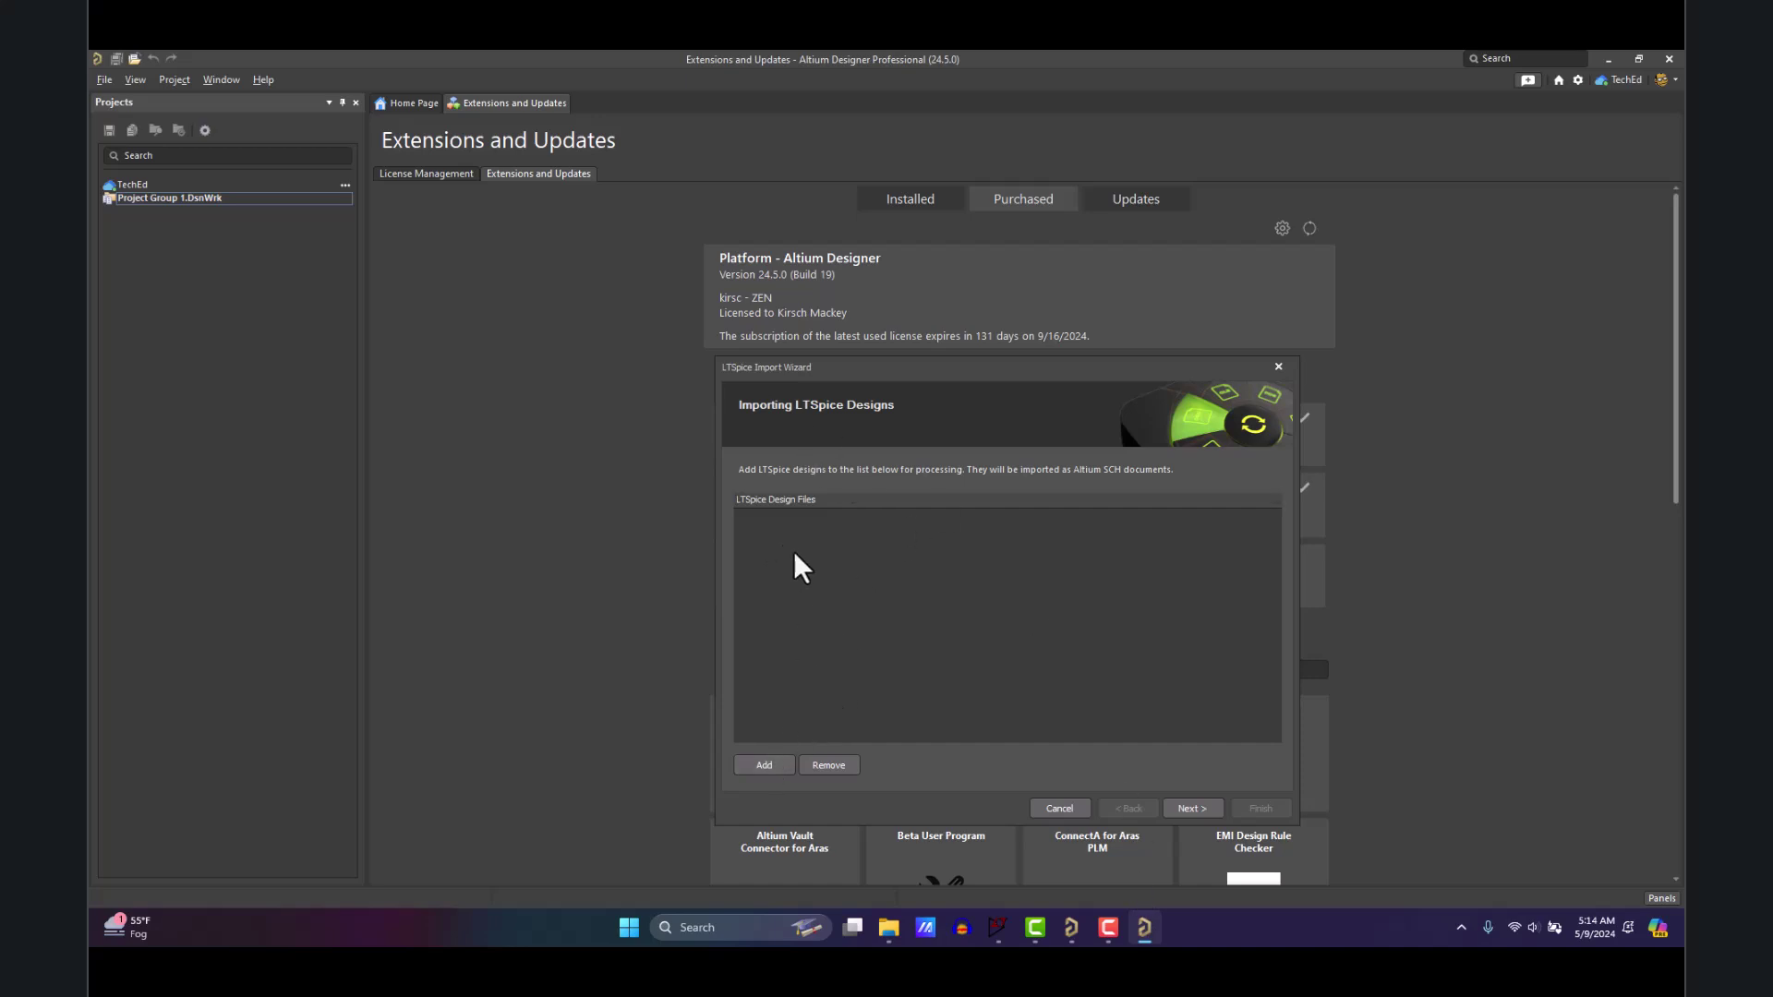
click(763, 769)
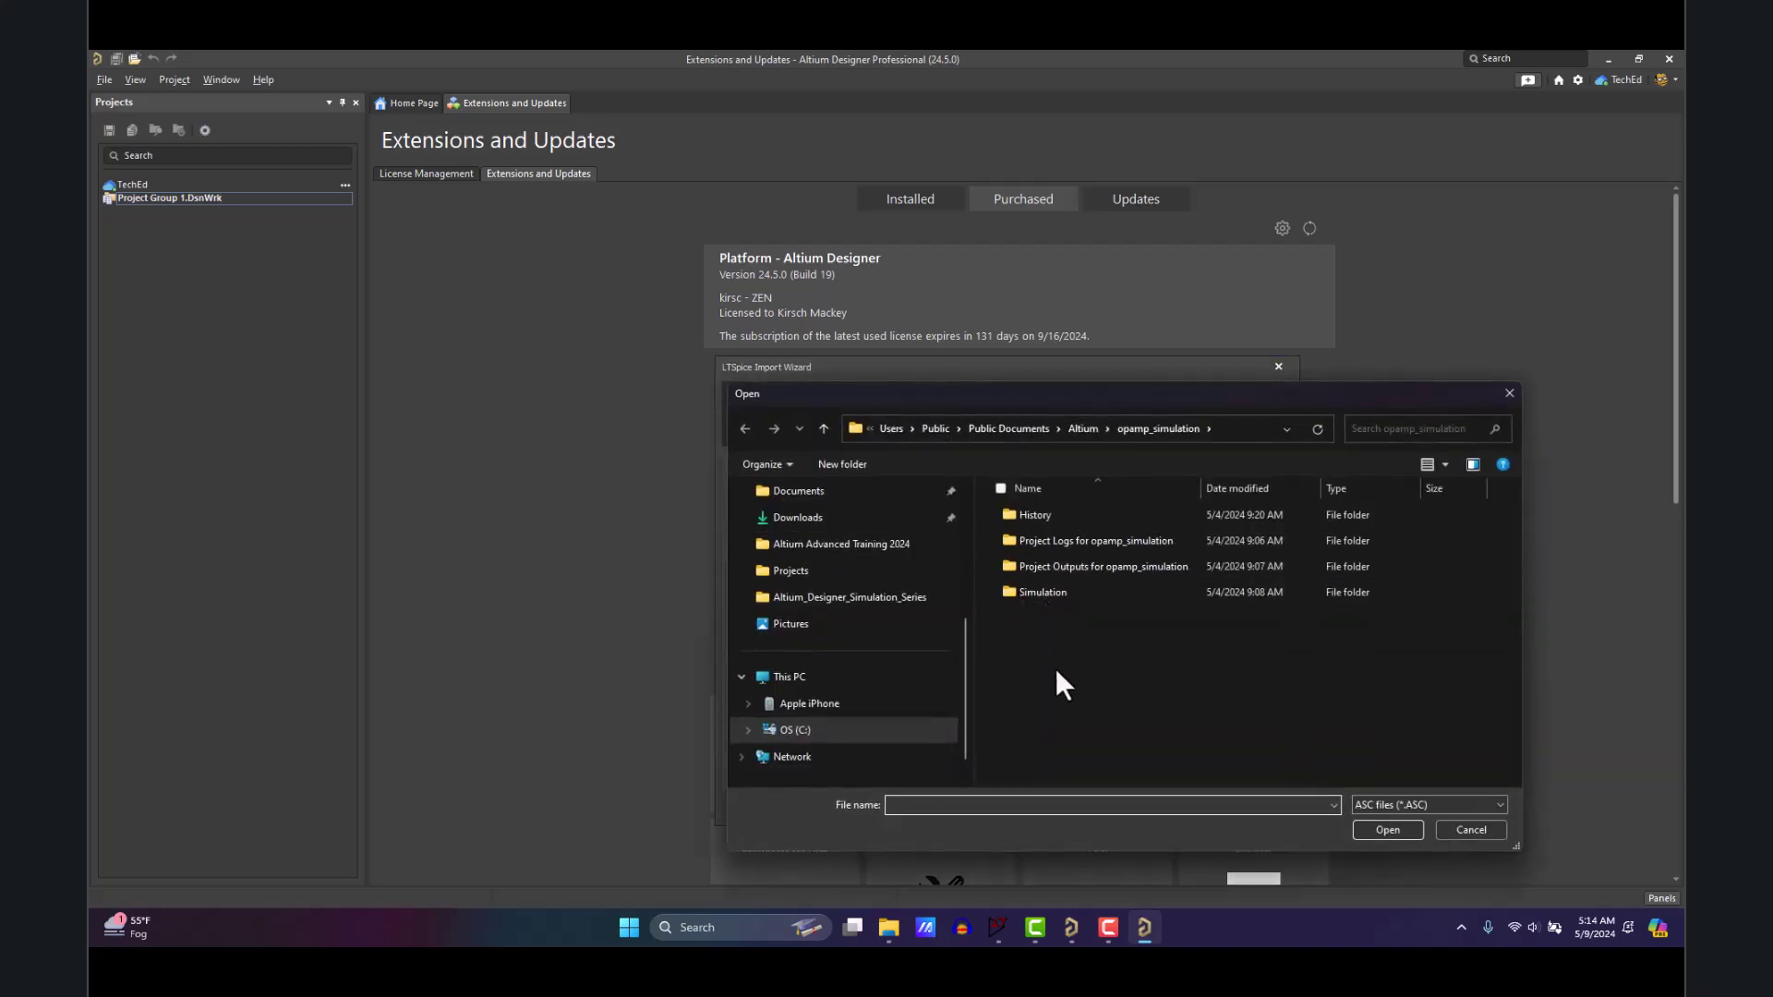
scroll(868, 536, up, 2)
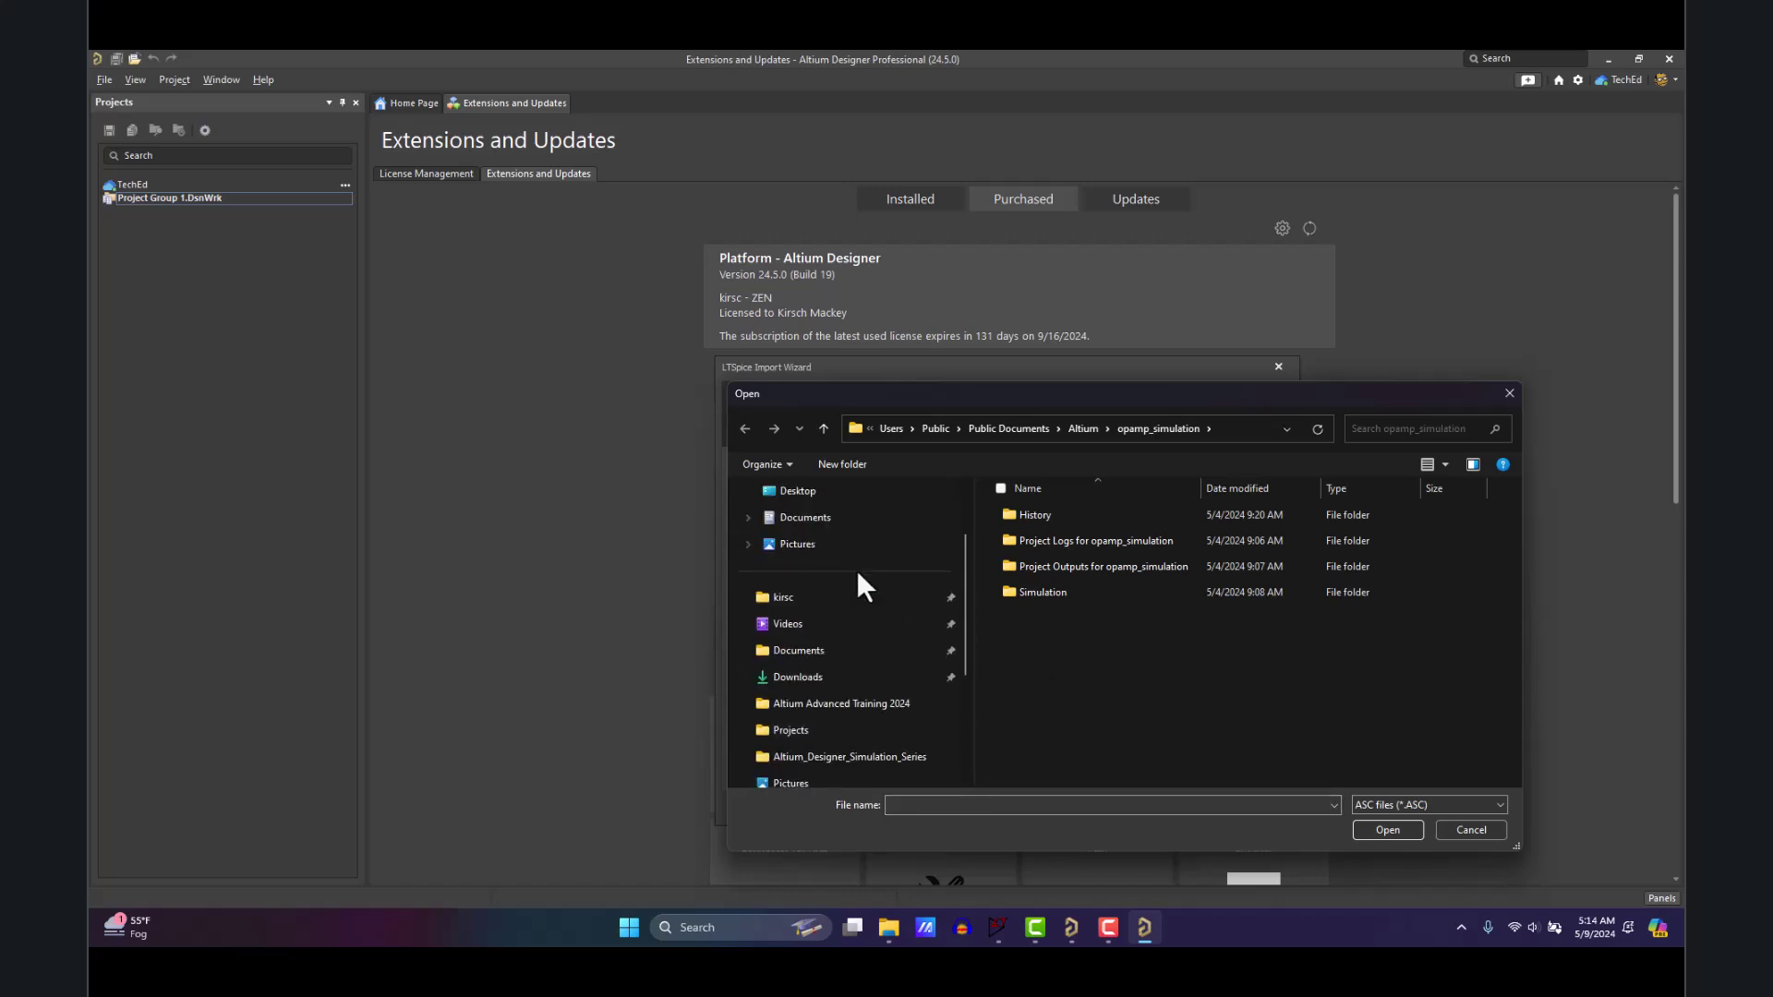
click(872, 517)
double_click(1061, 724)
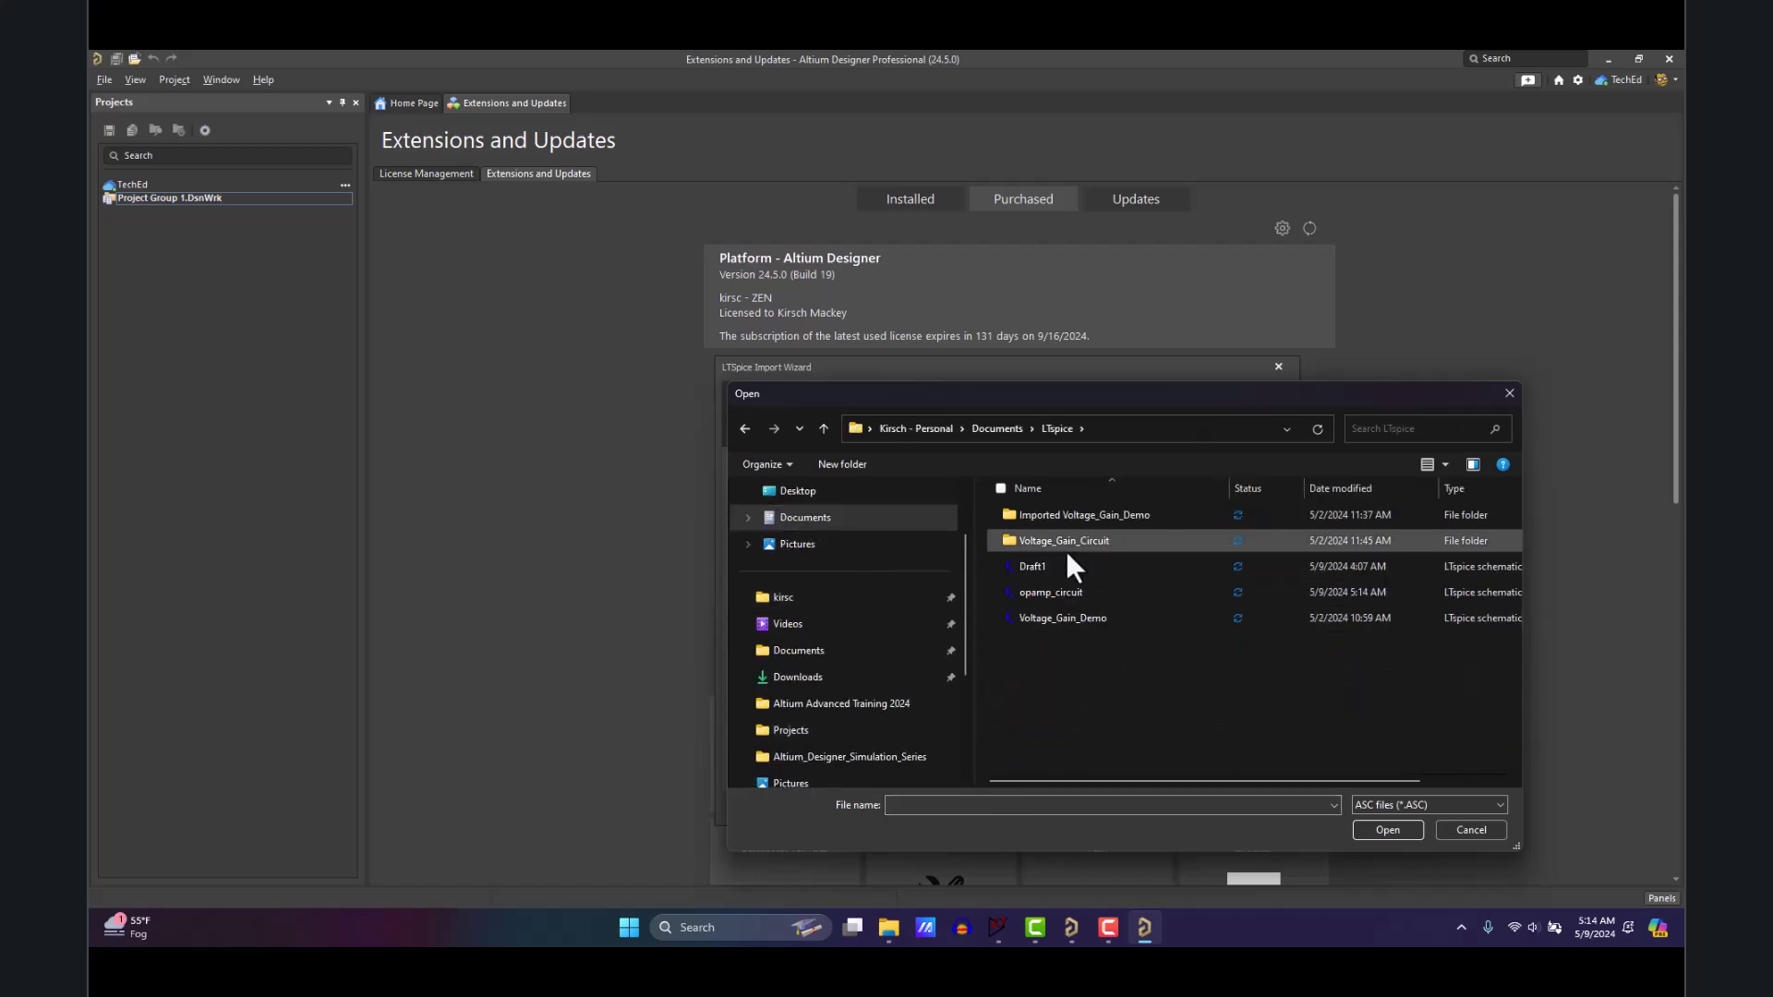
click(1061, 592)
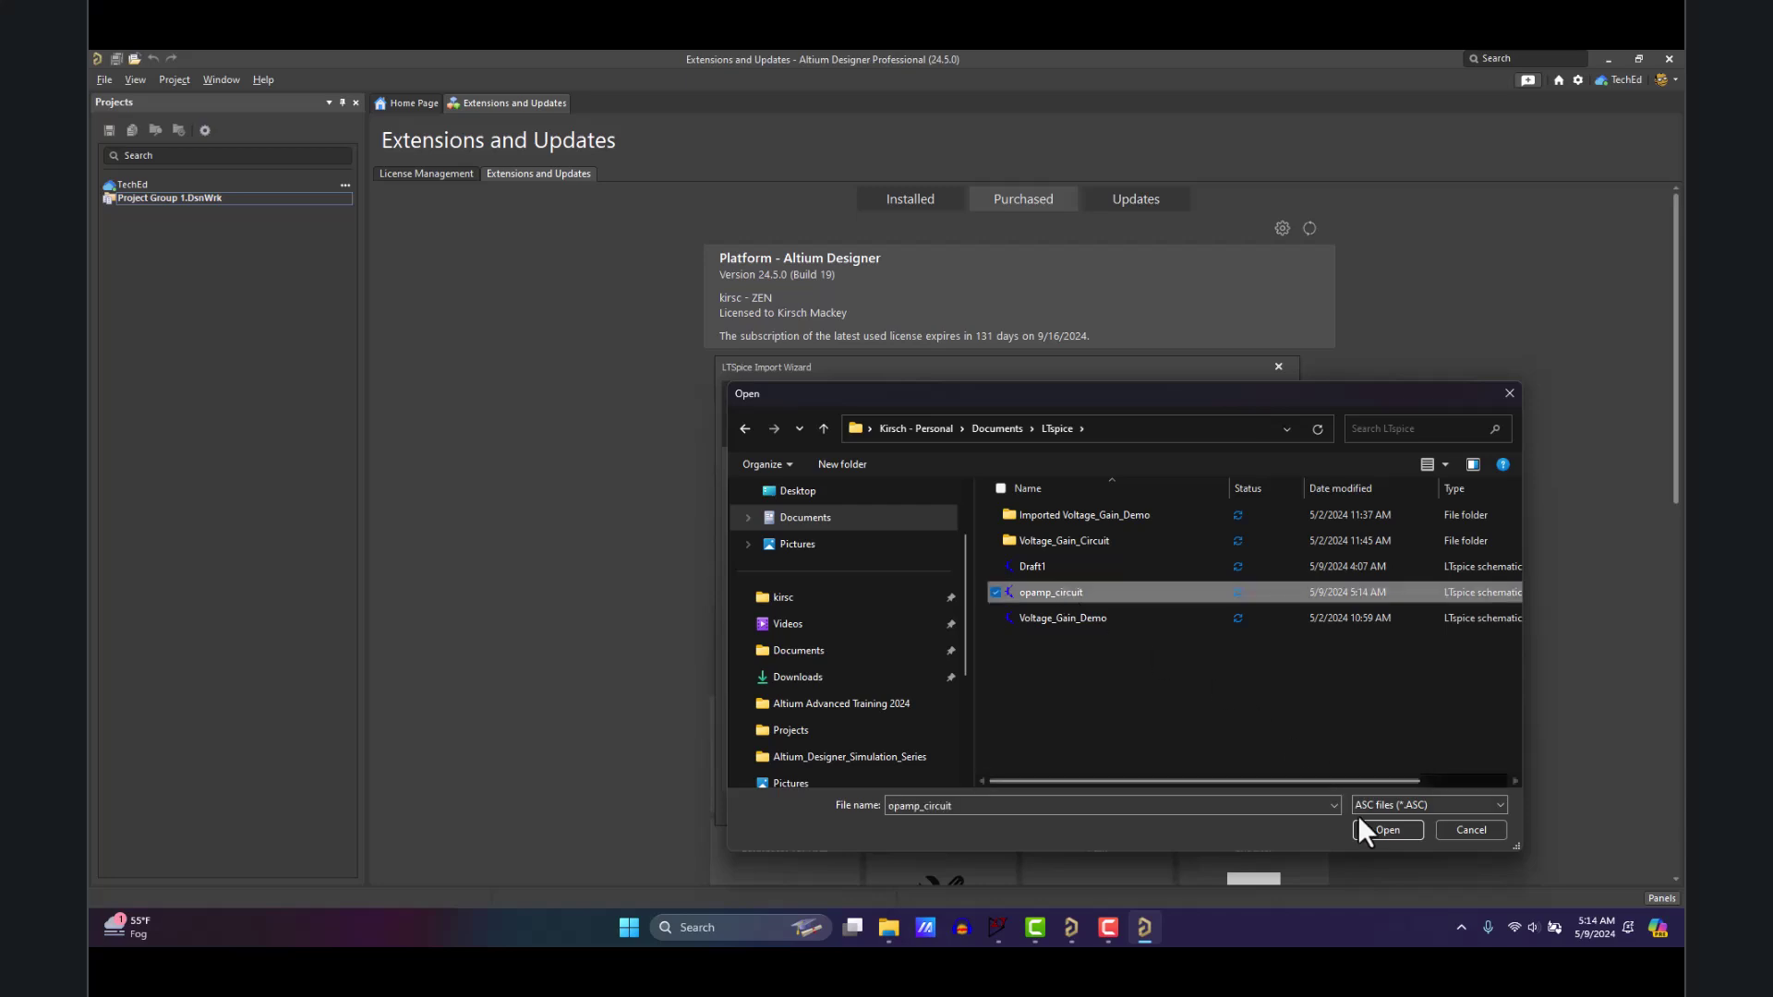
click(1382, 829)
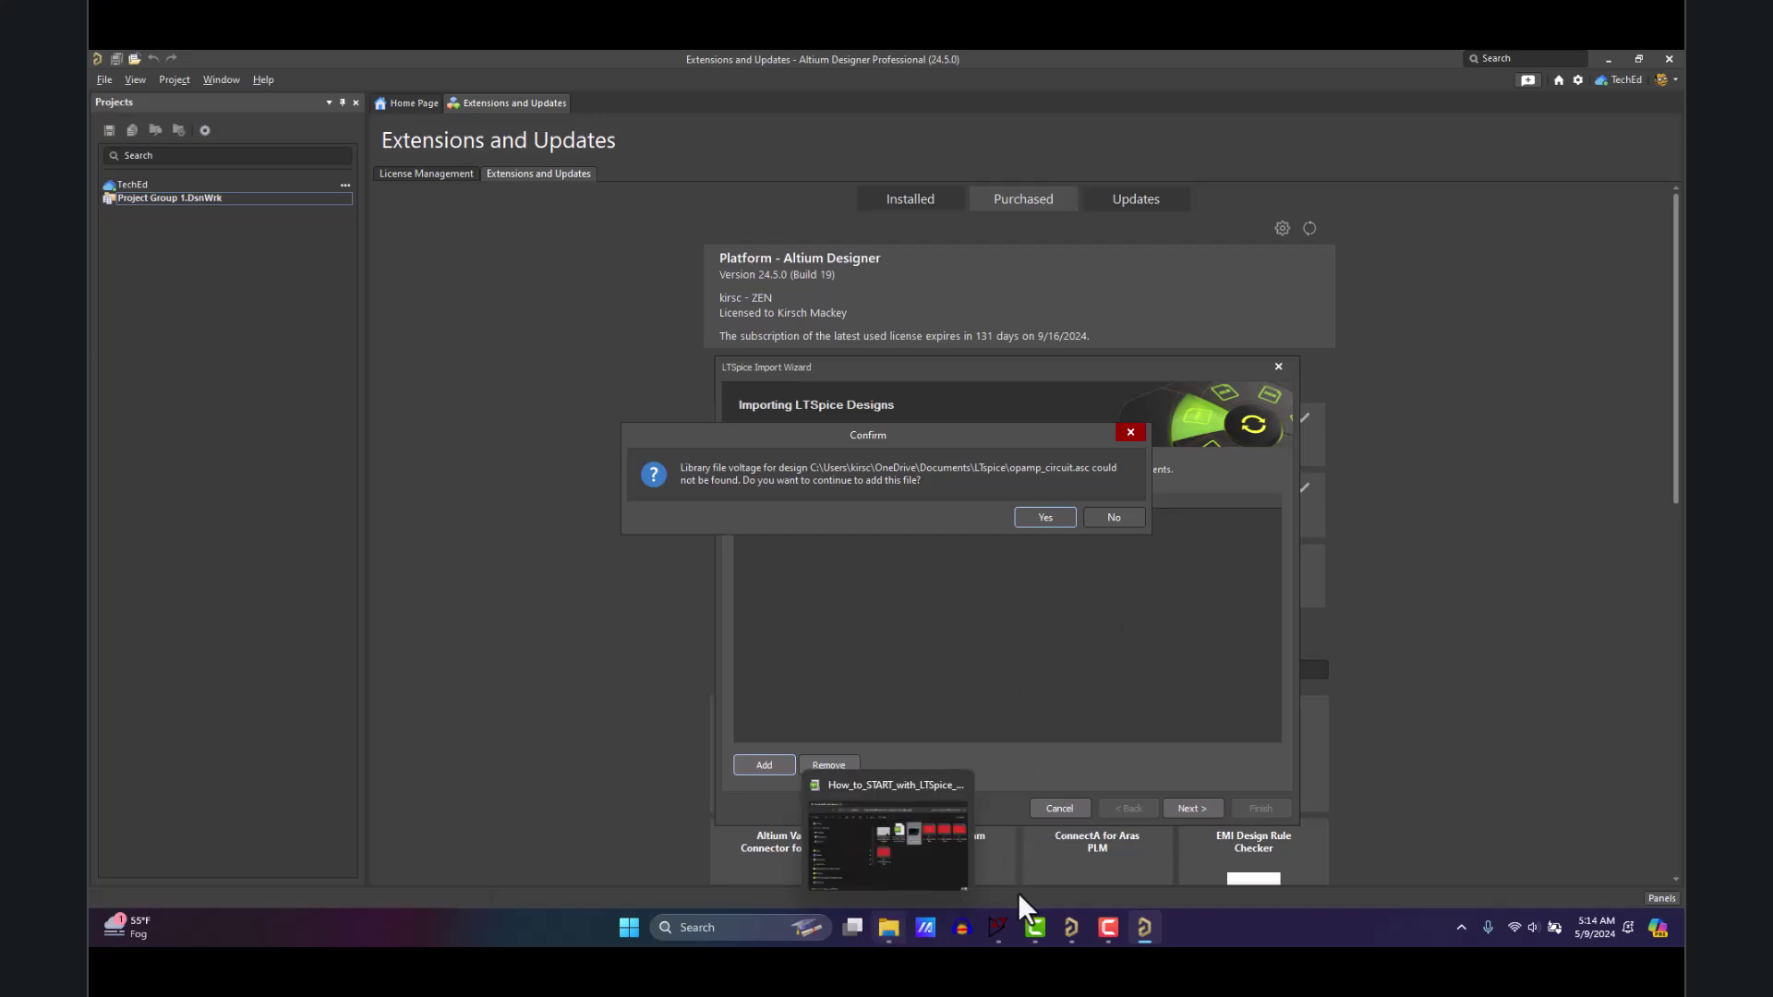
- Accept the missing voltage, res, cap and LTC6090-5 library warnings to queue the file
click(999, 929)
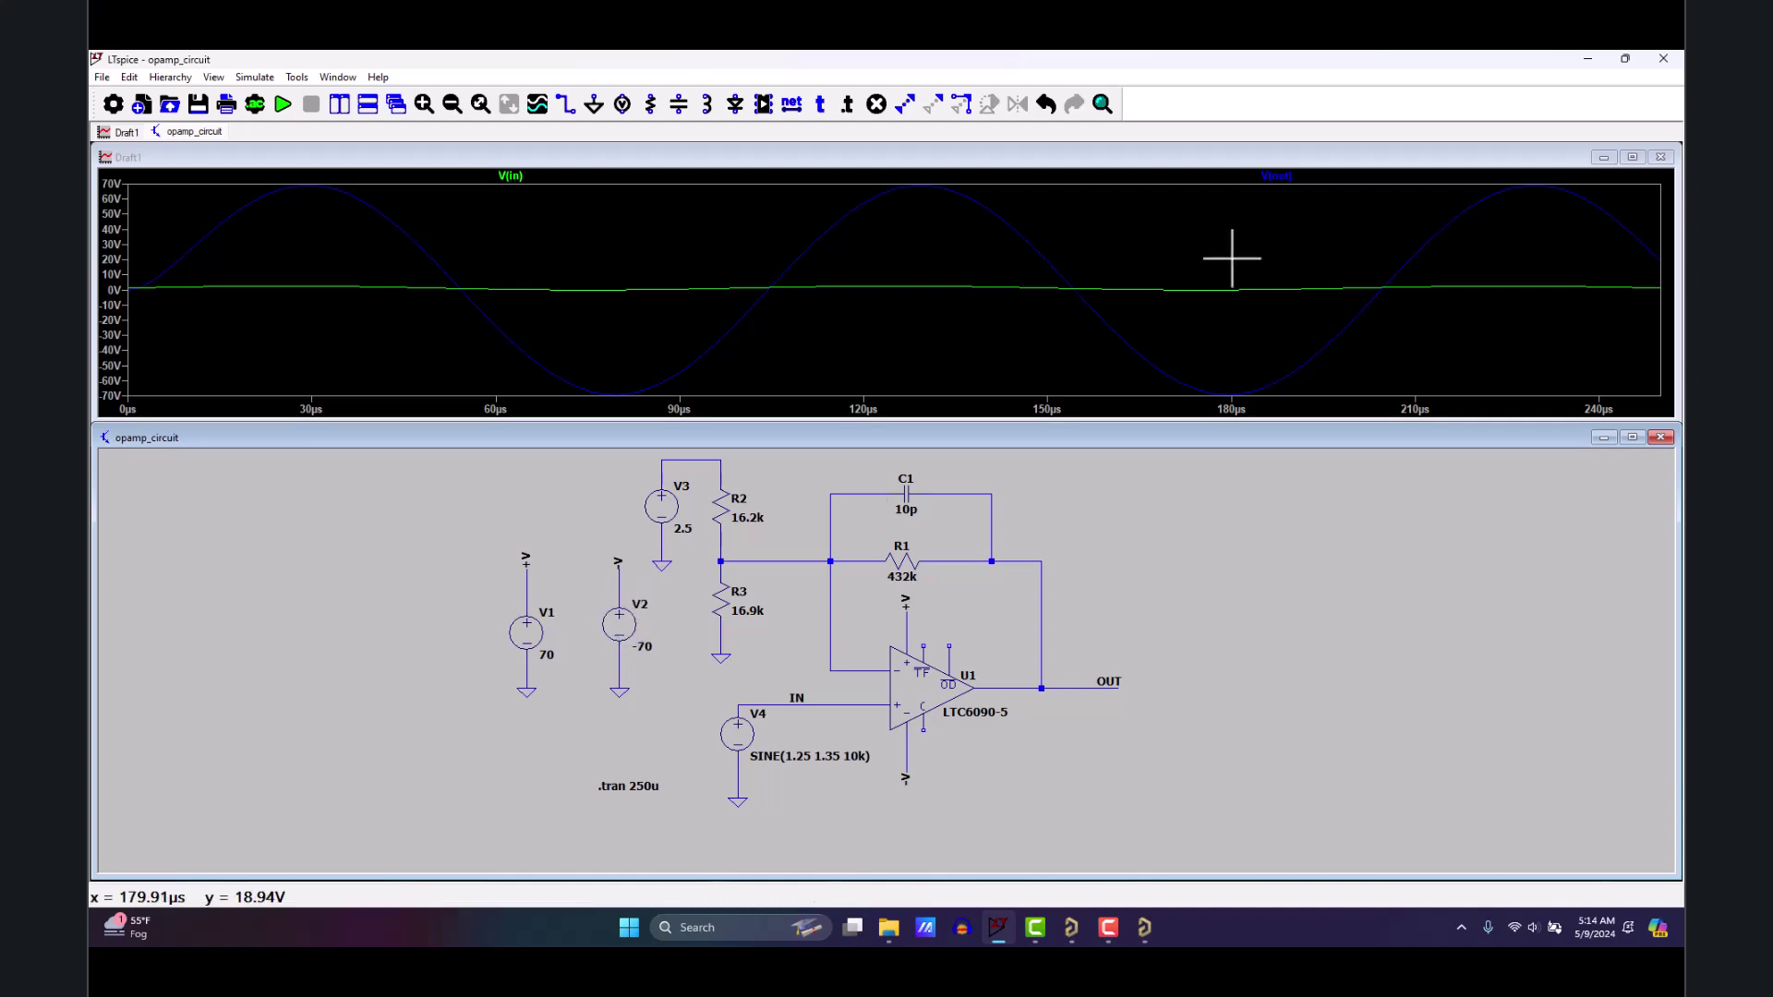
click(1587, 58)
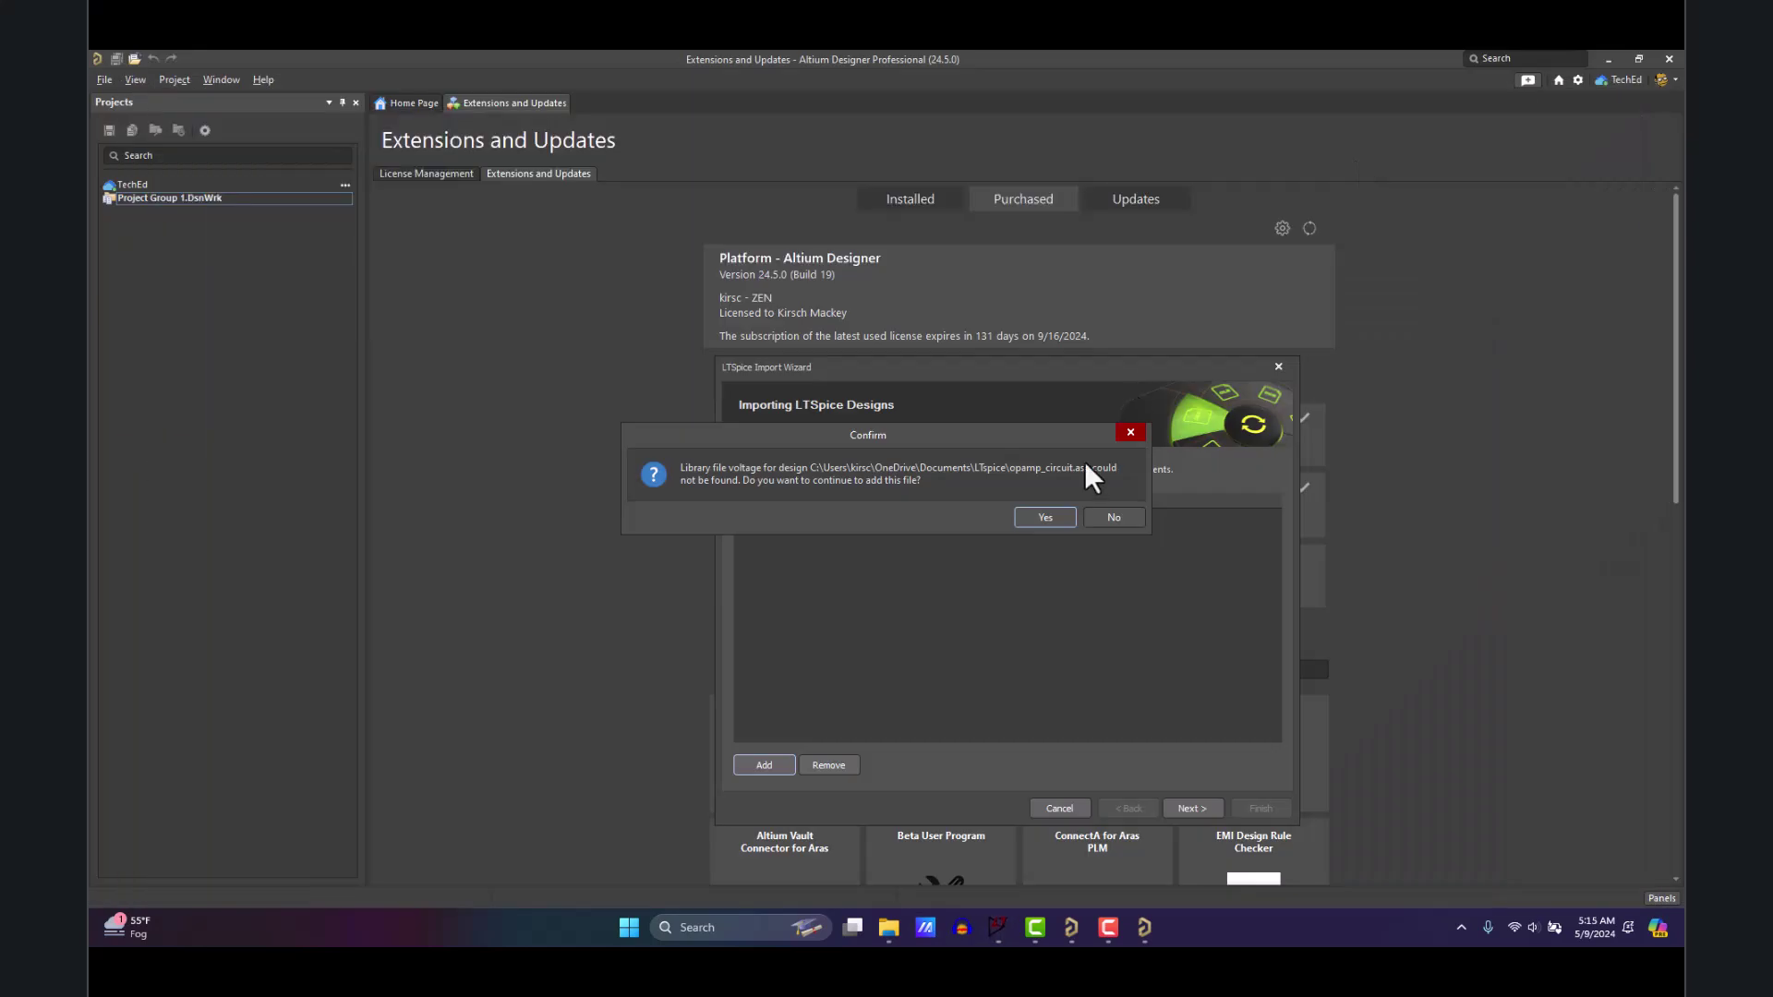
click(1043, 517)
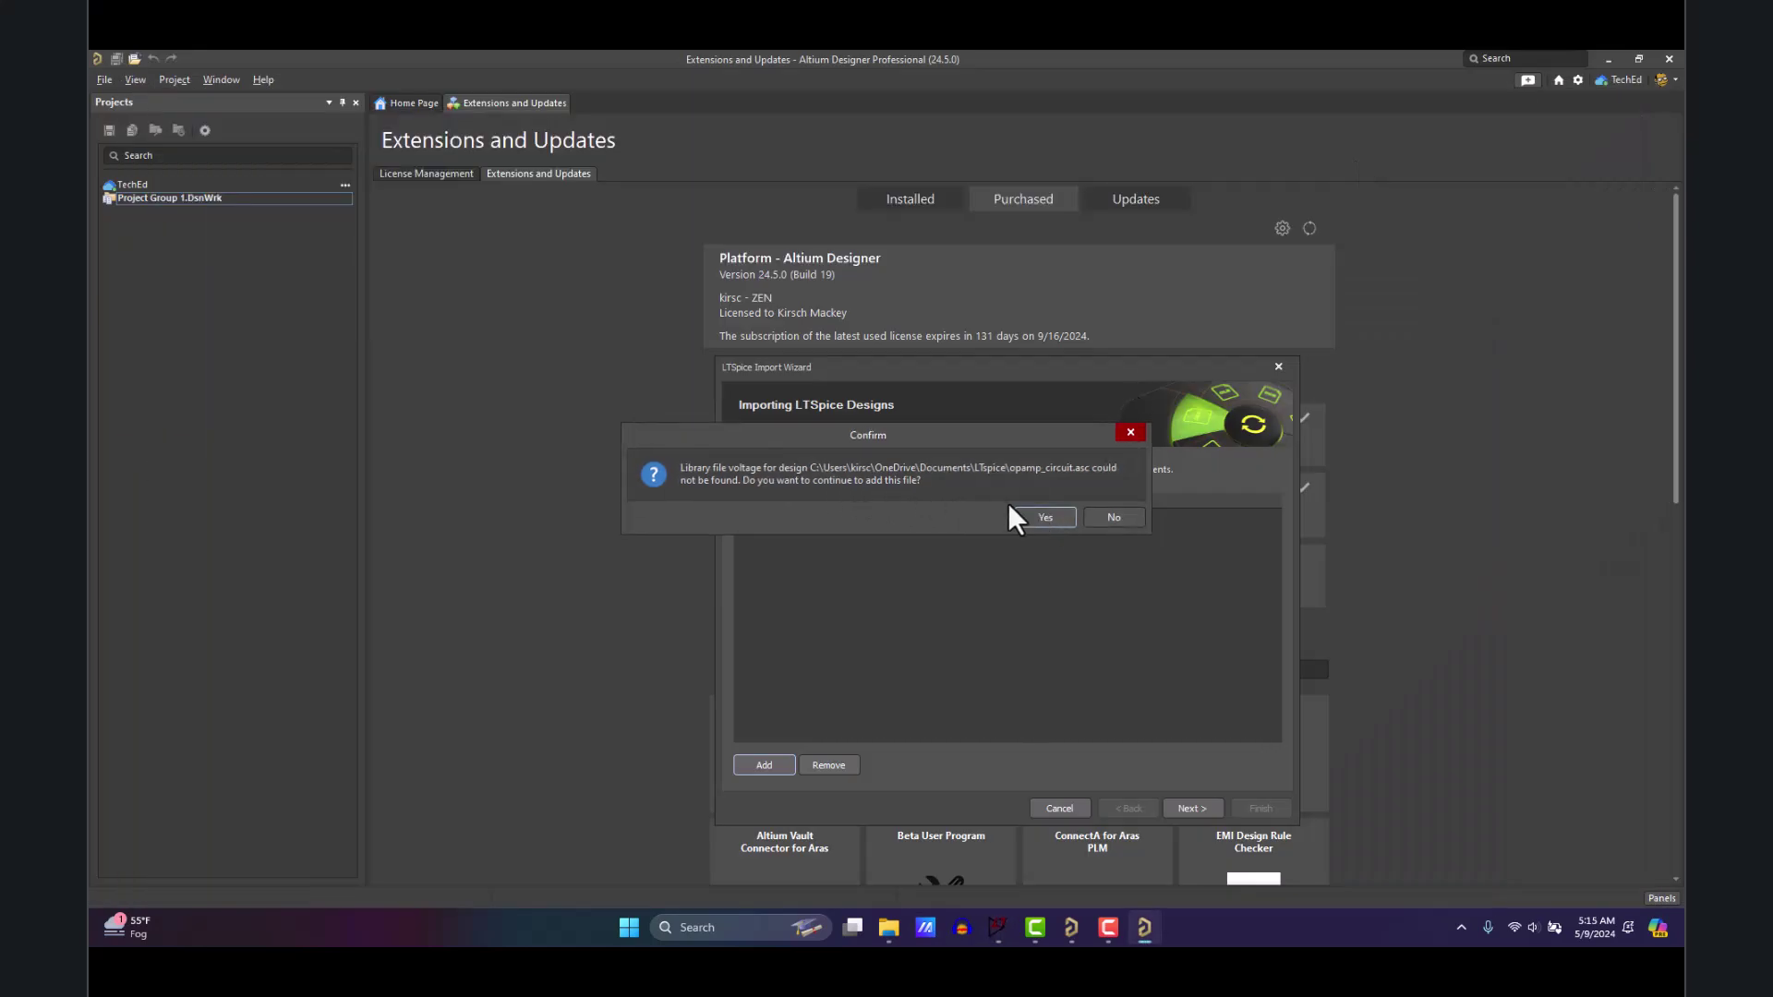
click(1031, 517)
click(1033, 515)
click(1049, 519)
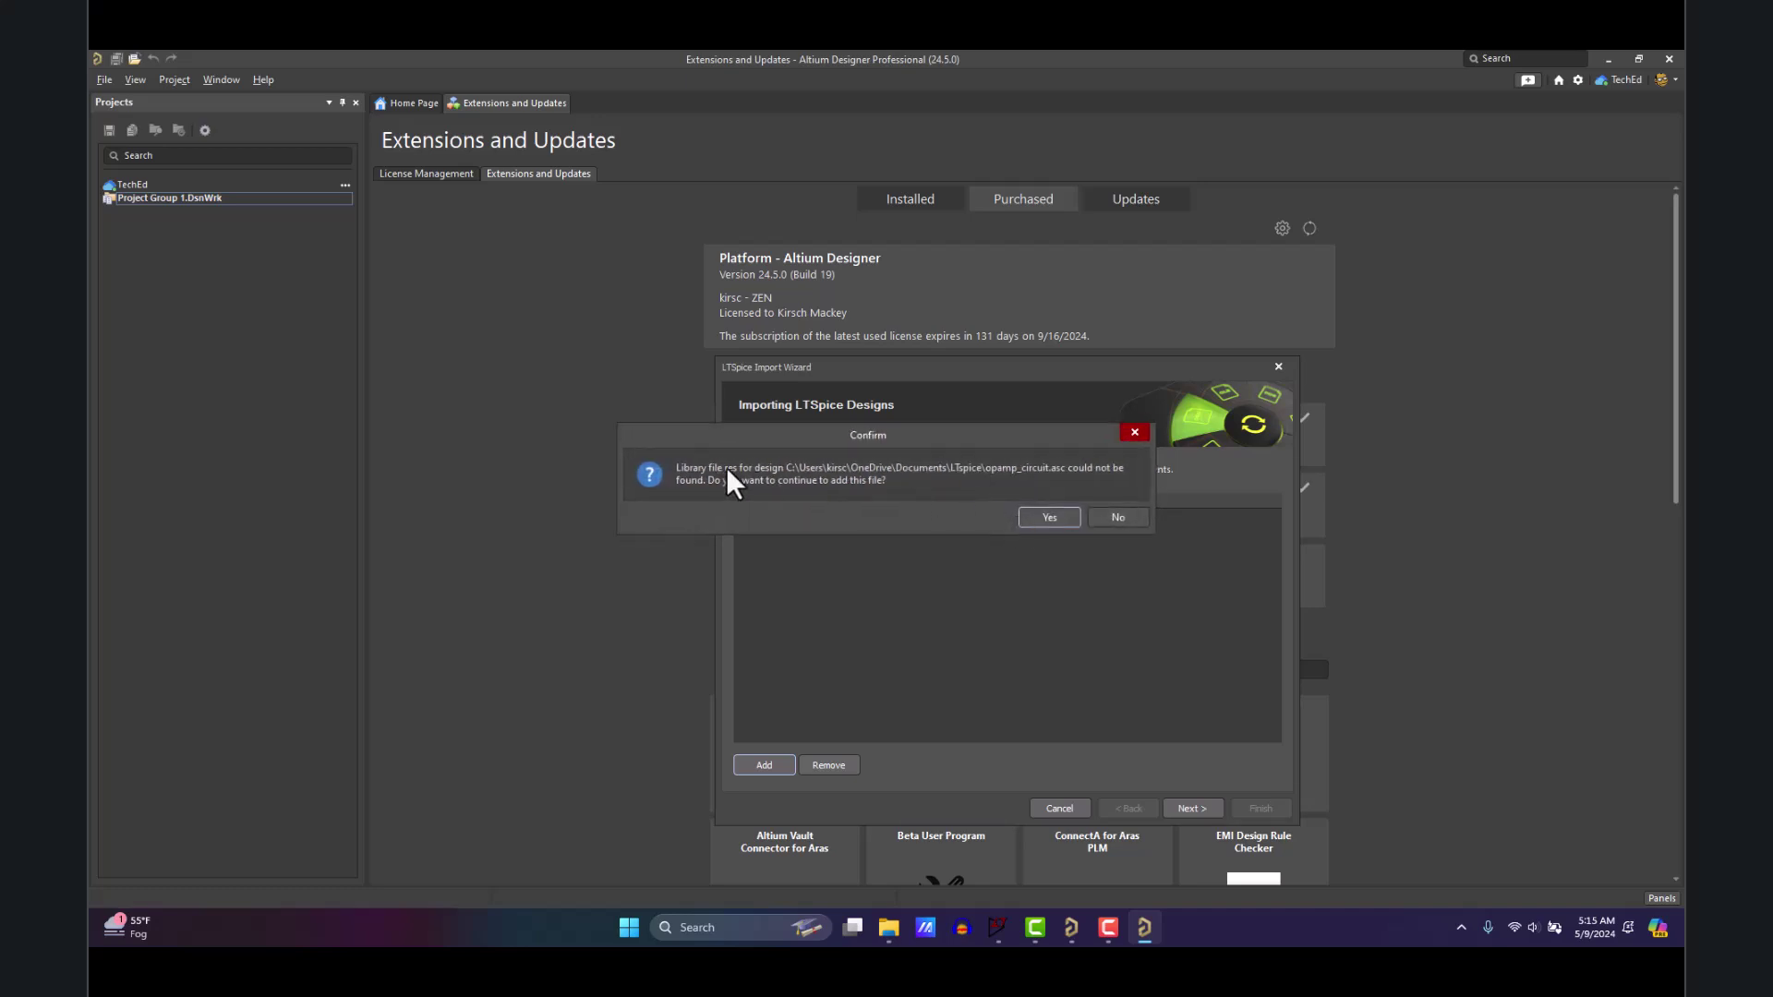
click(1043, 519)
click(1044, 519)
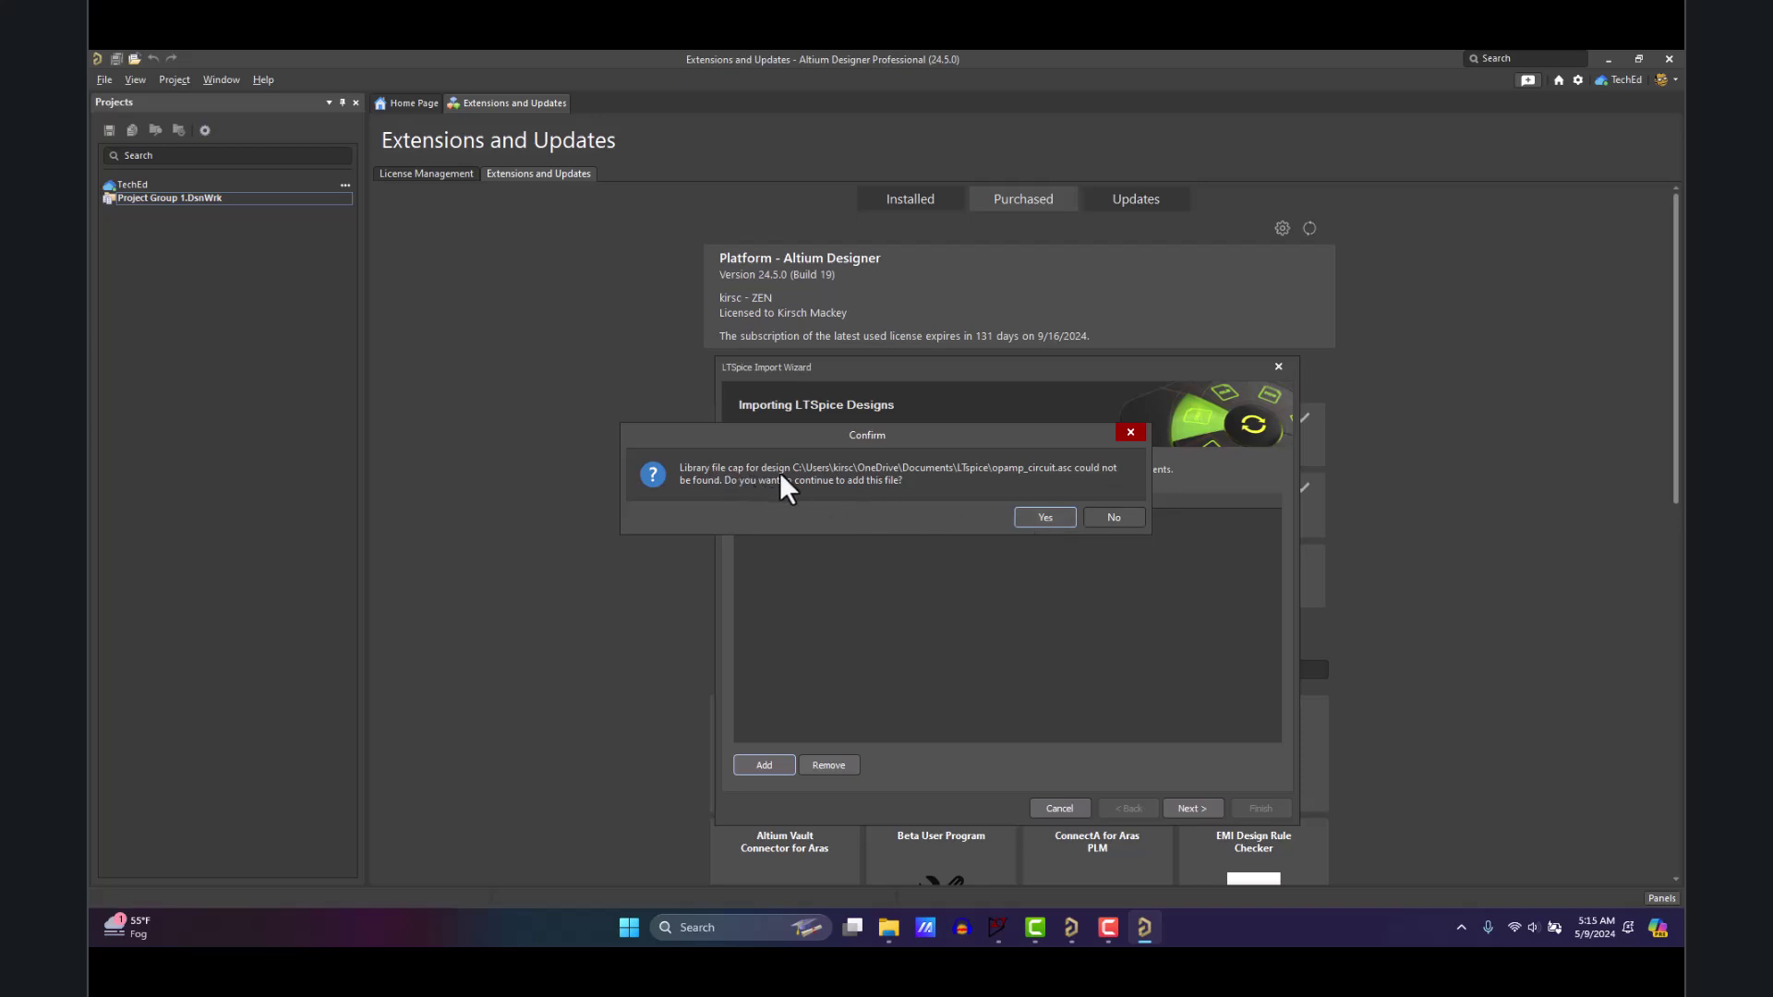
click(1048, 518)
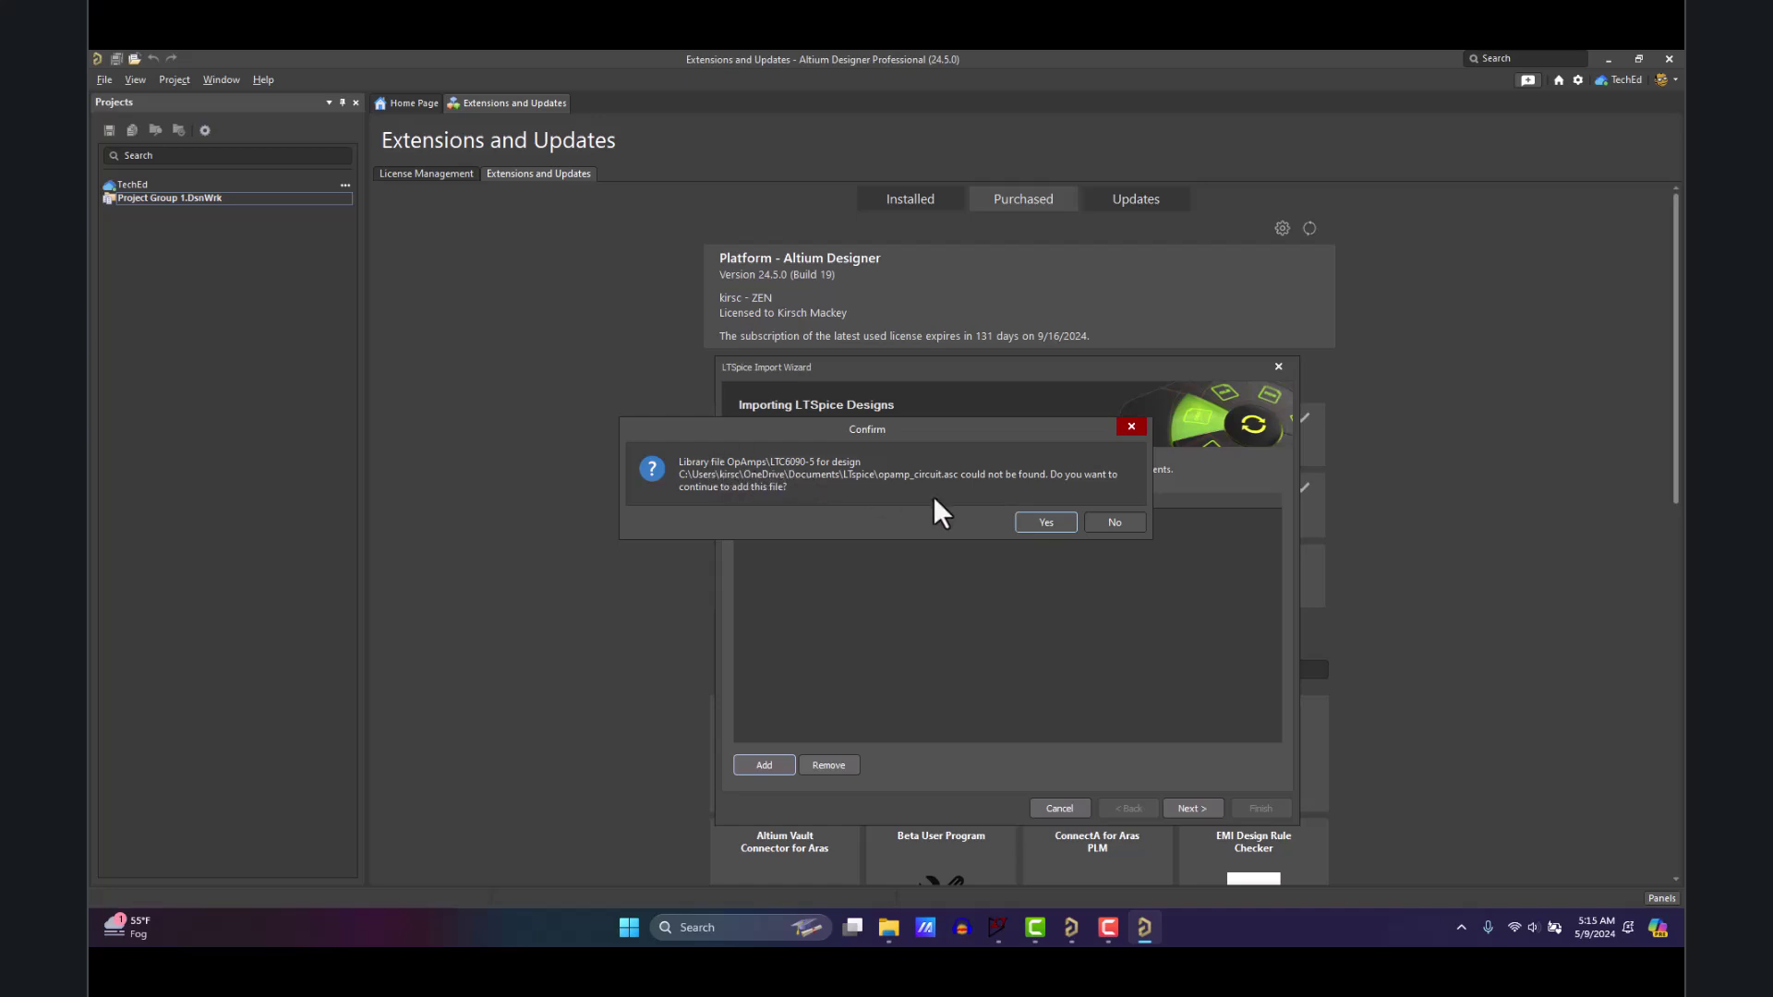
click(1039, 523)
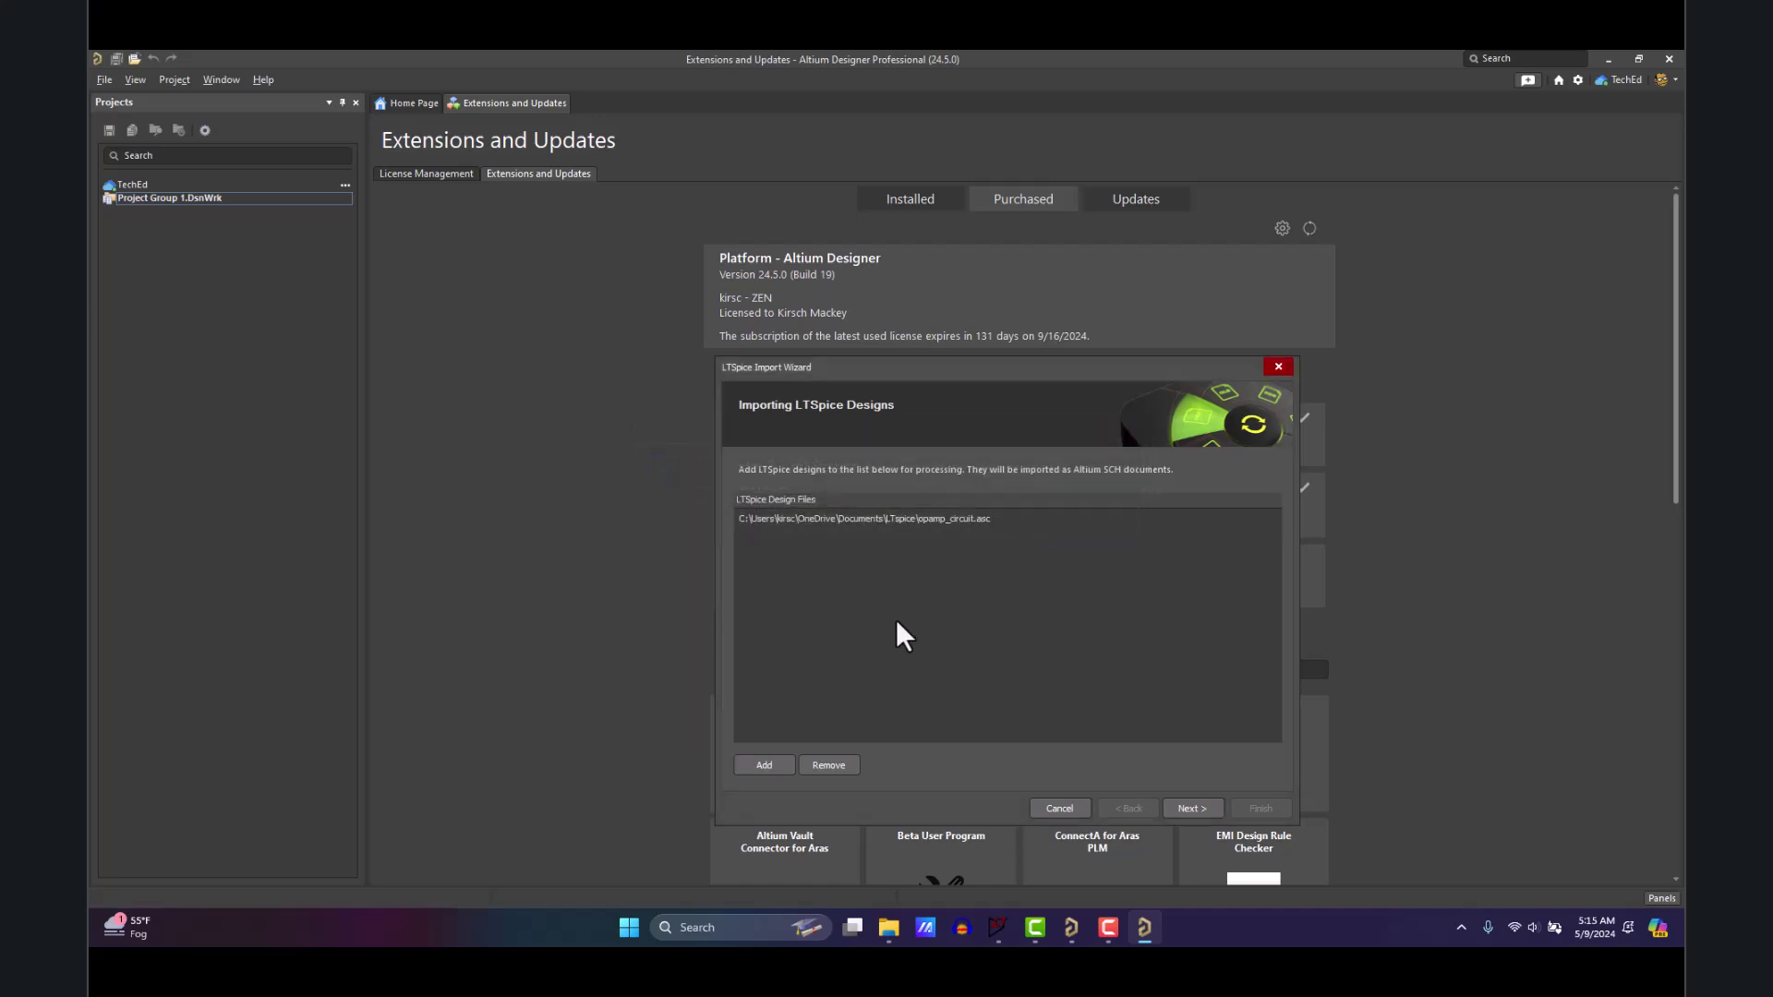
- At the libraries step, browse from C:\Users to the user's AppData folder
click(1192, 809)
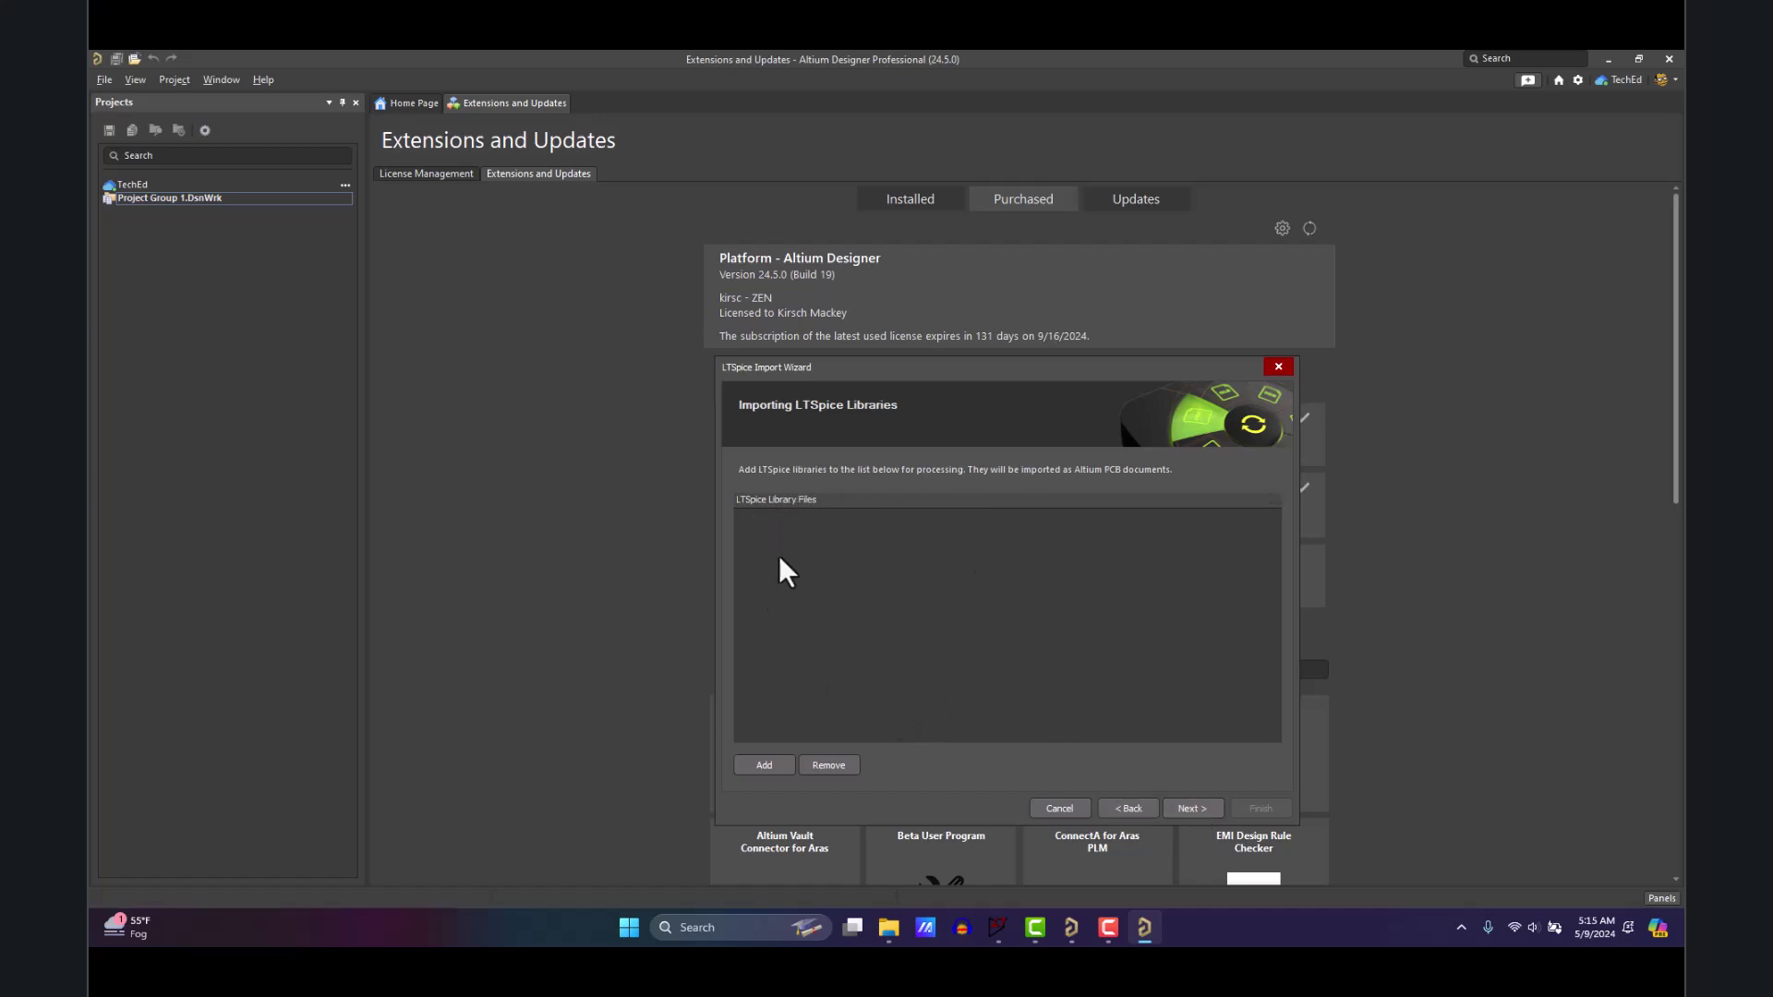
click(764, 765)
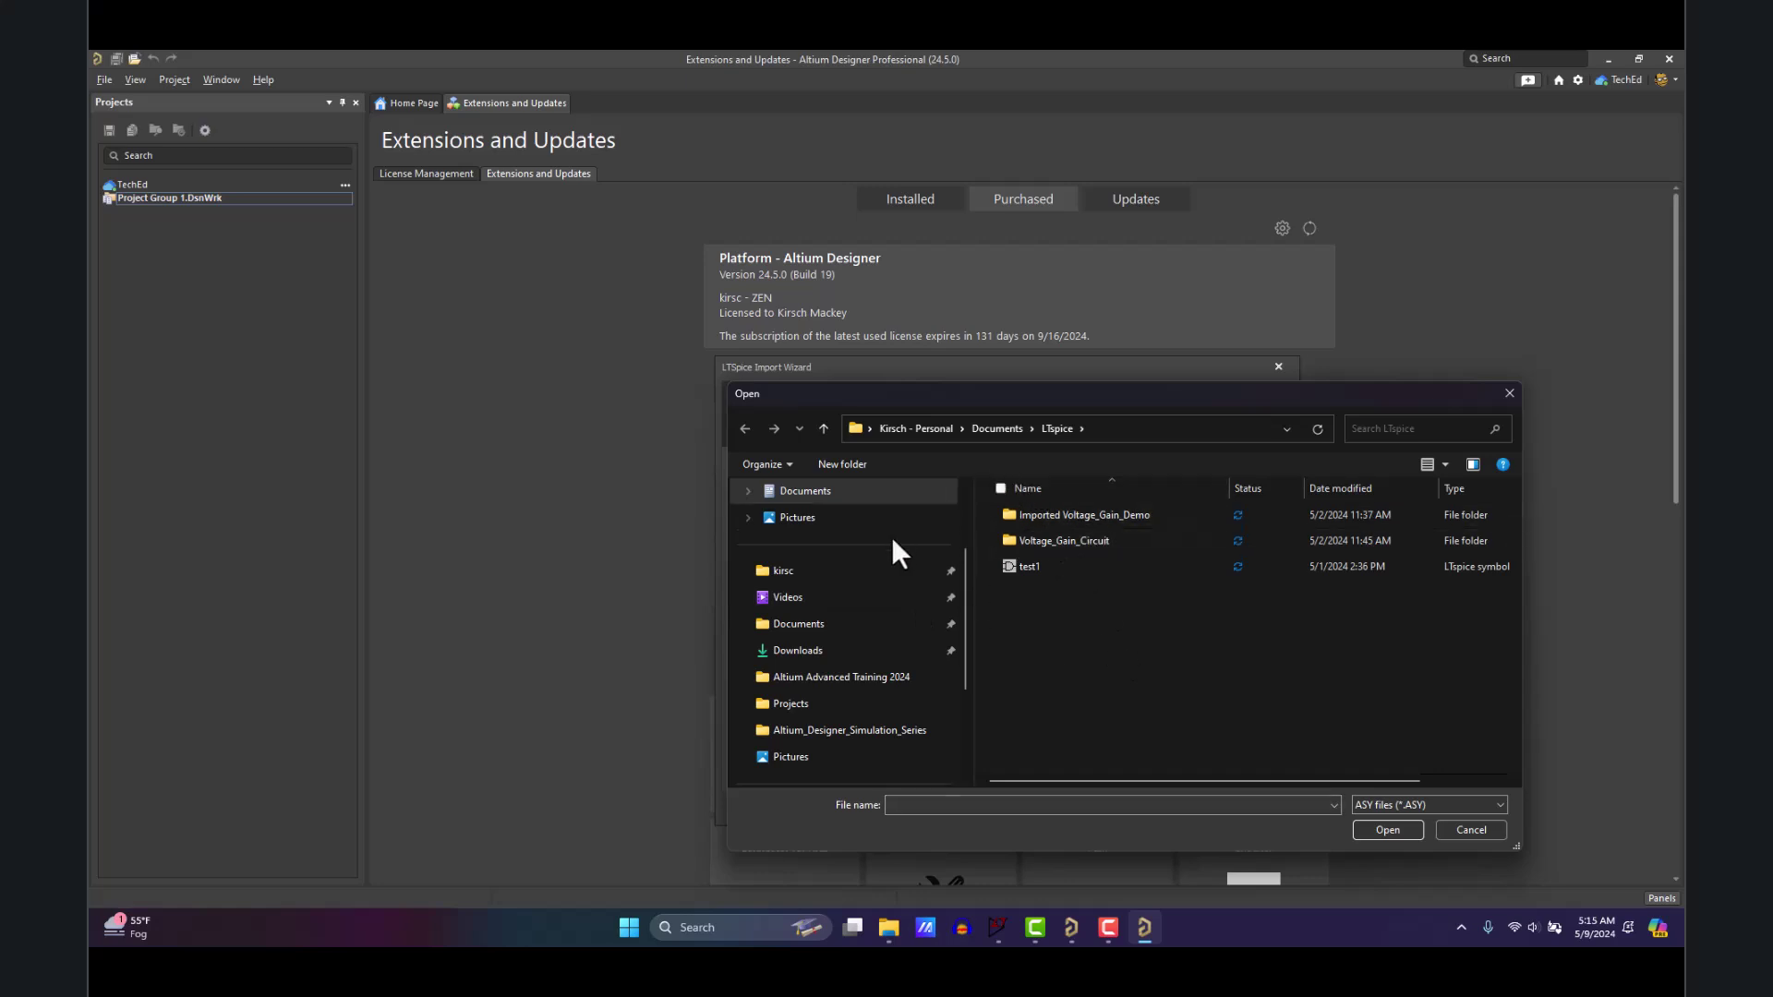
scroll(890, 618, up, 2)
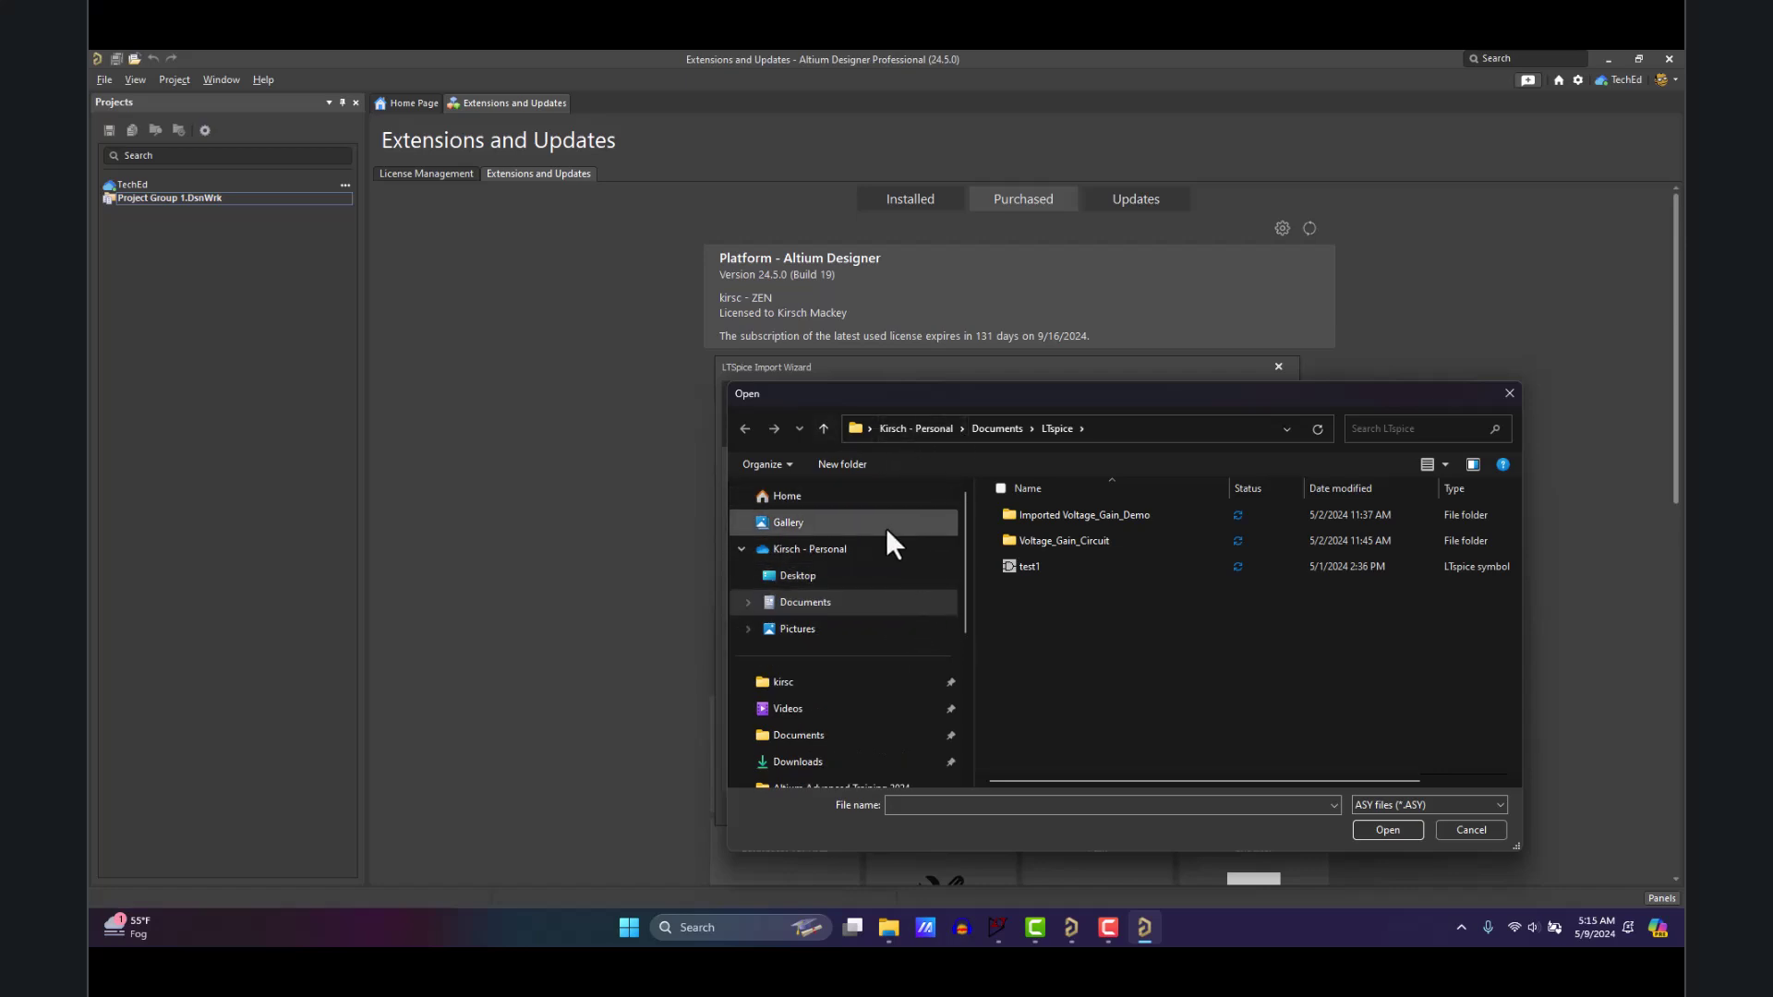
click(867, 428)
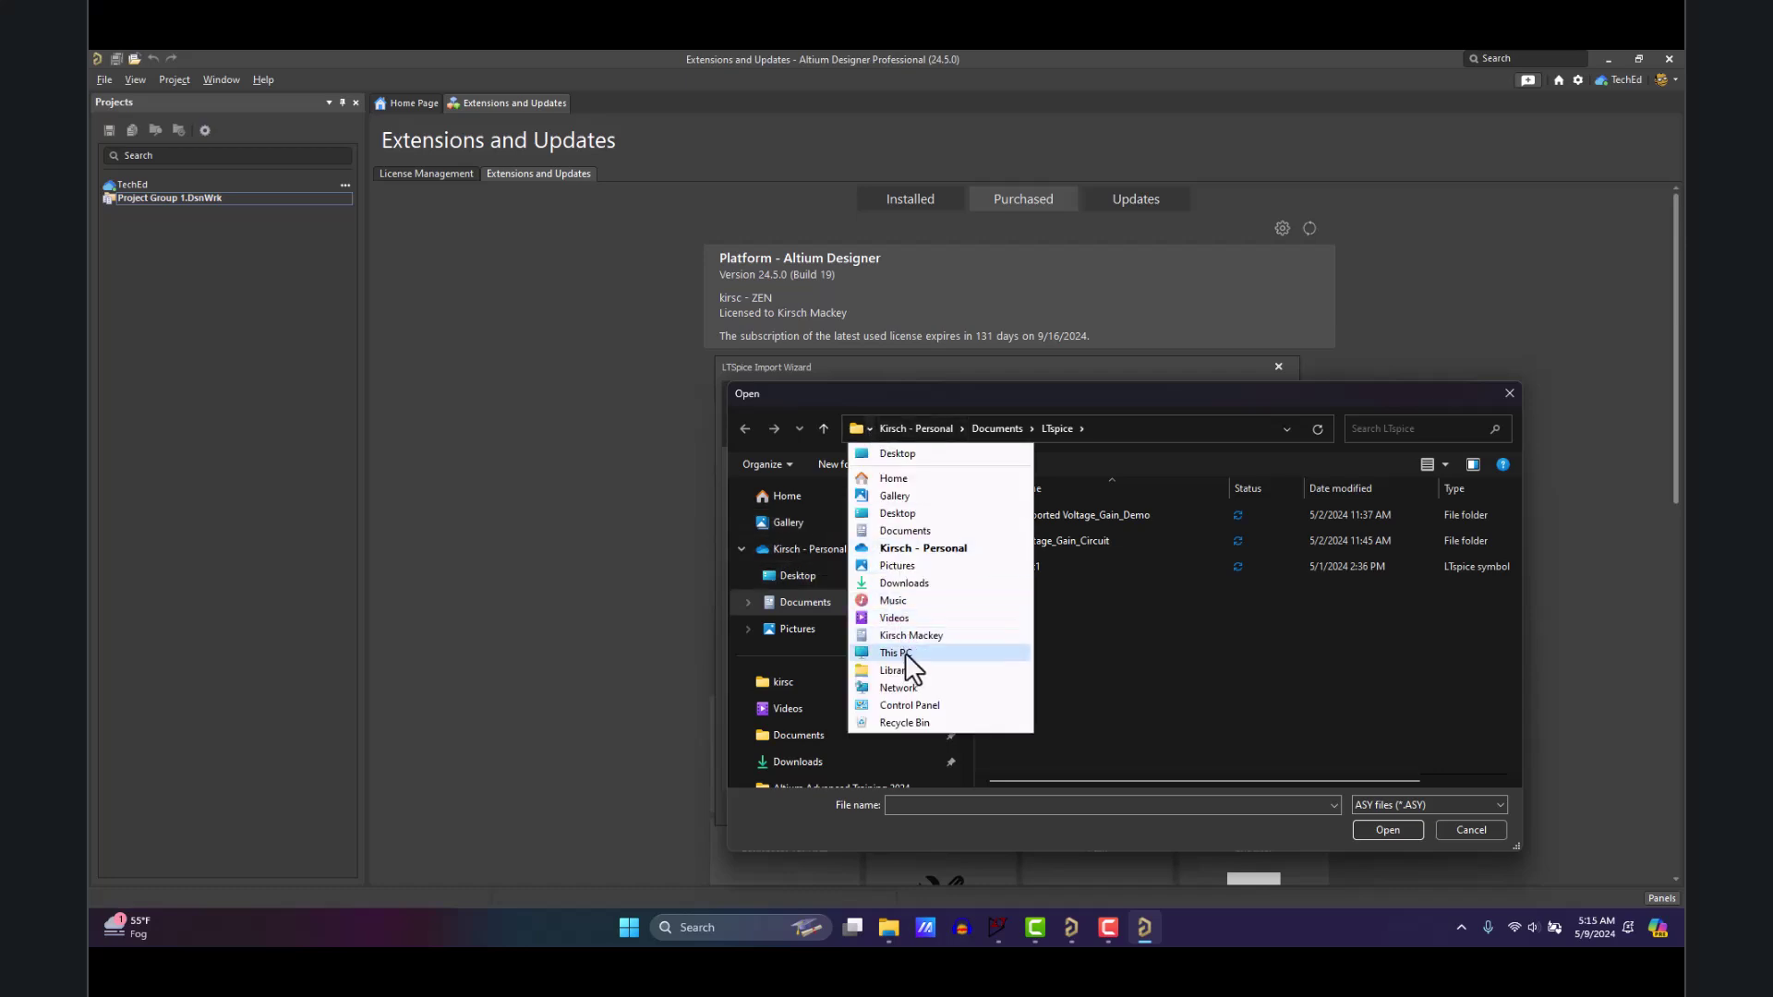
click(902, 653)
double_click(1291, 526)
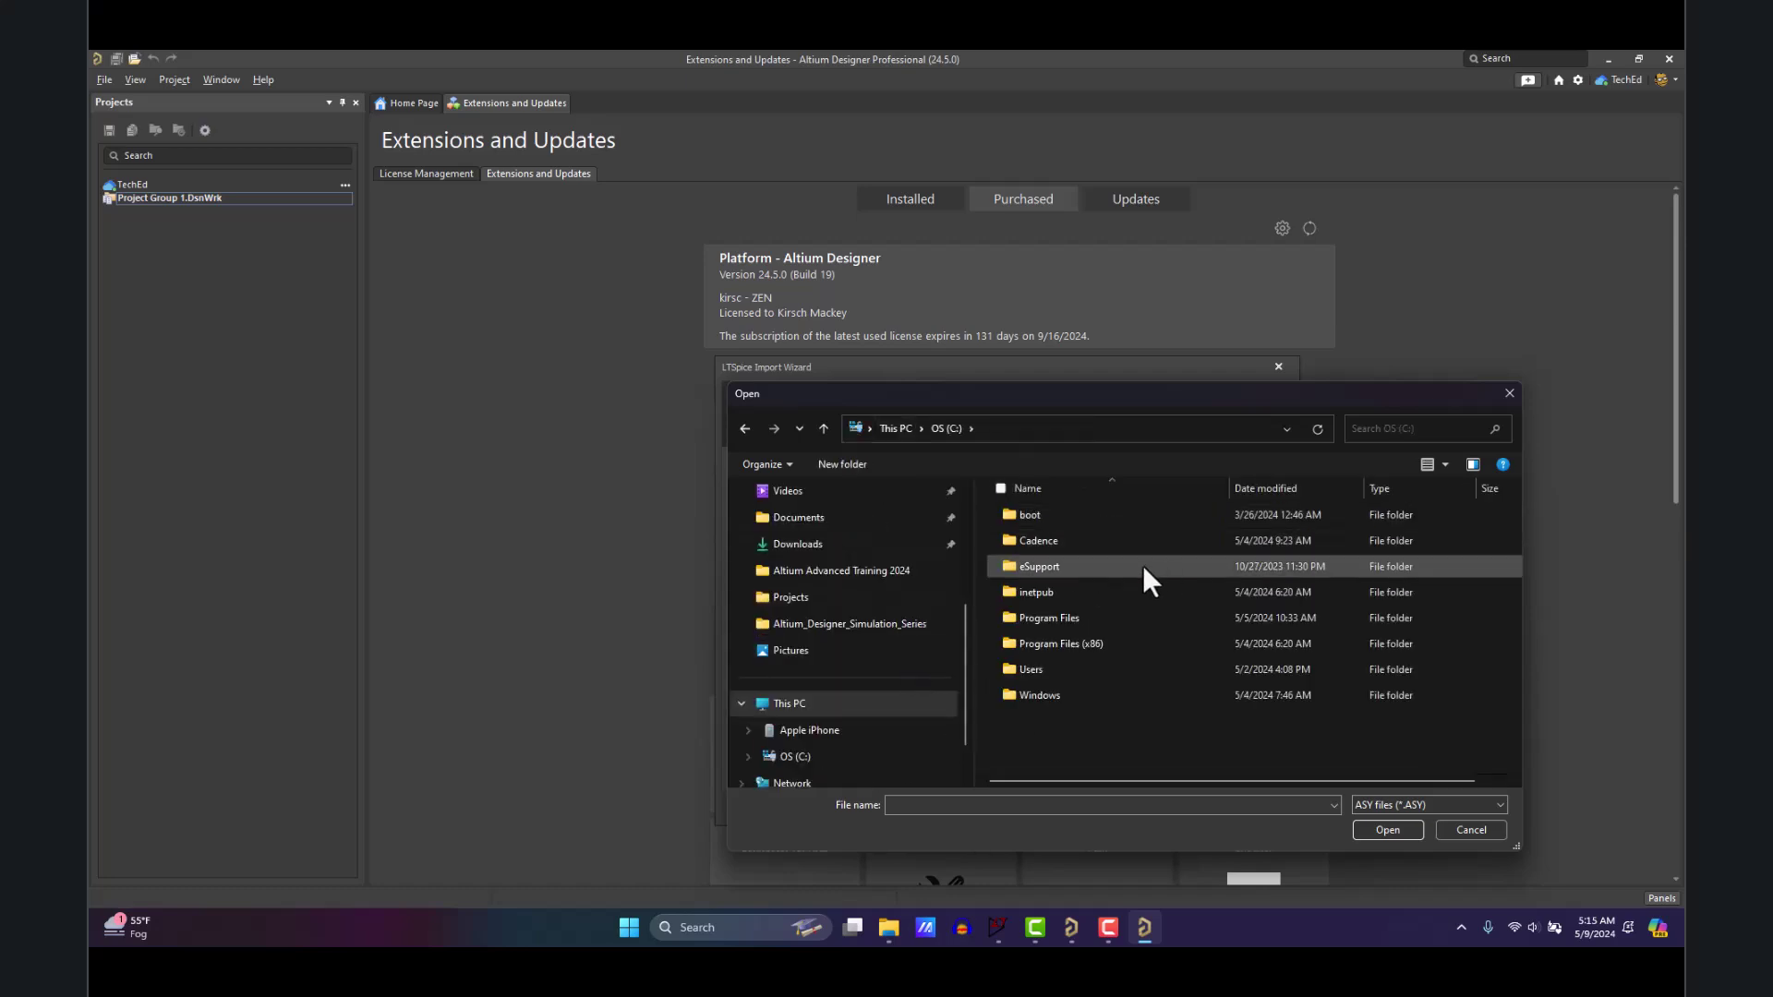
double_click(1070, 679)
double_click(1051, 519)
click(1143, 428)
click(1150, 432)
text(\Appdata)
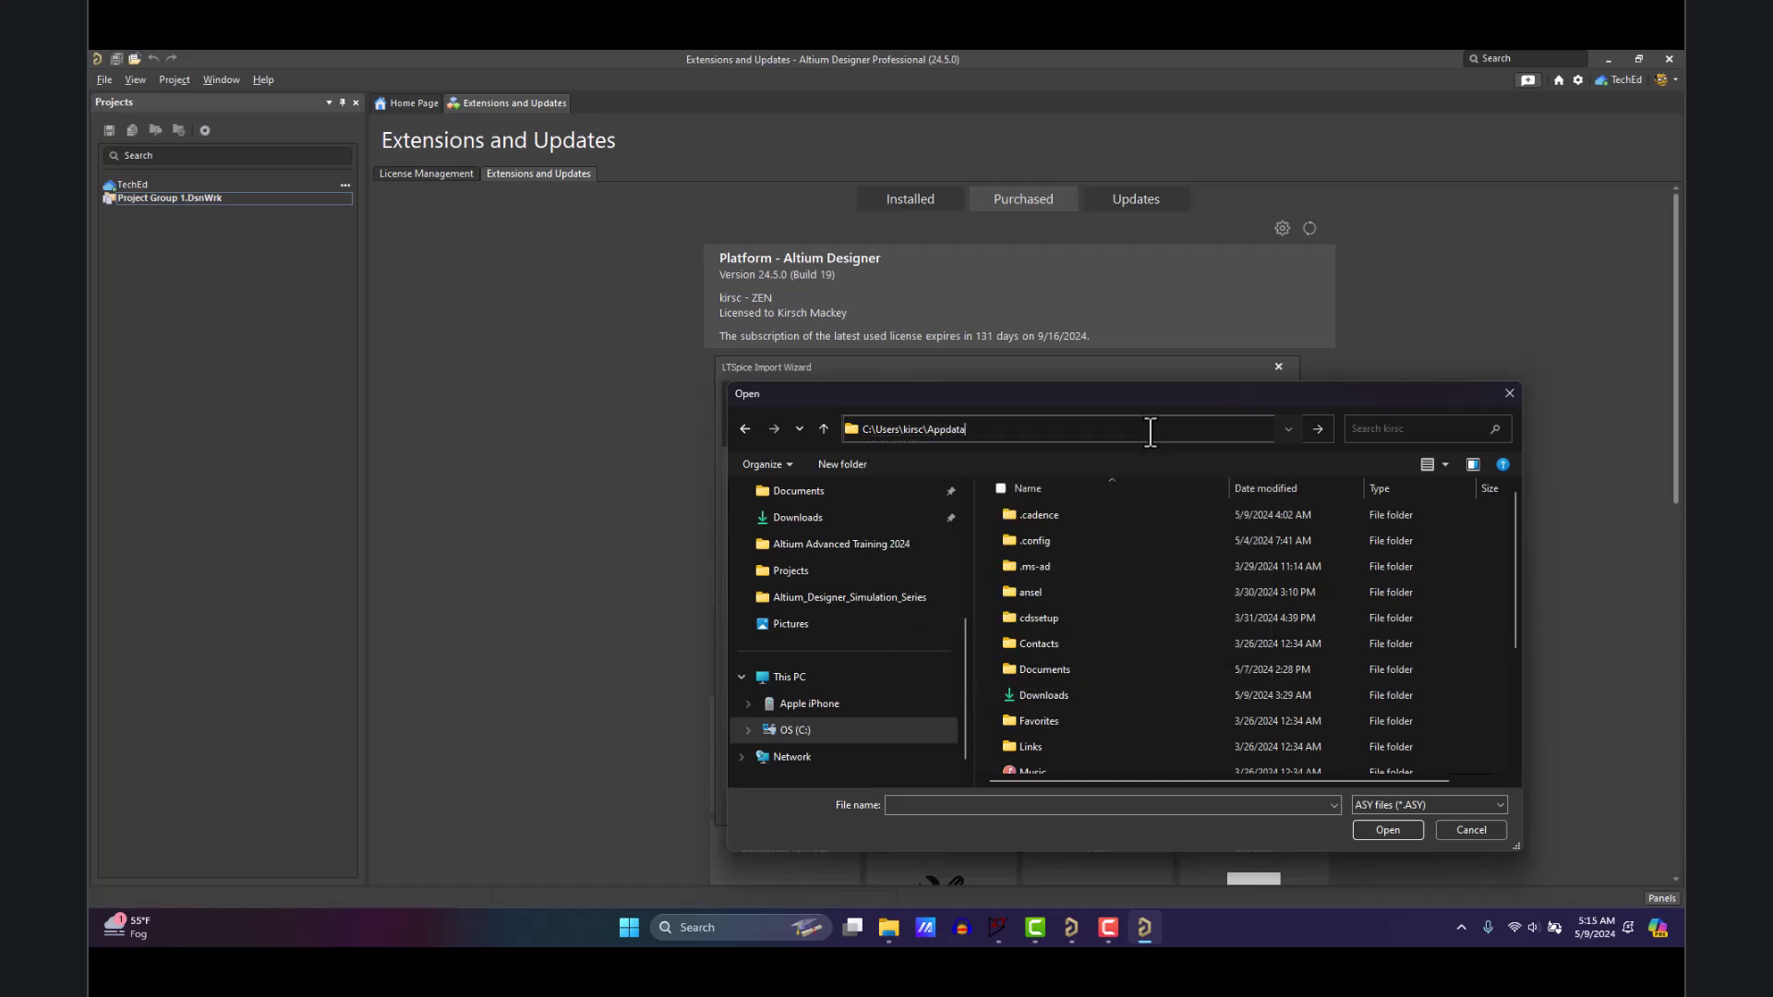
key(Return)
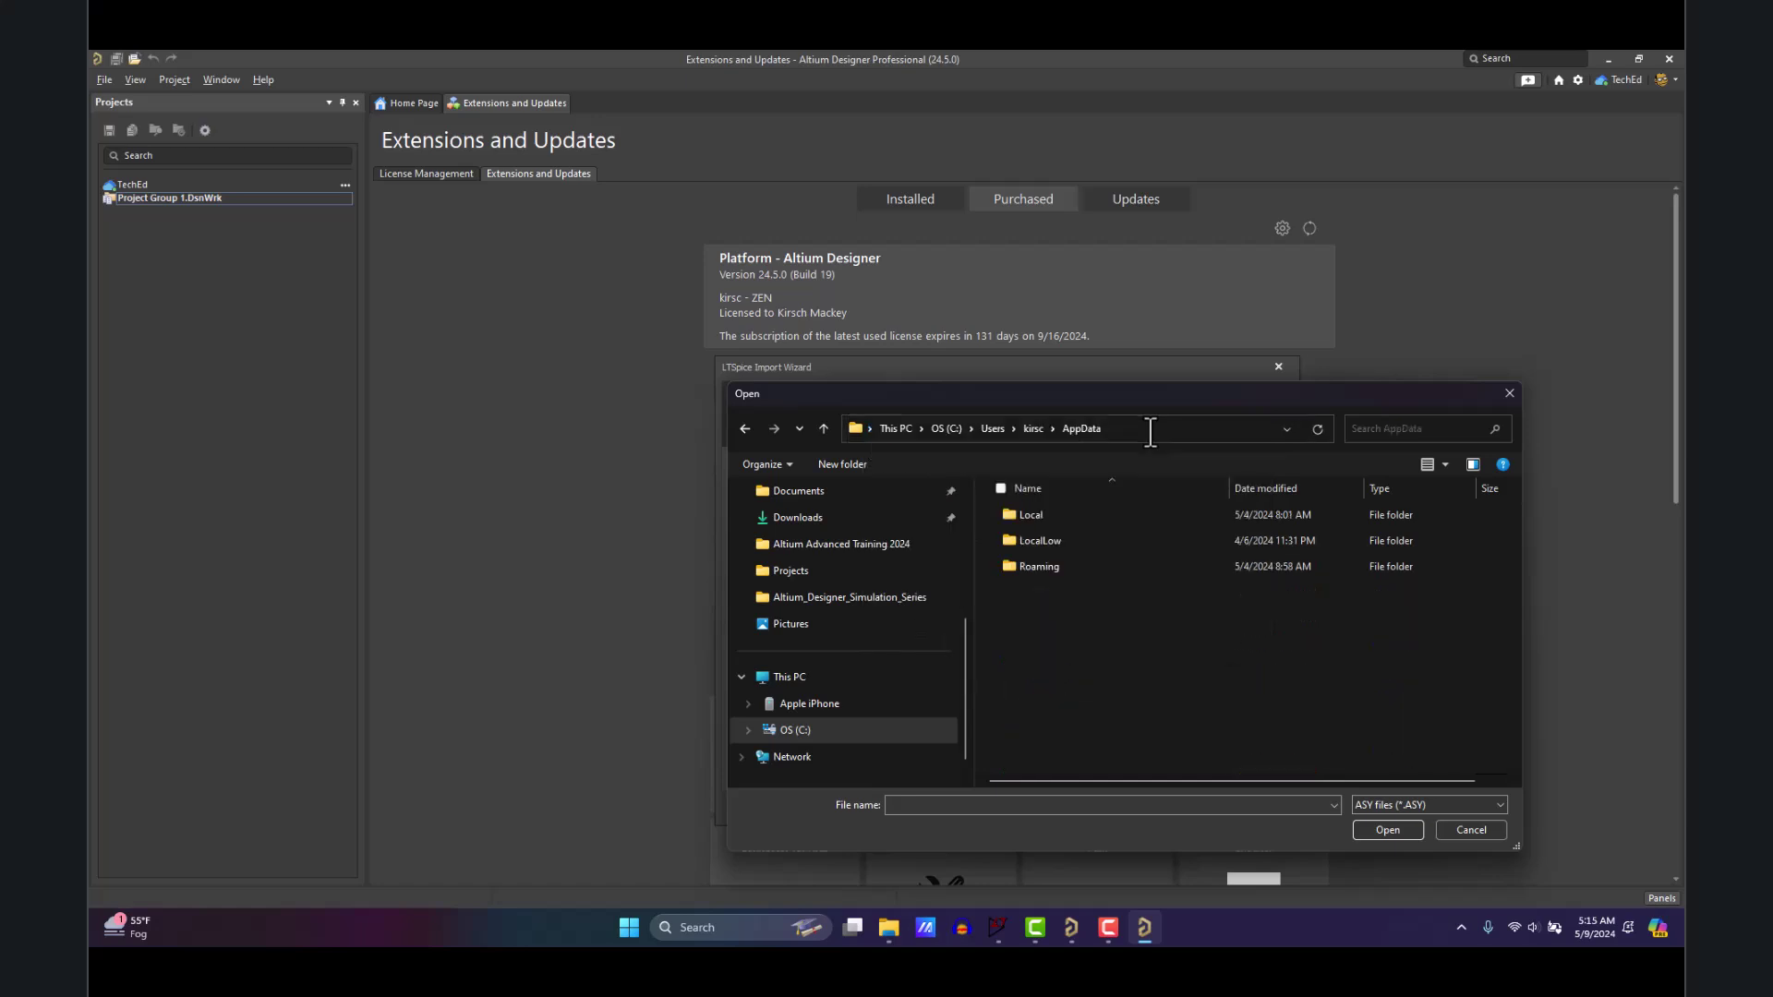
- Navigate into Local\LTspice\lib\sym
double_click(1084, 517)
scroll(1111, 613, down, 1)
scroll(1112, 613, down, 5)
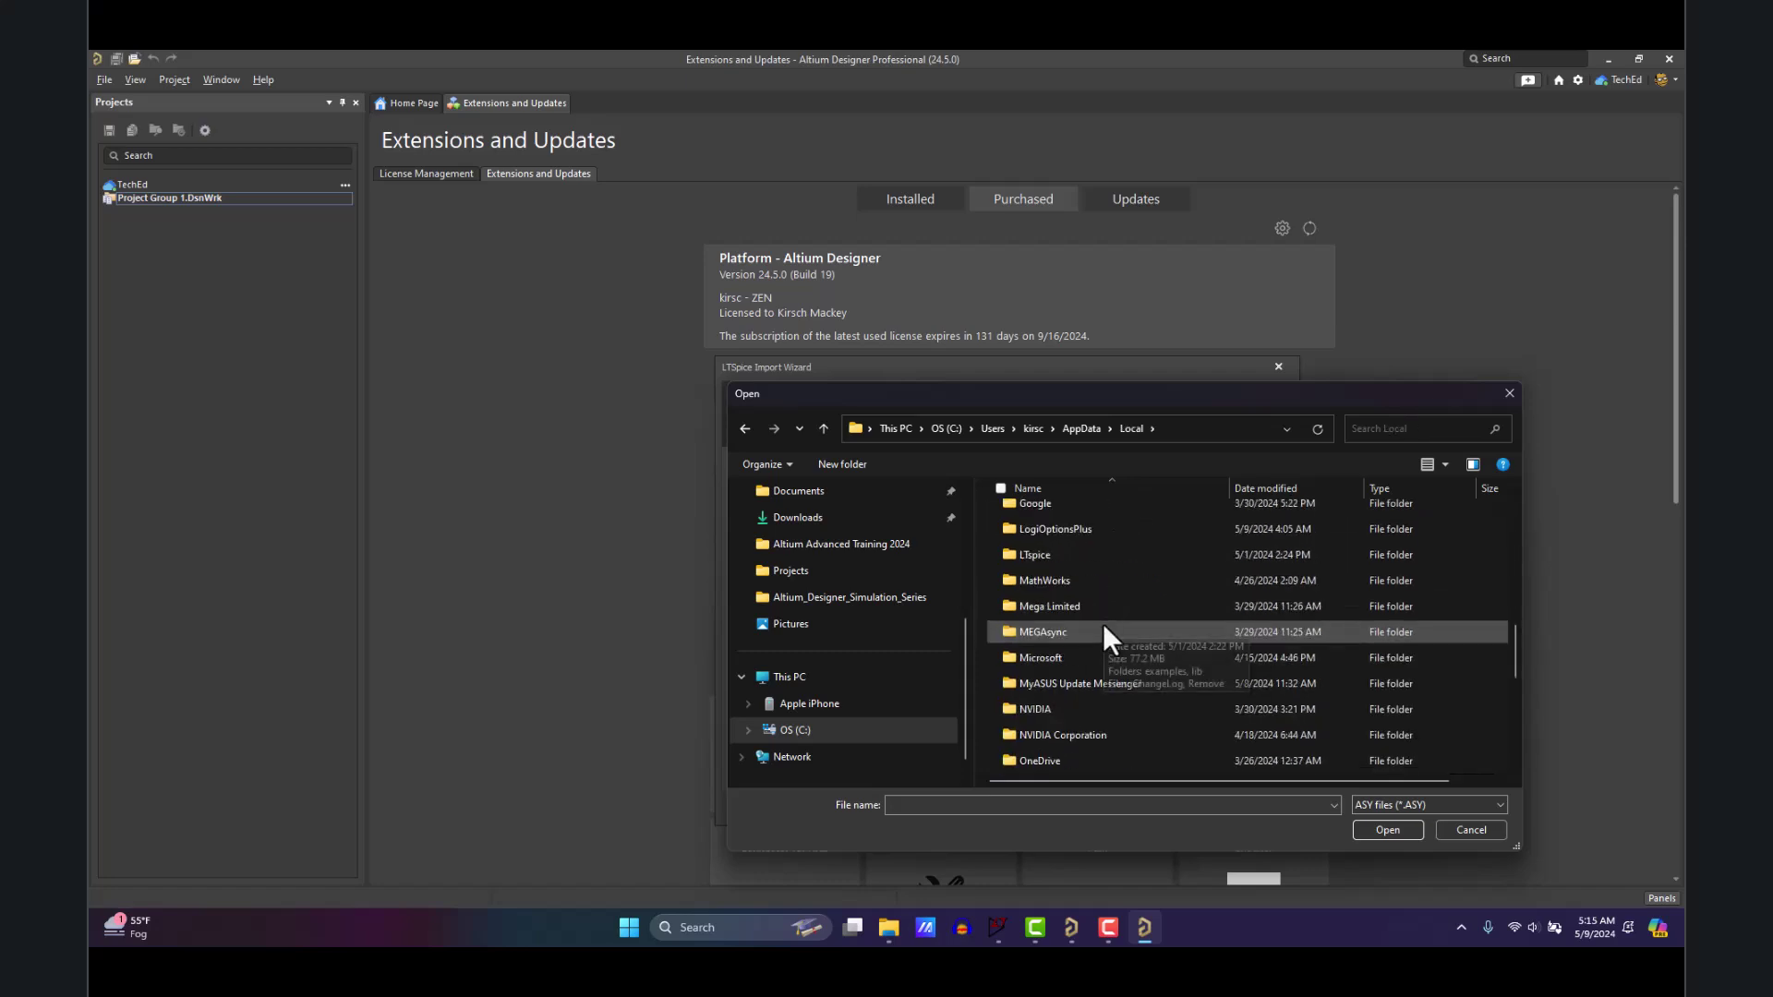
double_click(1089, 557)
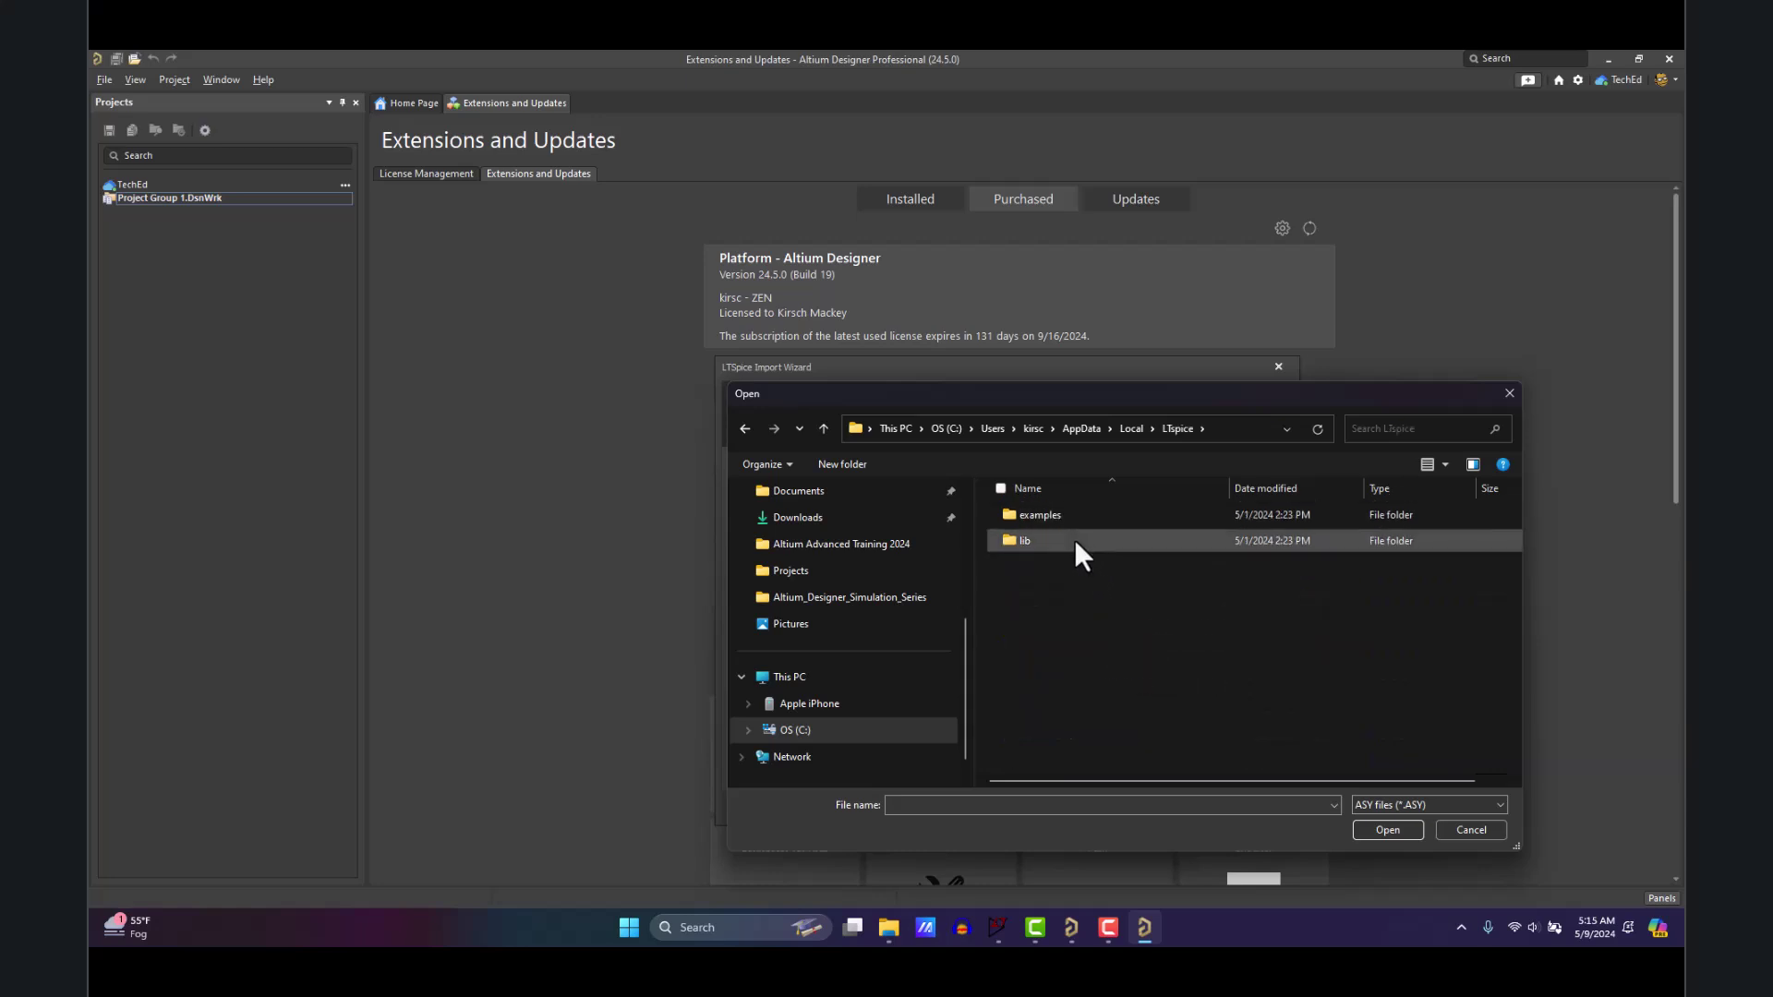
double_click(1074, 541)
double_click(1100, 567)
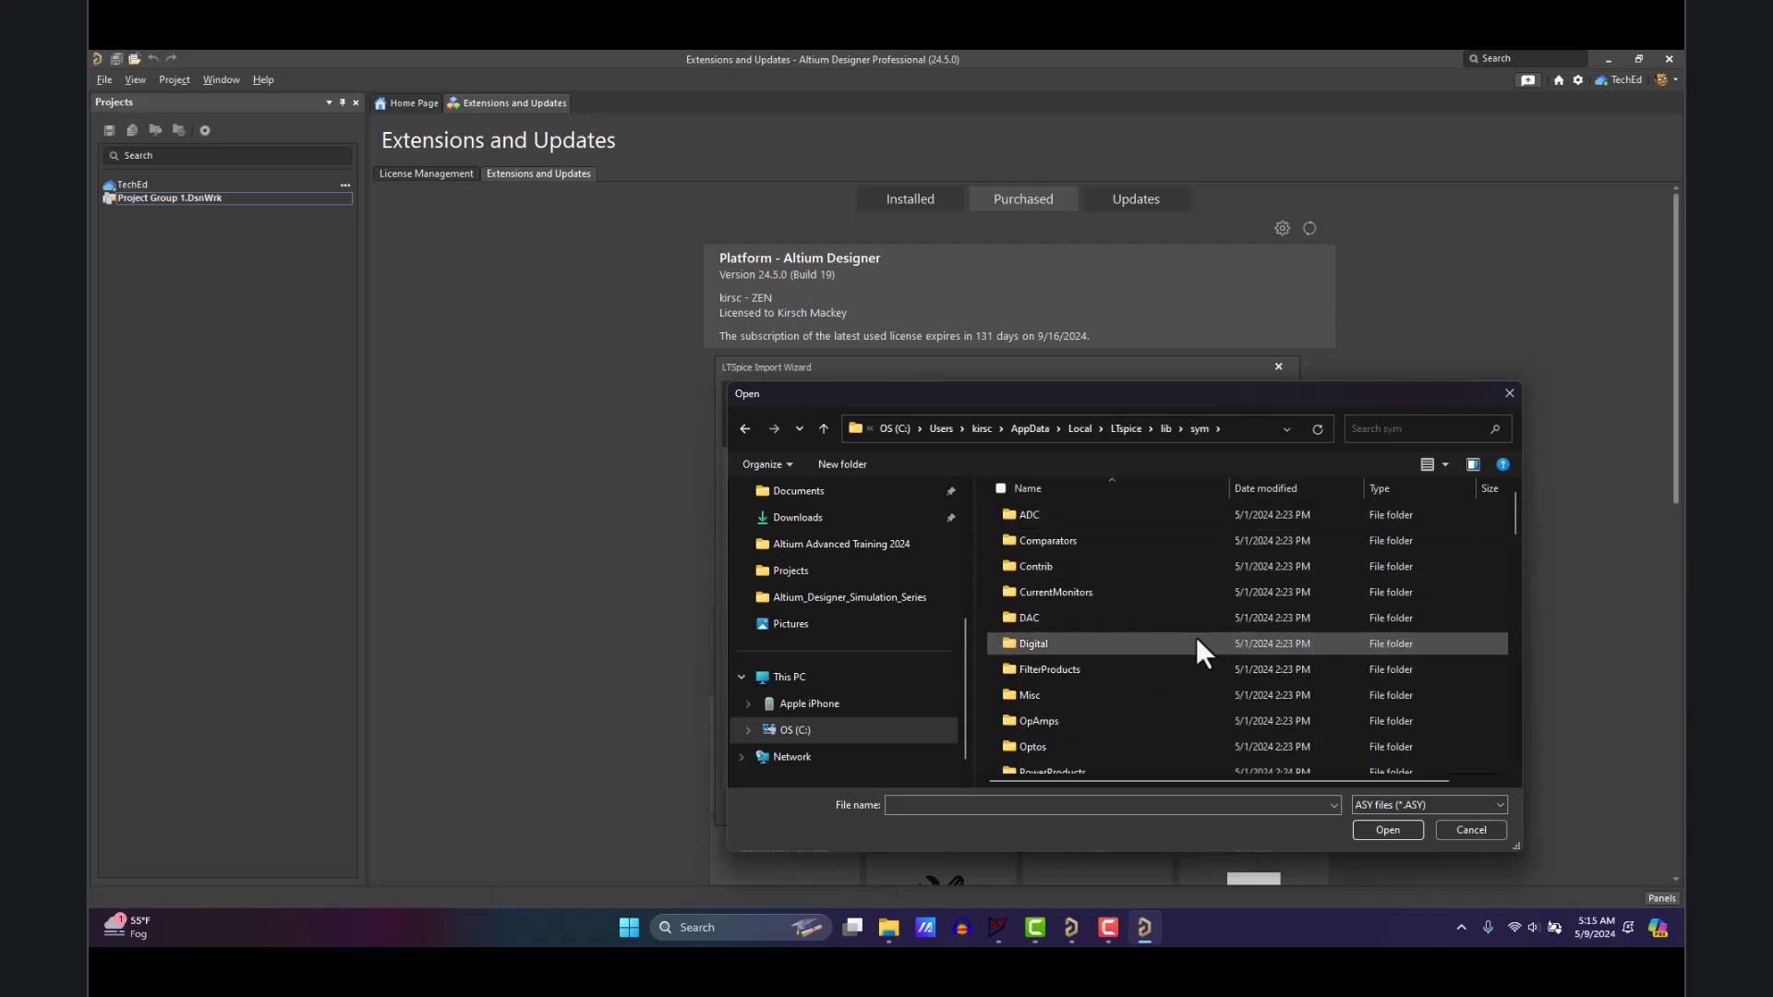
scroll(1139, 659, down, 5)
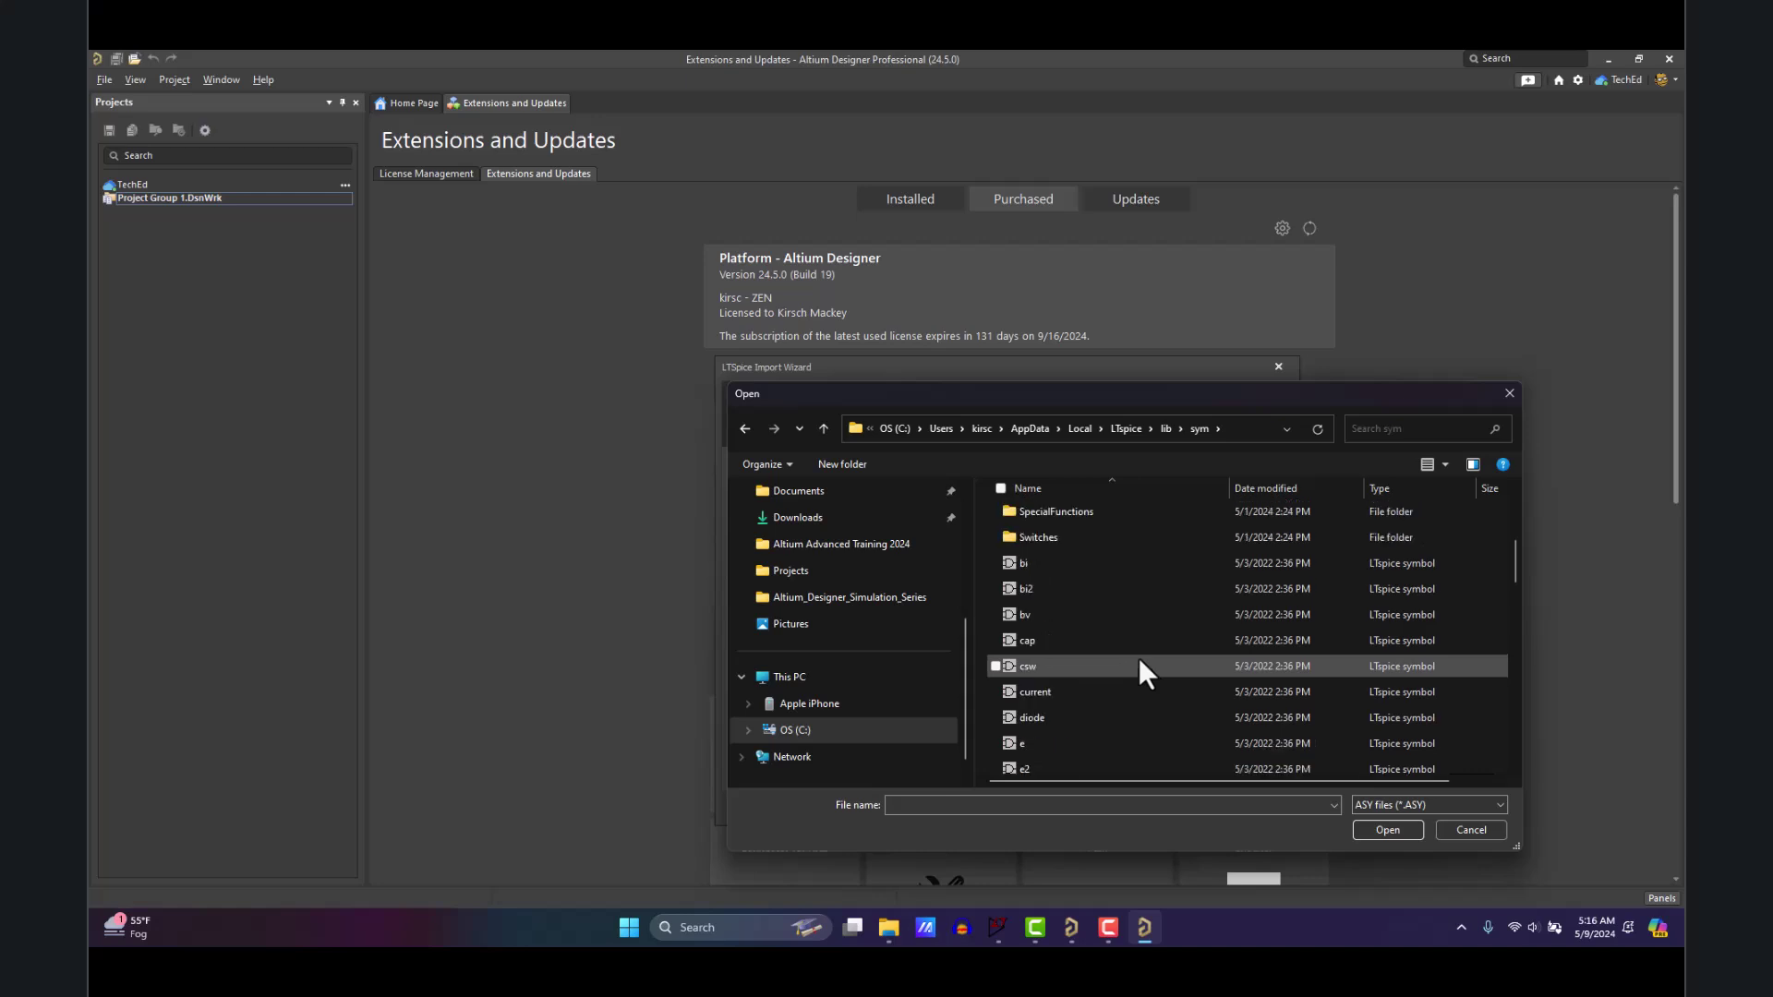
scroll(1099, 622, down, 1)
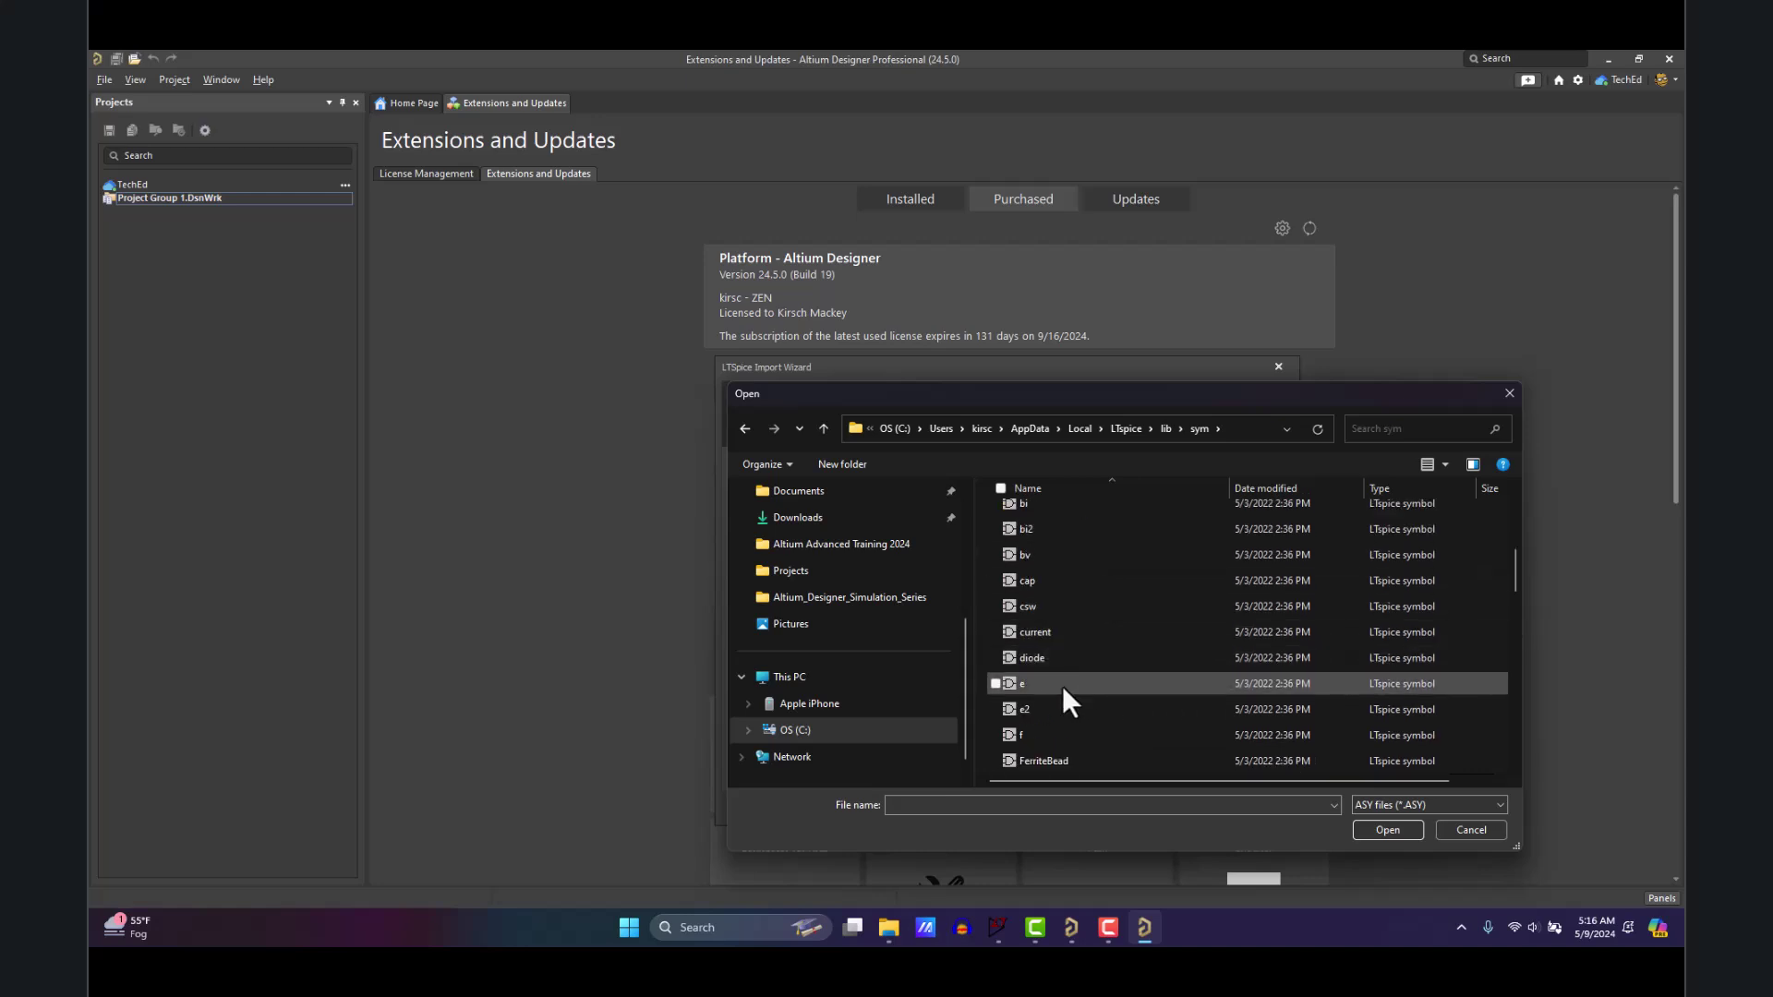
- Select the cap, res, voltage and g symbols and add them to the import list
click(1011, 581)
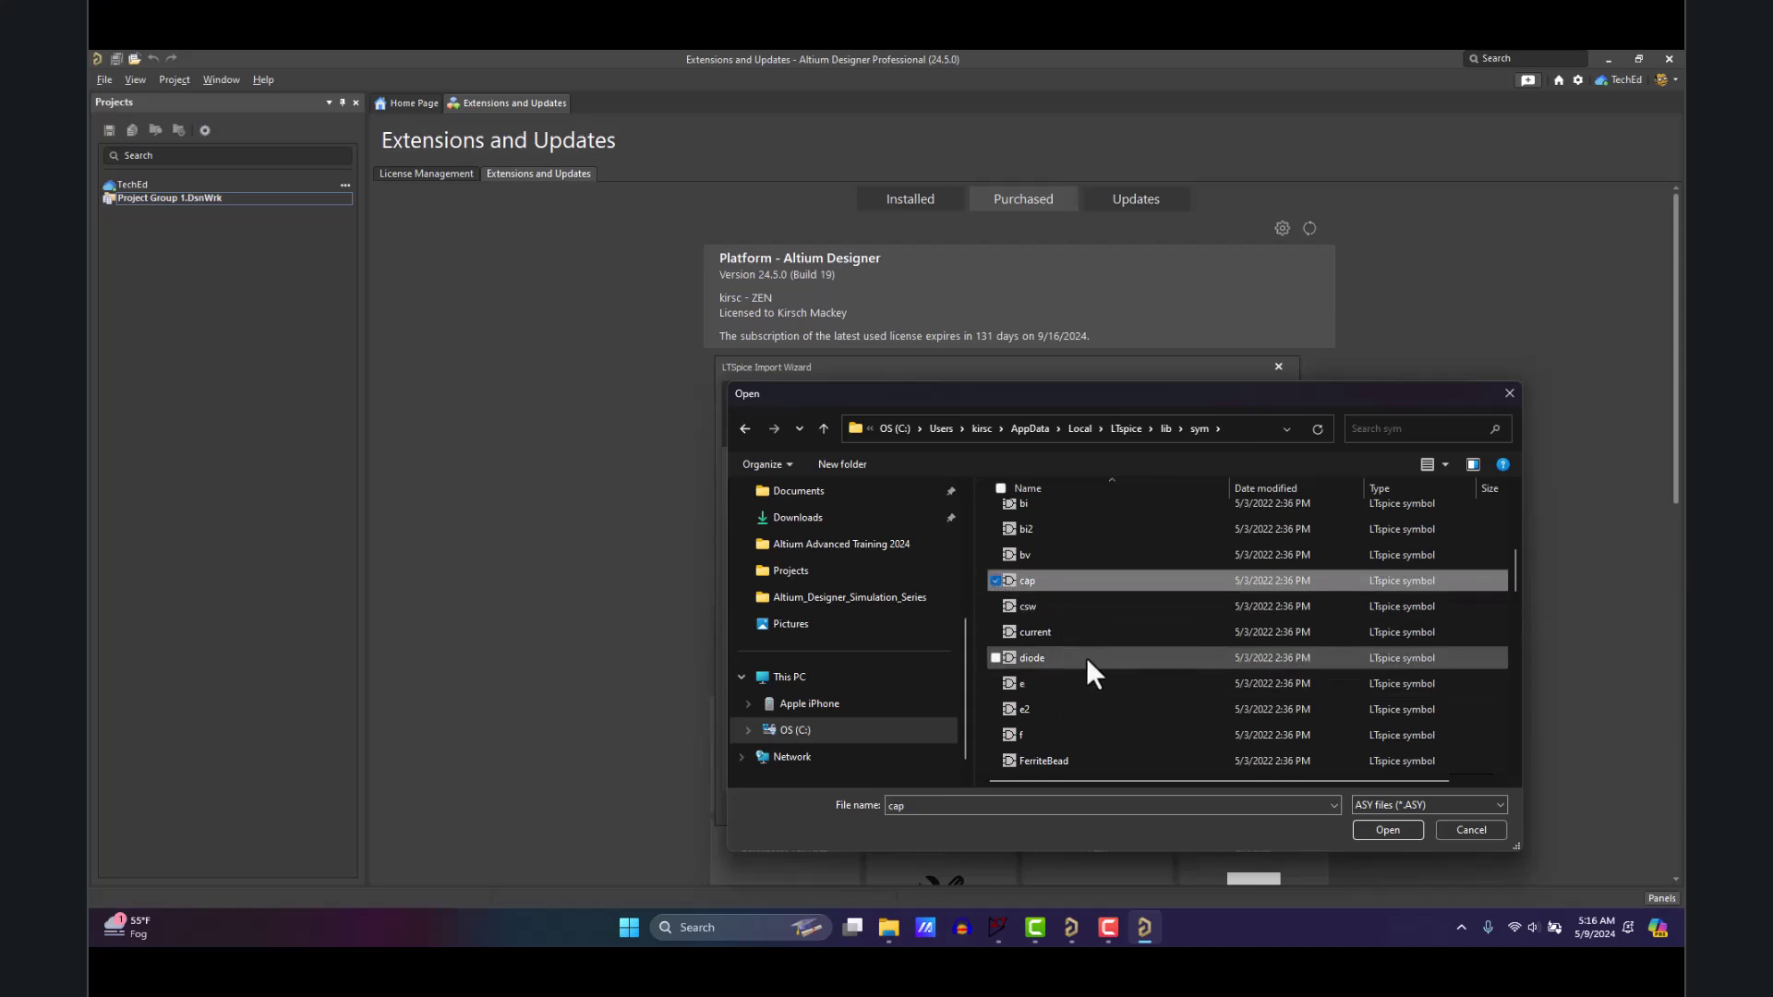
scroll(1086, 657, down, 7)
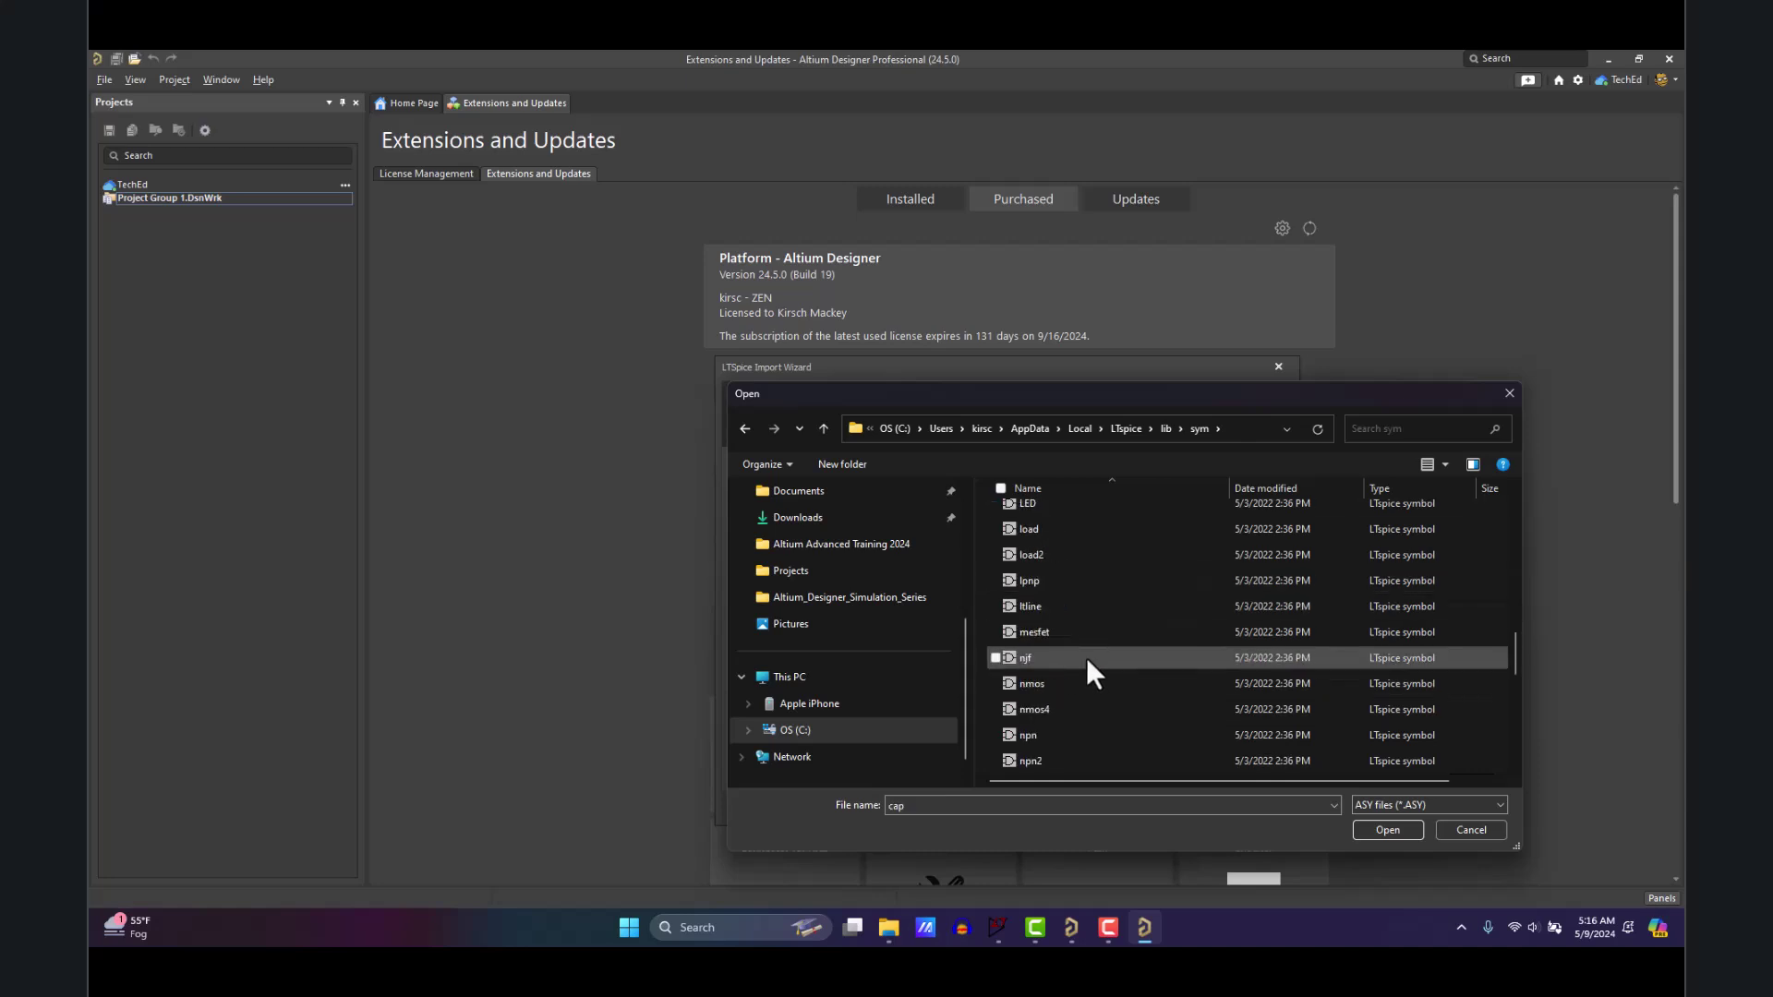
scroll(1086, 657, down, 5)
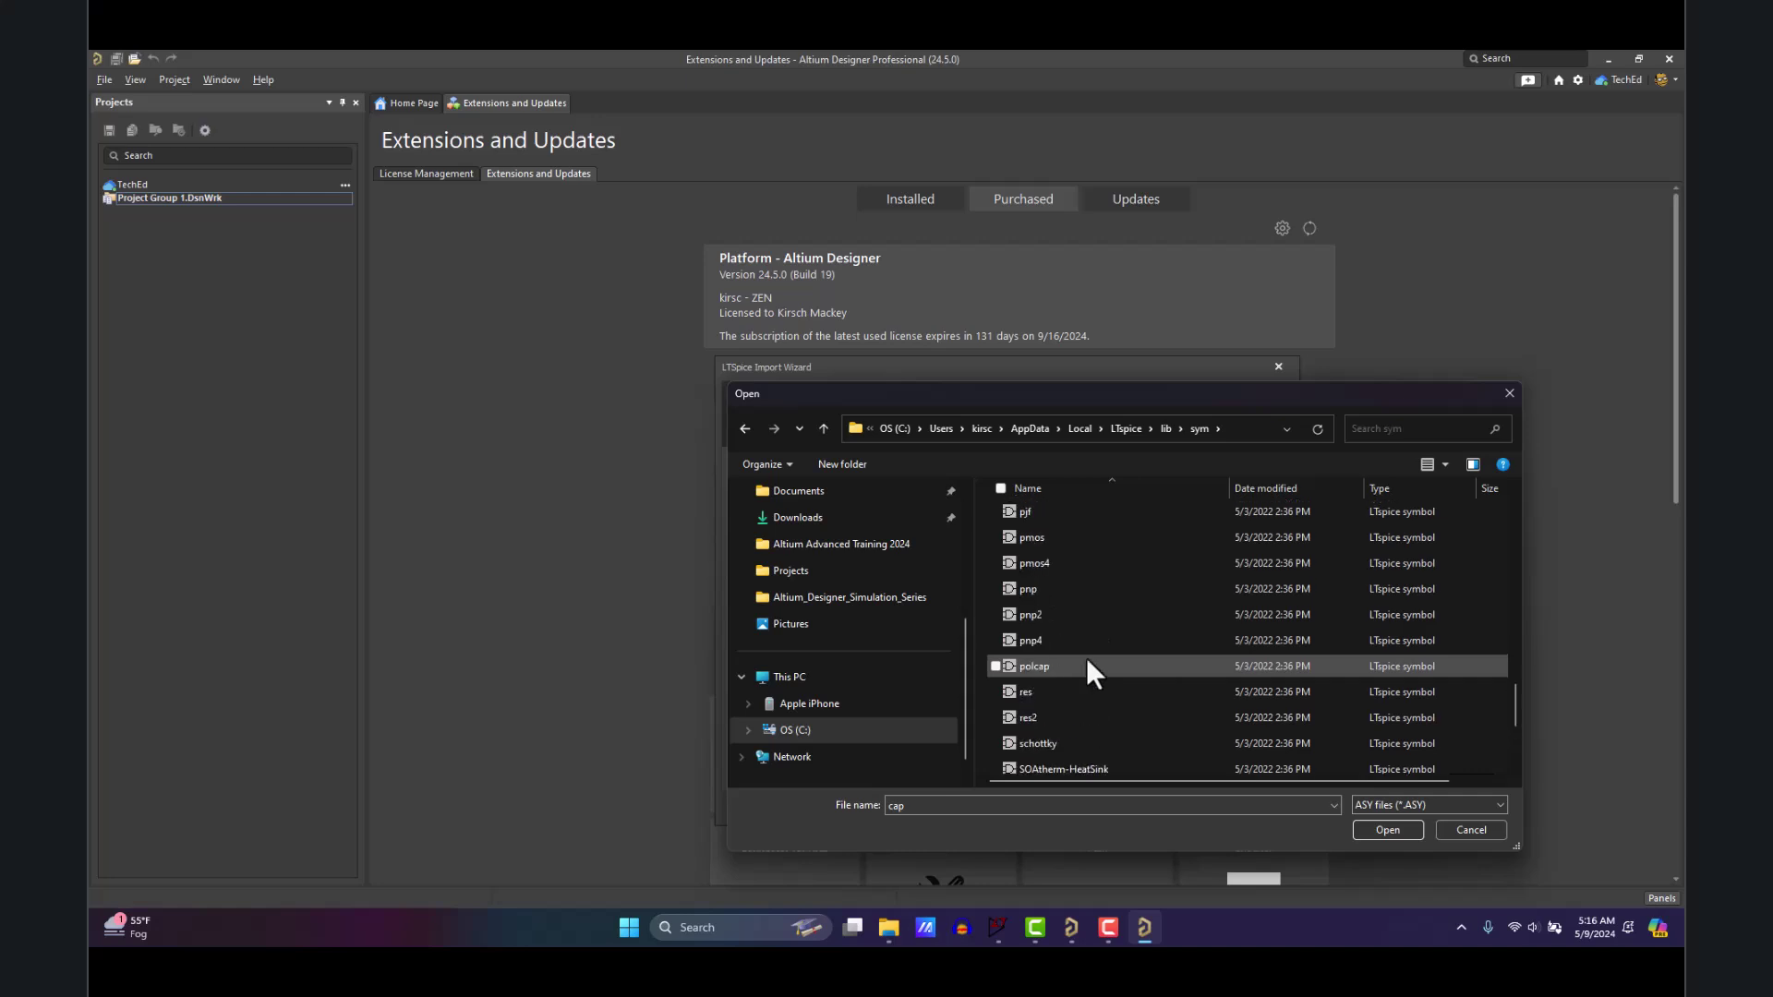
click(997, 690)
scroll(1178, 666, up, 3)
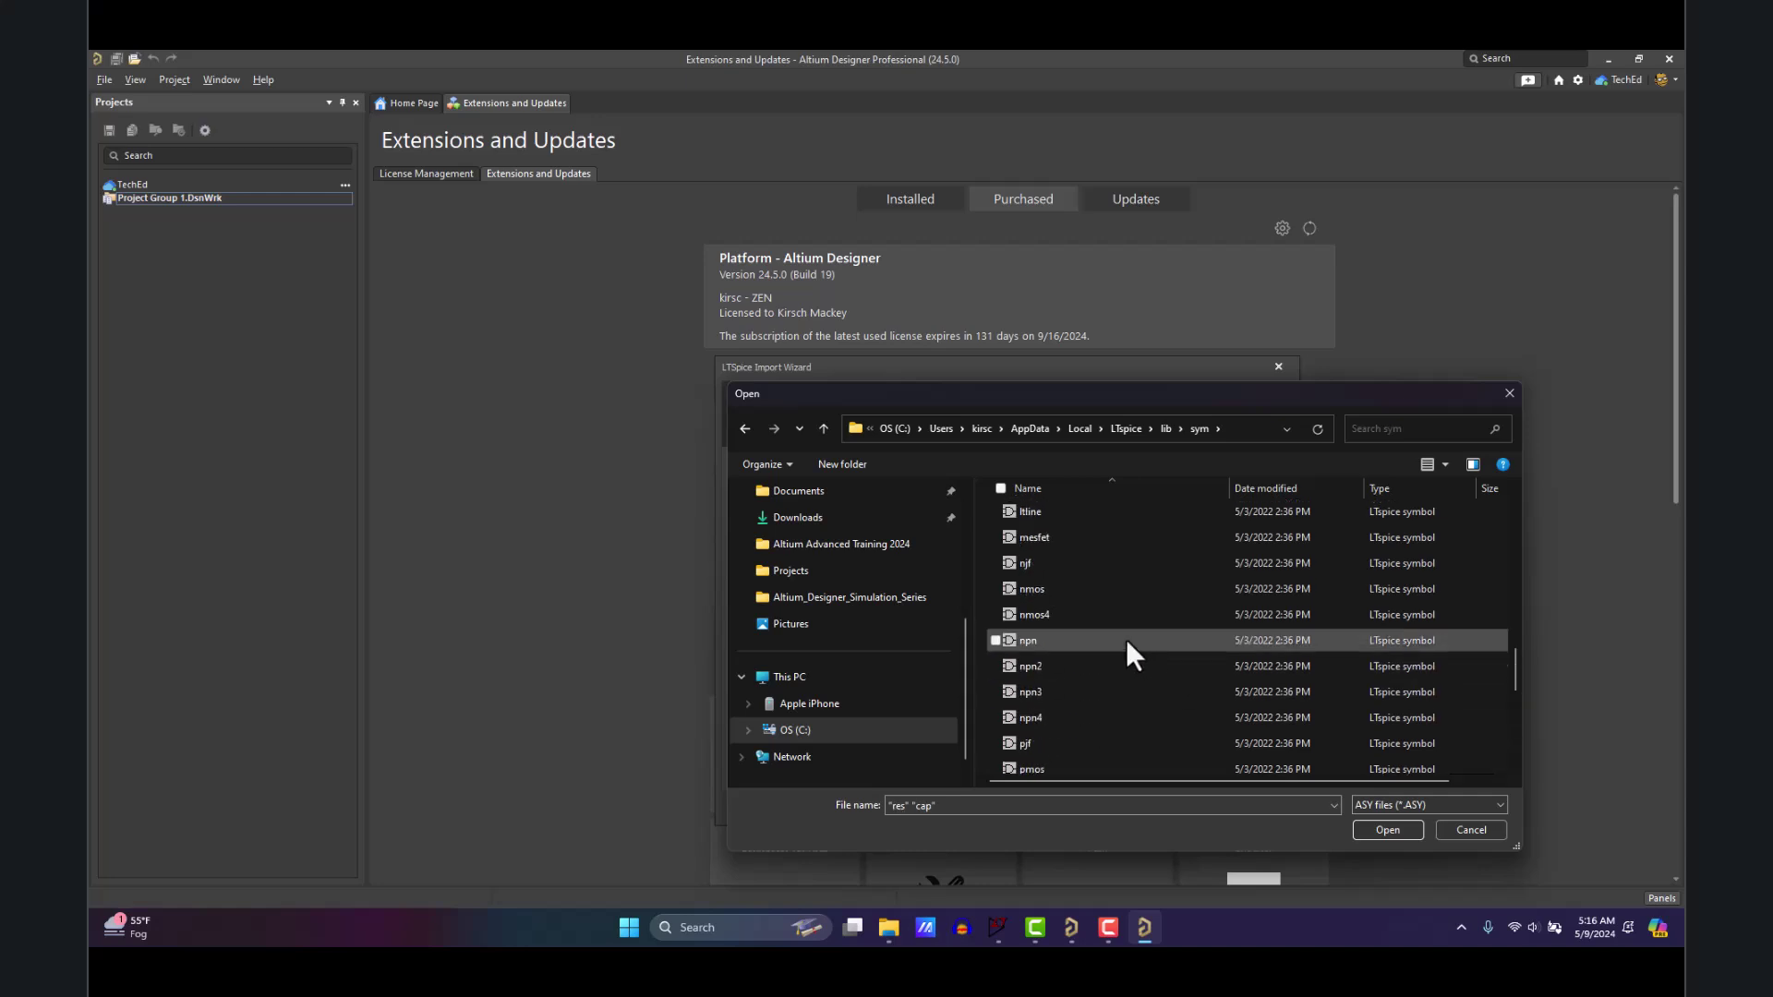
scroll(1127, 639, down, 6)
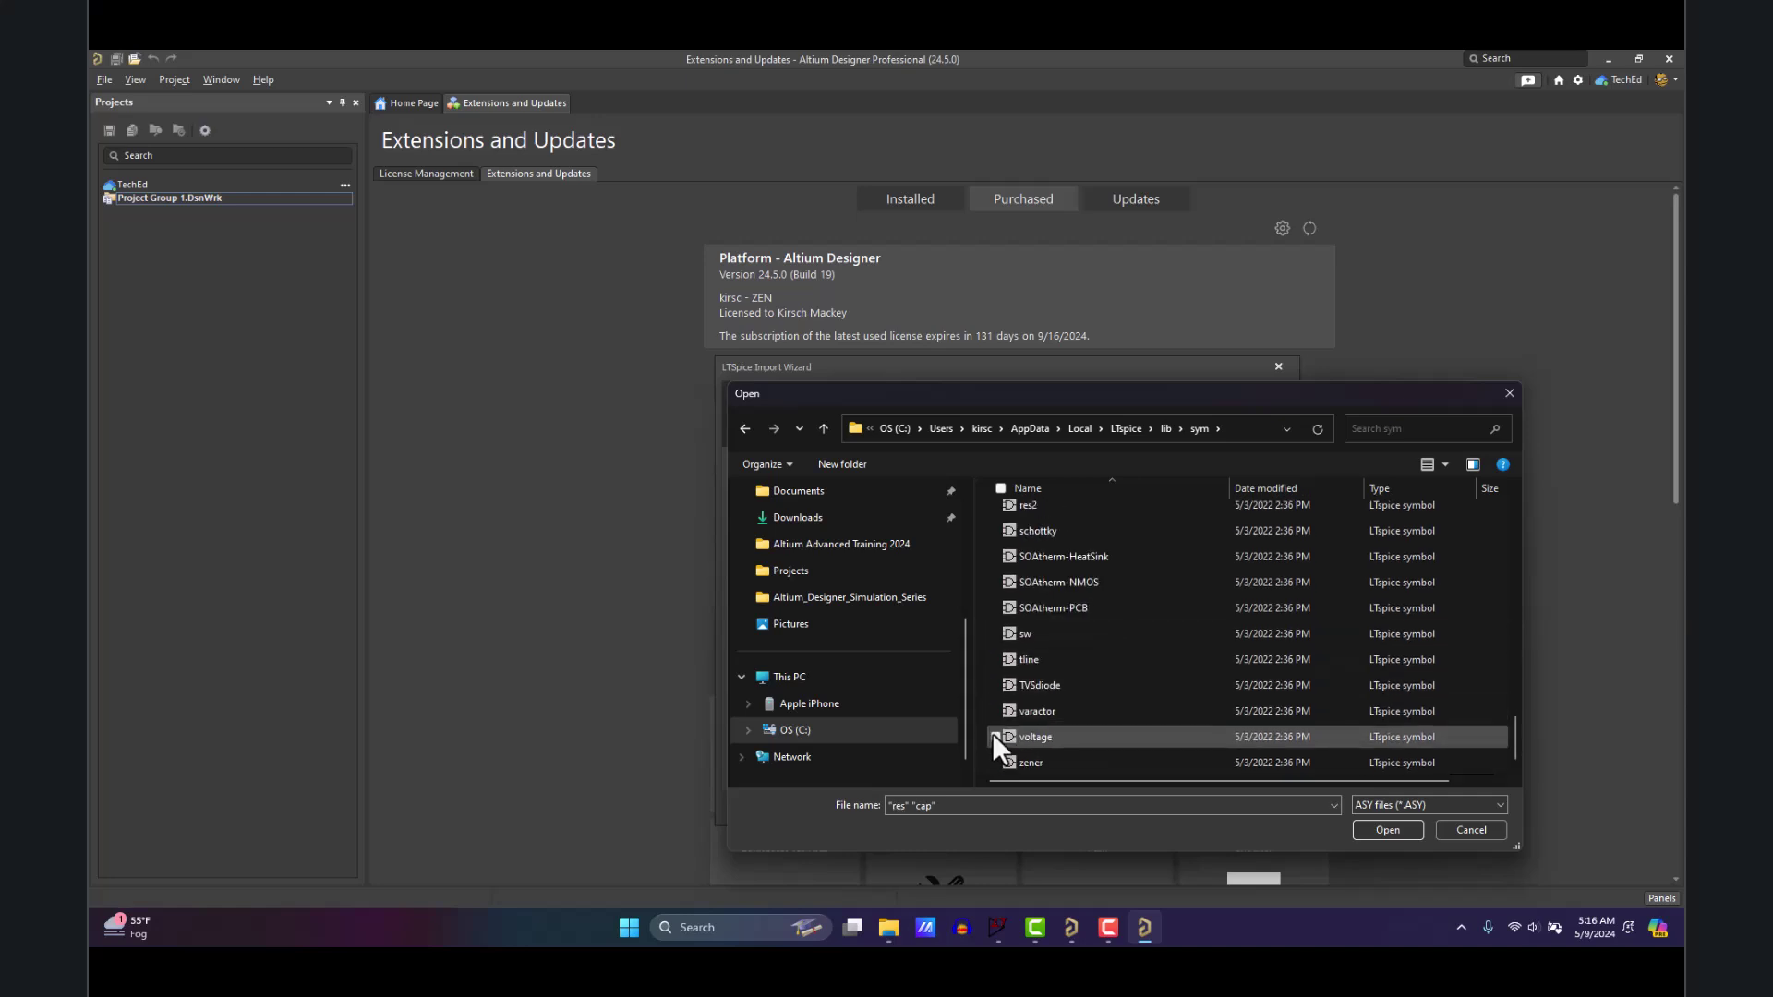
click(995, 737)
scroll(1123, 650, up, 4)
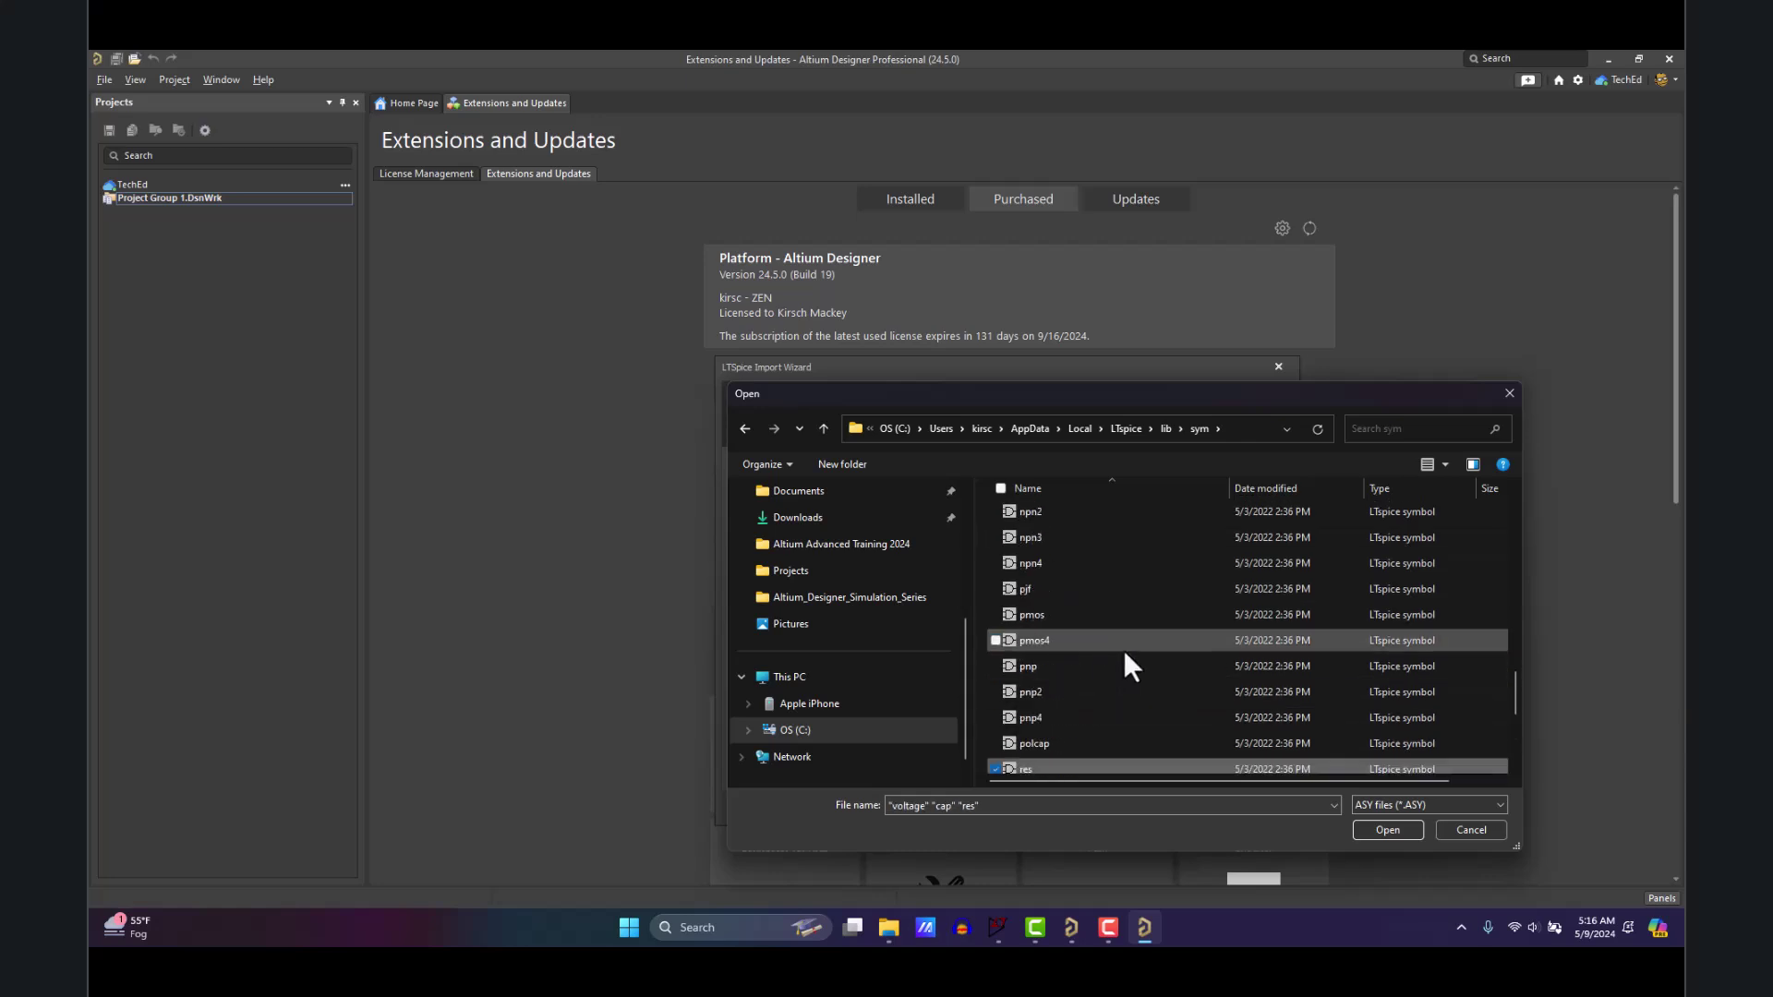
scroll(1123, 650, up, 6)
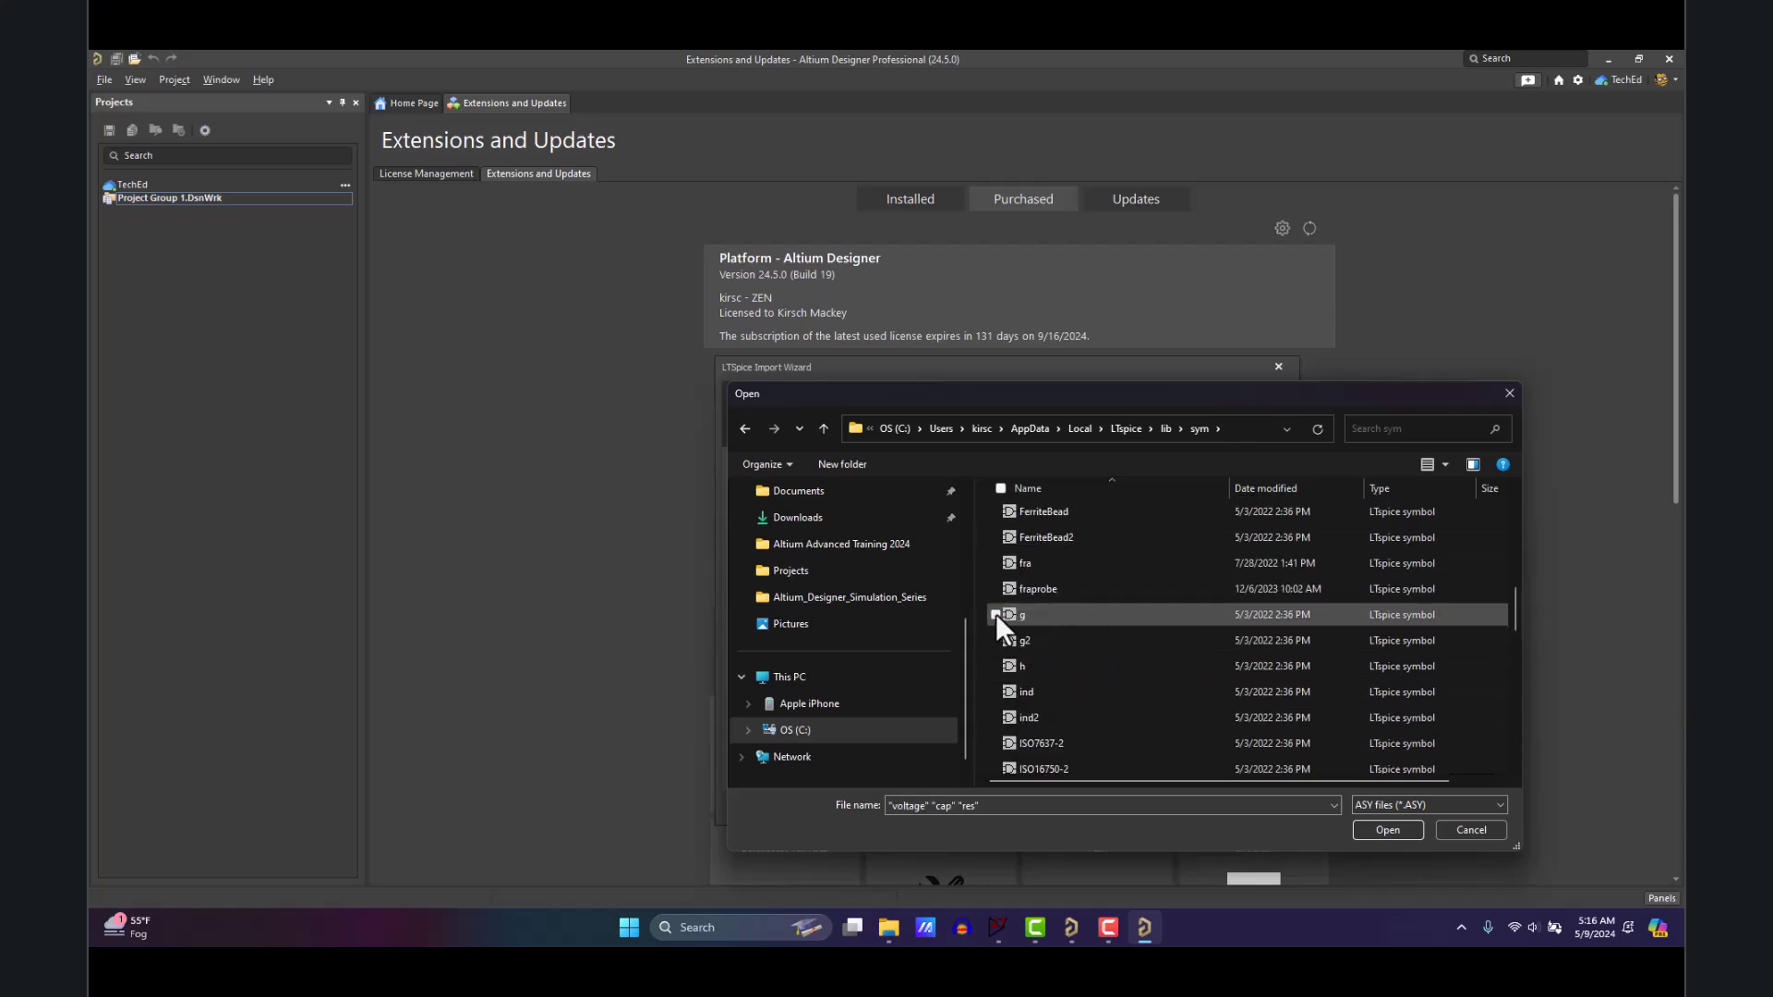
click(996, 614)
scroll(1138, 635, up, 3)
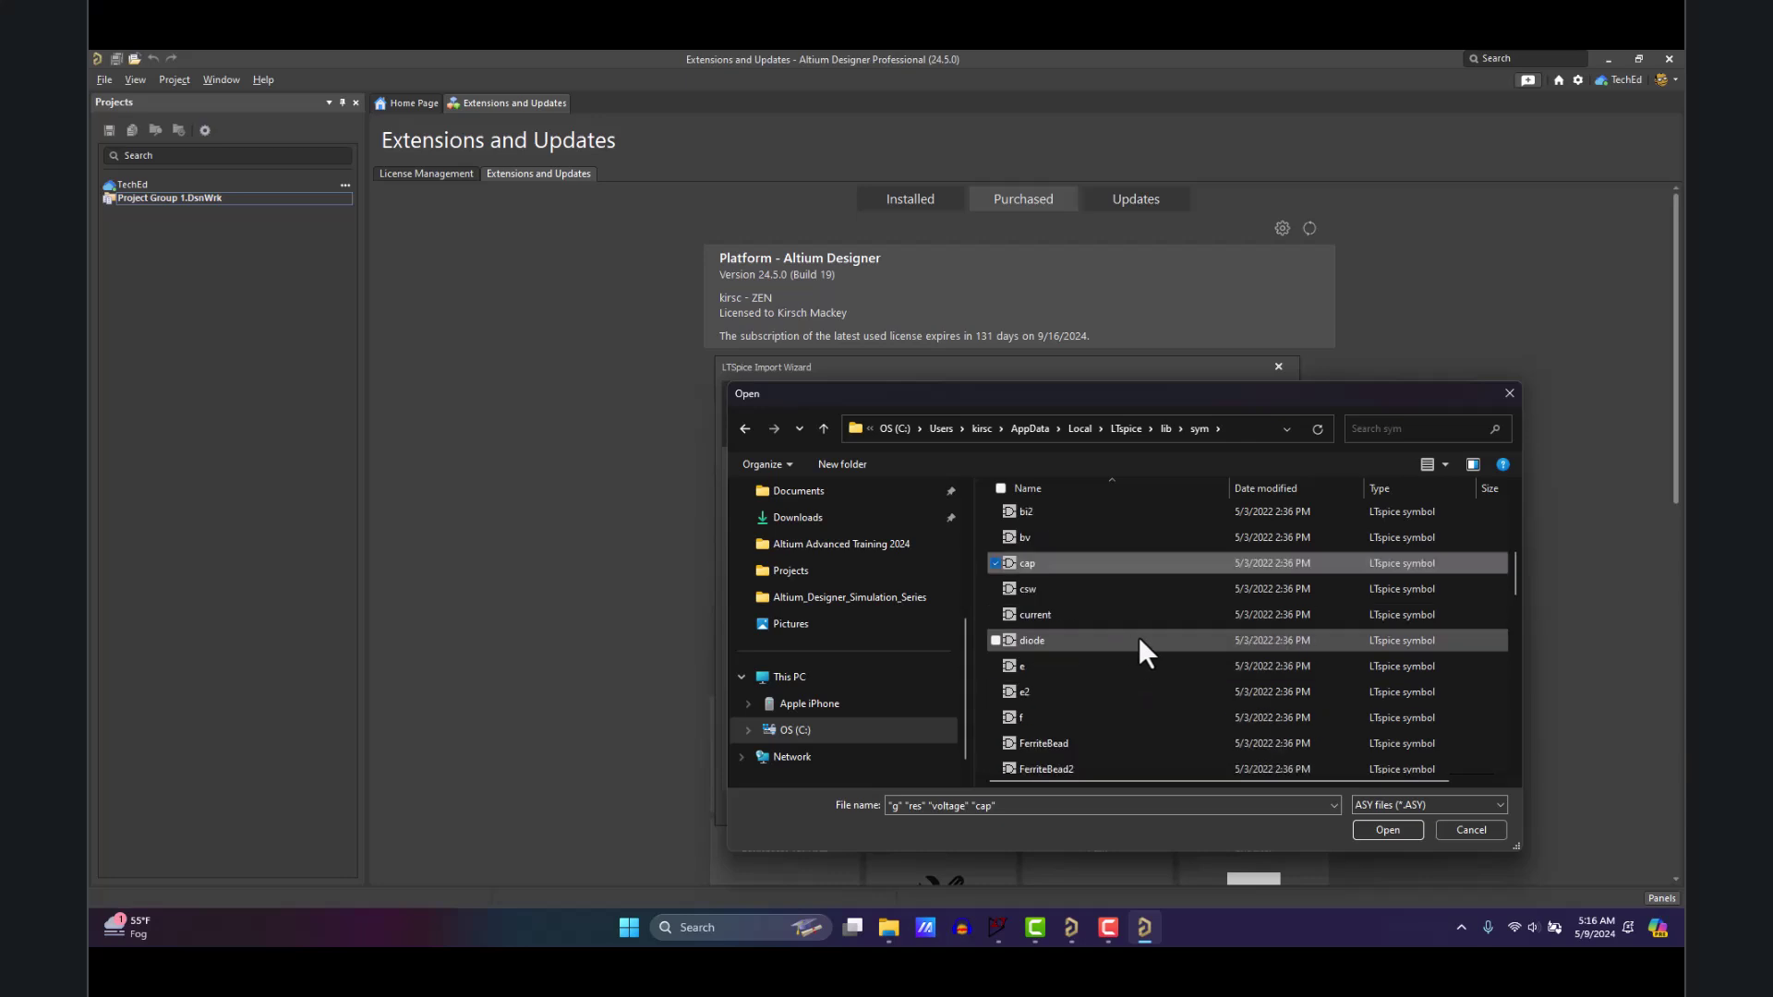
scroll(1140, 637, up, 2)
scroll(1123, 591, down, 2)
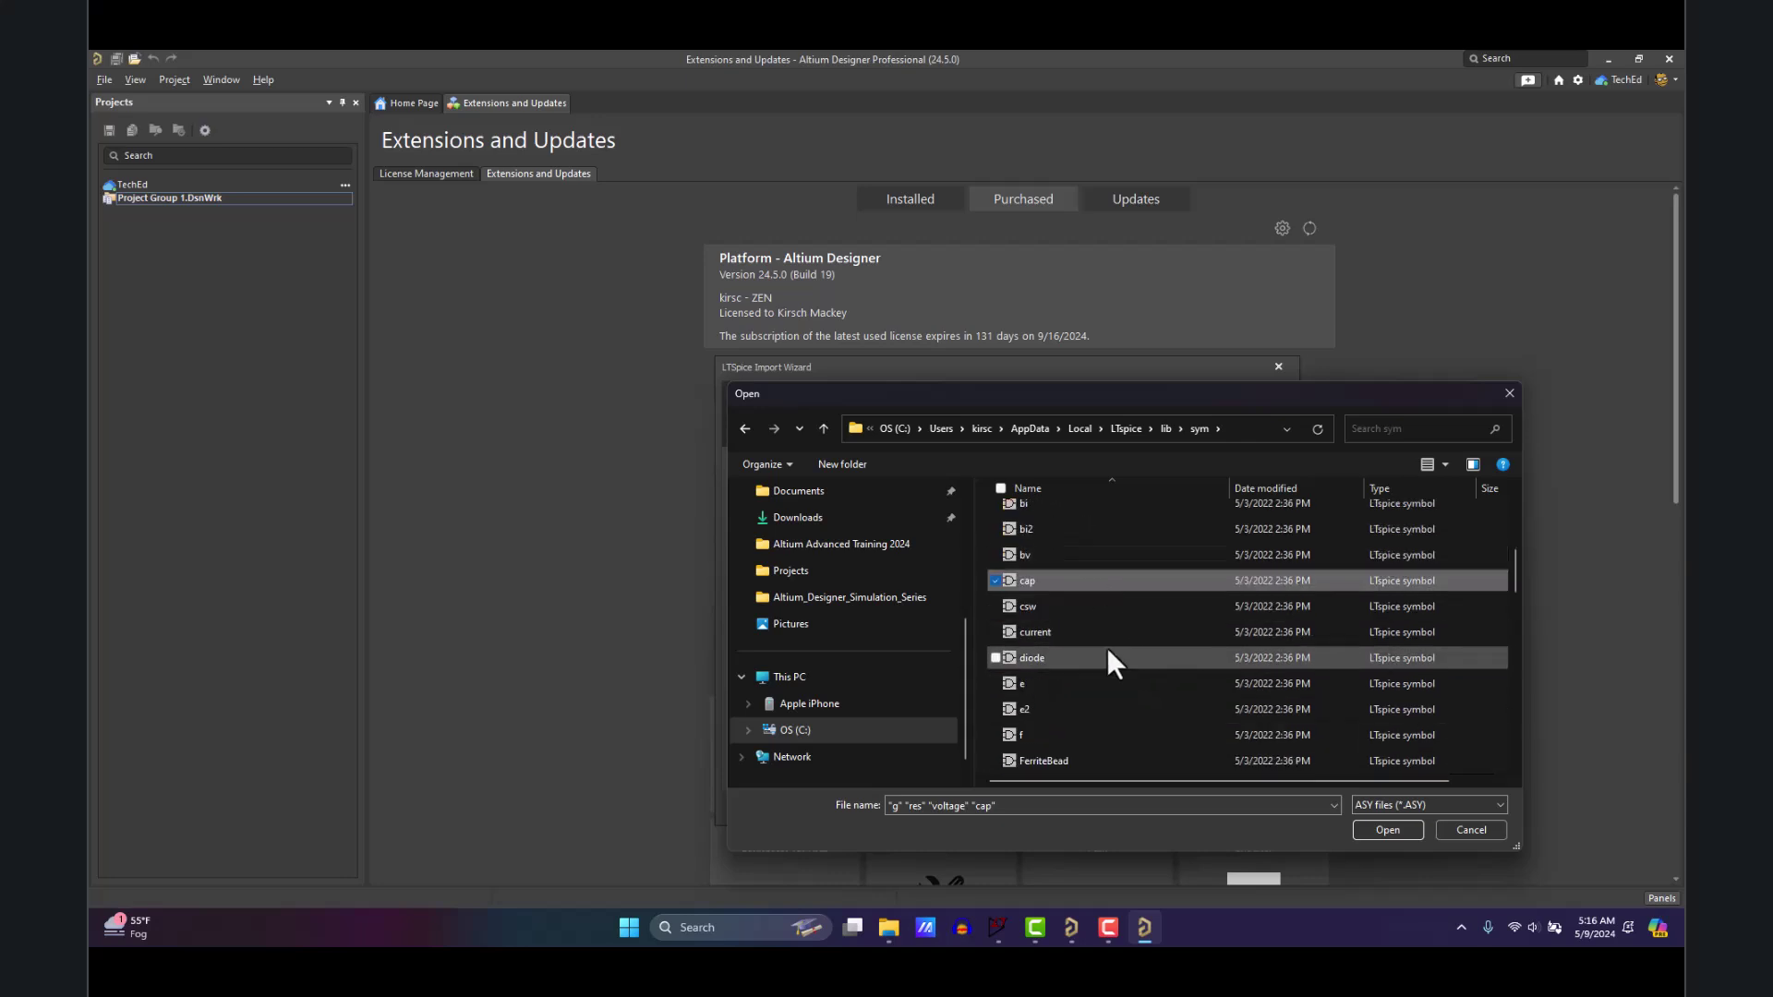
scroll(1090, 684, down, 4)
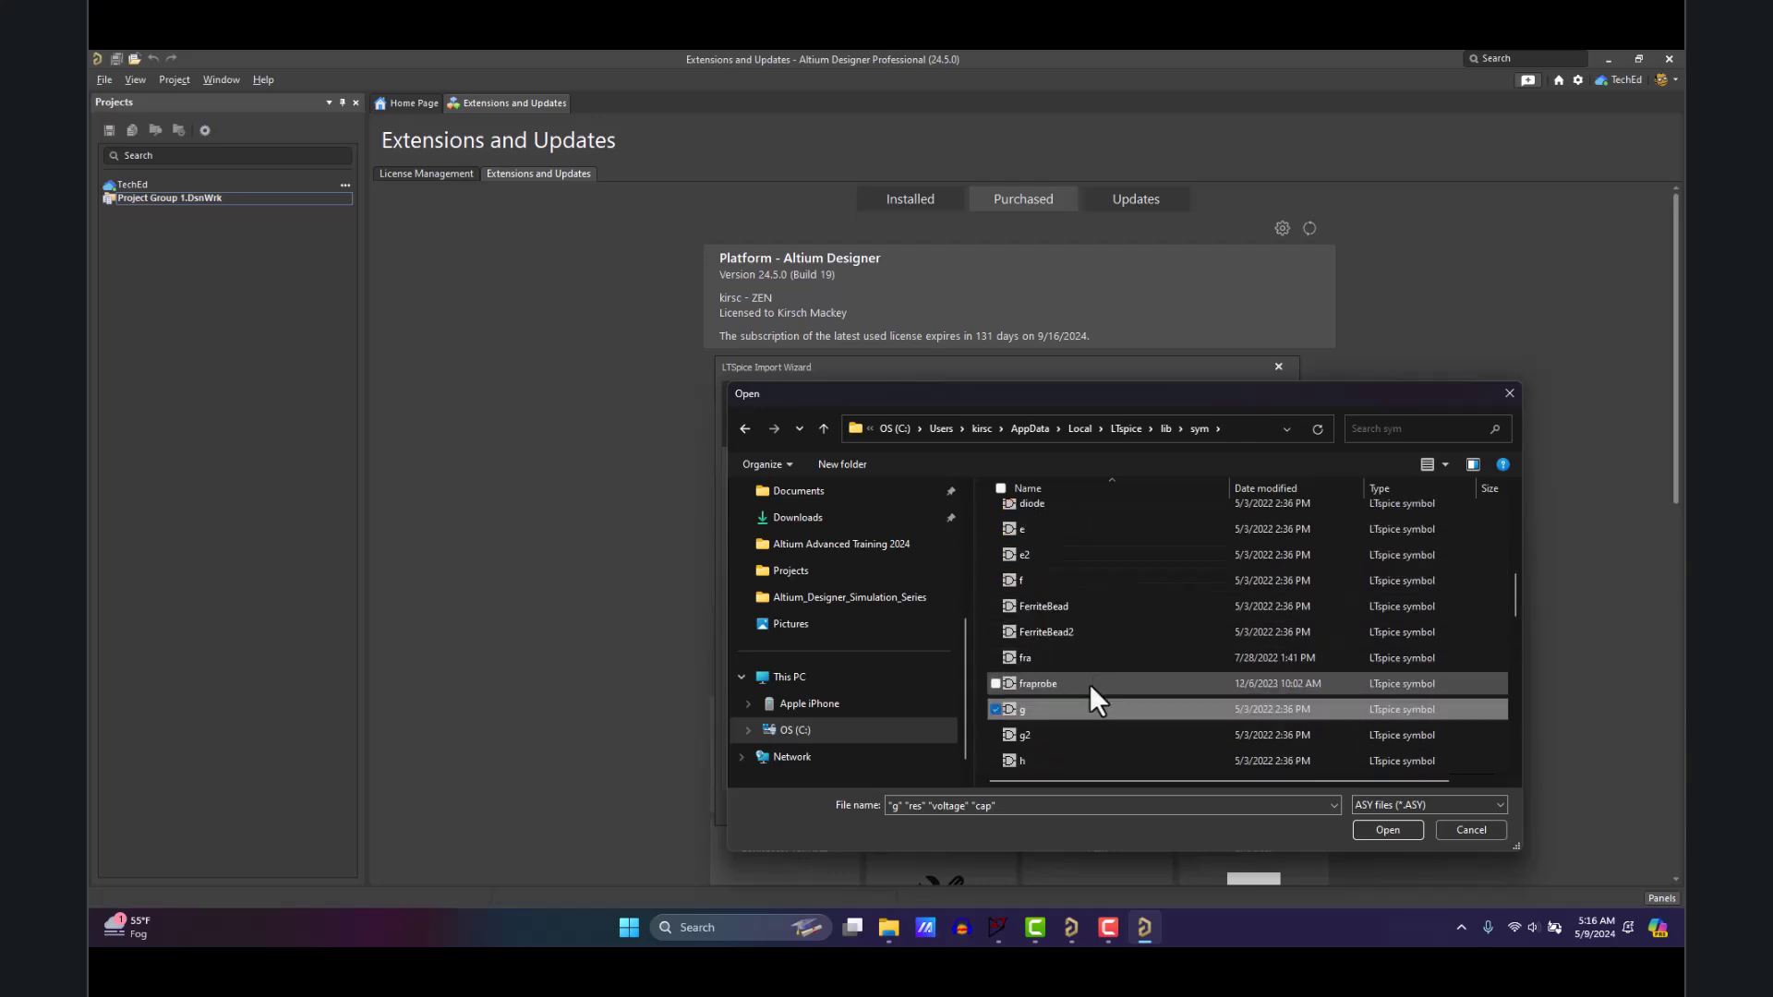
scroll(1104, 665, down, 4)
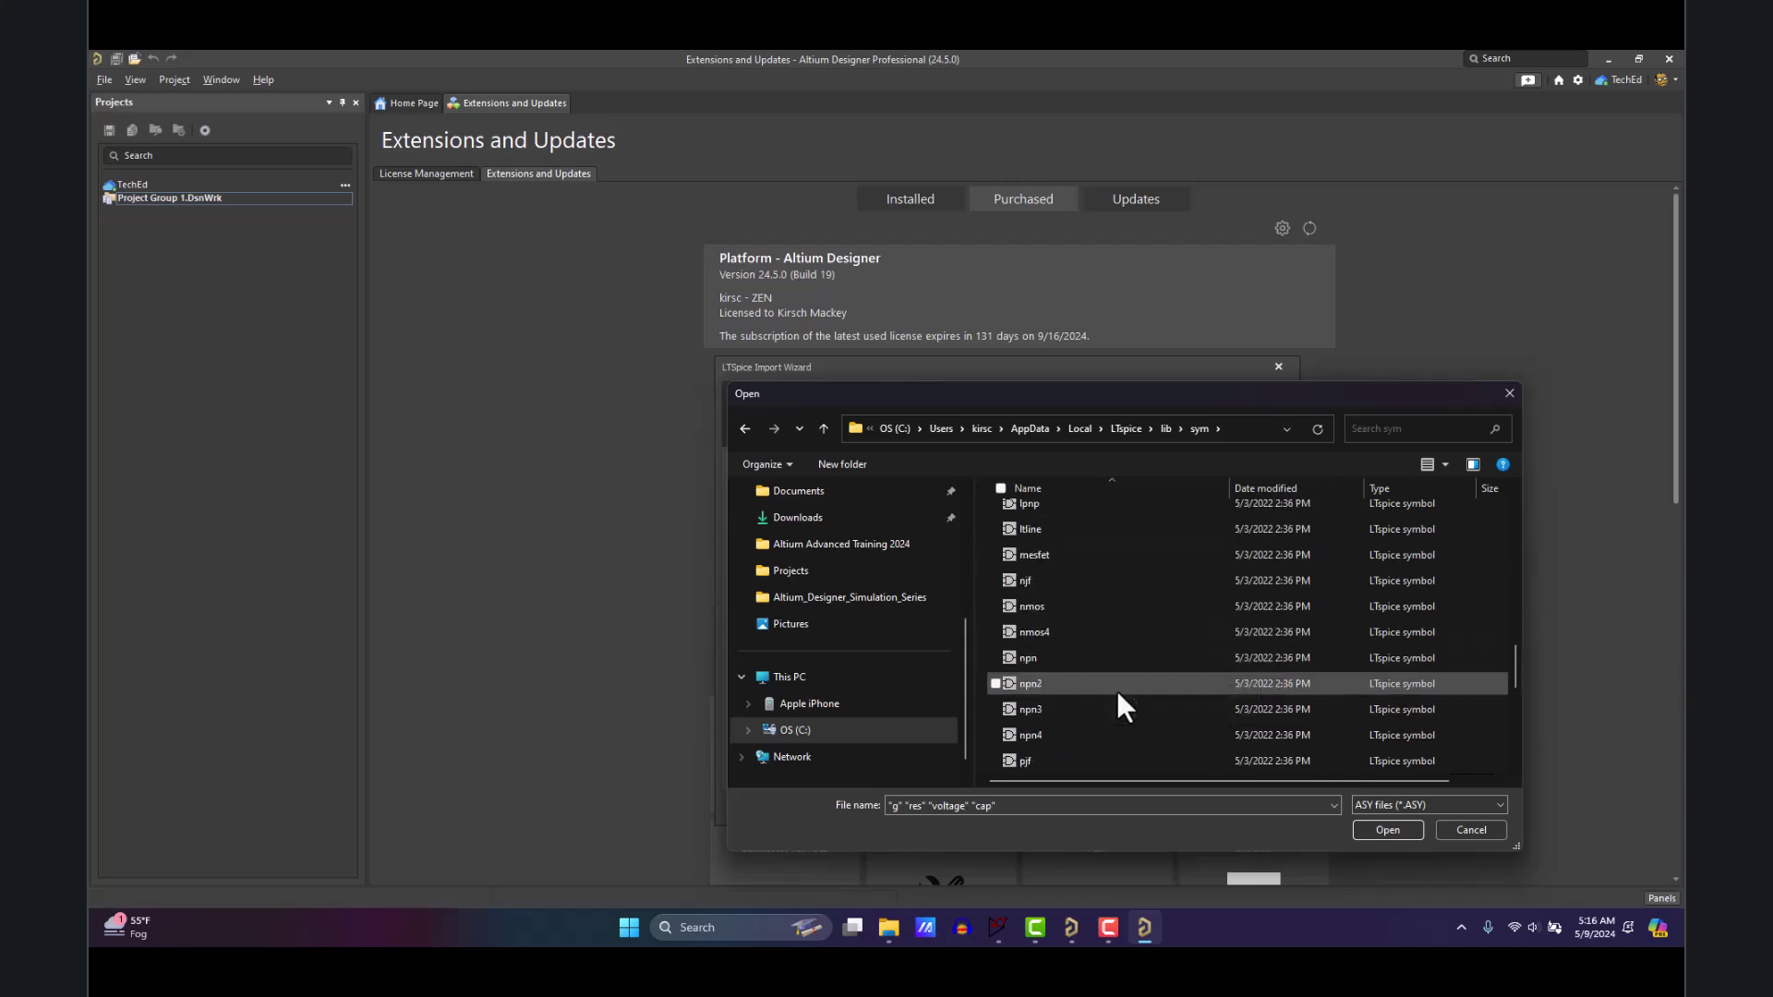
scroll(1116, 690, up, 4)
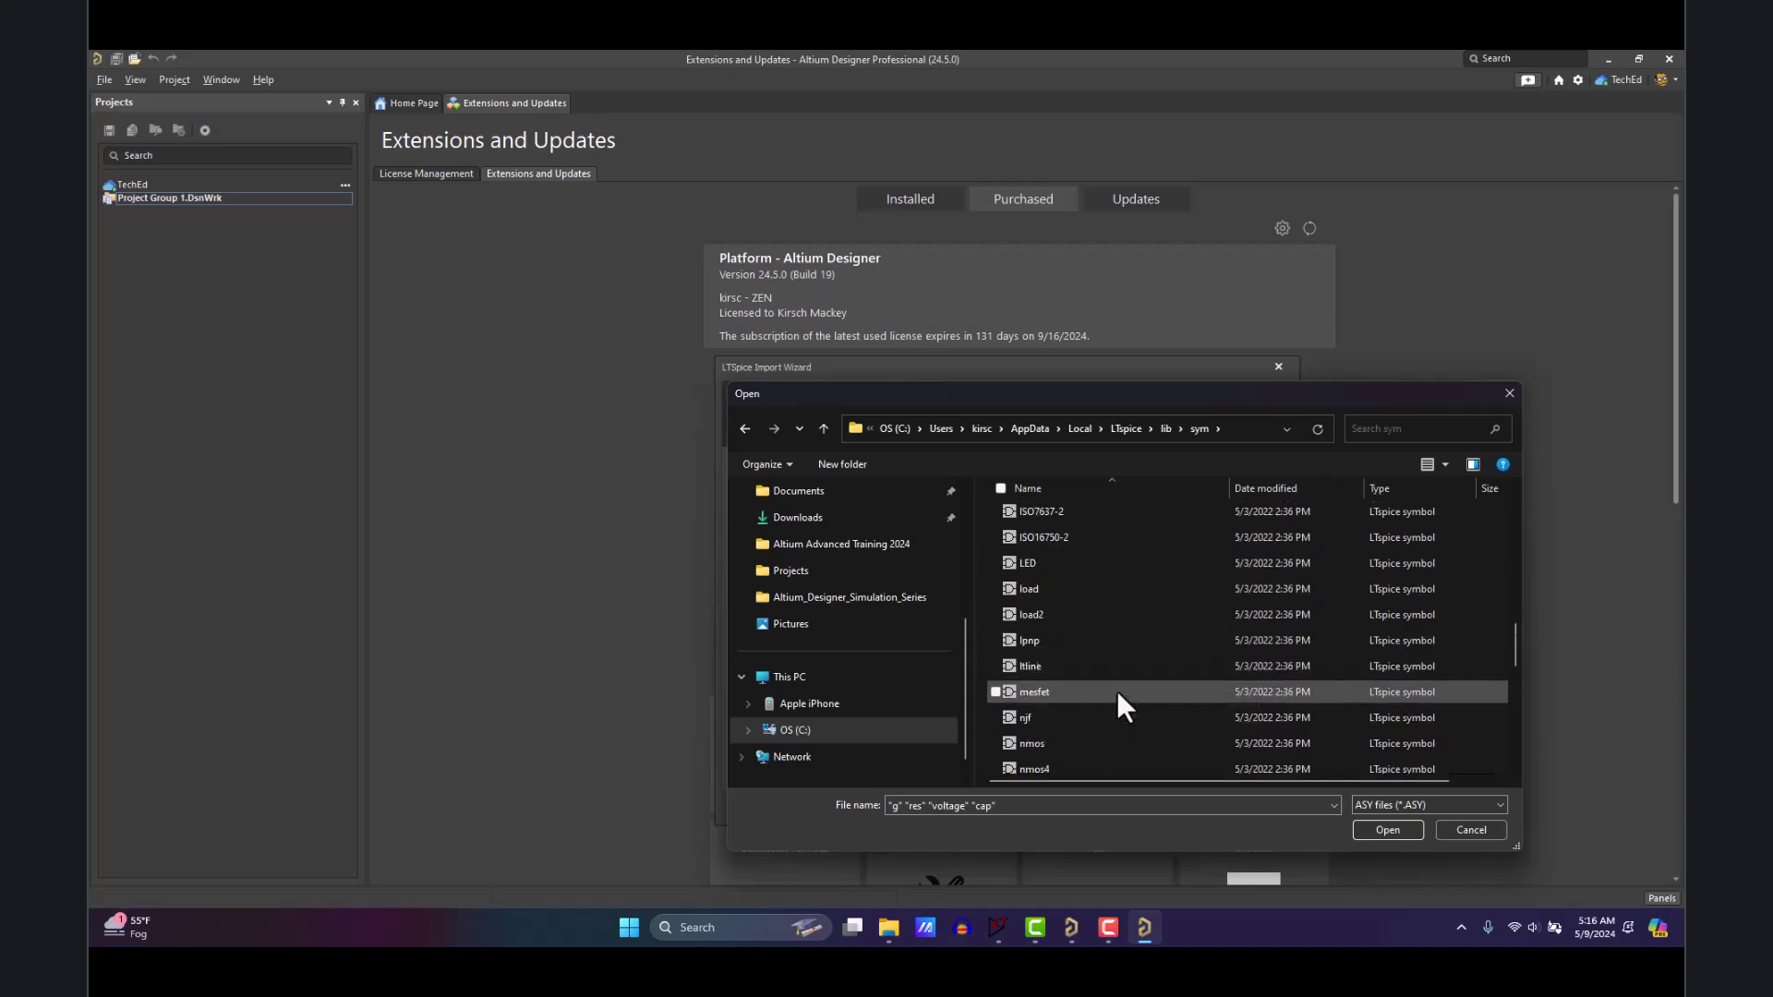
click(1388, 829)
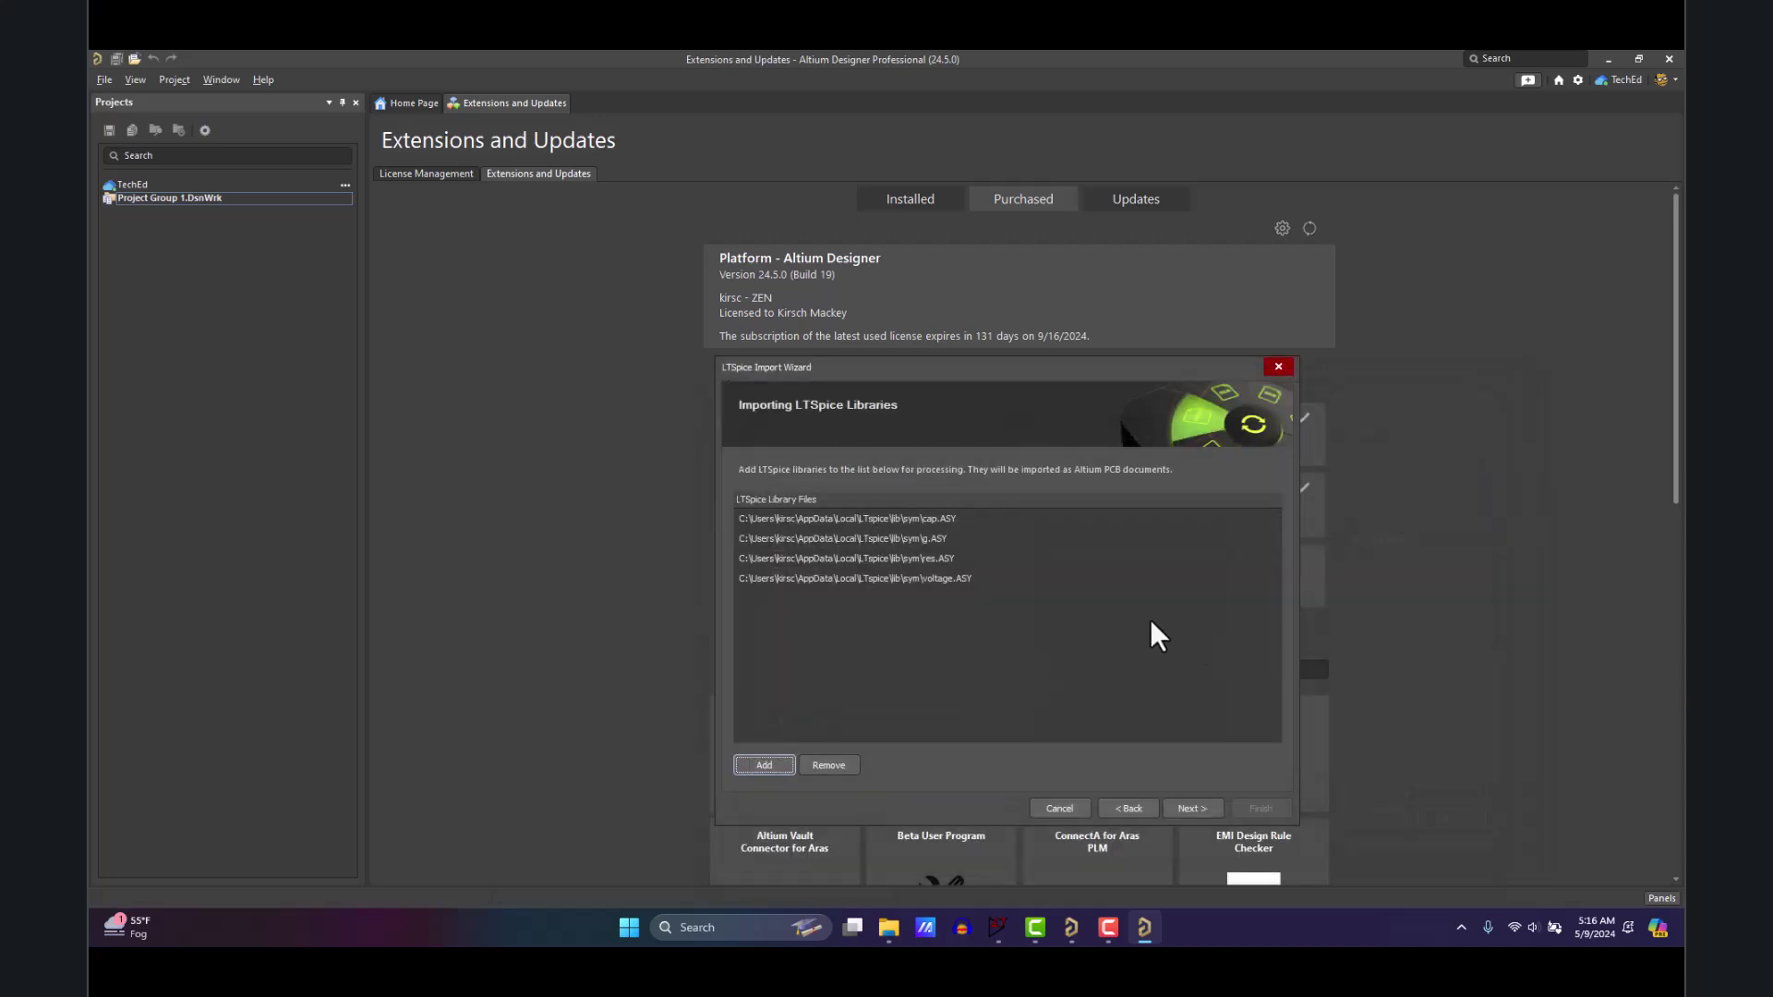
- Search the OpAmps folder for ltc6090 and add LTC6090-5.ASY to the import list
click(770, 762)
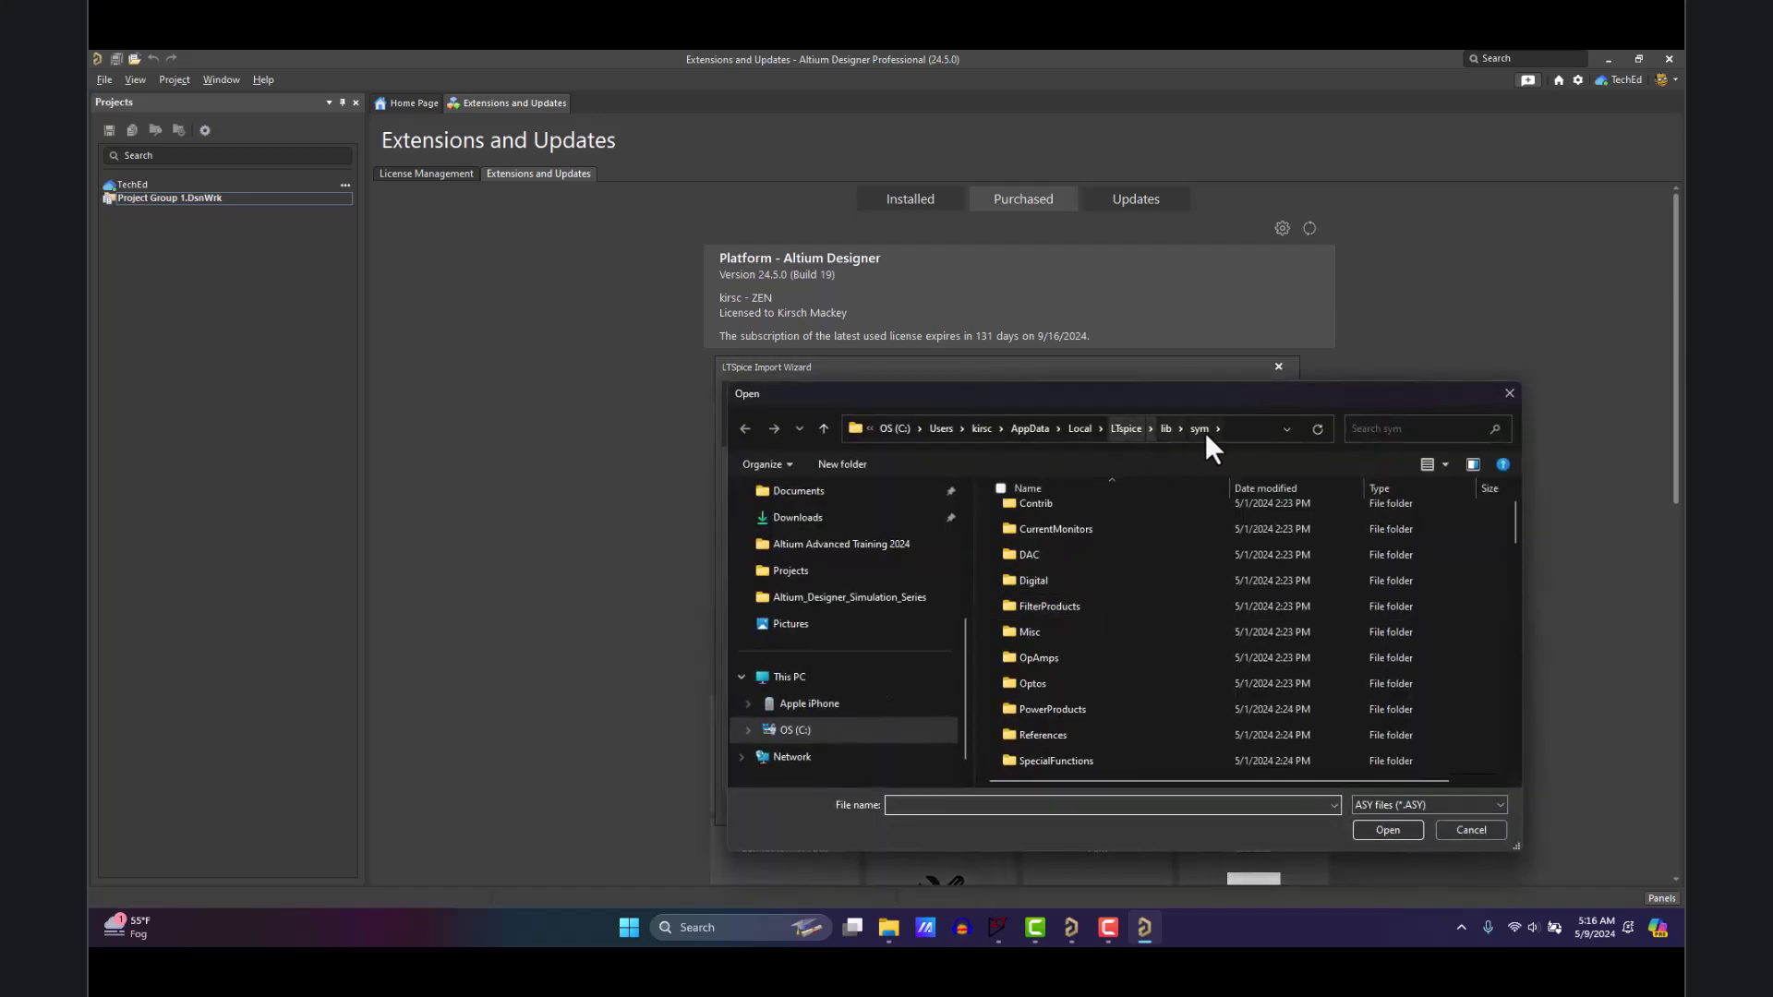
scroll(1077, 640, down, 1)
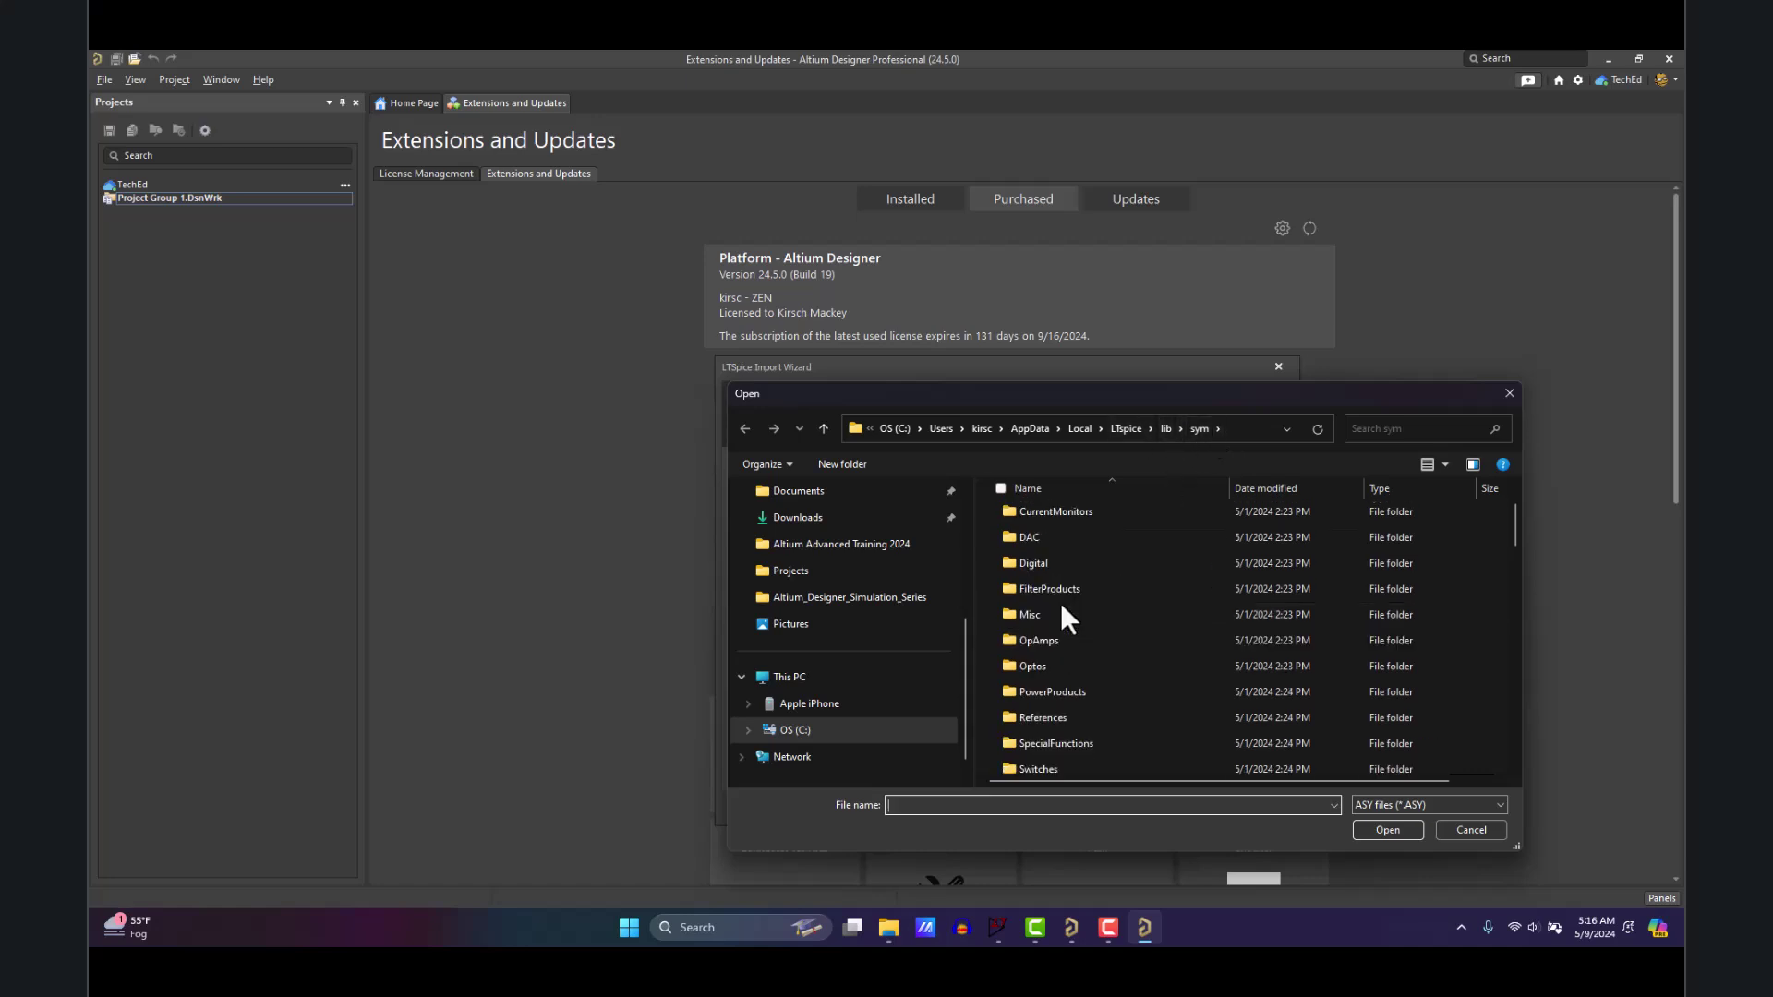
double_click(1064, 637)
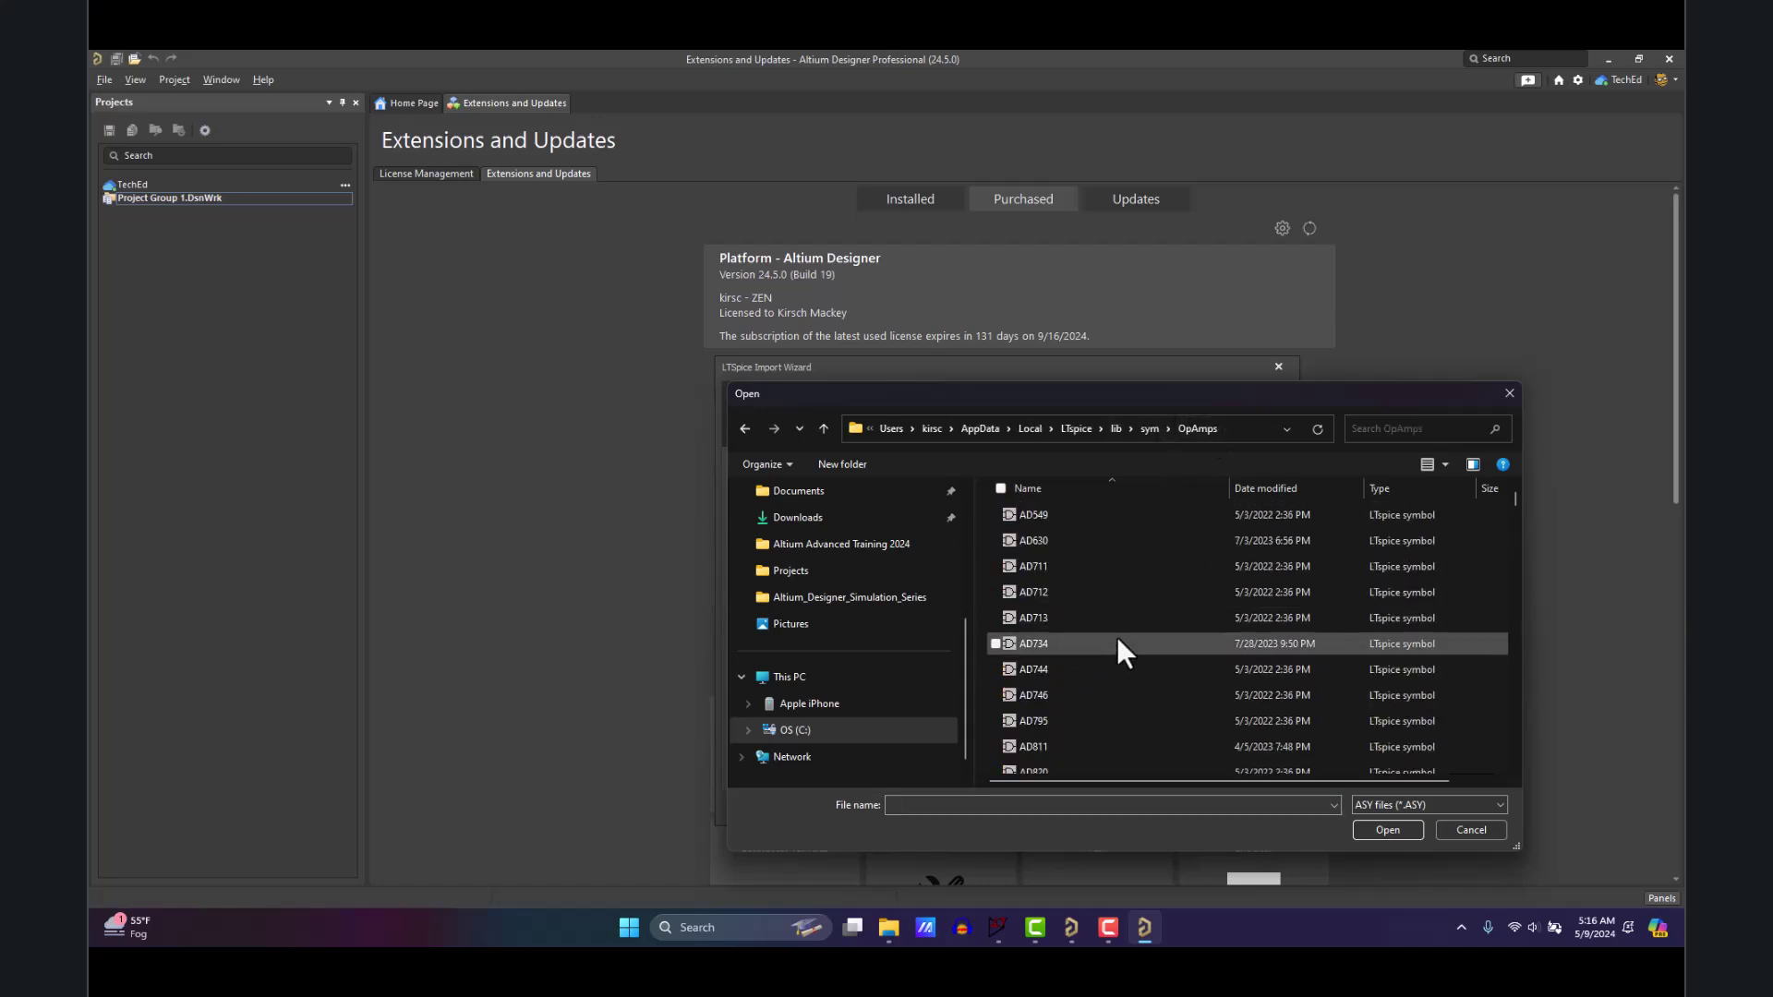
scroll(1119, 646, down, 1)
click(1416, 429)
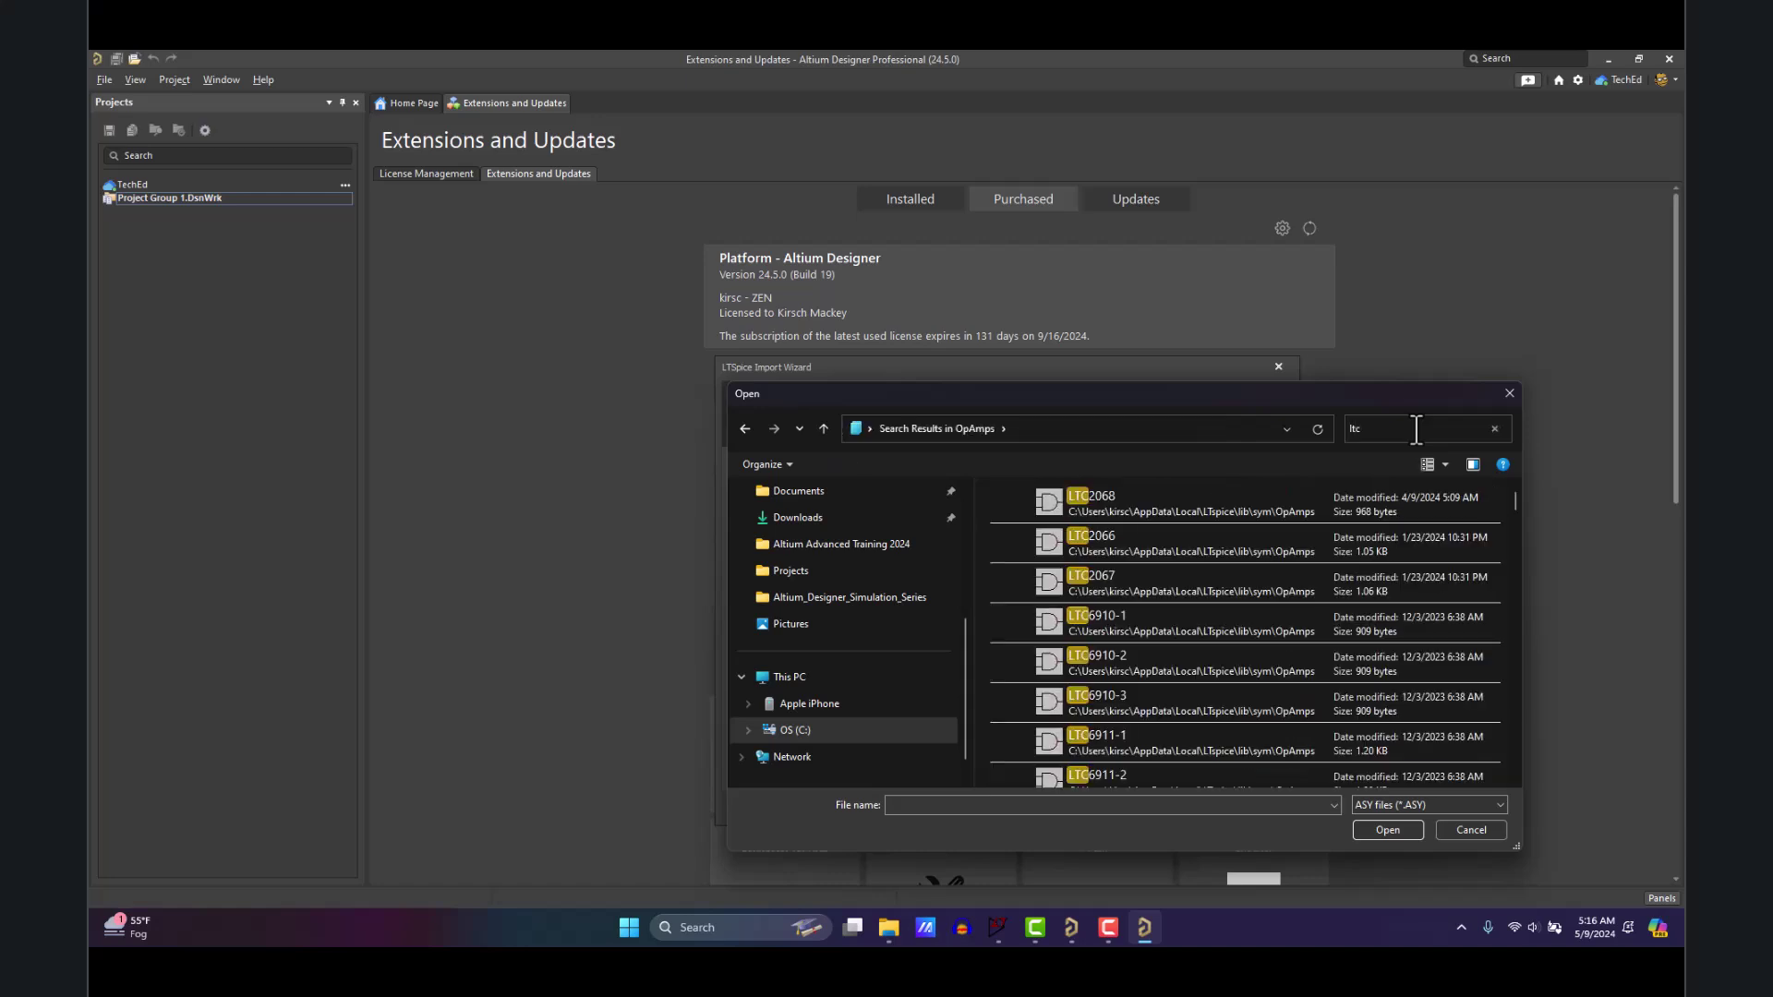
text(ltc60)
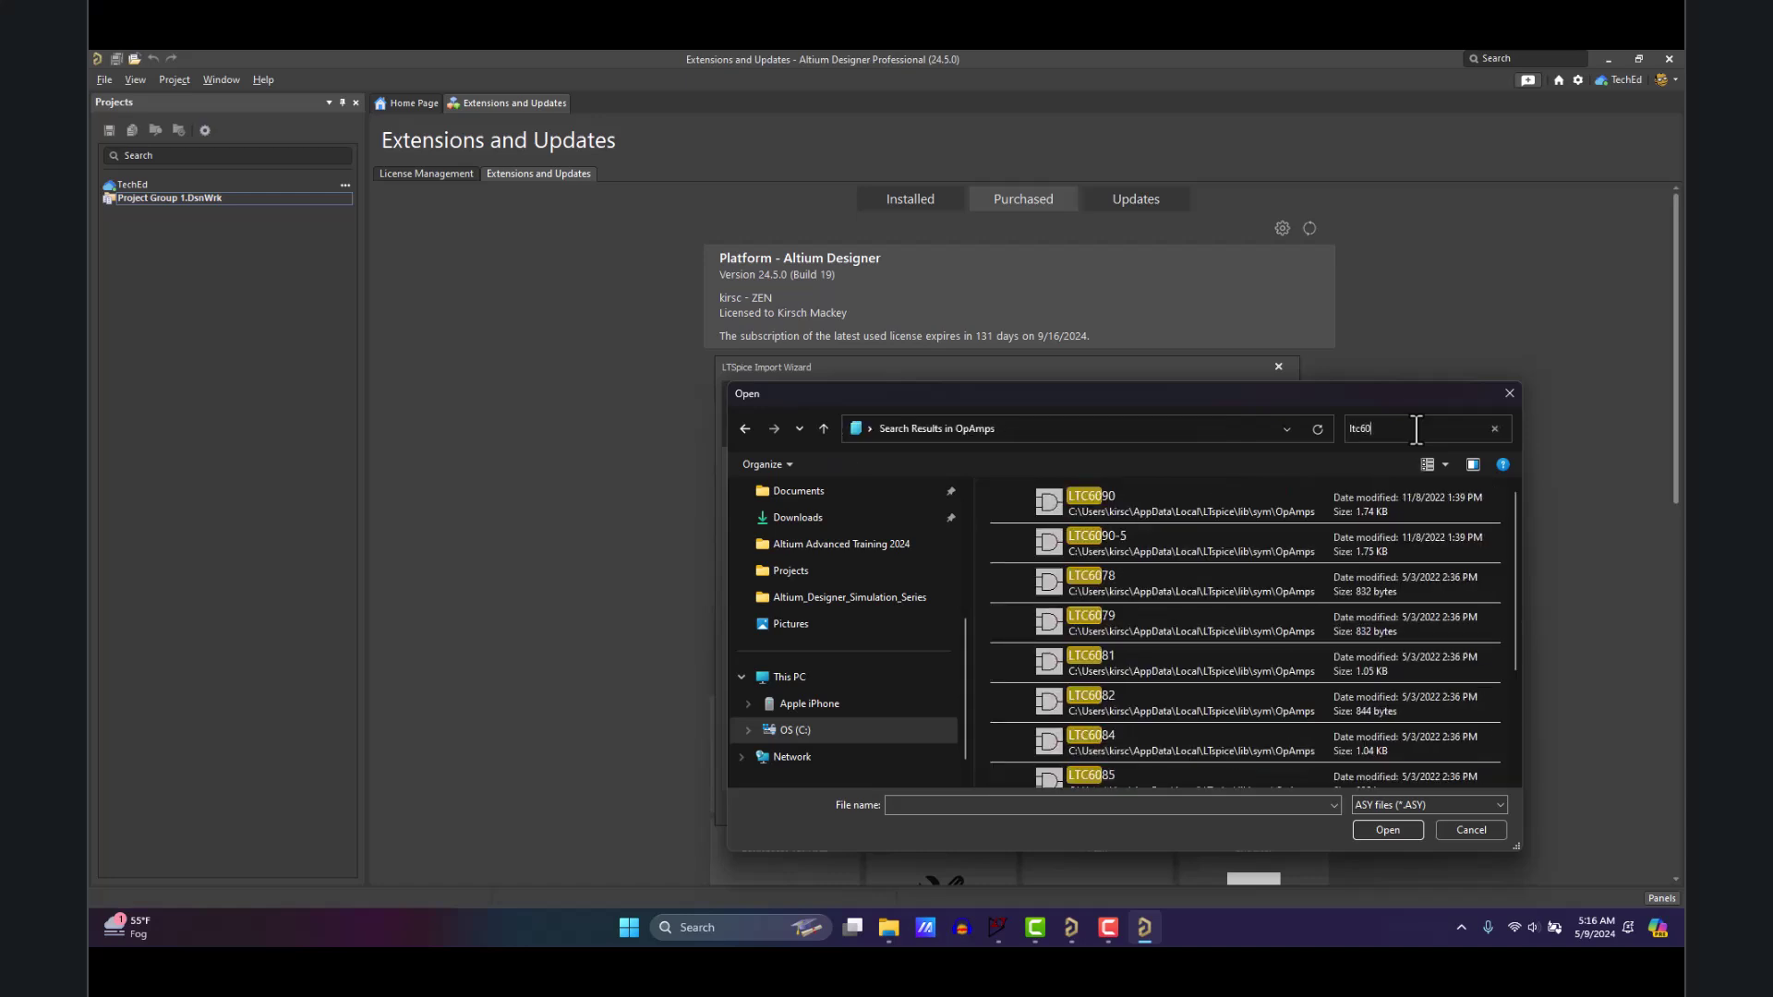
text(90)
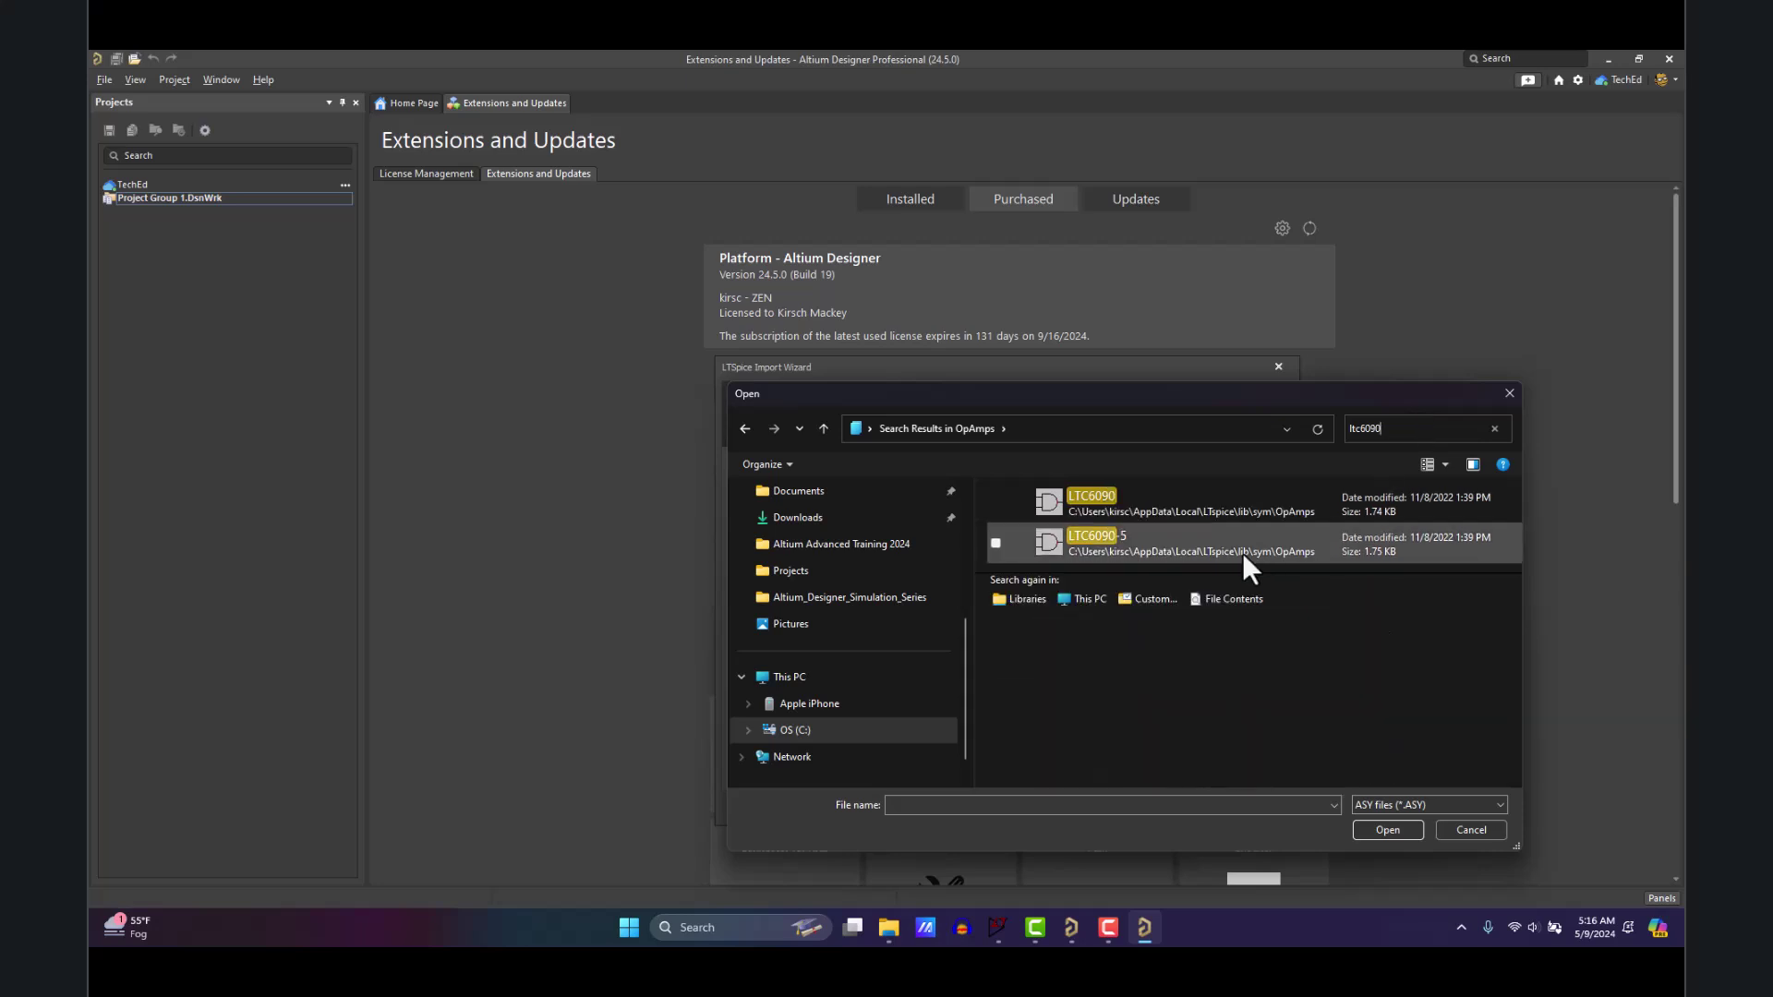
click(1203, 545)
click(1387, 829)
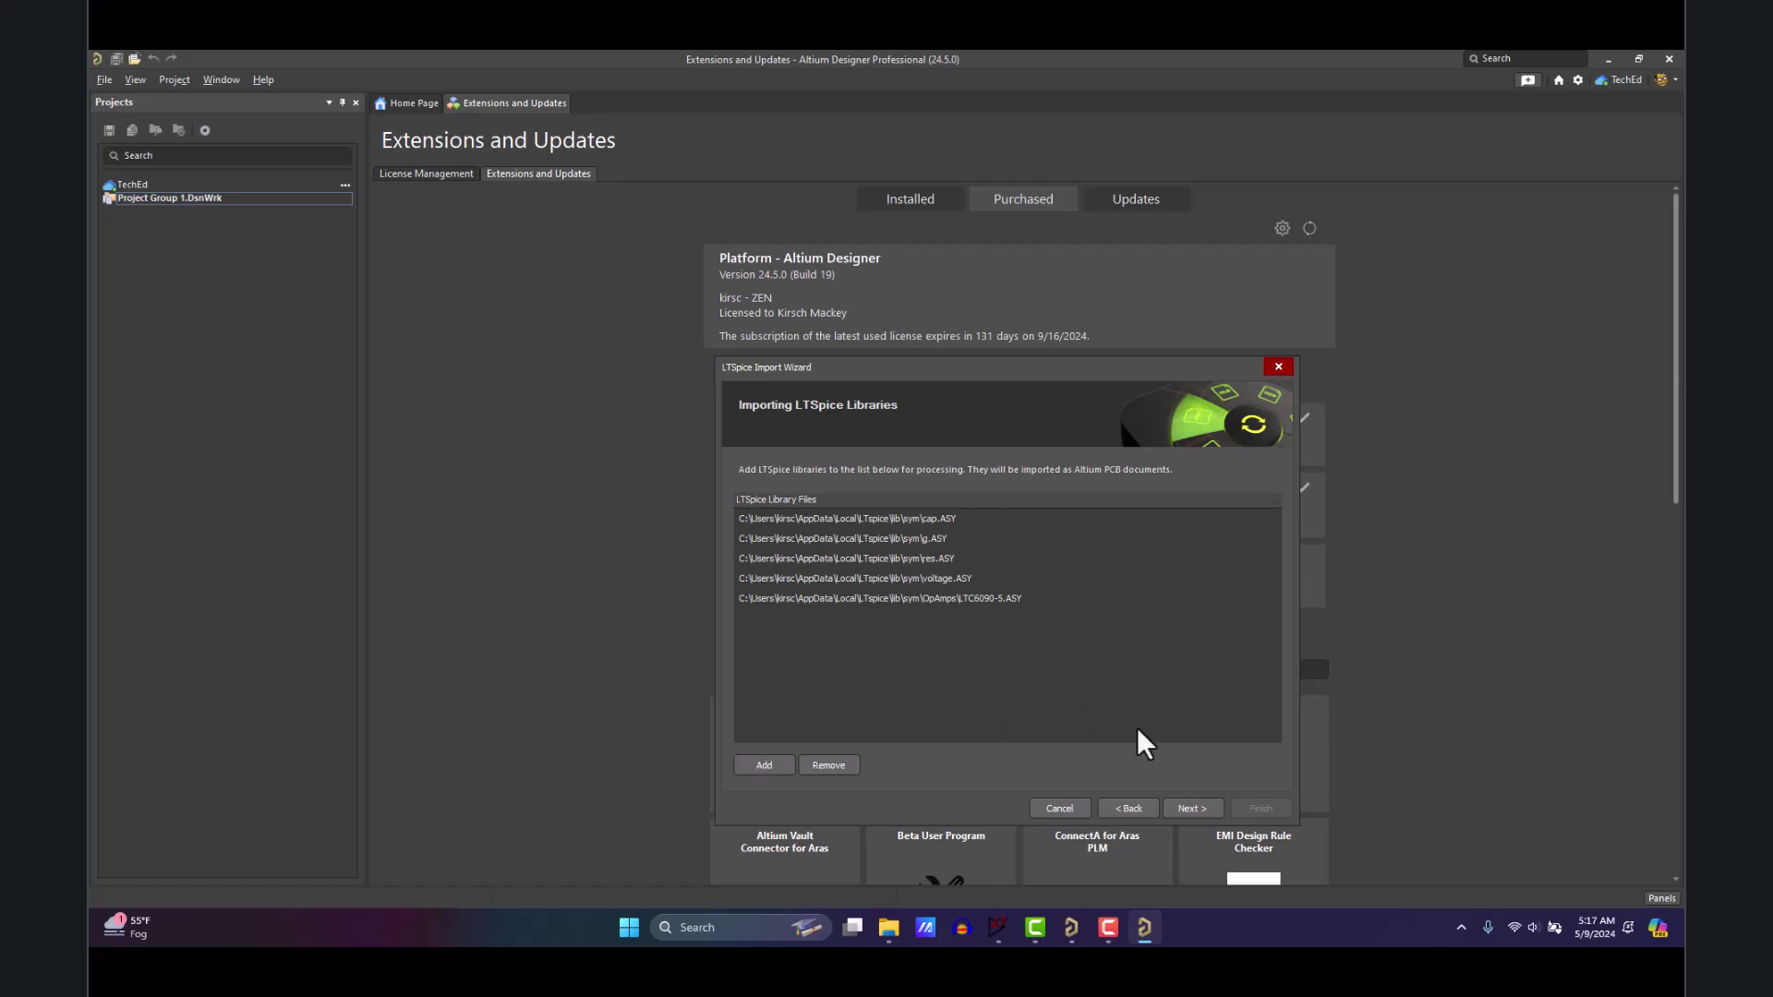
- Append \OpAmp to the output directory and finish the import with default logging
click(1191, 808)
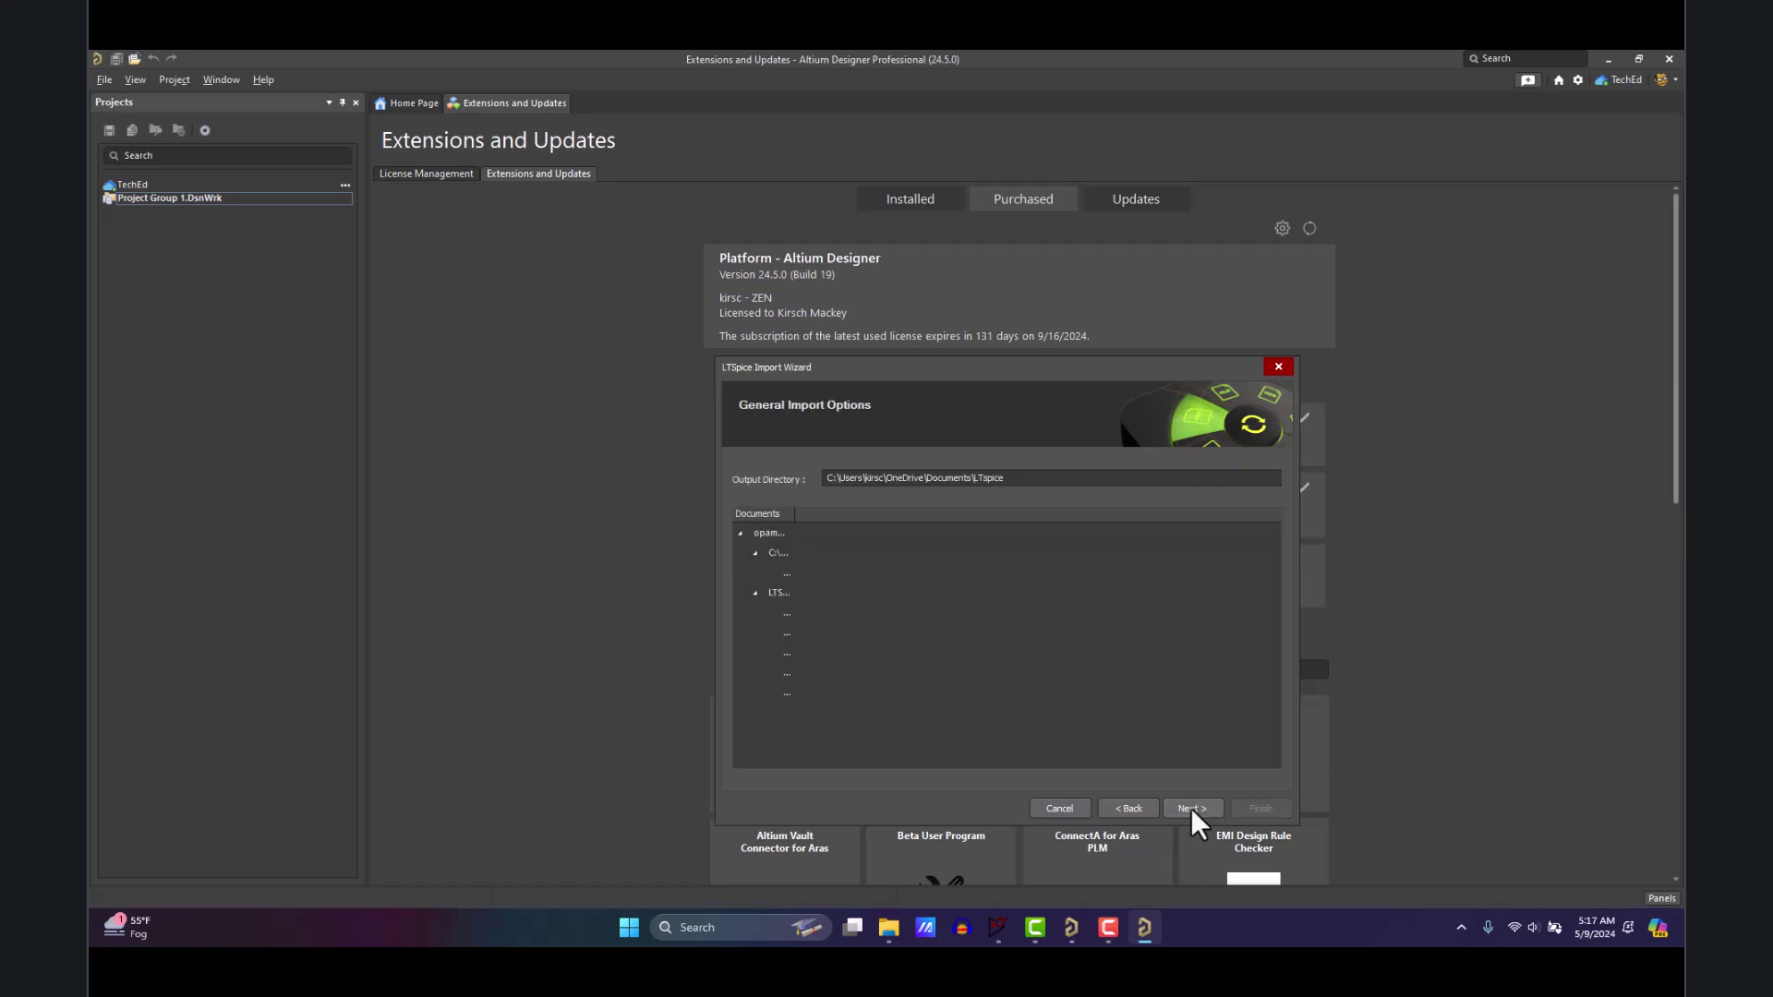
click(1016, 479)
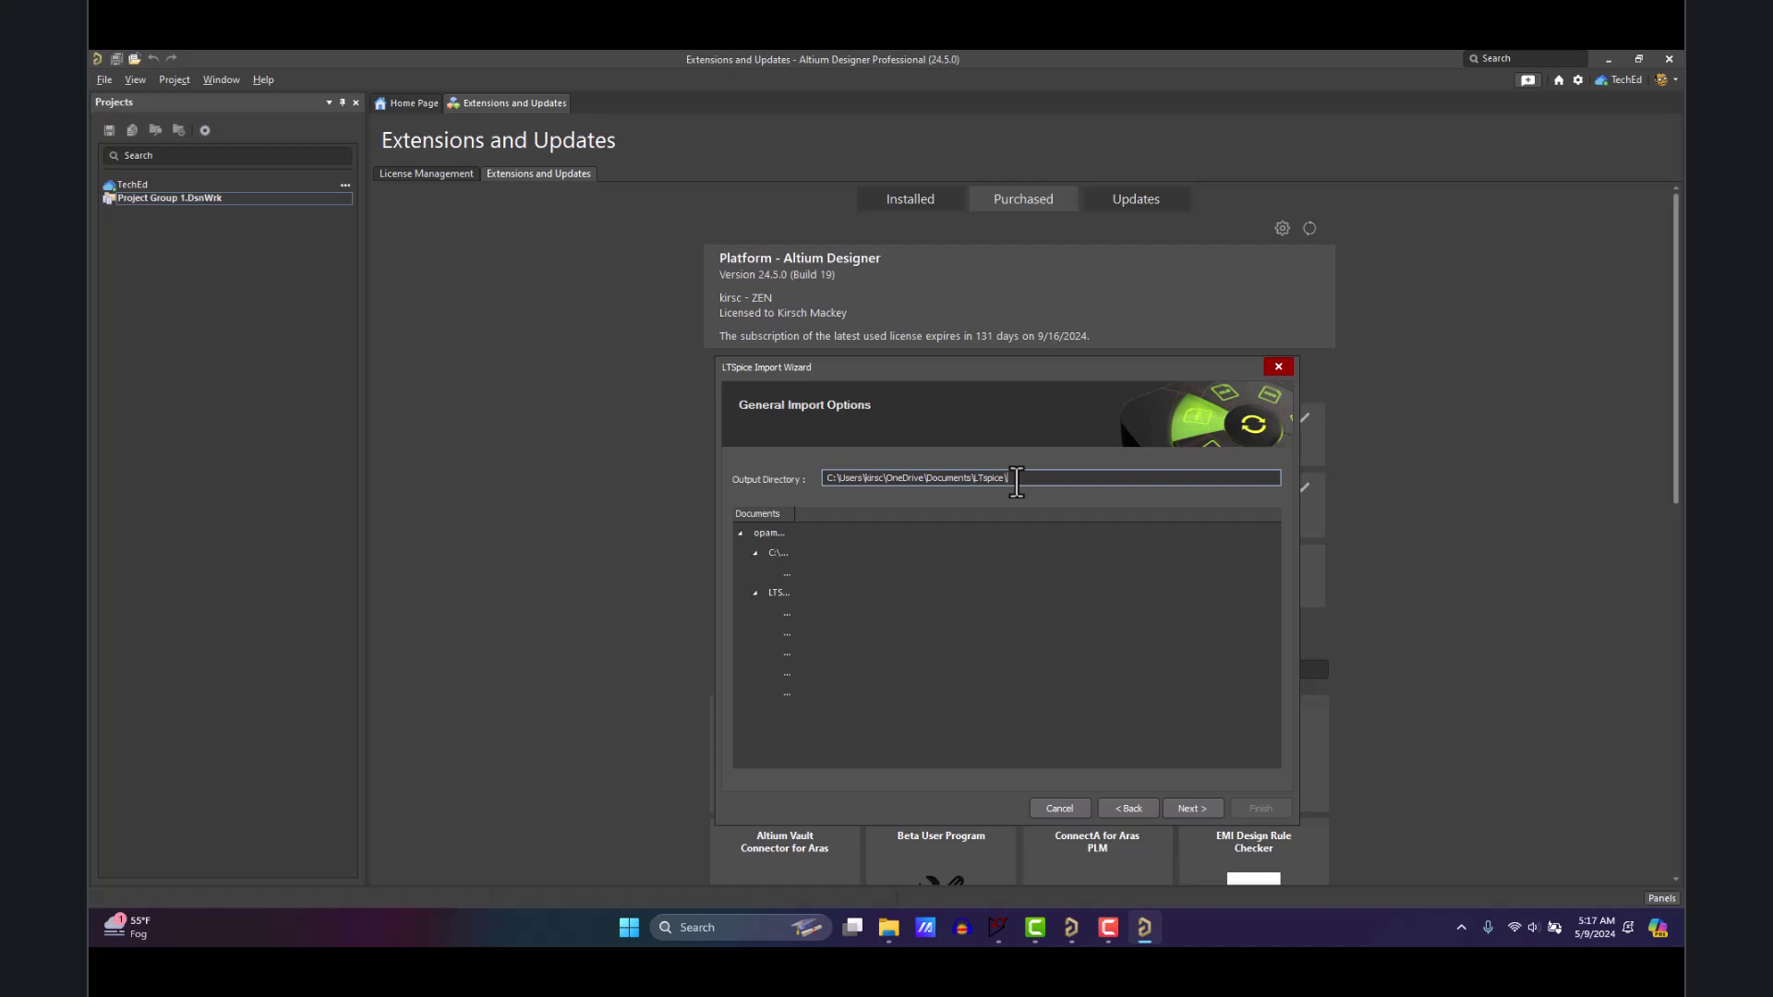
text(\OpAmp70)
click(1193, 809)
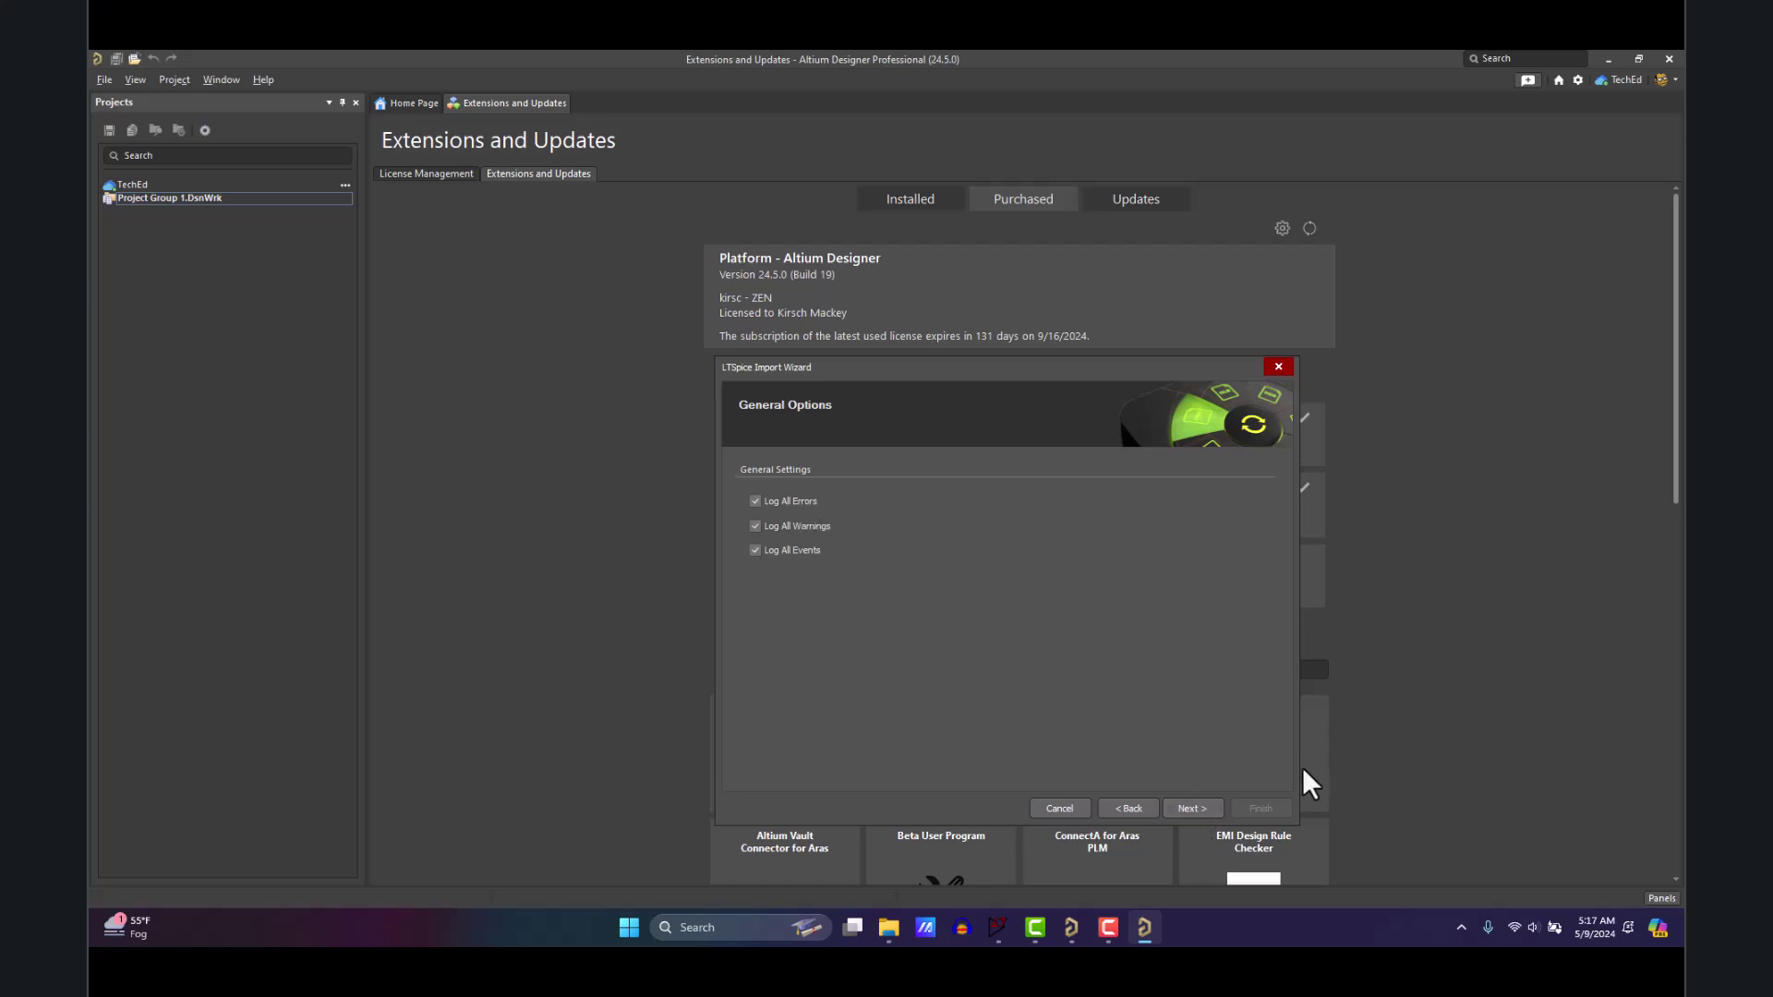
click(1186, 809)
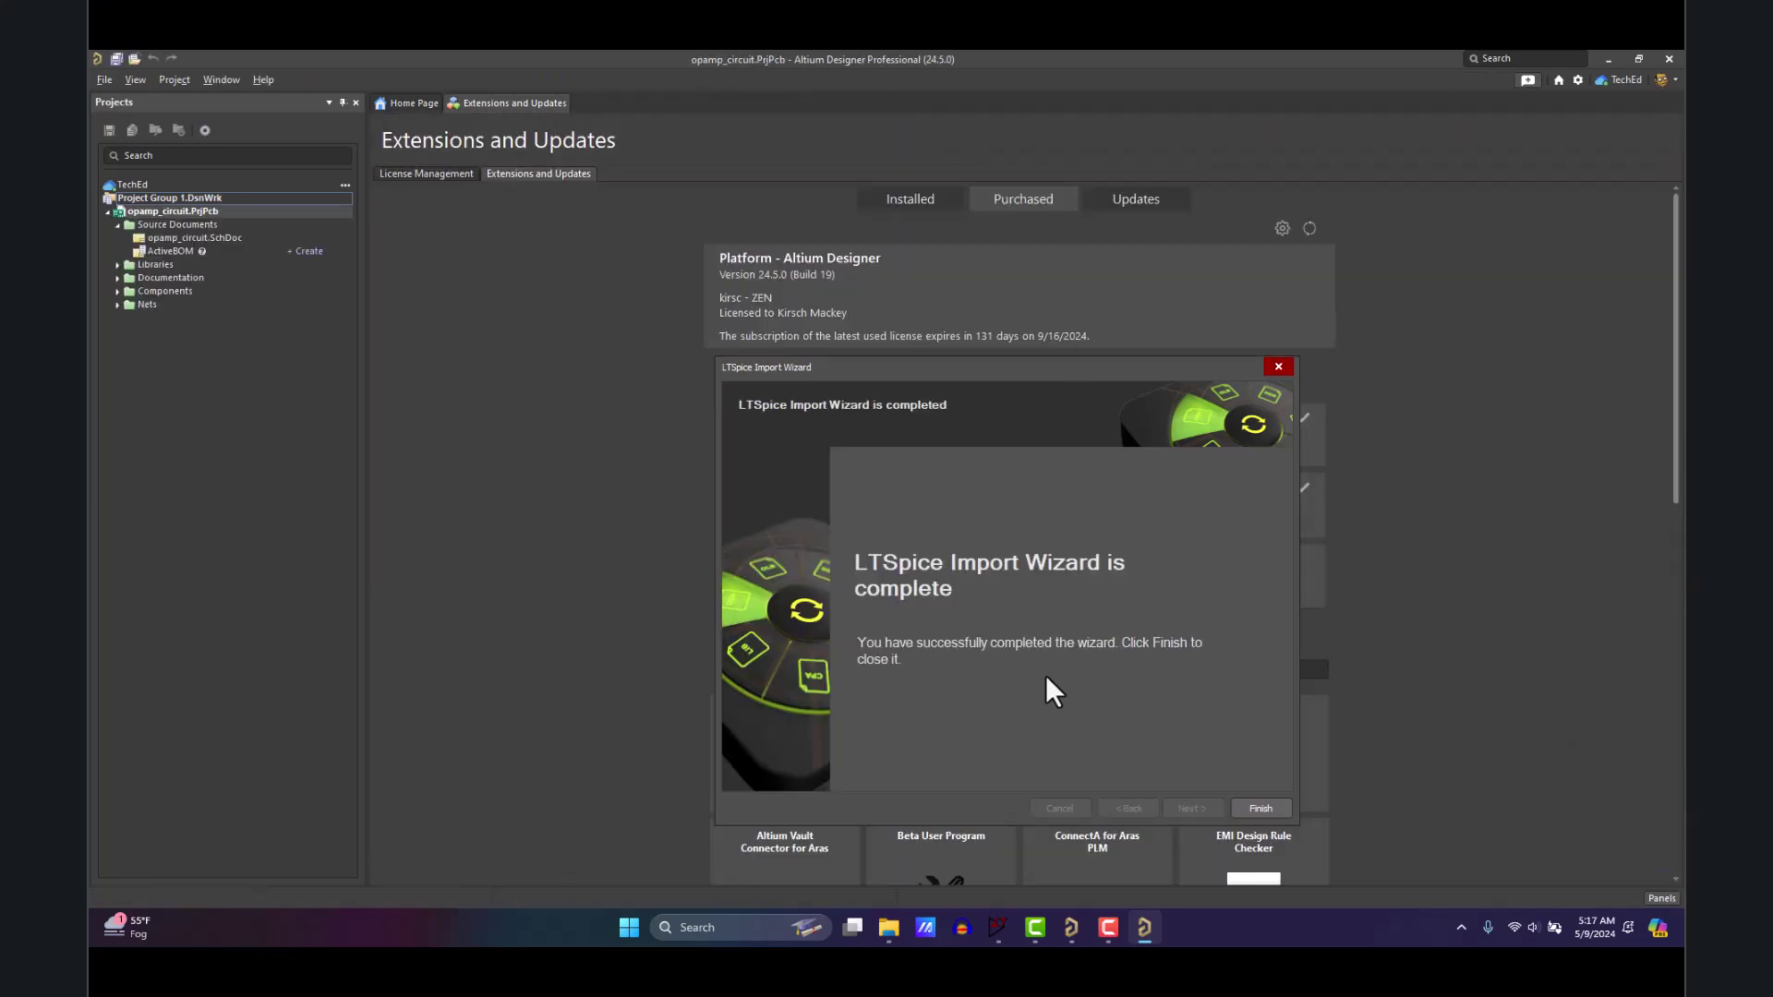
- Close the wizard, open opamp_circuit.SchDoc, and delete the .tran directive text box
click(1260, 809)
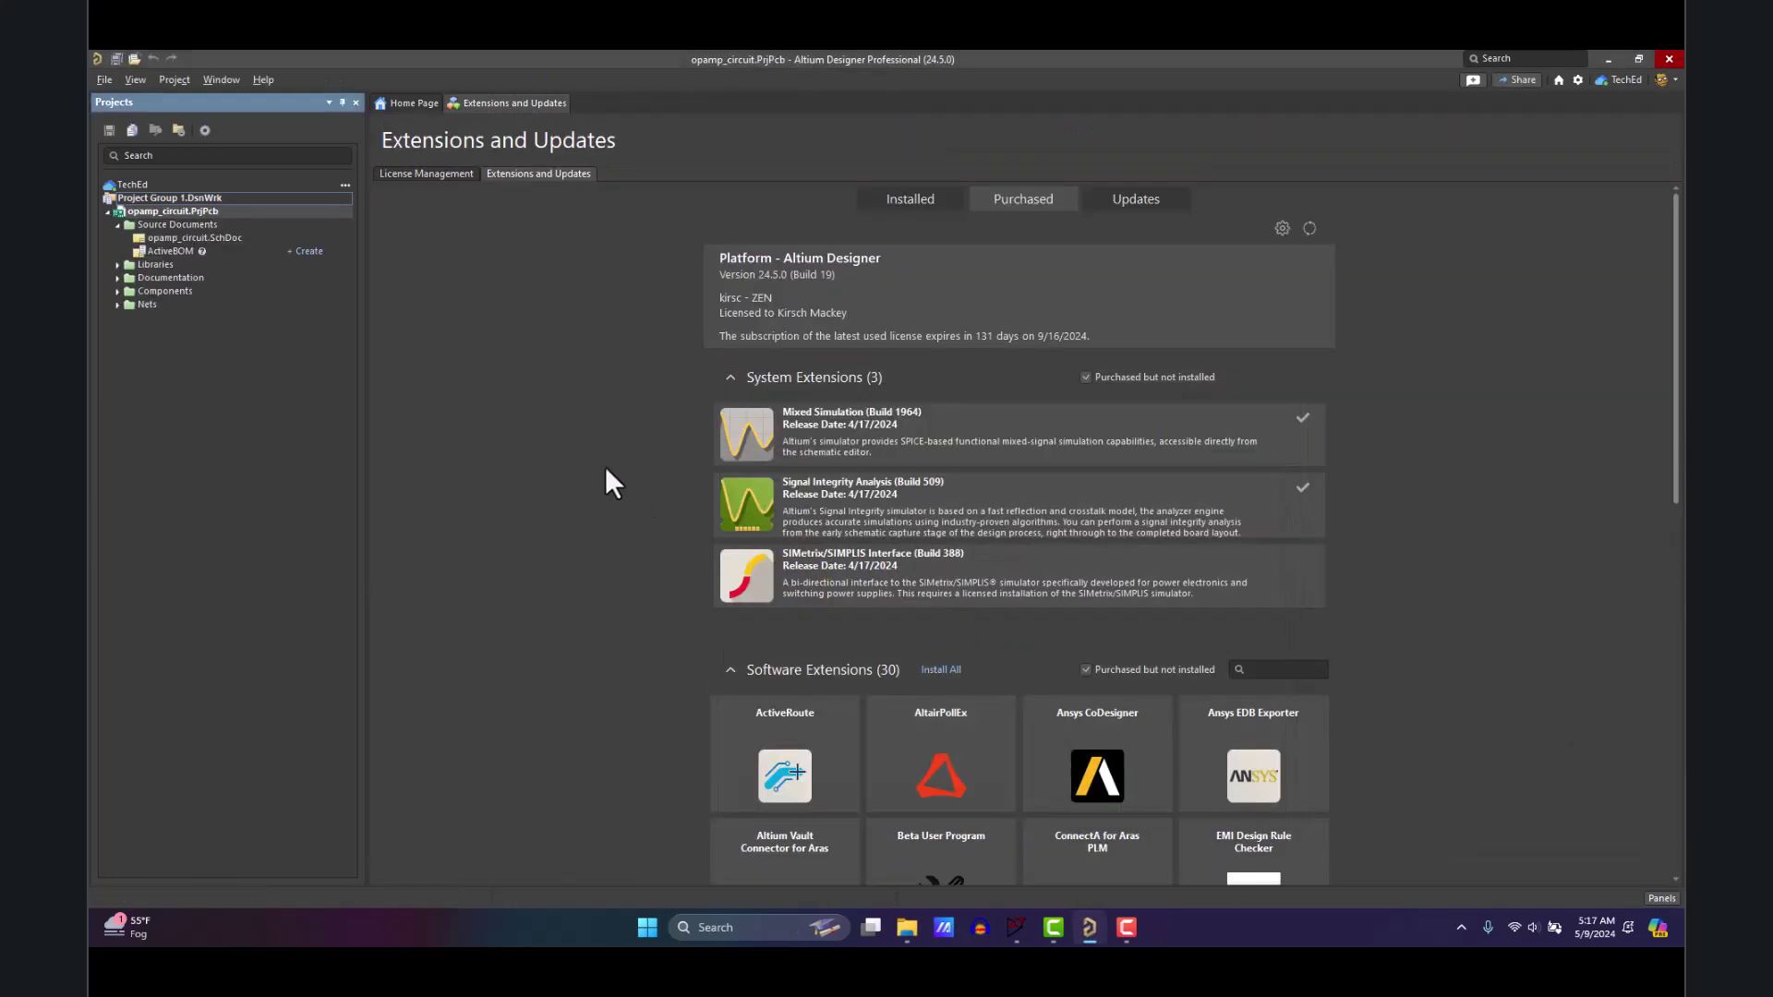
double_click(219, 240)
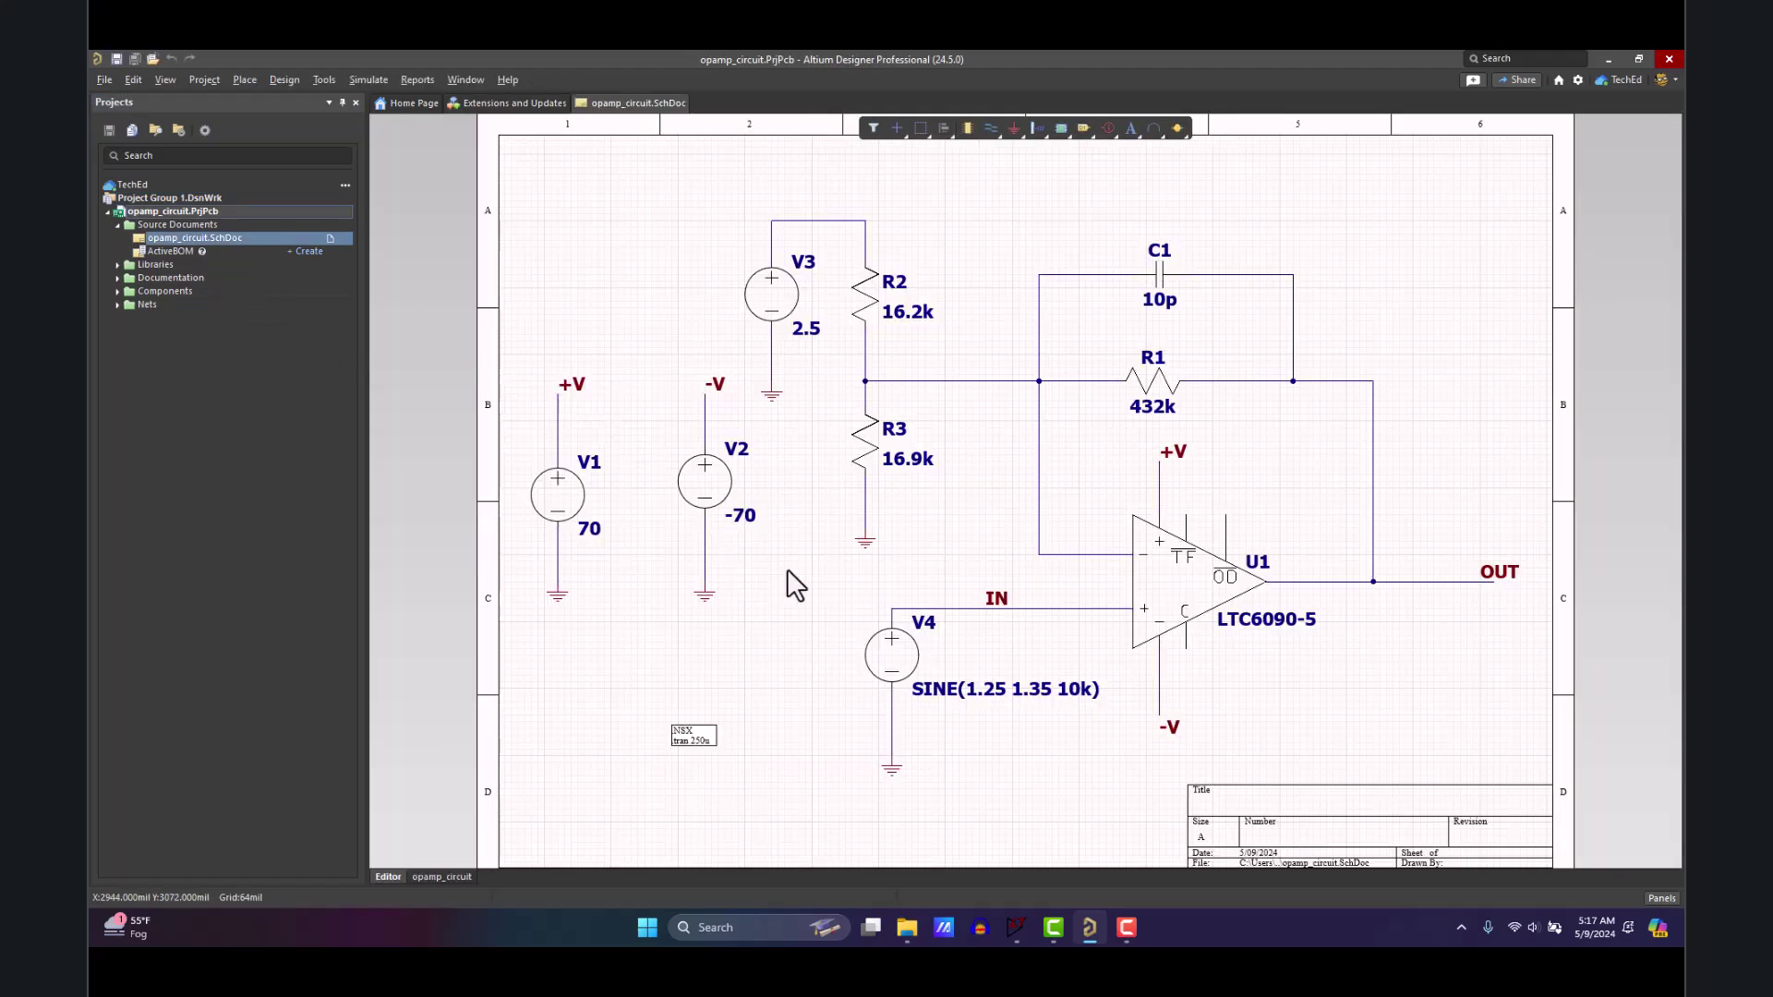
ctrl+scroll(792, 586, down, 1)
click(699, 721)
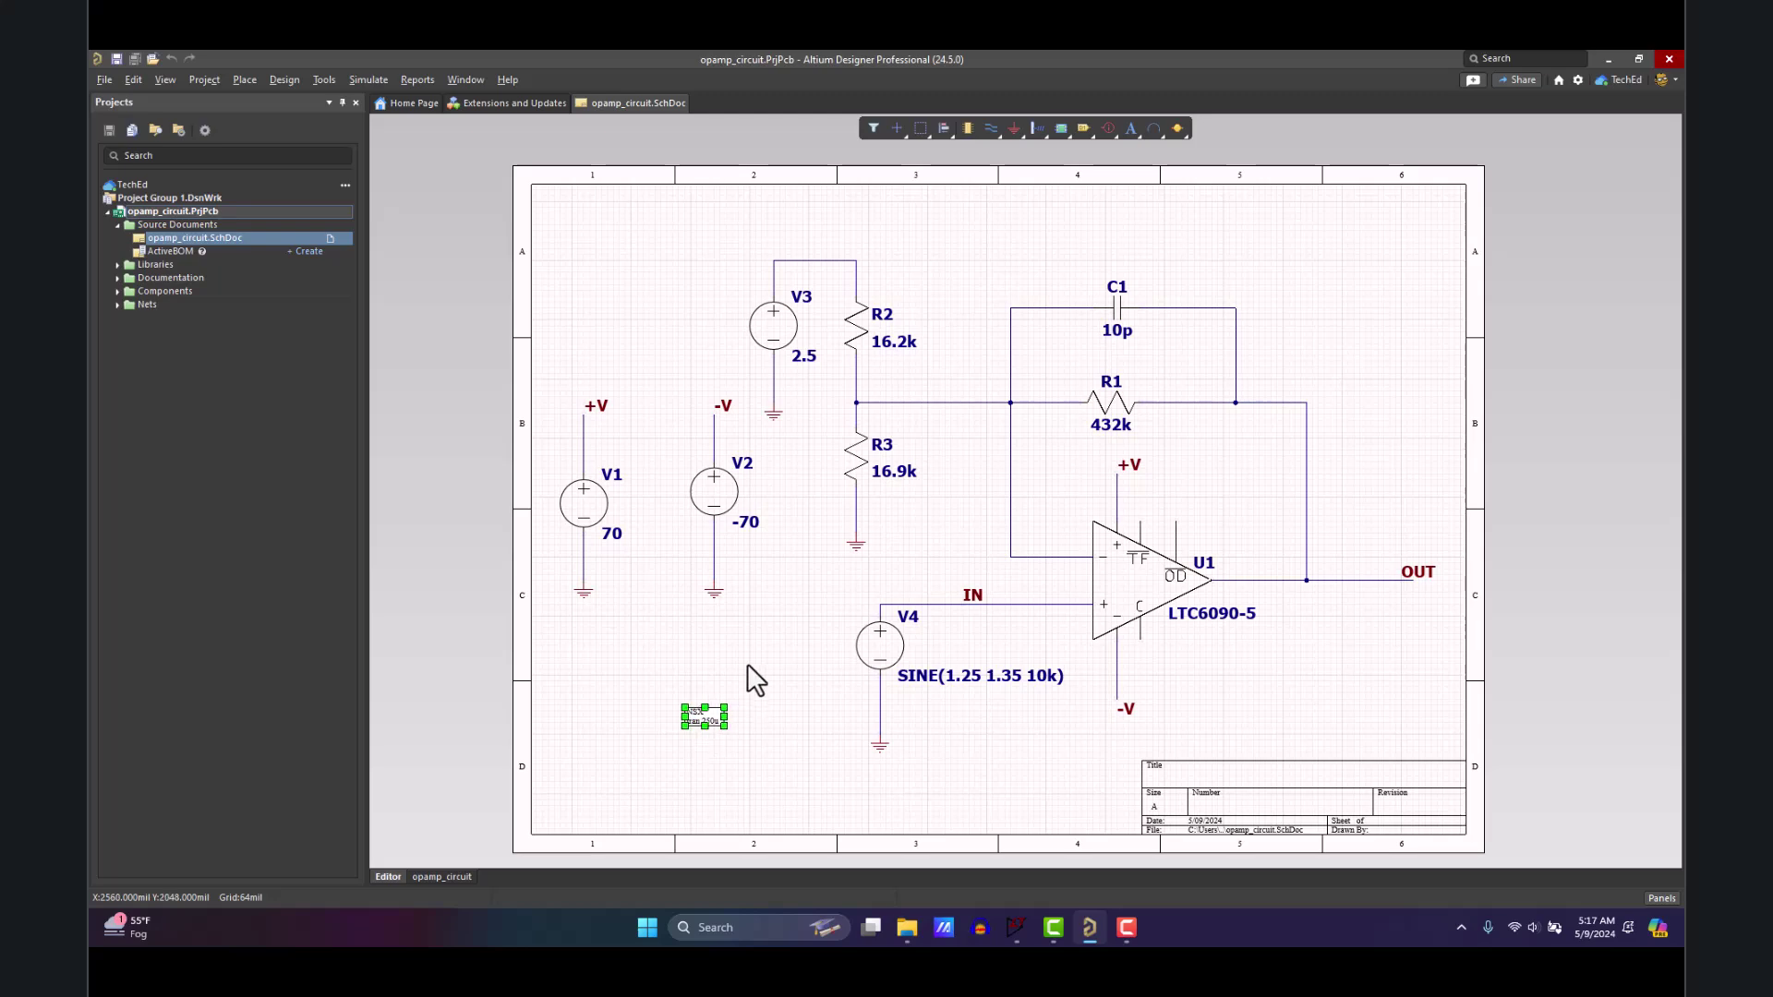
key(Delete)
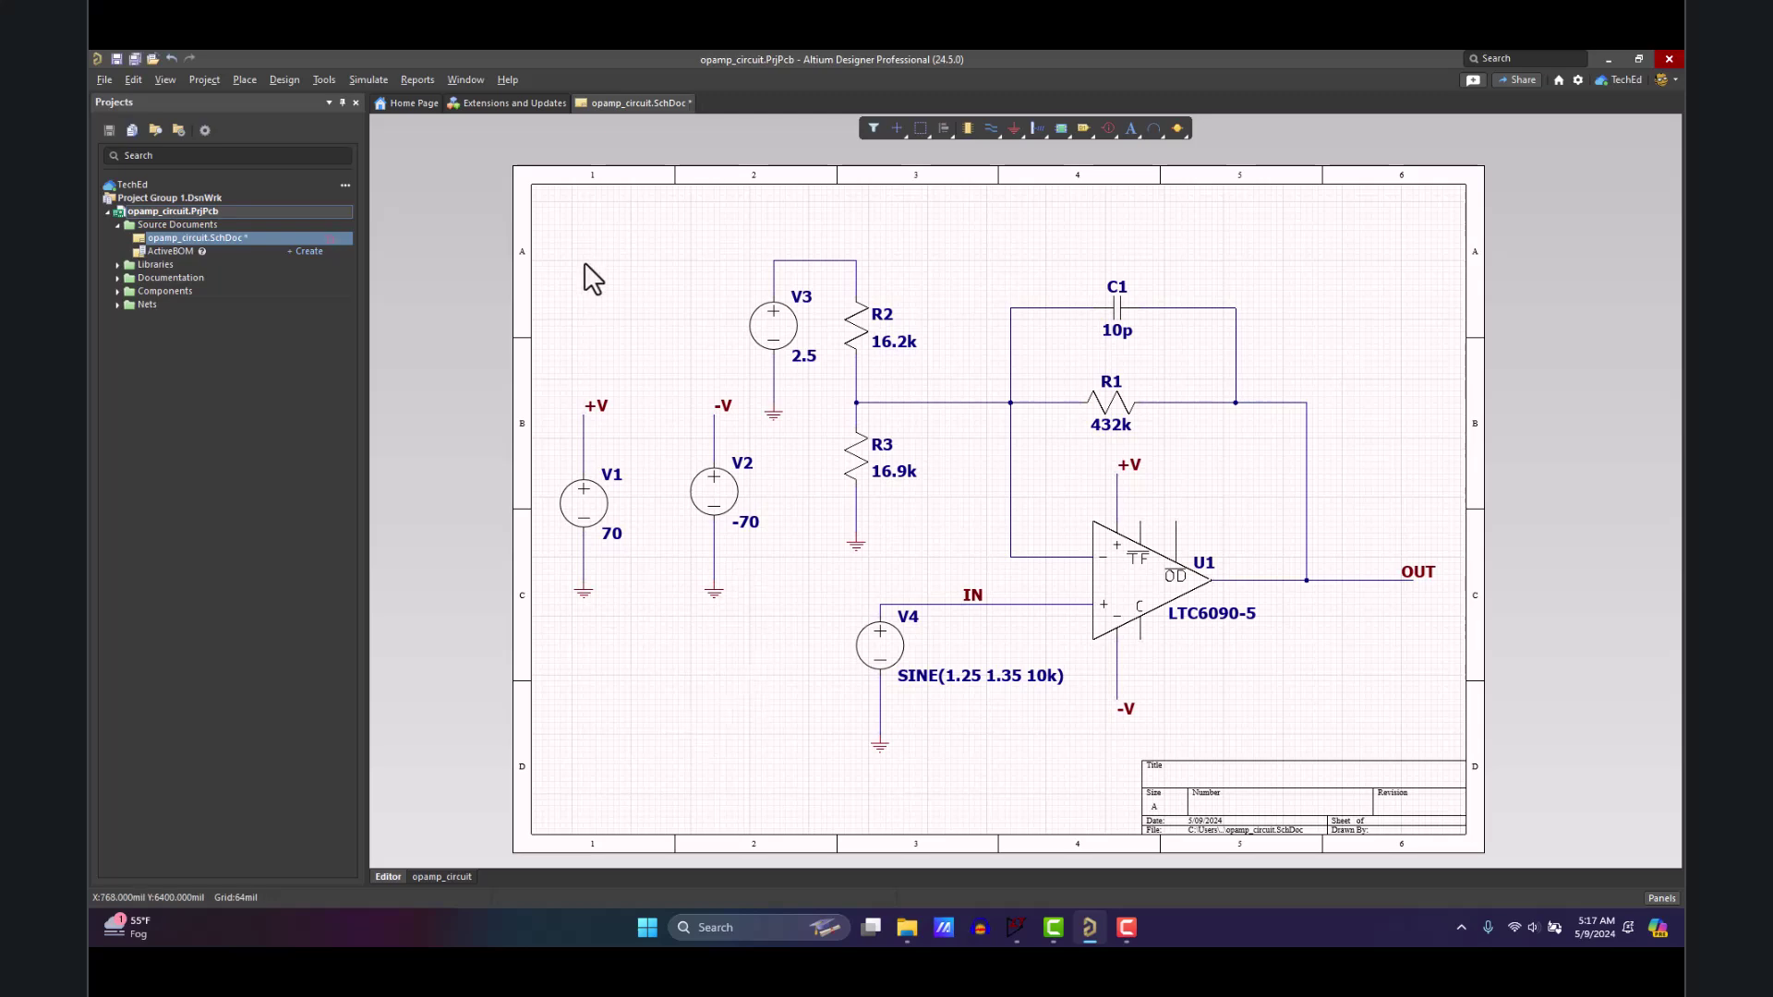
- Open the Simulation Dashboard and run schematic verification
click(358, 80)
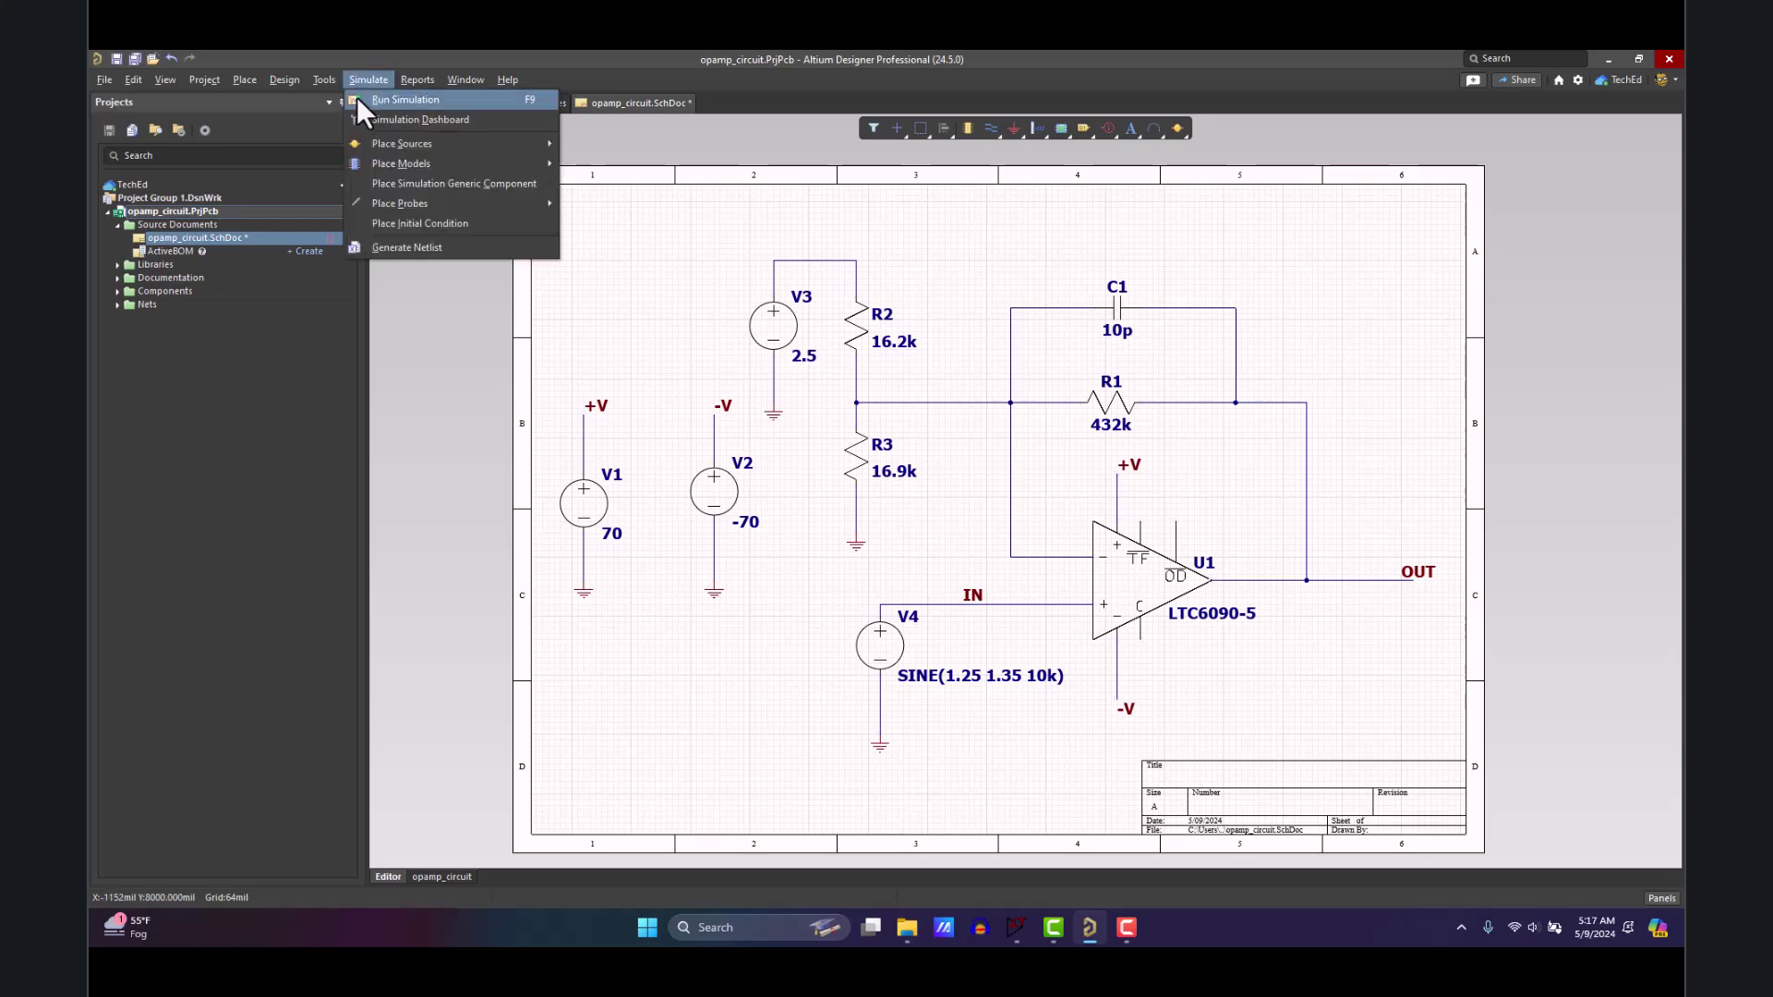
click(408, 115)
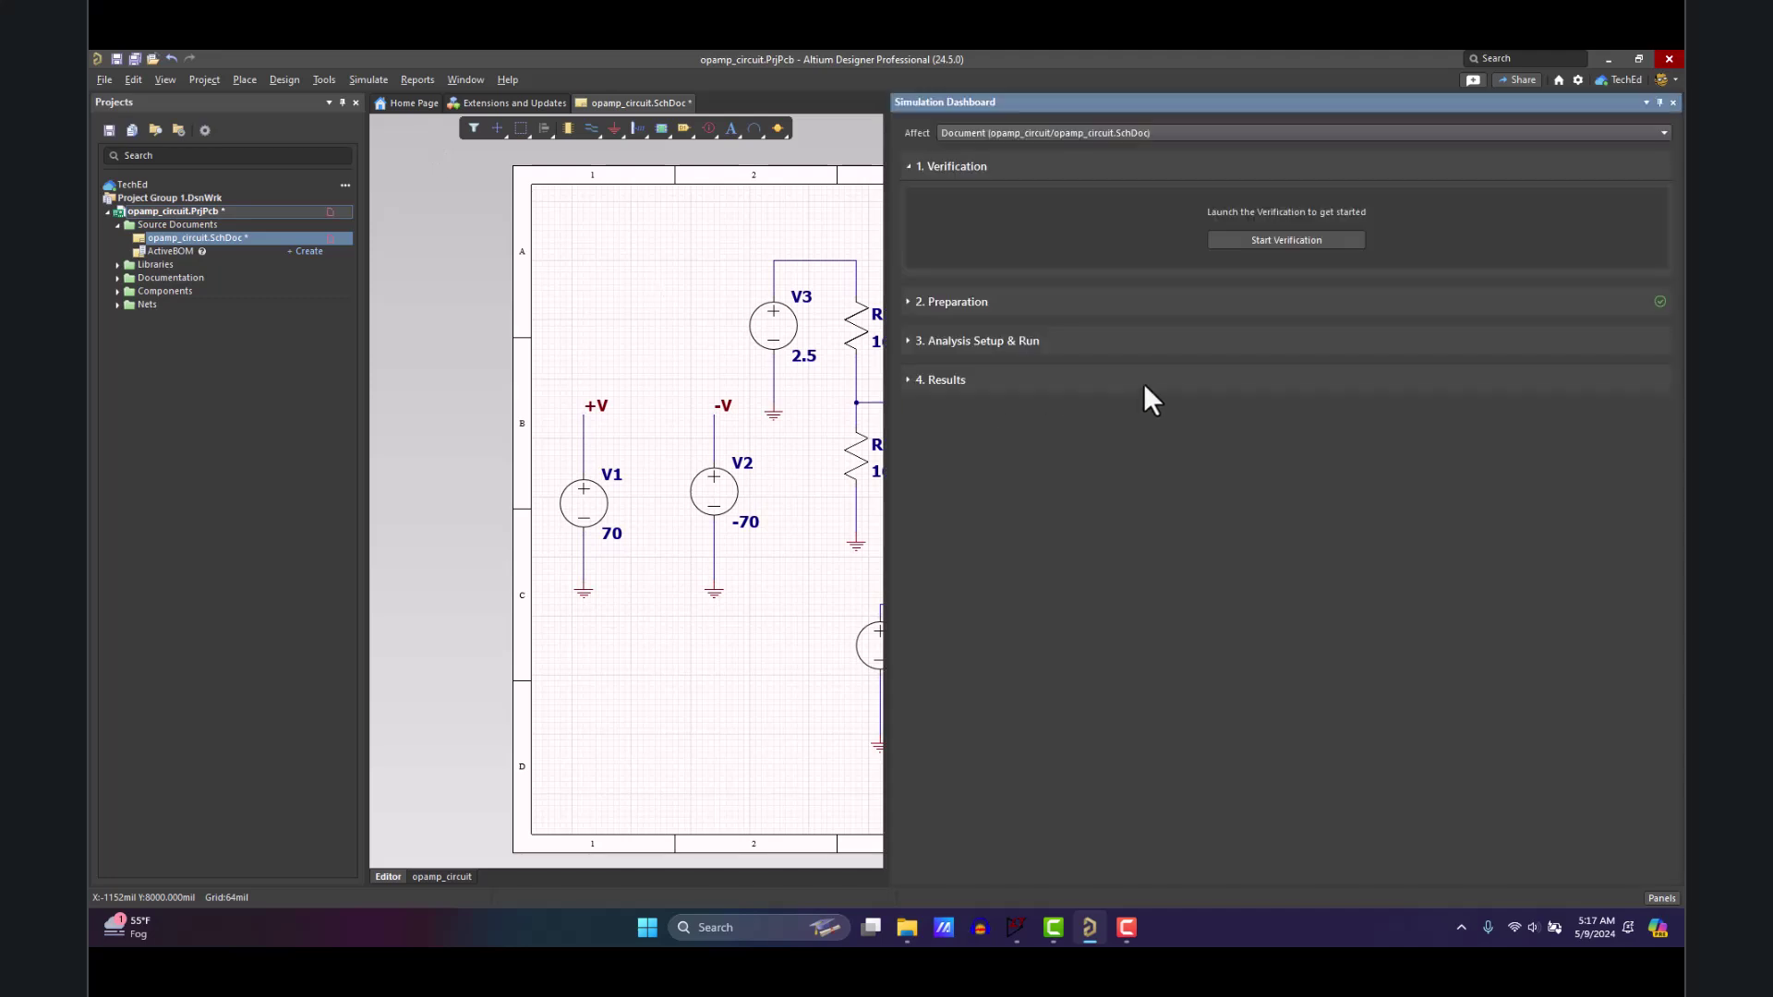
click(1286, 241)
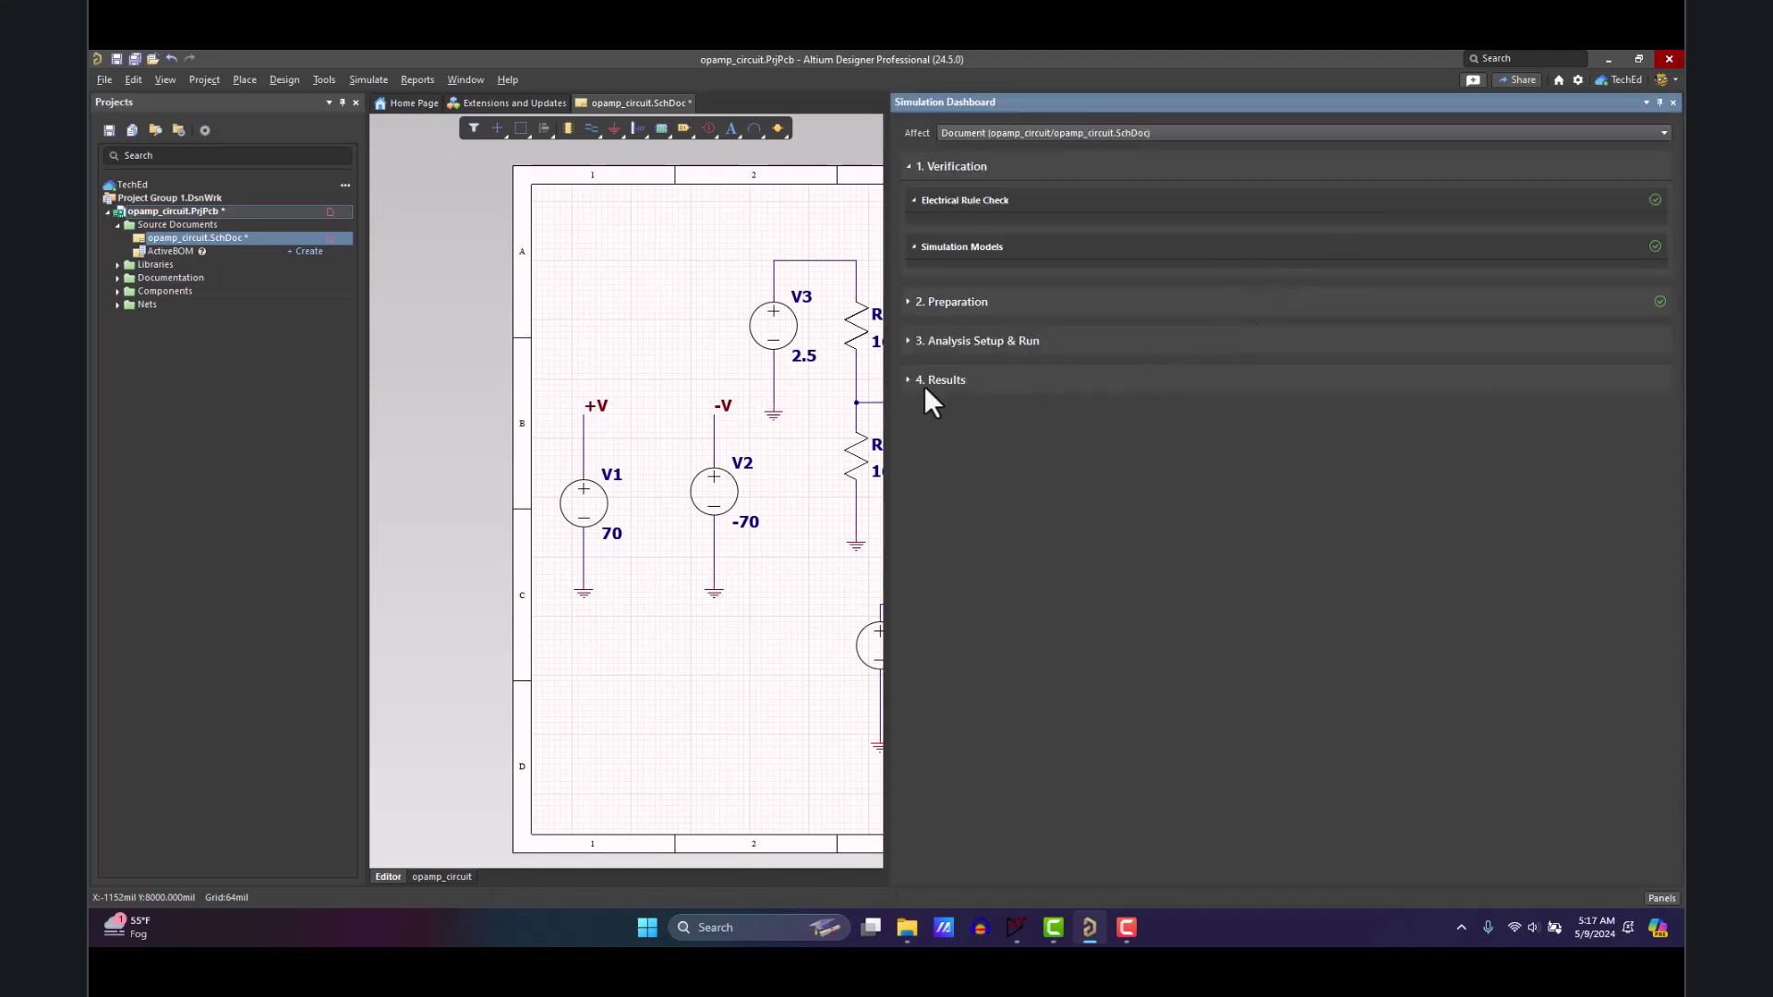
drag(889, 469, 1121, 472)
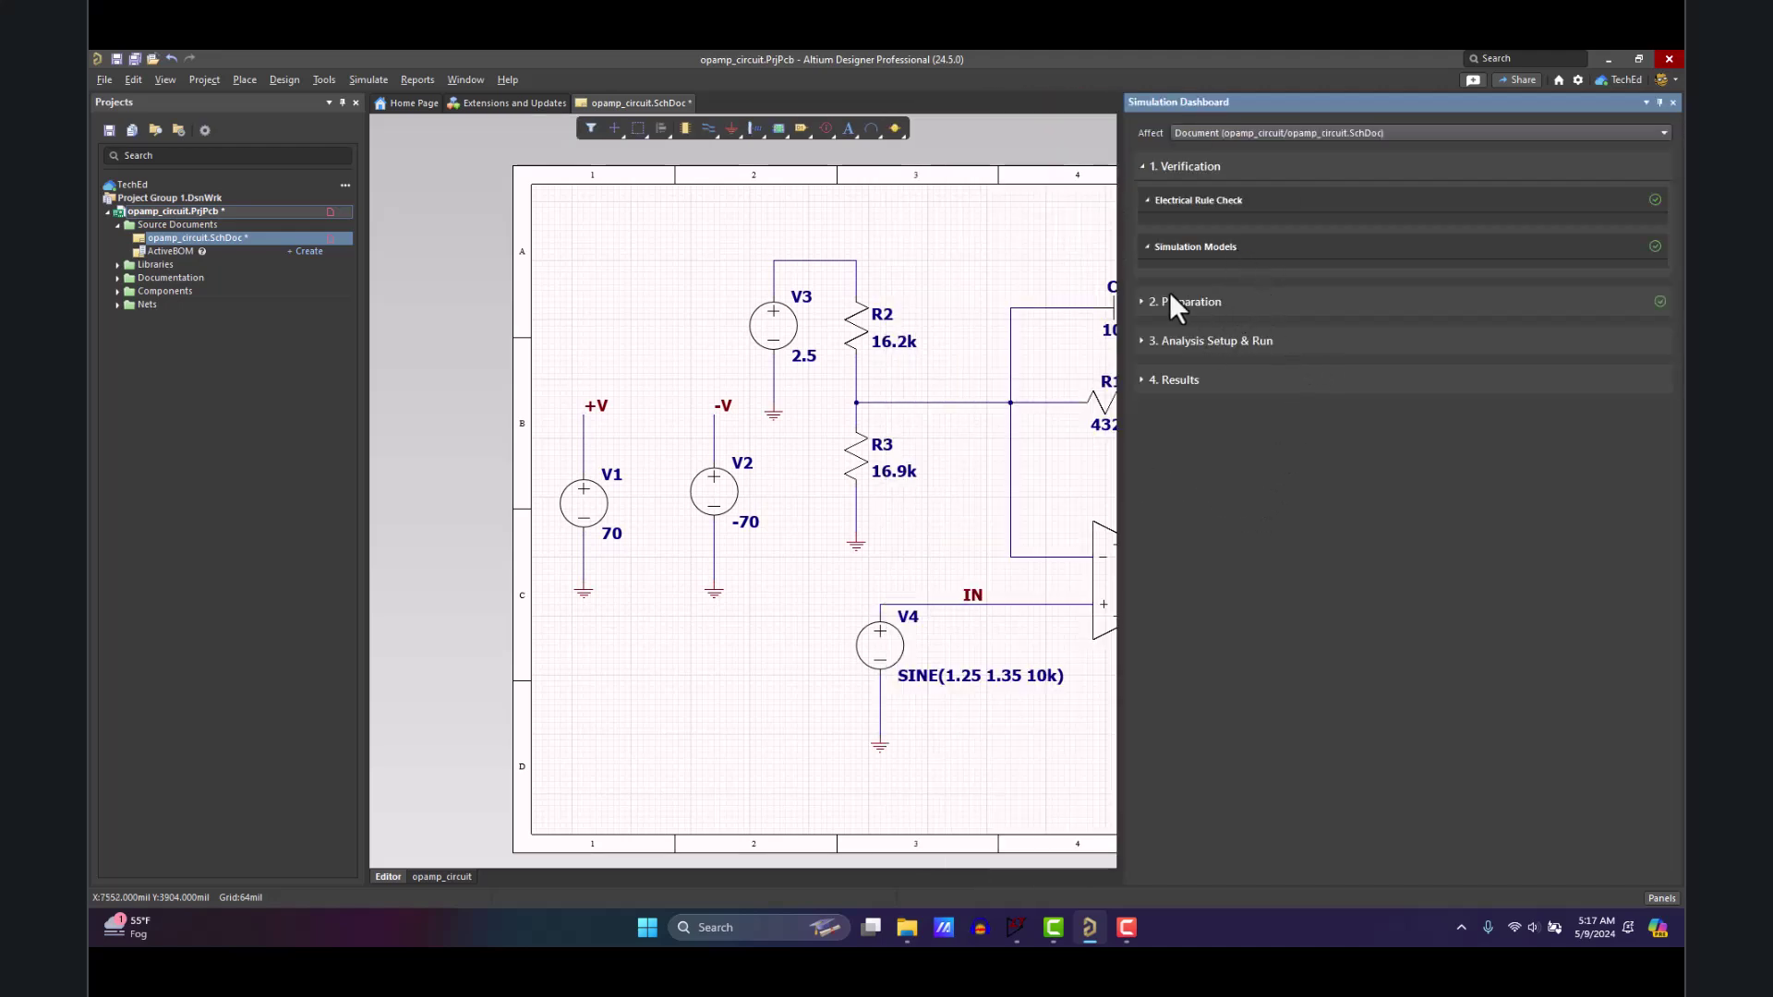
drag(1122, 453, 1174, 452)
right_drag(1137, 472, 928, 452)
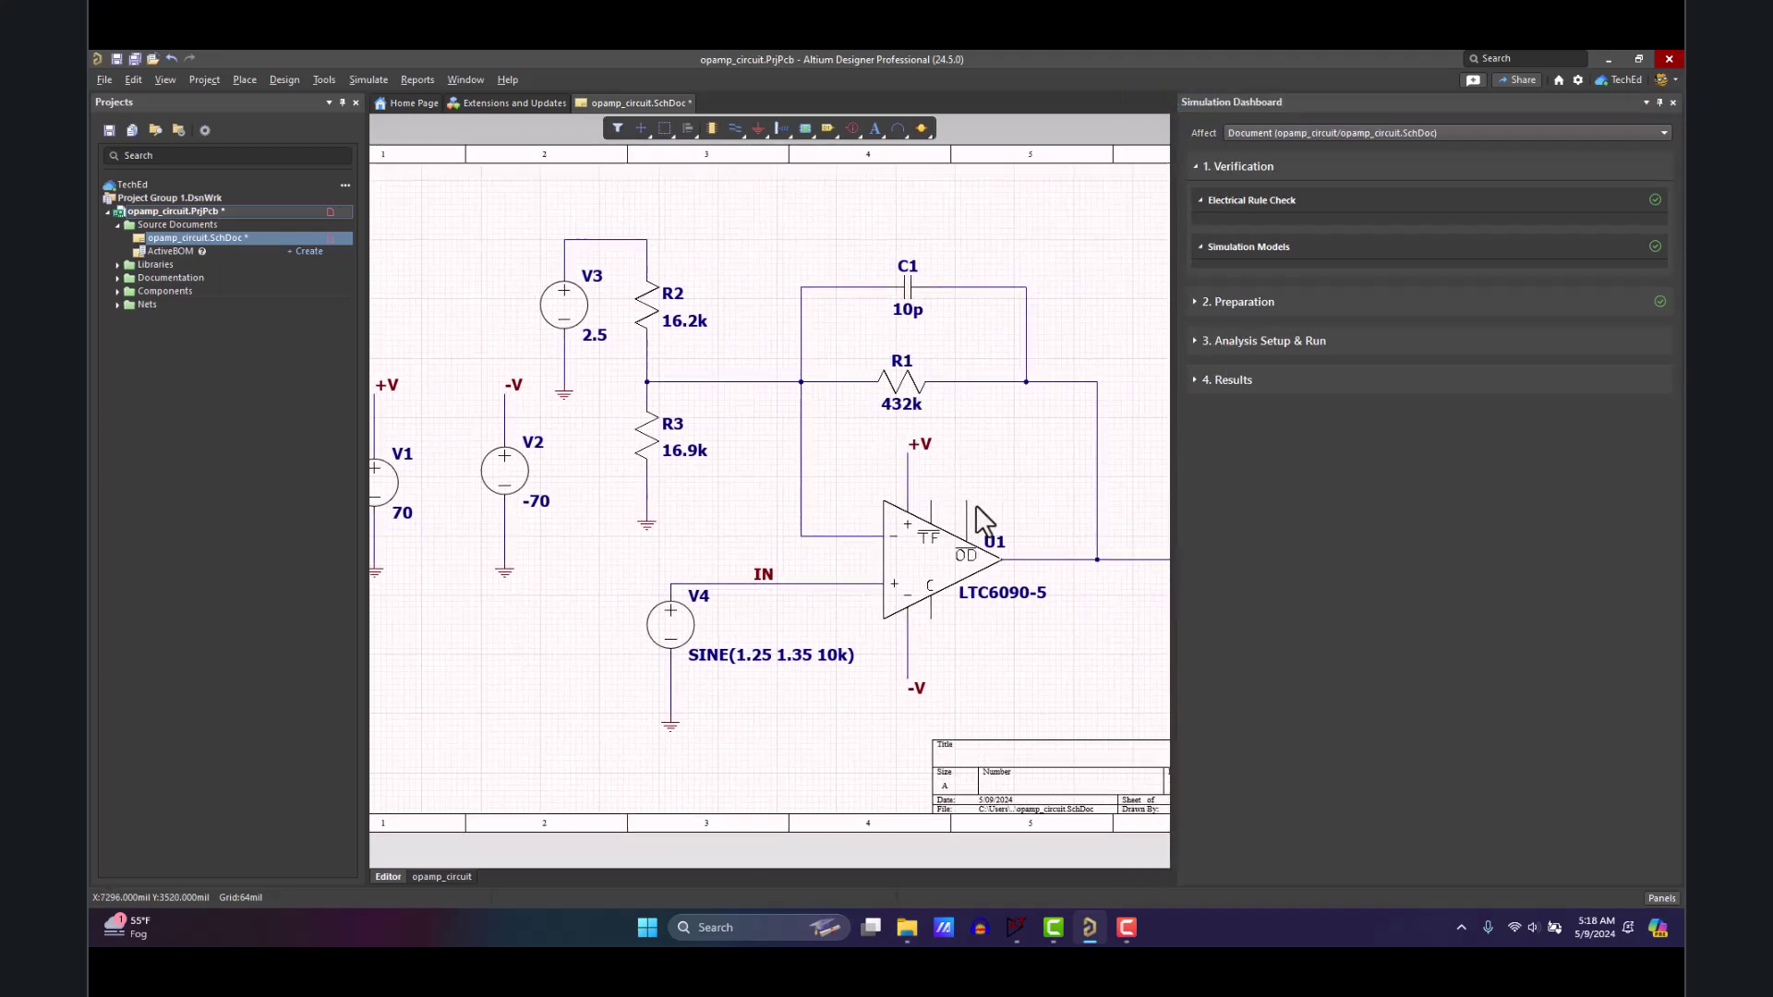
- Place voltage probes V_IN on the IN net and V_OUT on the OUT wire
click(1197, 302)
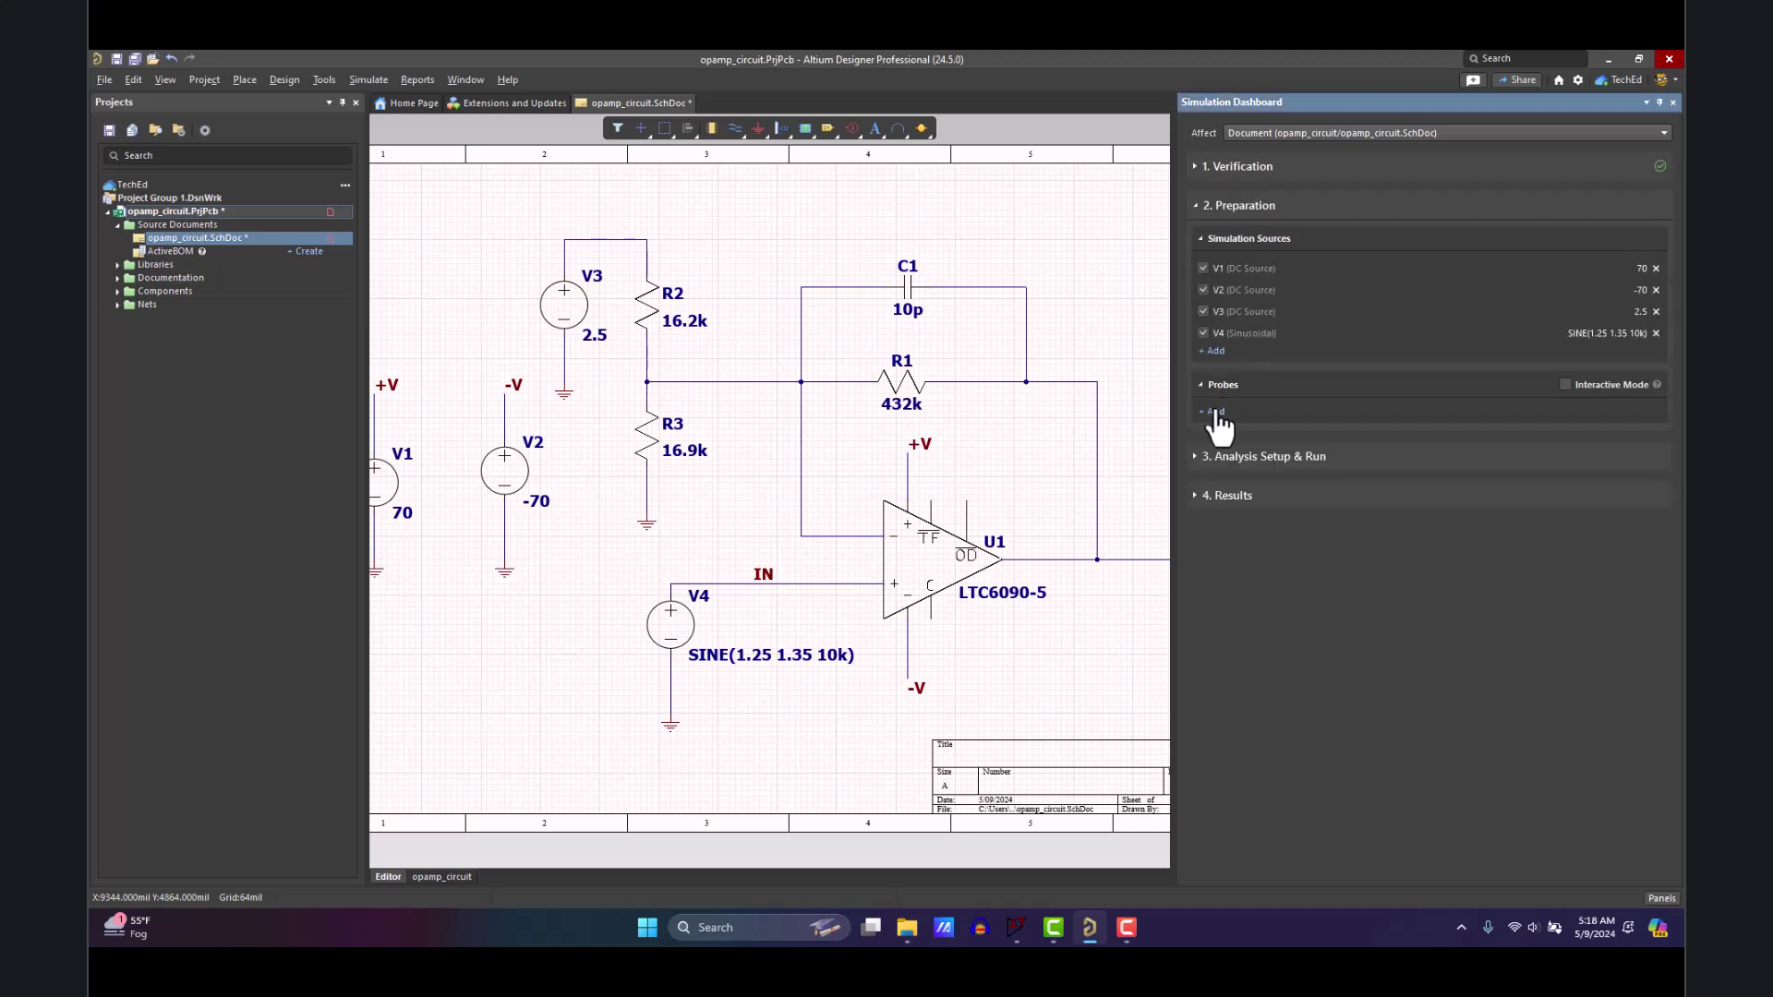
click(1217, 413)
click(1162, 423)
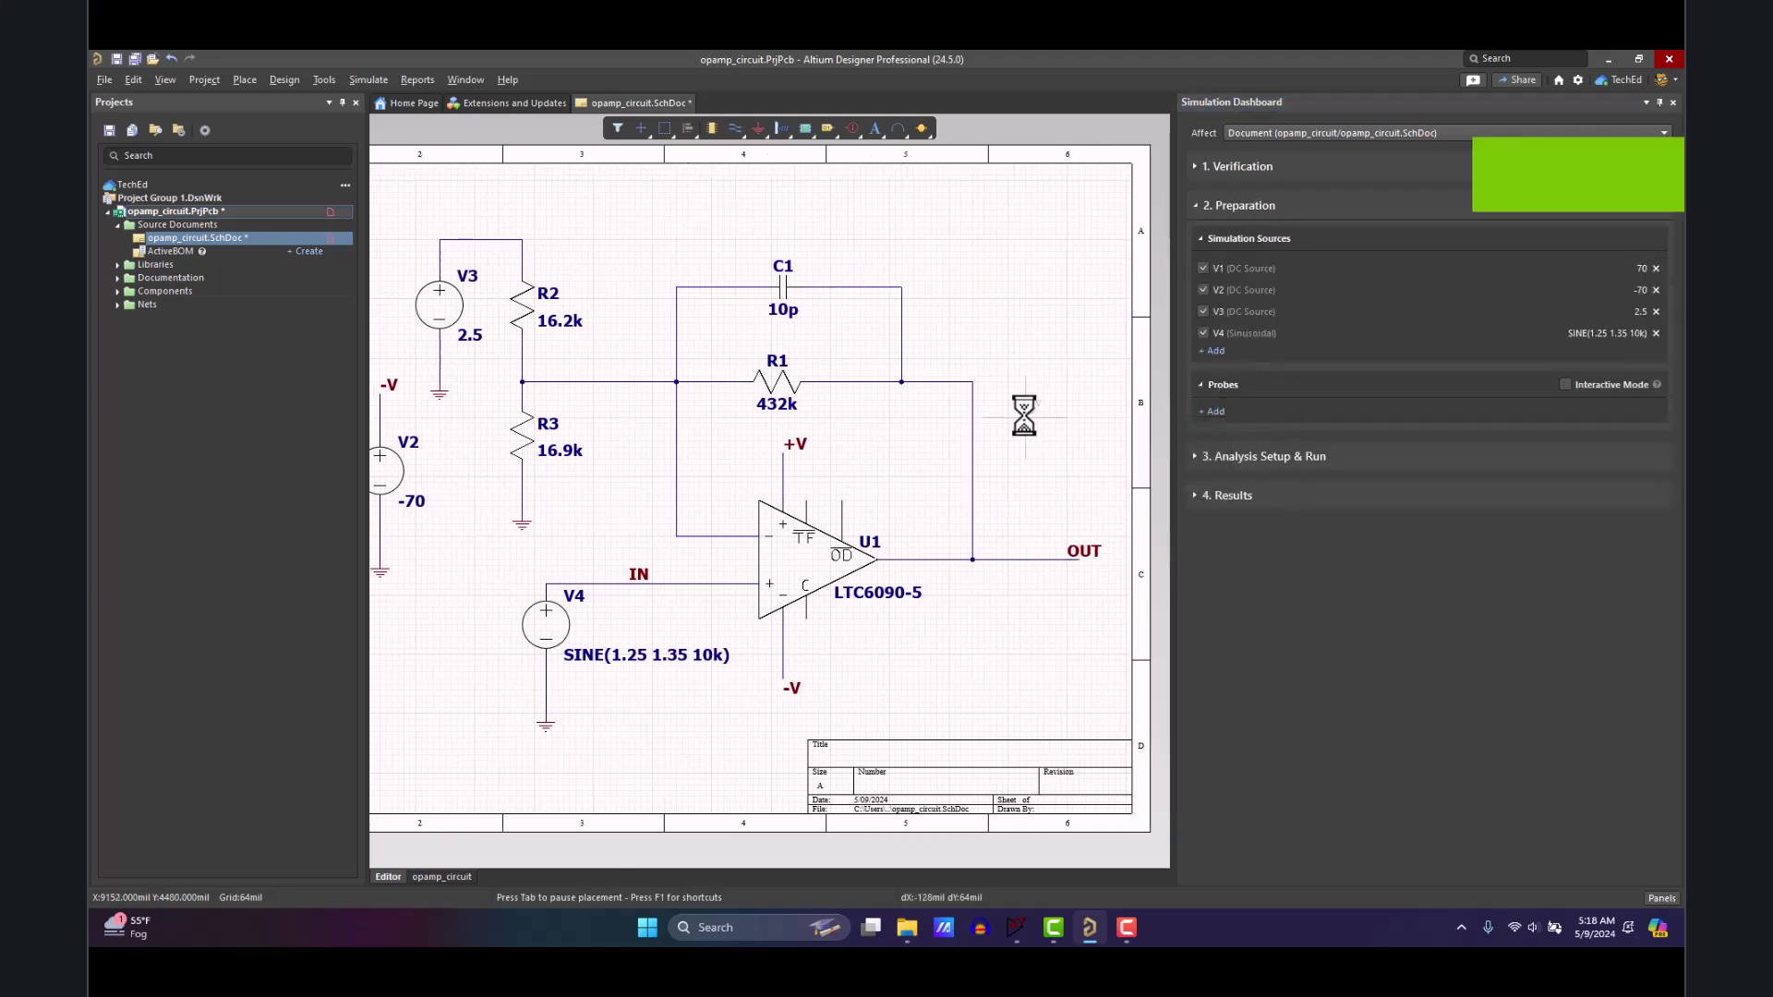
click(667, 584)
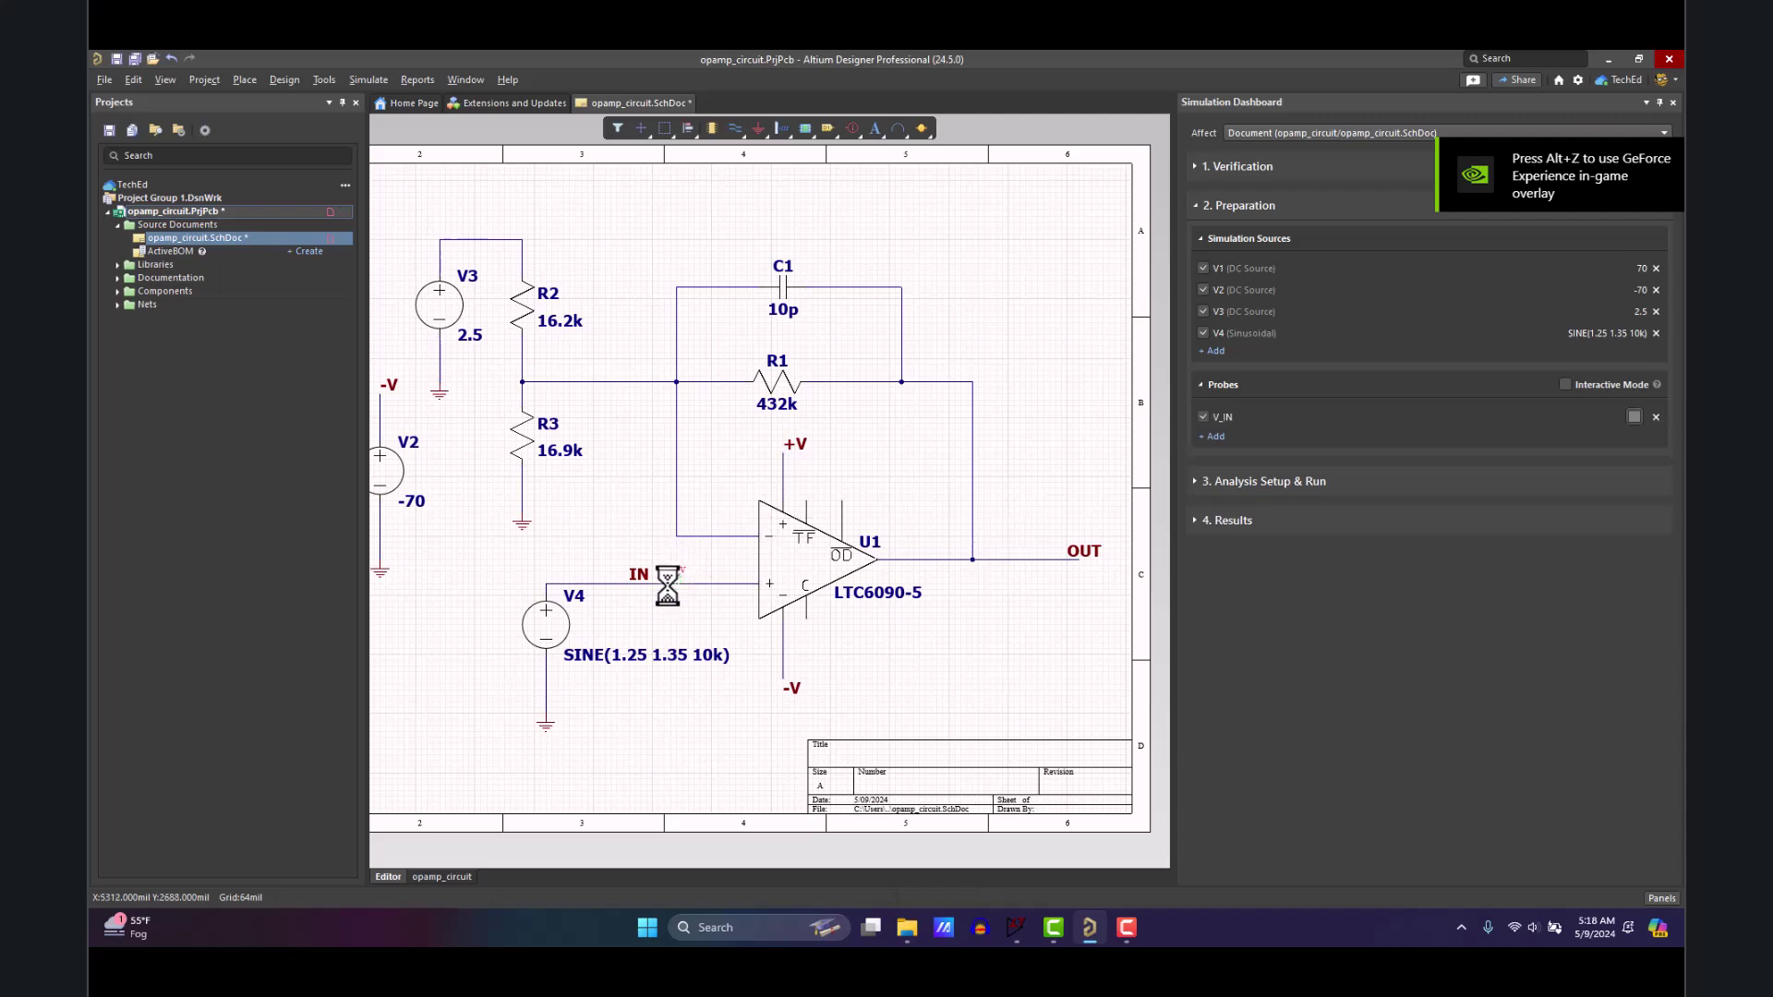
click(1214, 439)
click(1159, 456)
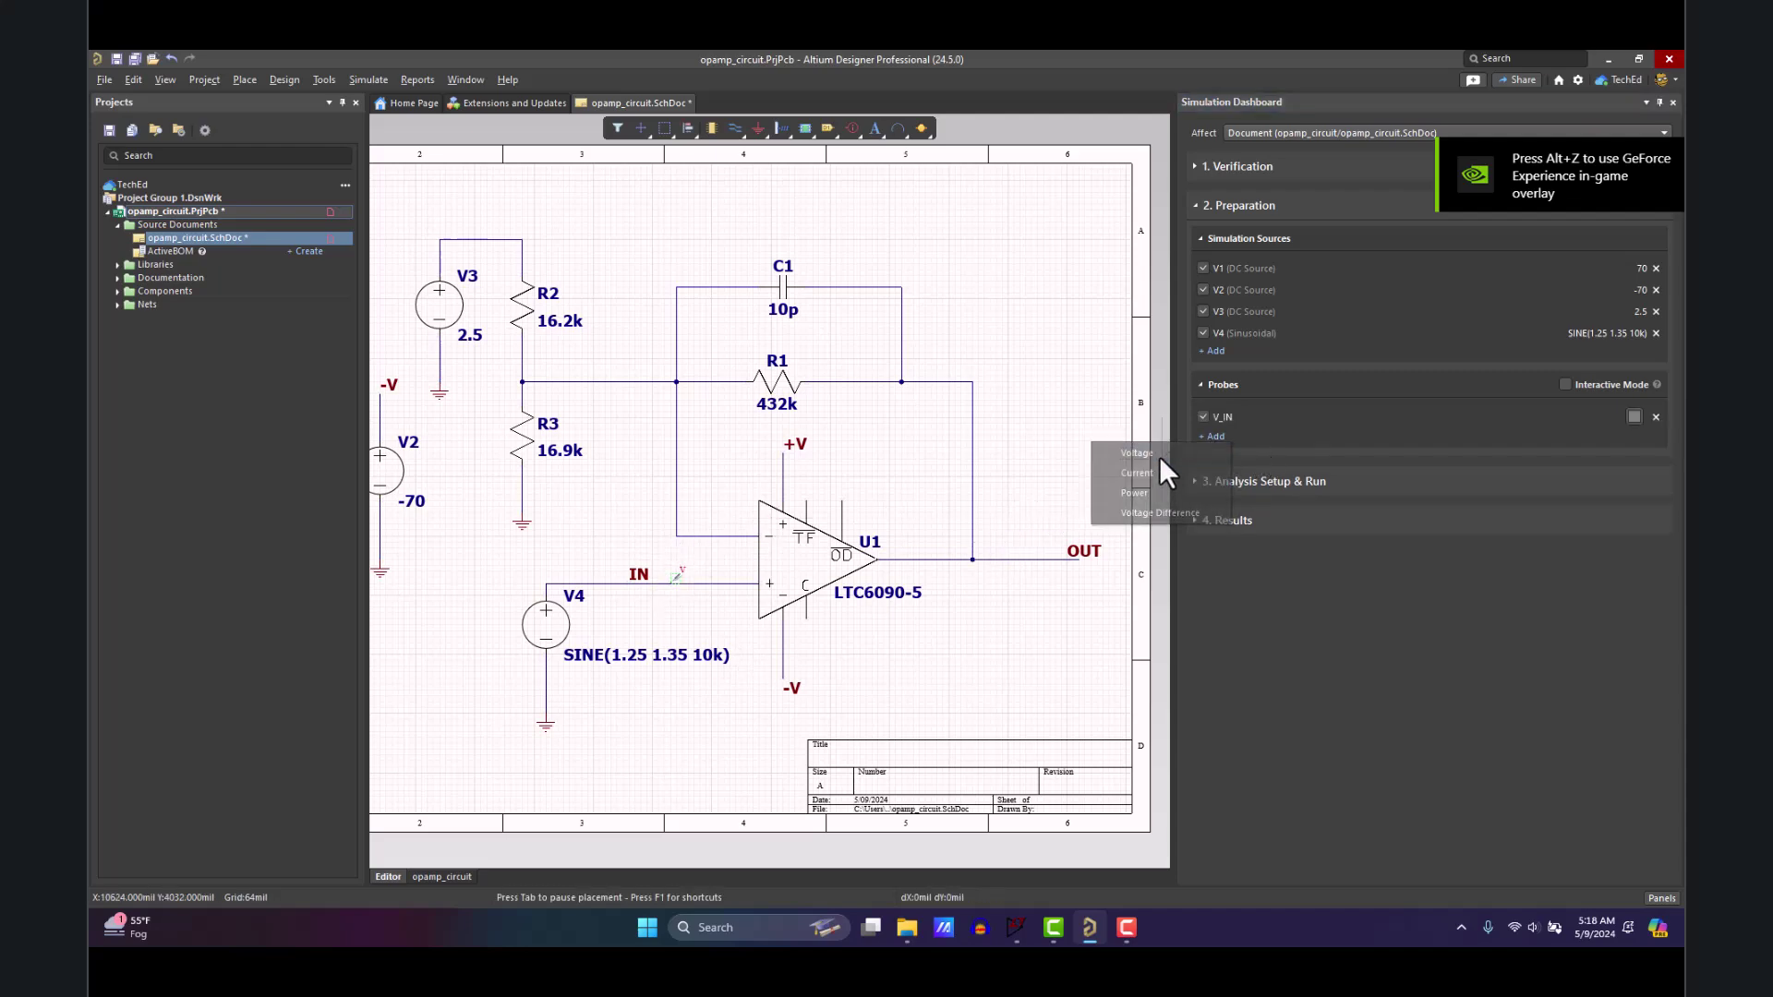
click(1039, 554)
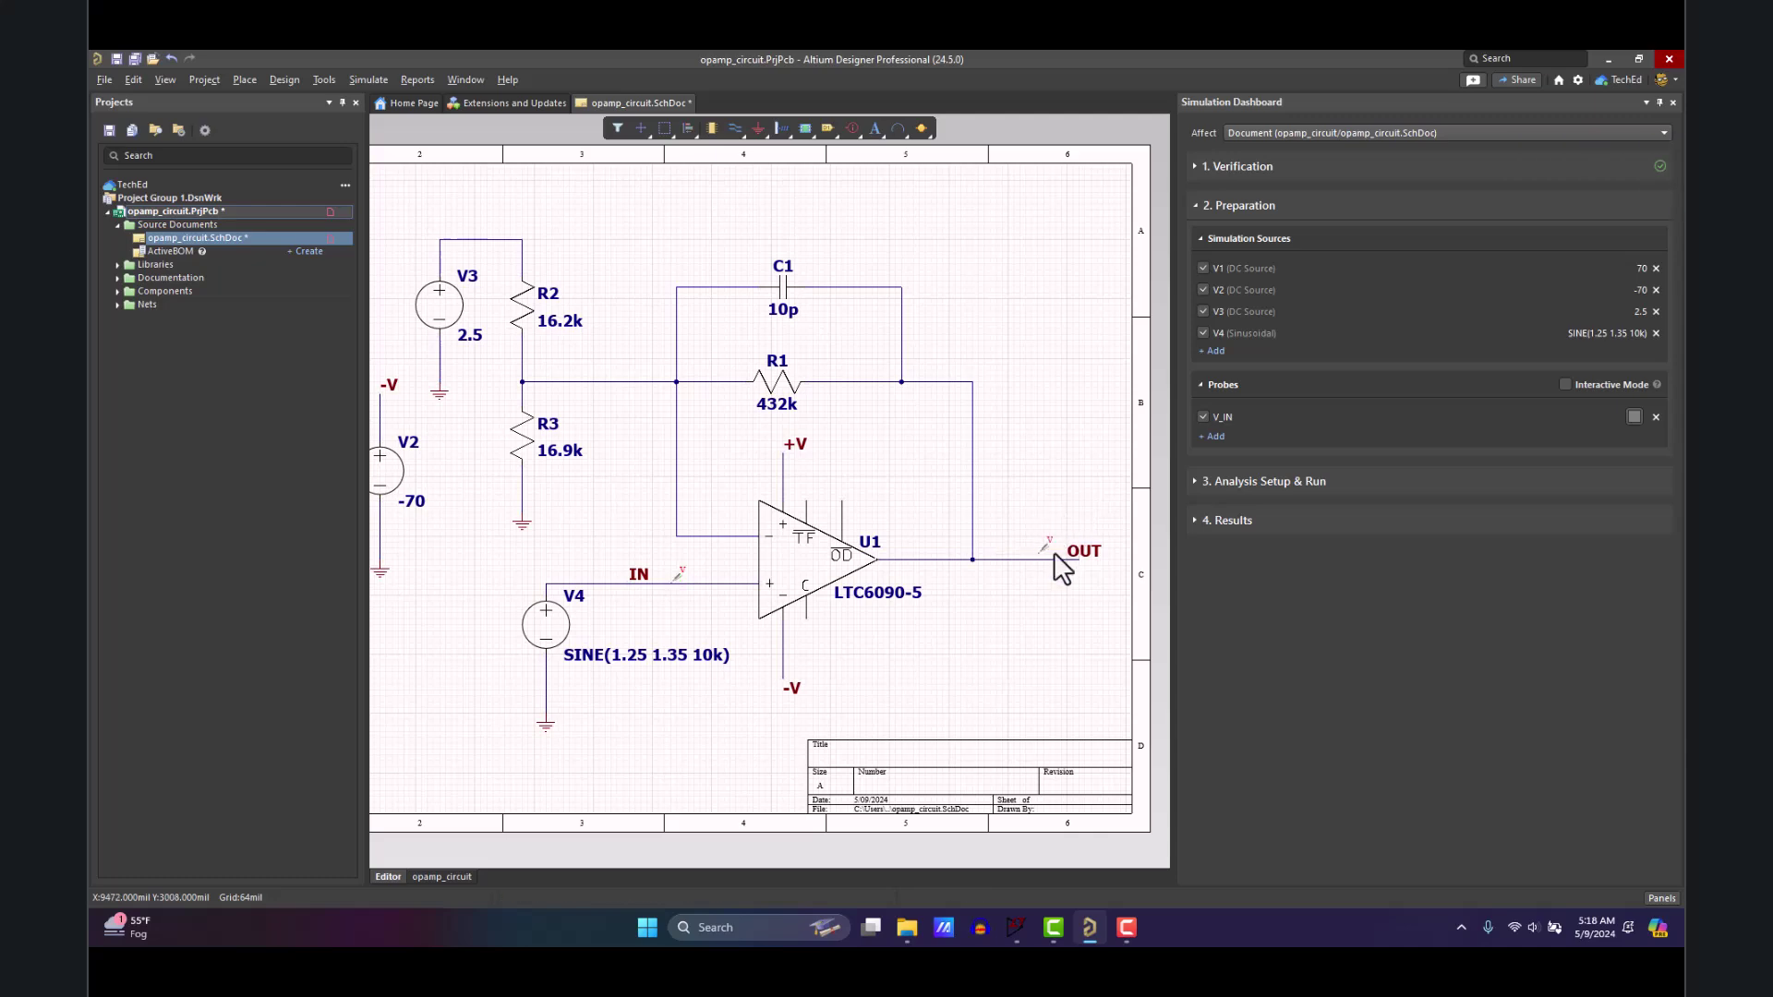
ctrl+scroll(1055, 551, up, 6)
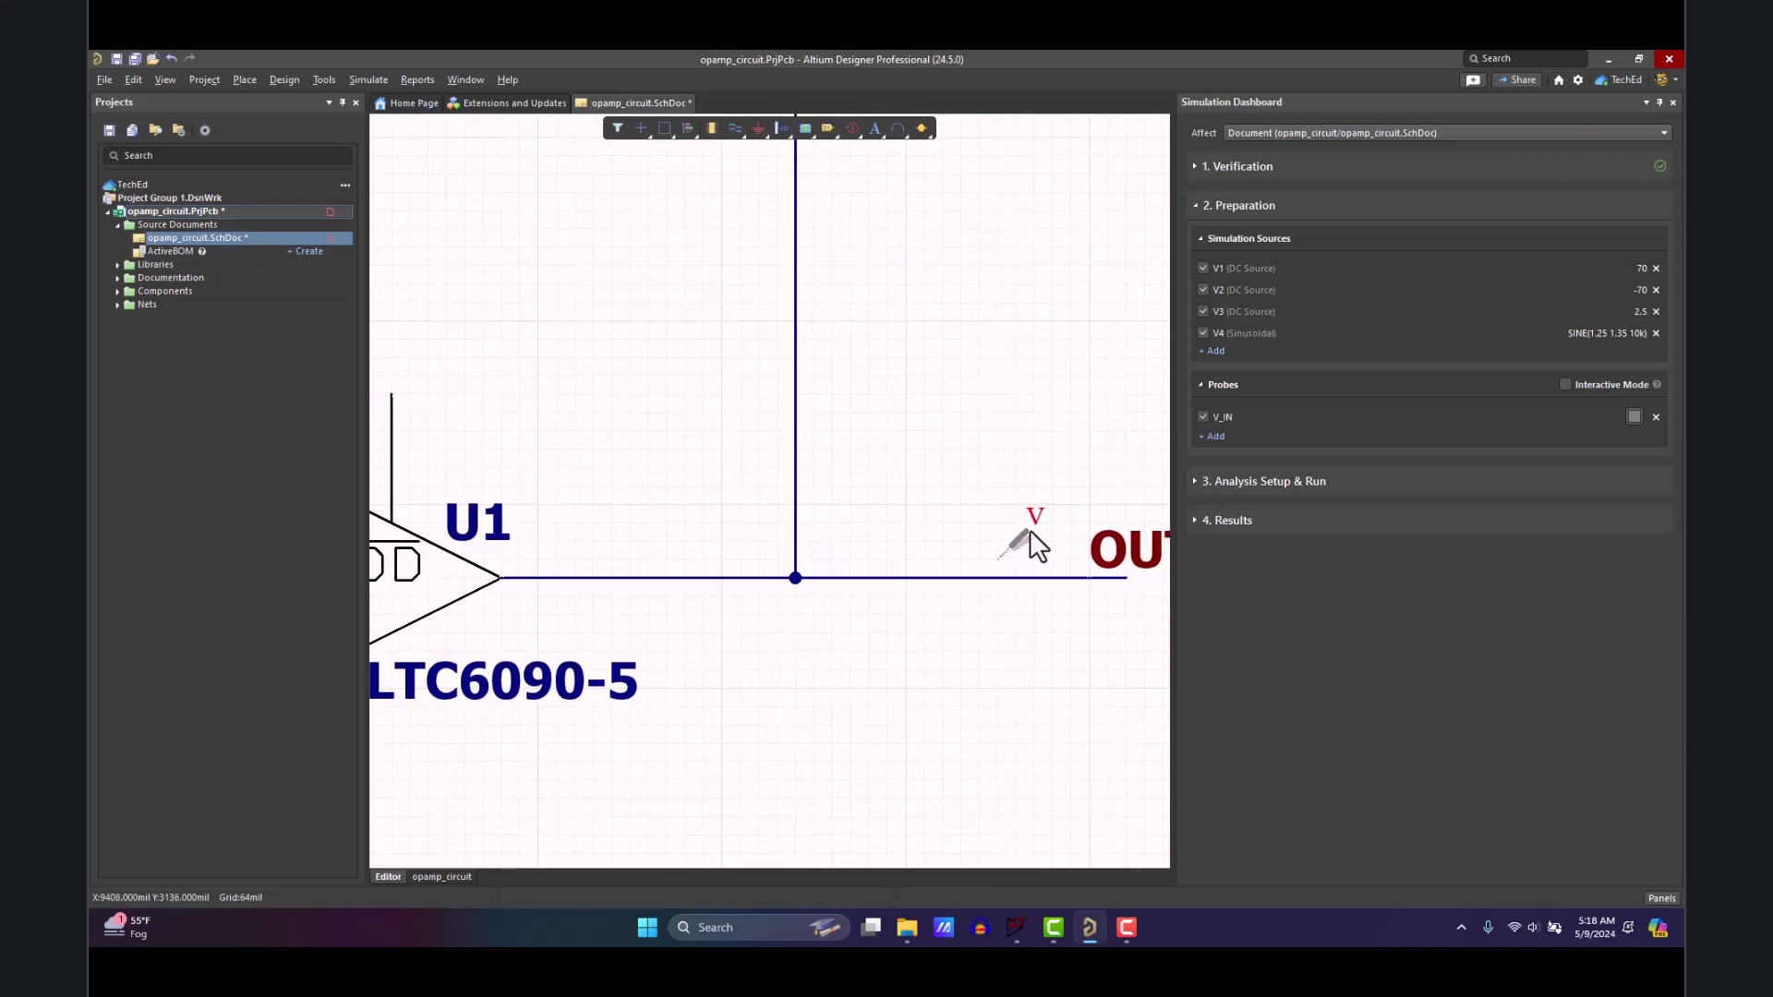
mouse_move(1021, 535)
mouse_down()
mouse_move(994, 574)
mouse_move(1005, 517)
mouse_up()
ctrl+scroll(1053, 423, down, 3)
right_drag(1016, 396, 1092, 499)
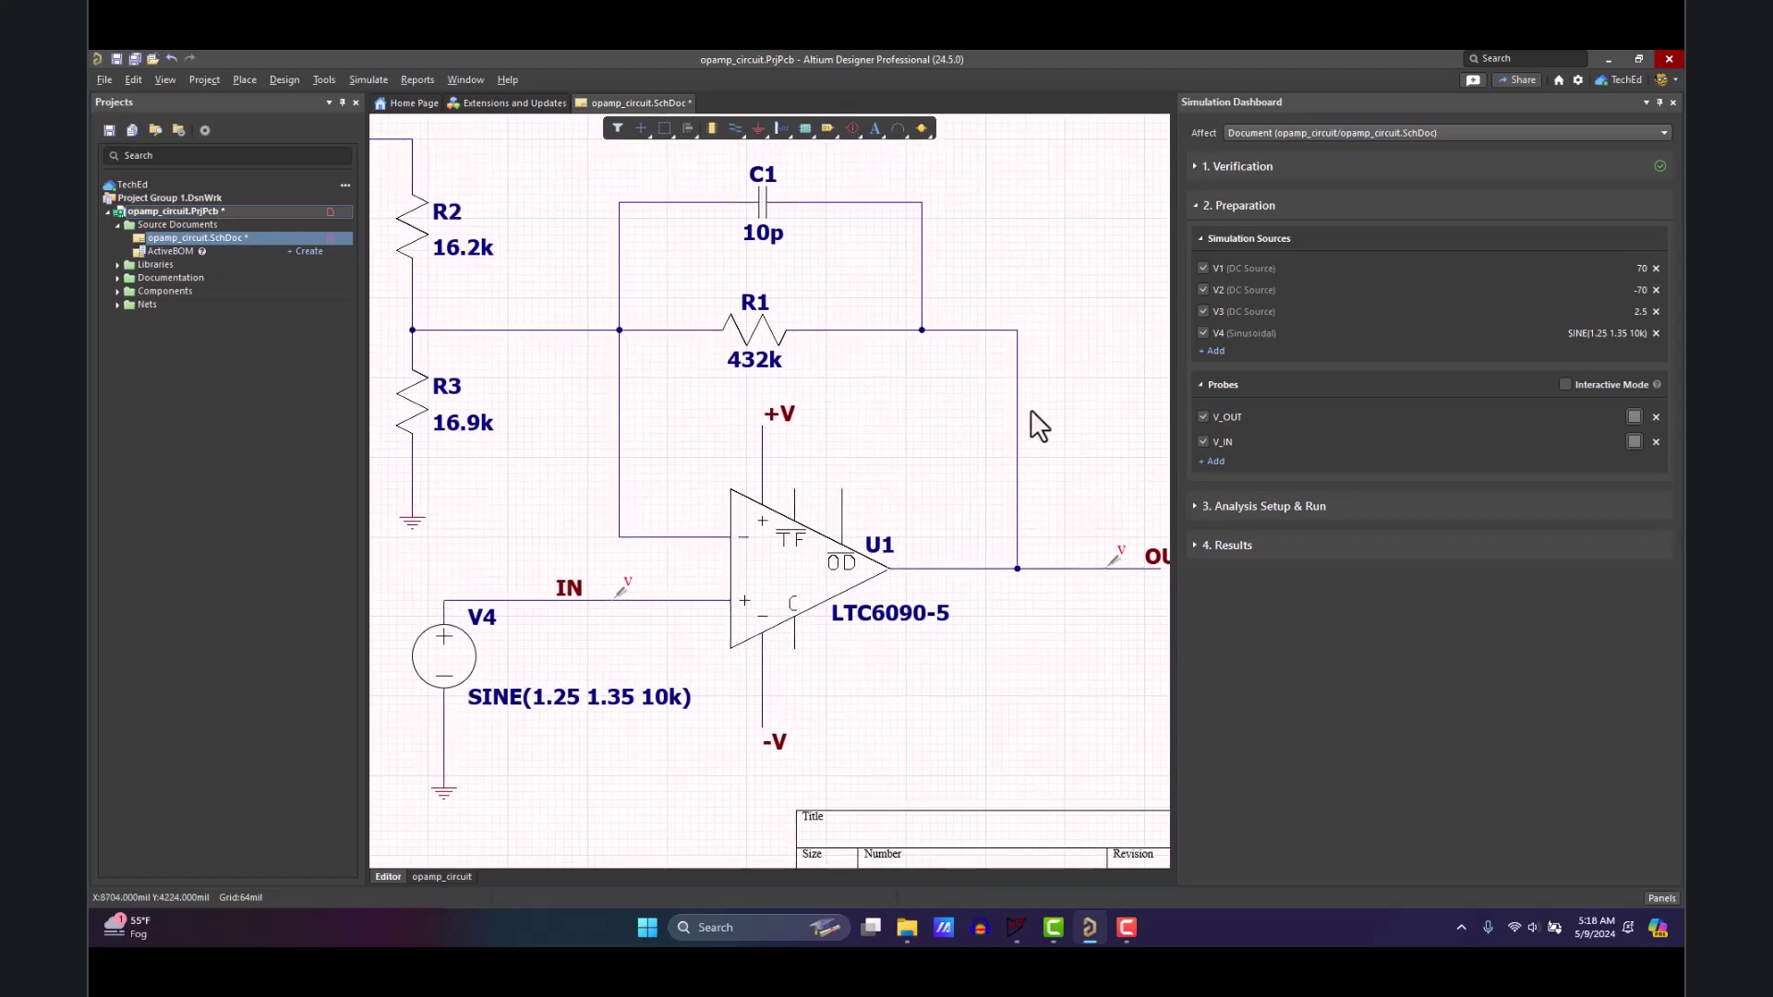
- Colour the V_OUT probe cyan and the V_IN probe orange
click(1387, 682)
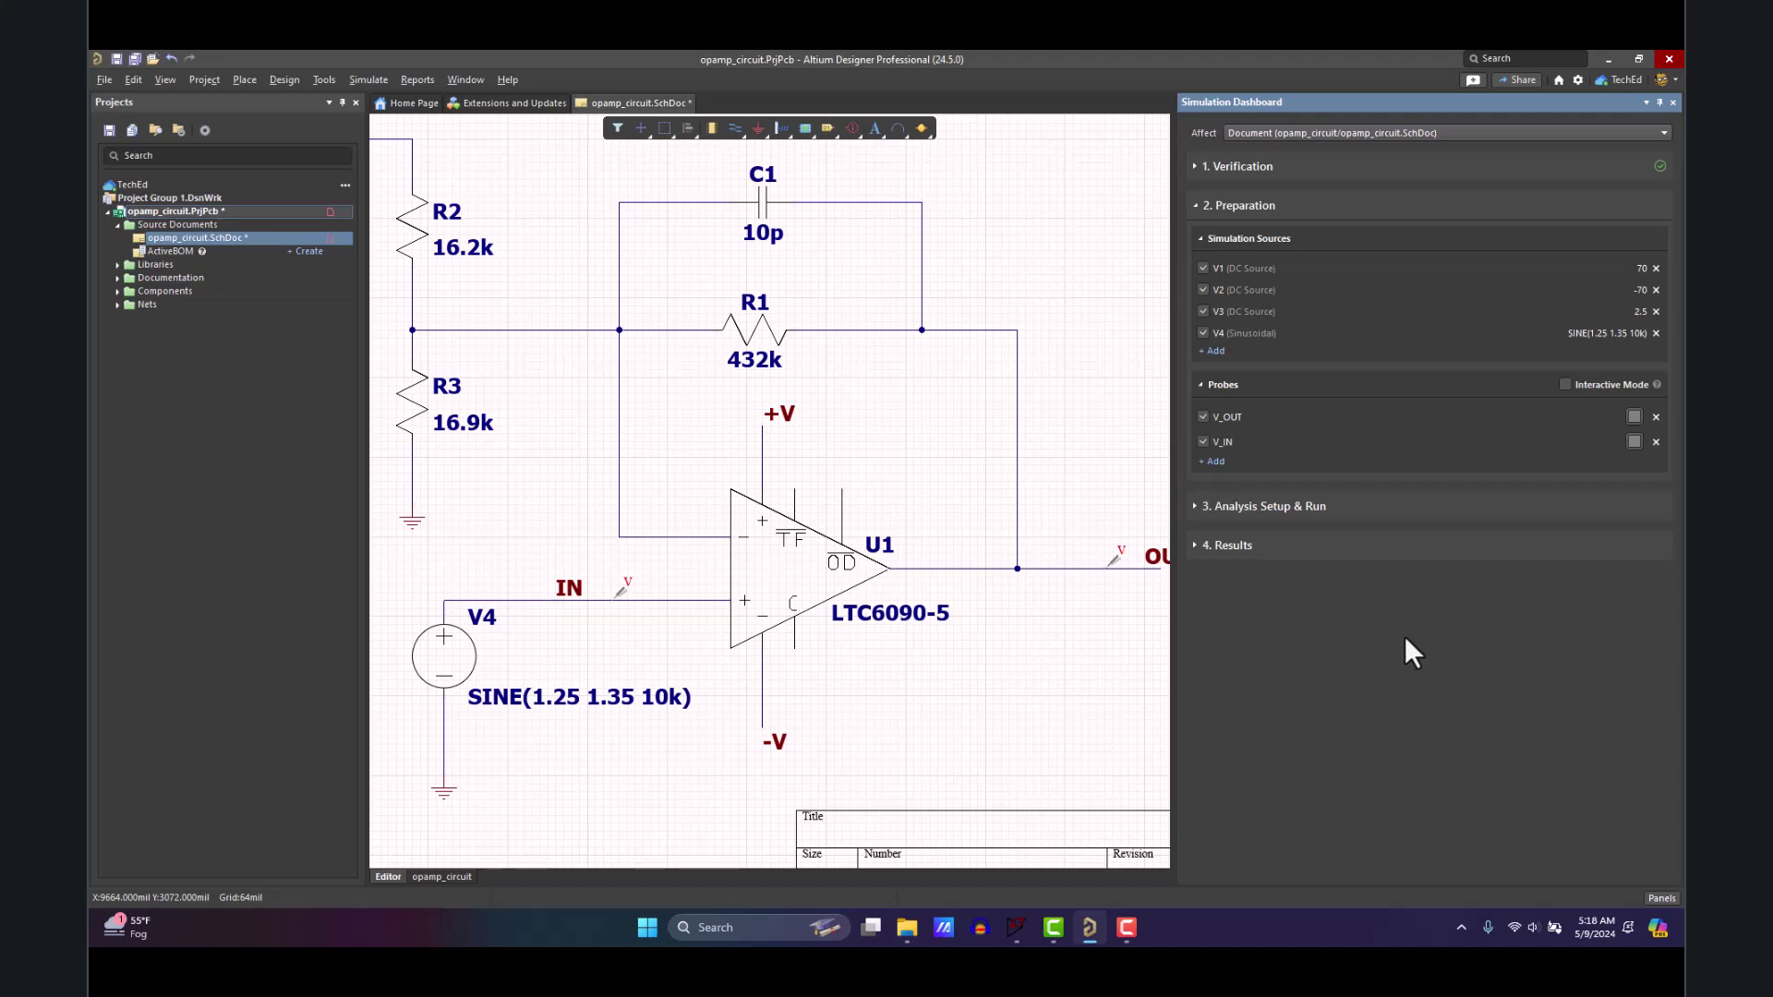
click(1633, 416)
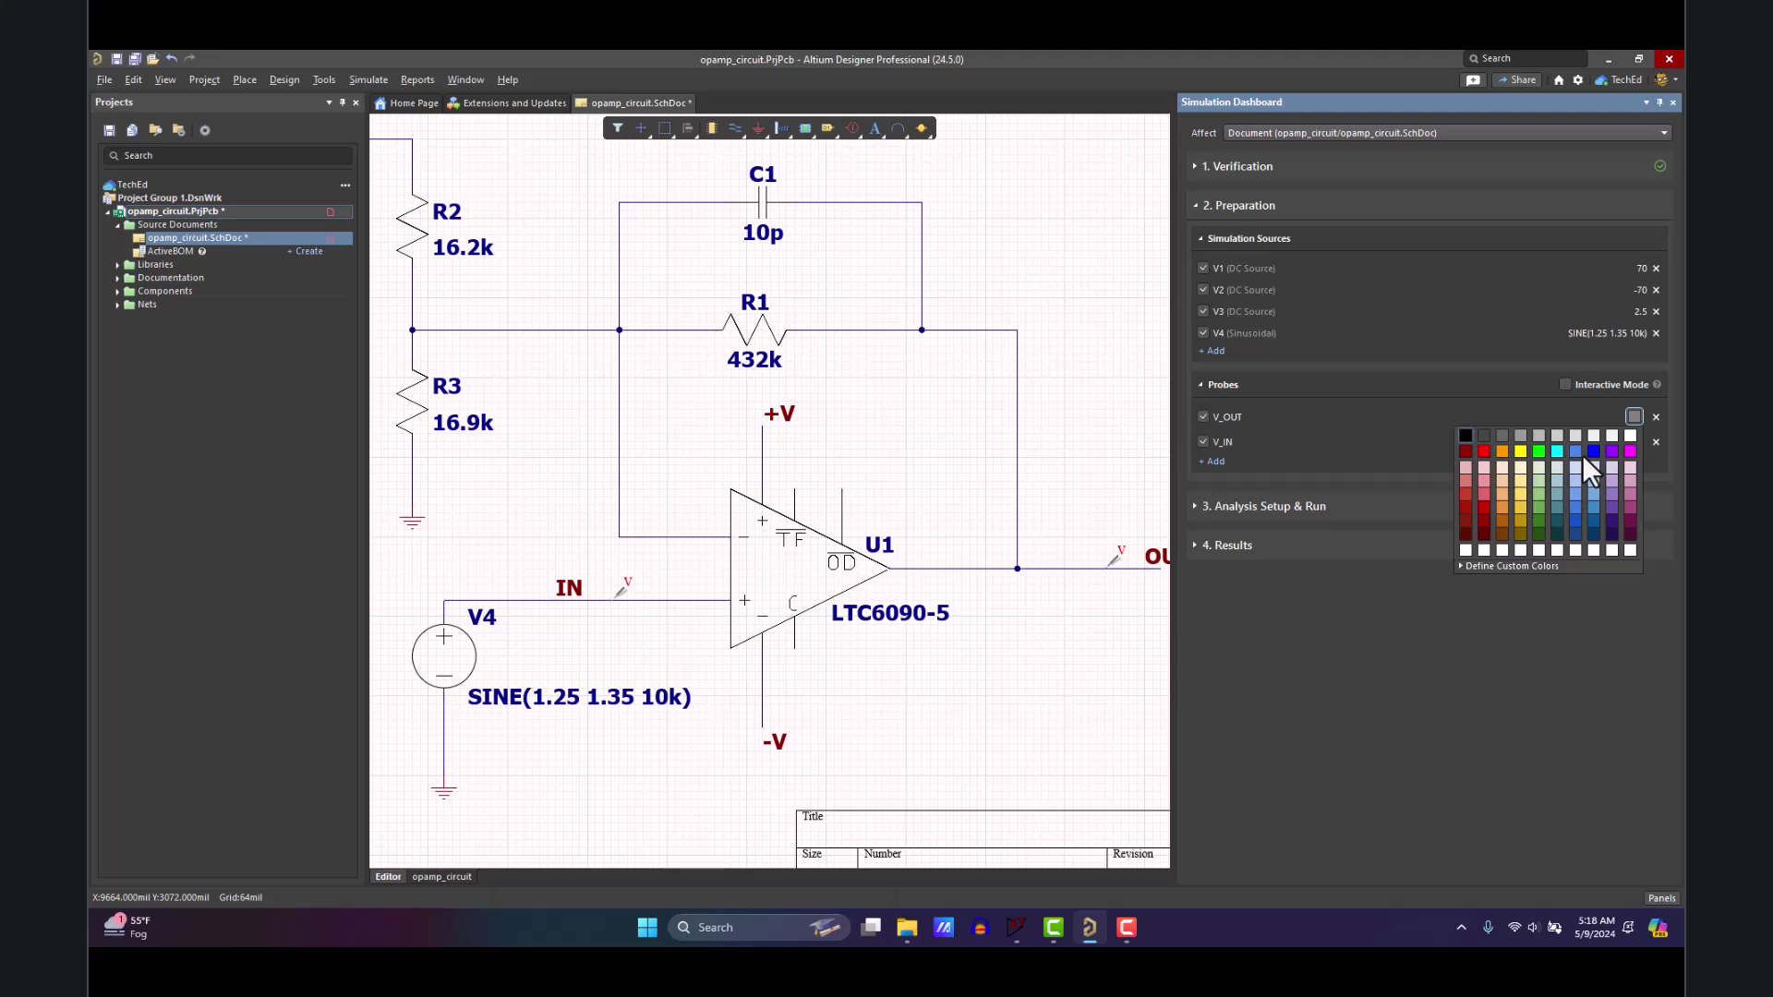
click(1557, 450)
click(1634, 441)
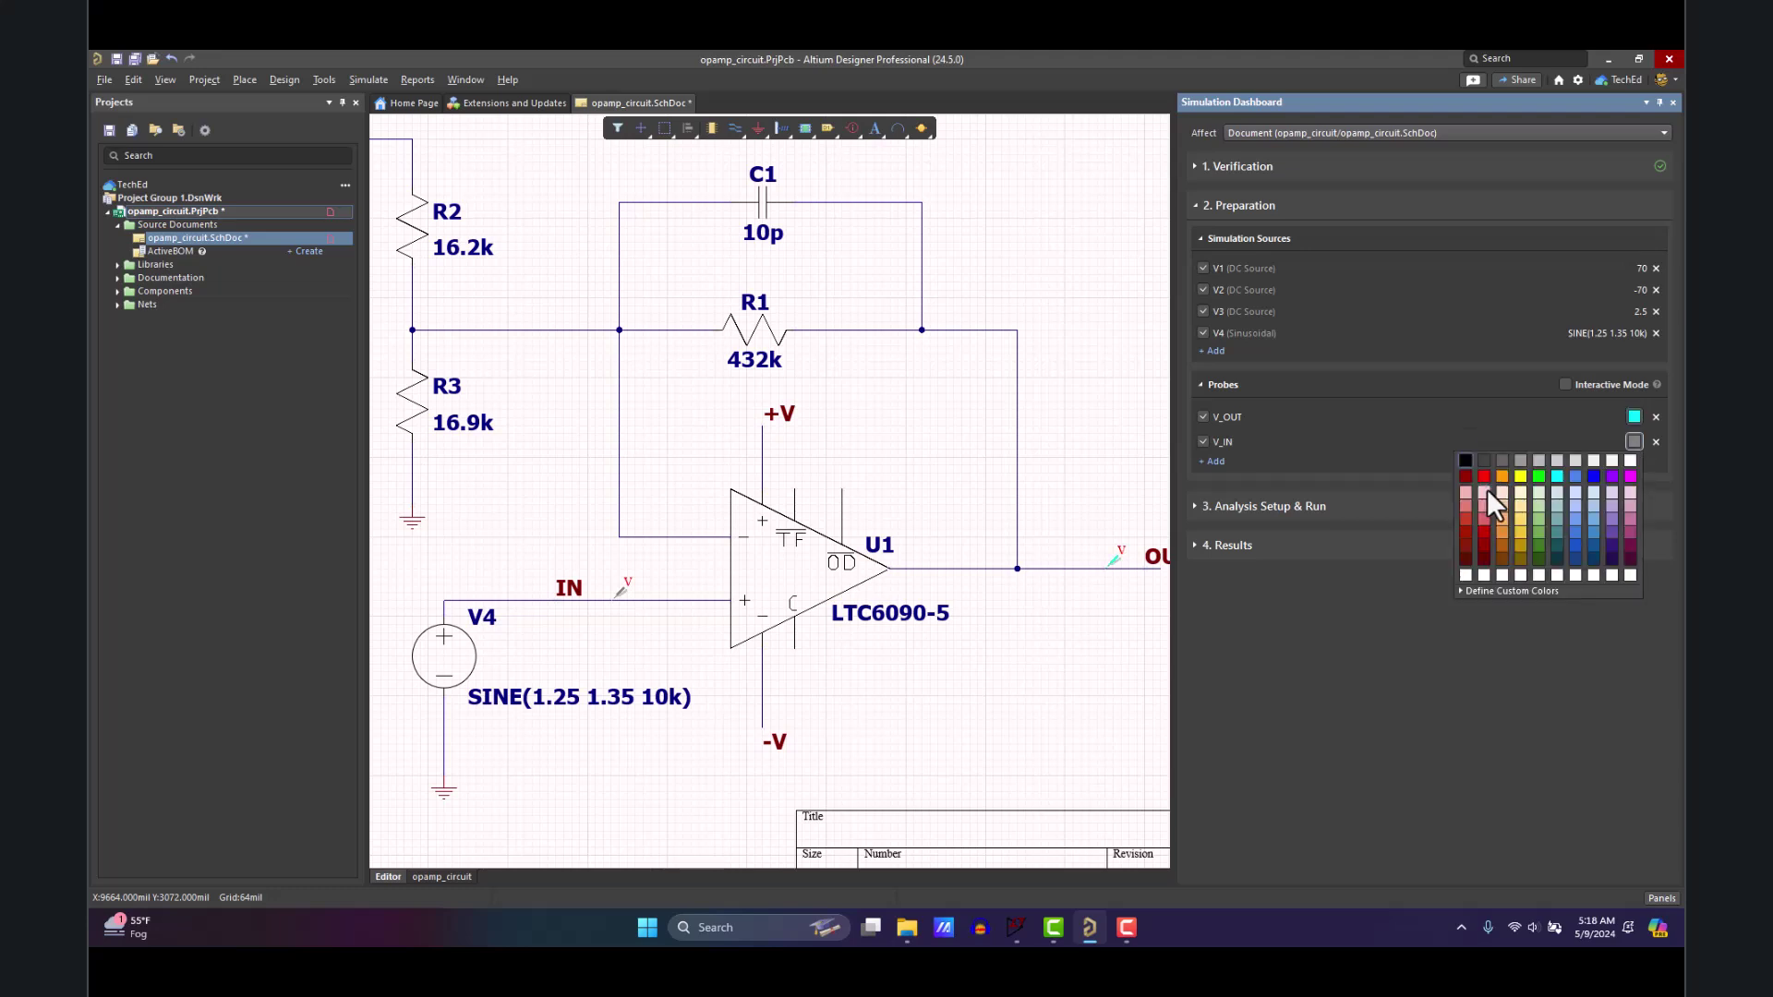
click(1502, 475)
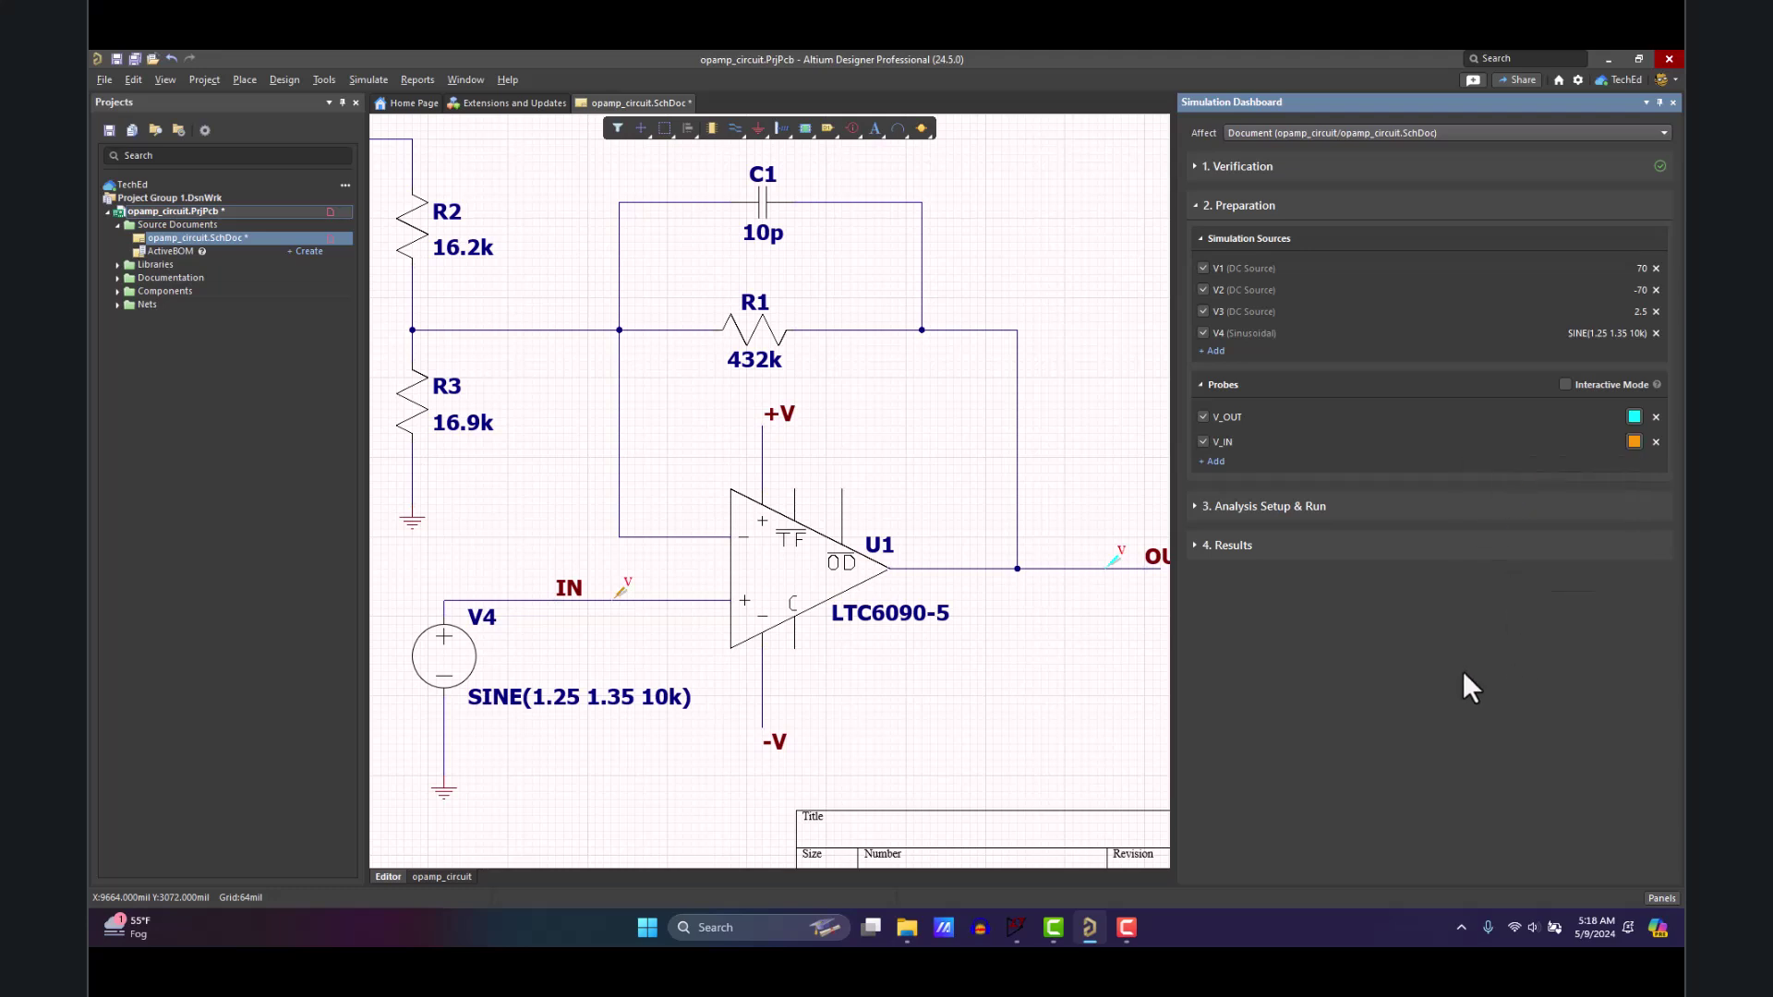
- Set the Transient analysis stop time to 250u and run the simulation
click(1293, 508)
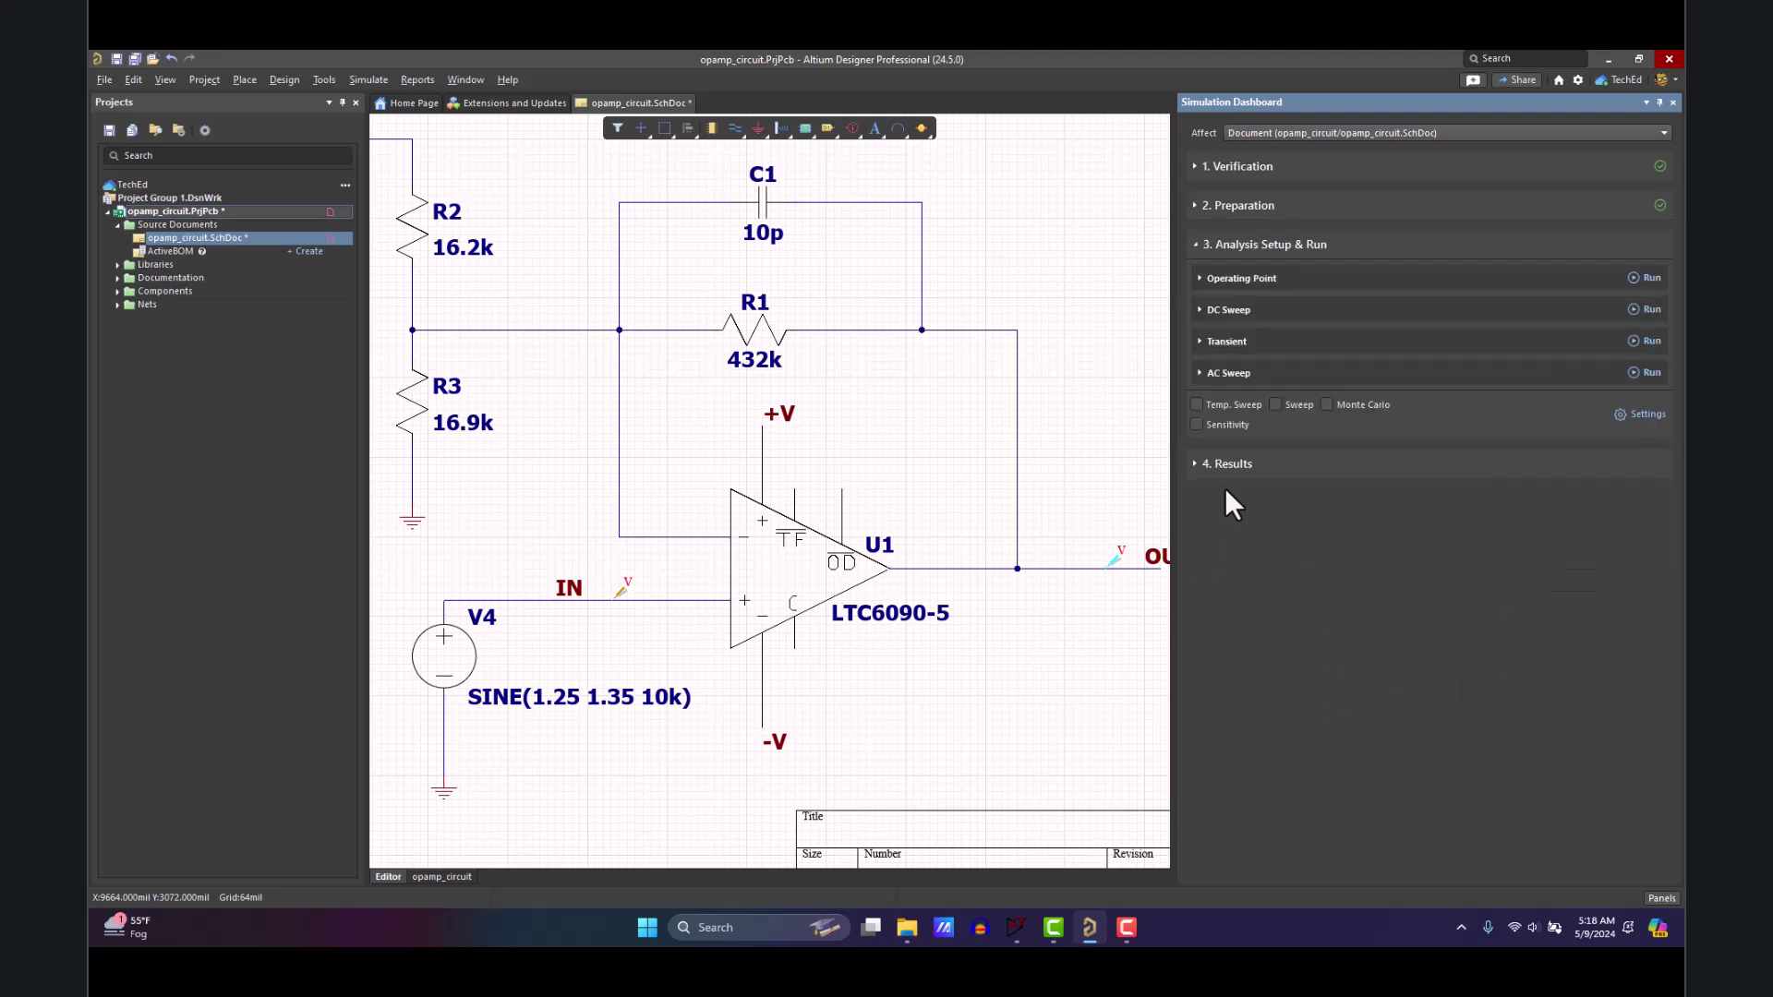
click(1228, 342)
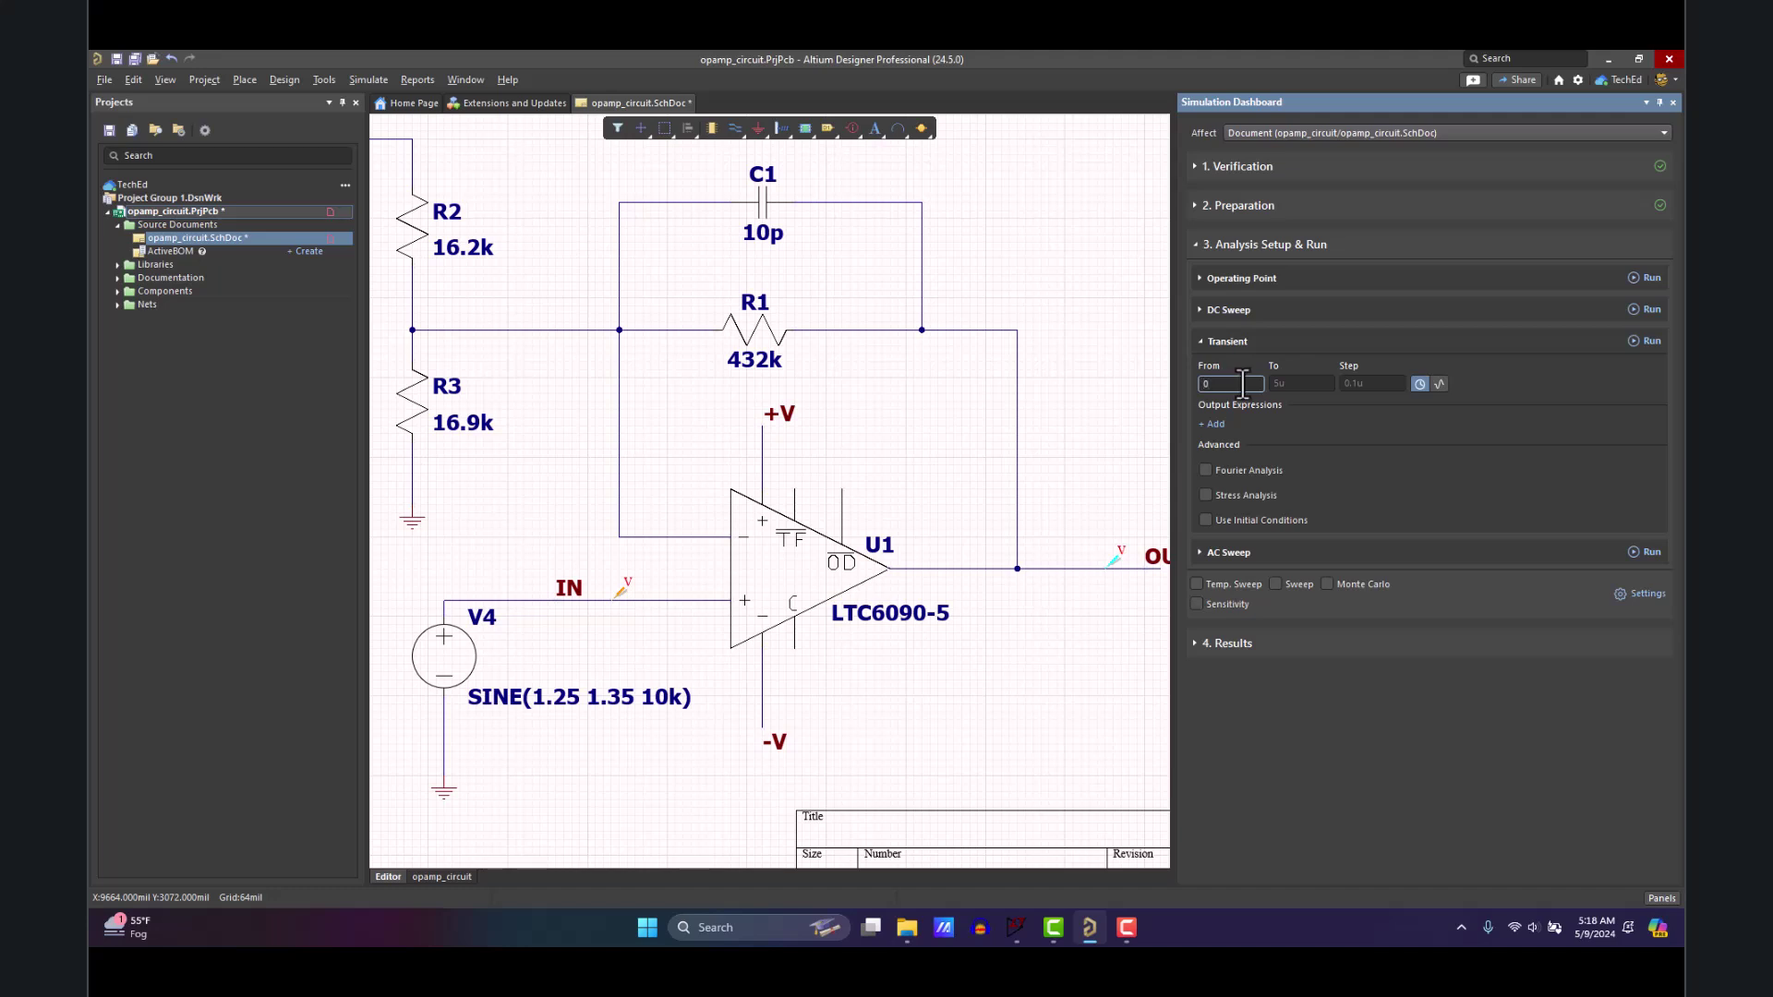
click(1302, 384)
text(250u)
click(1343, 387)
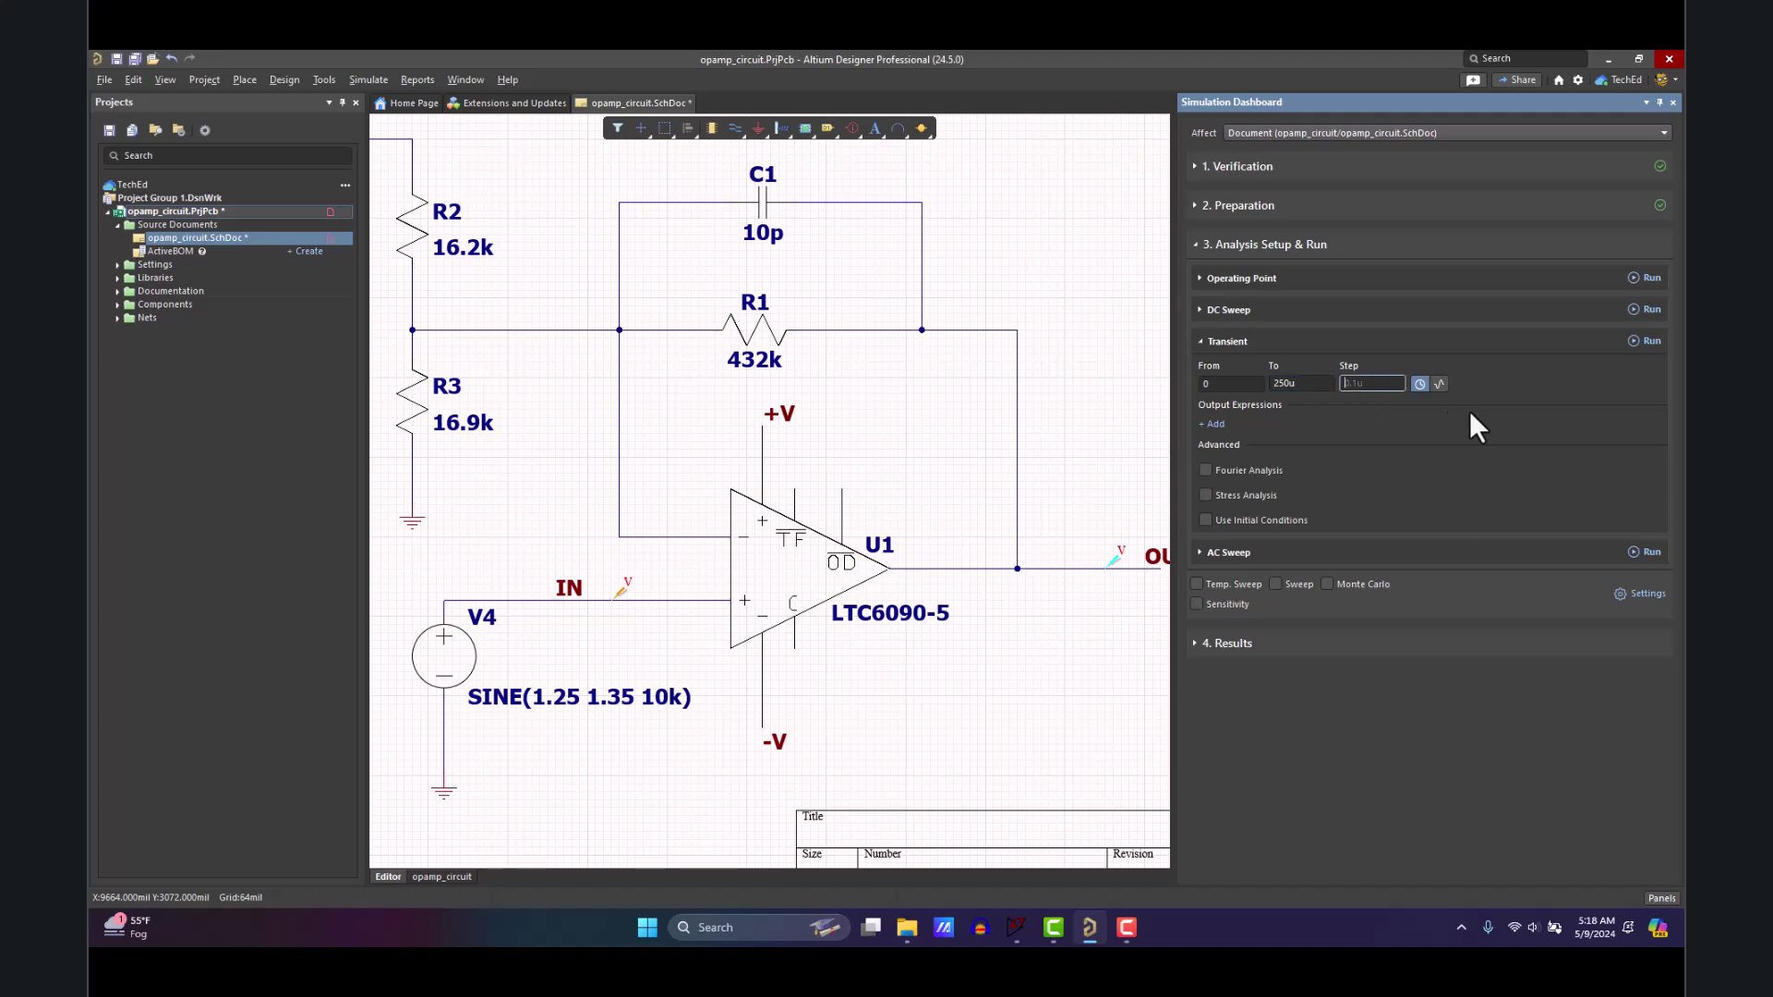
click(1651, 344)
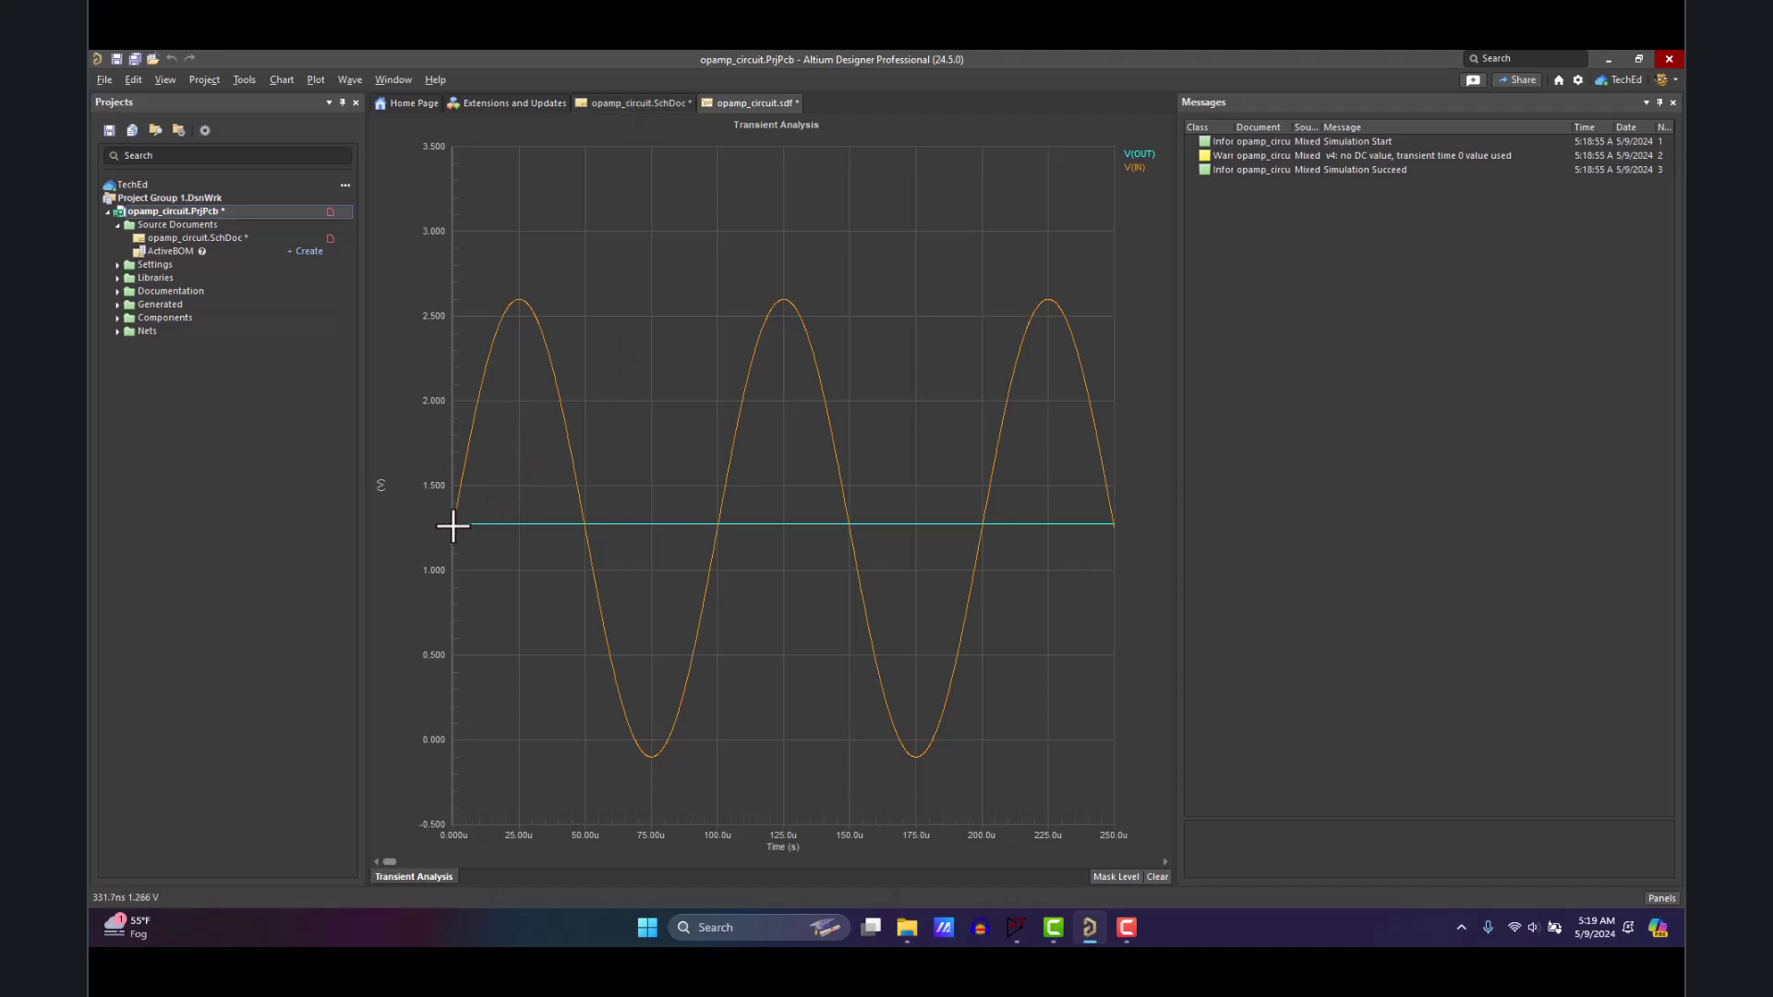
- Back on the schematic, check V4's sine source: 1.25 V offset, 1.35 V amplitude, 10k
click(628, 103)
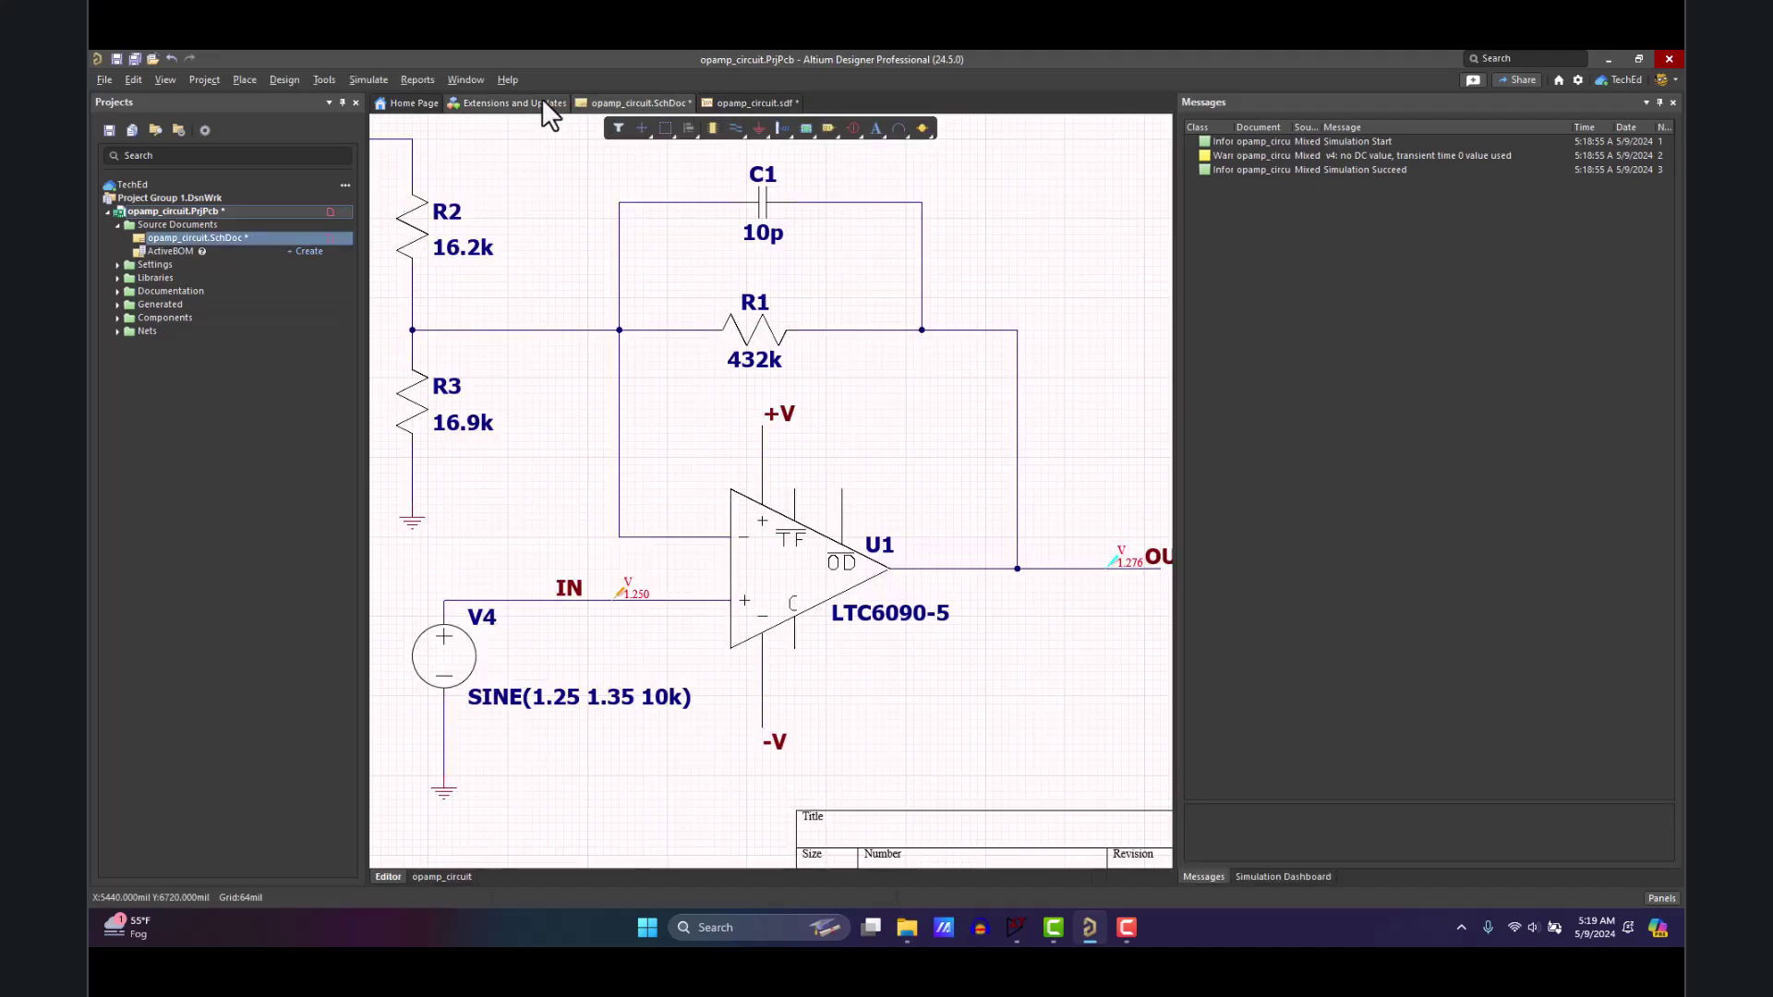
right_drag(534, 611, 551, 565)
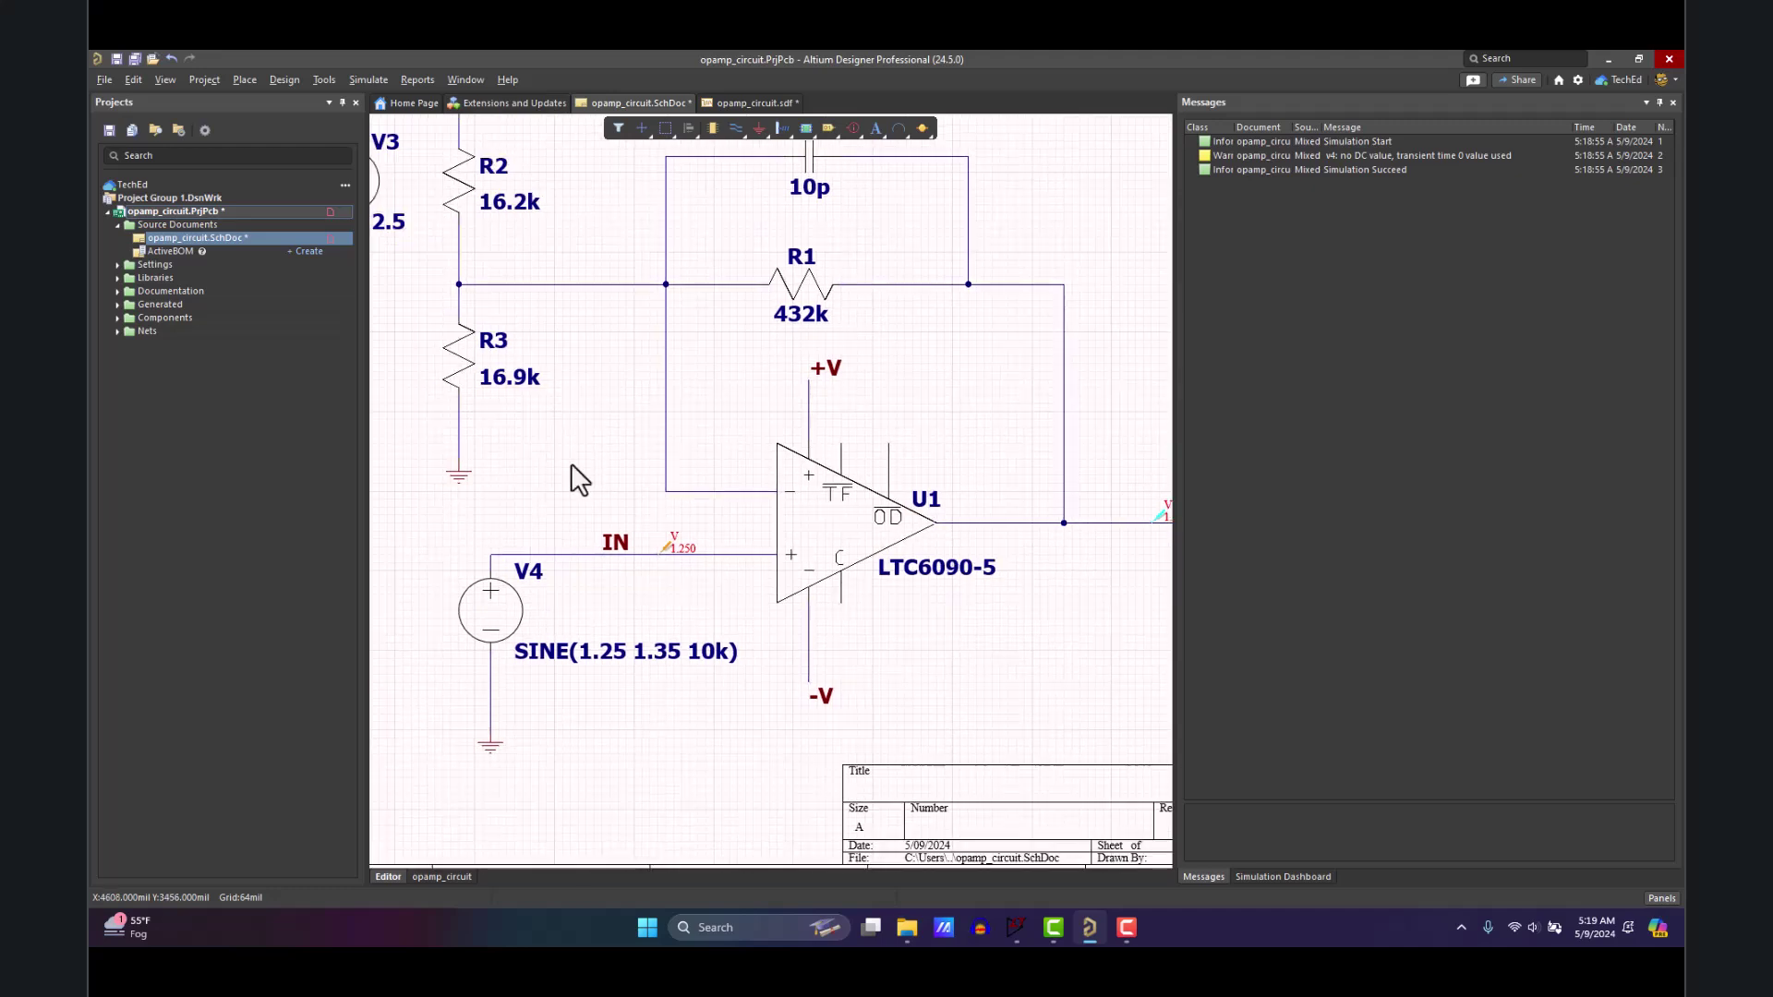
double_click(506, 617)
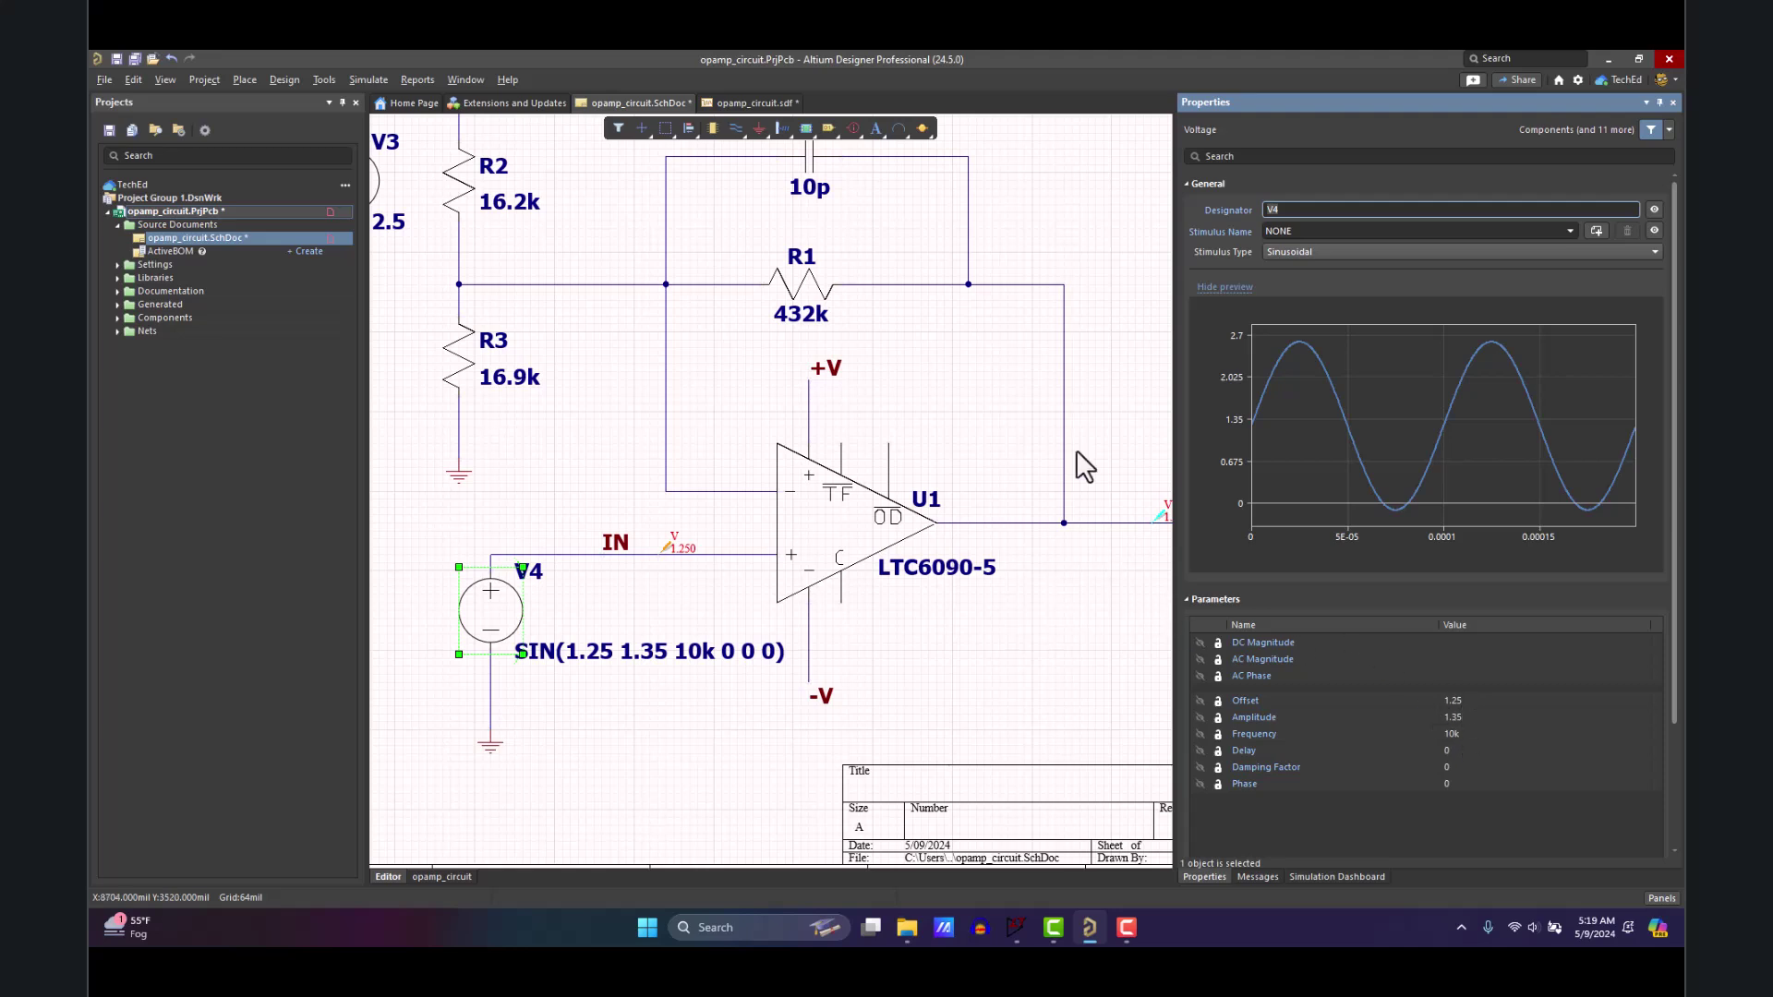
right_drag(1034, 447, 889, 432)
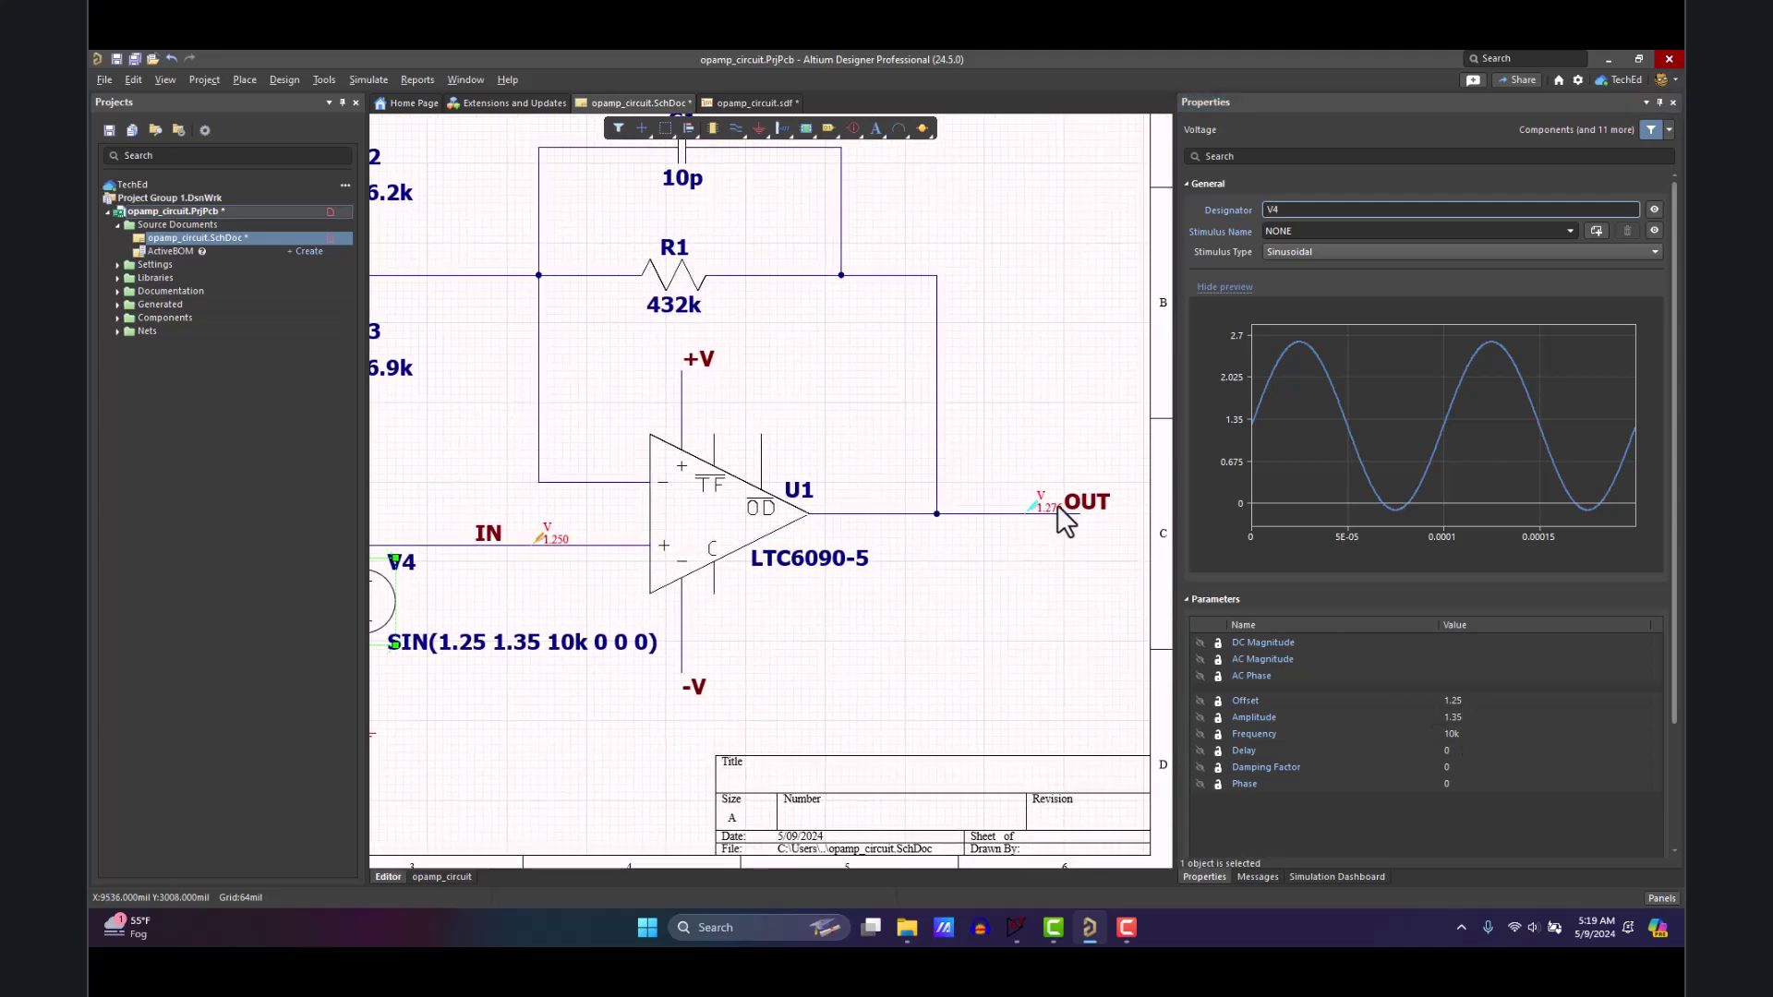
click(743, 103)
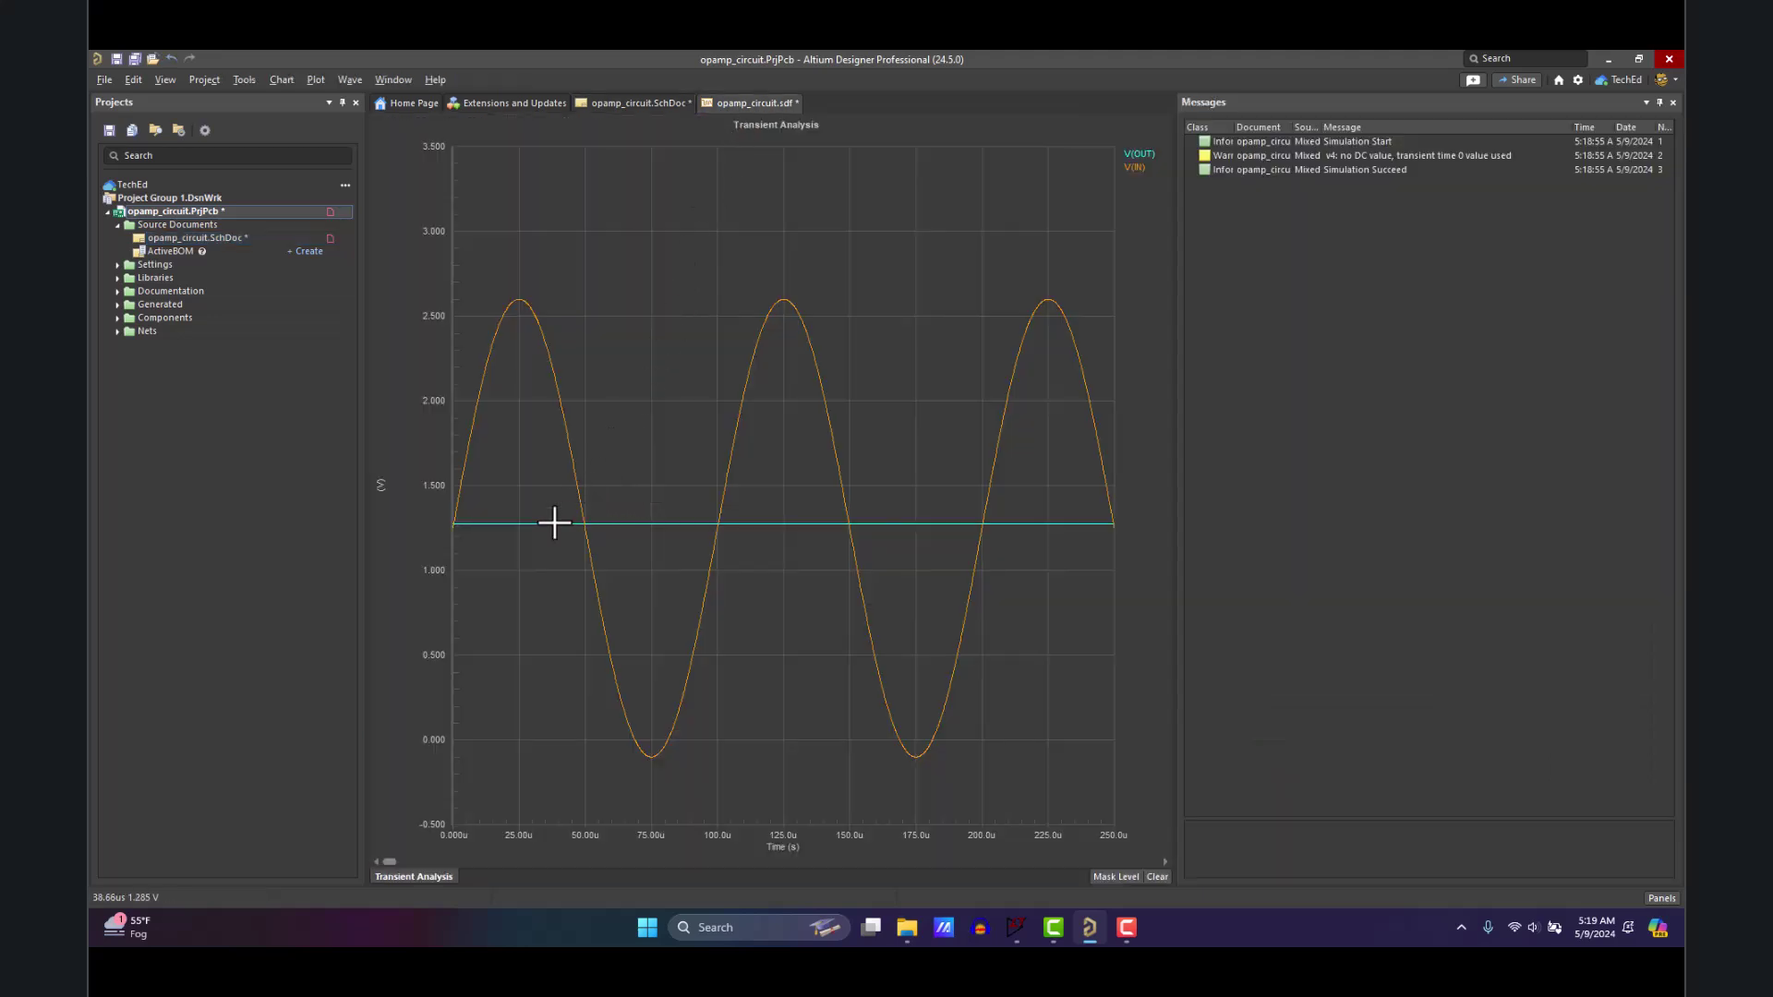
click(629, 106)
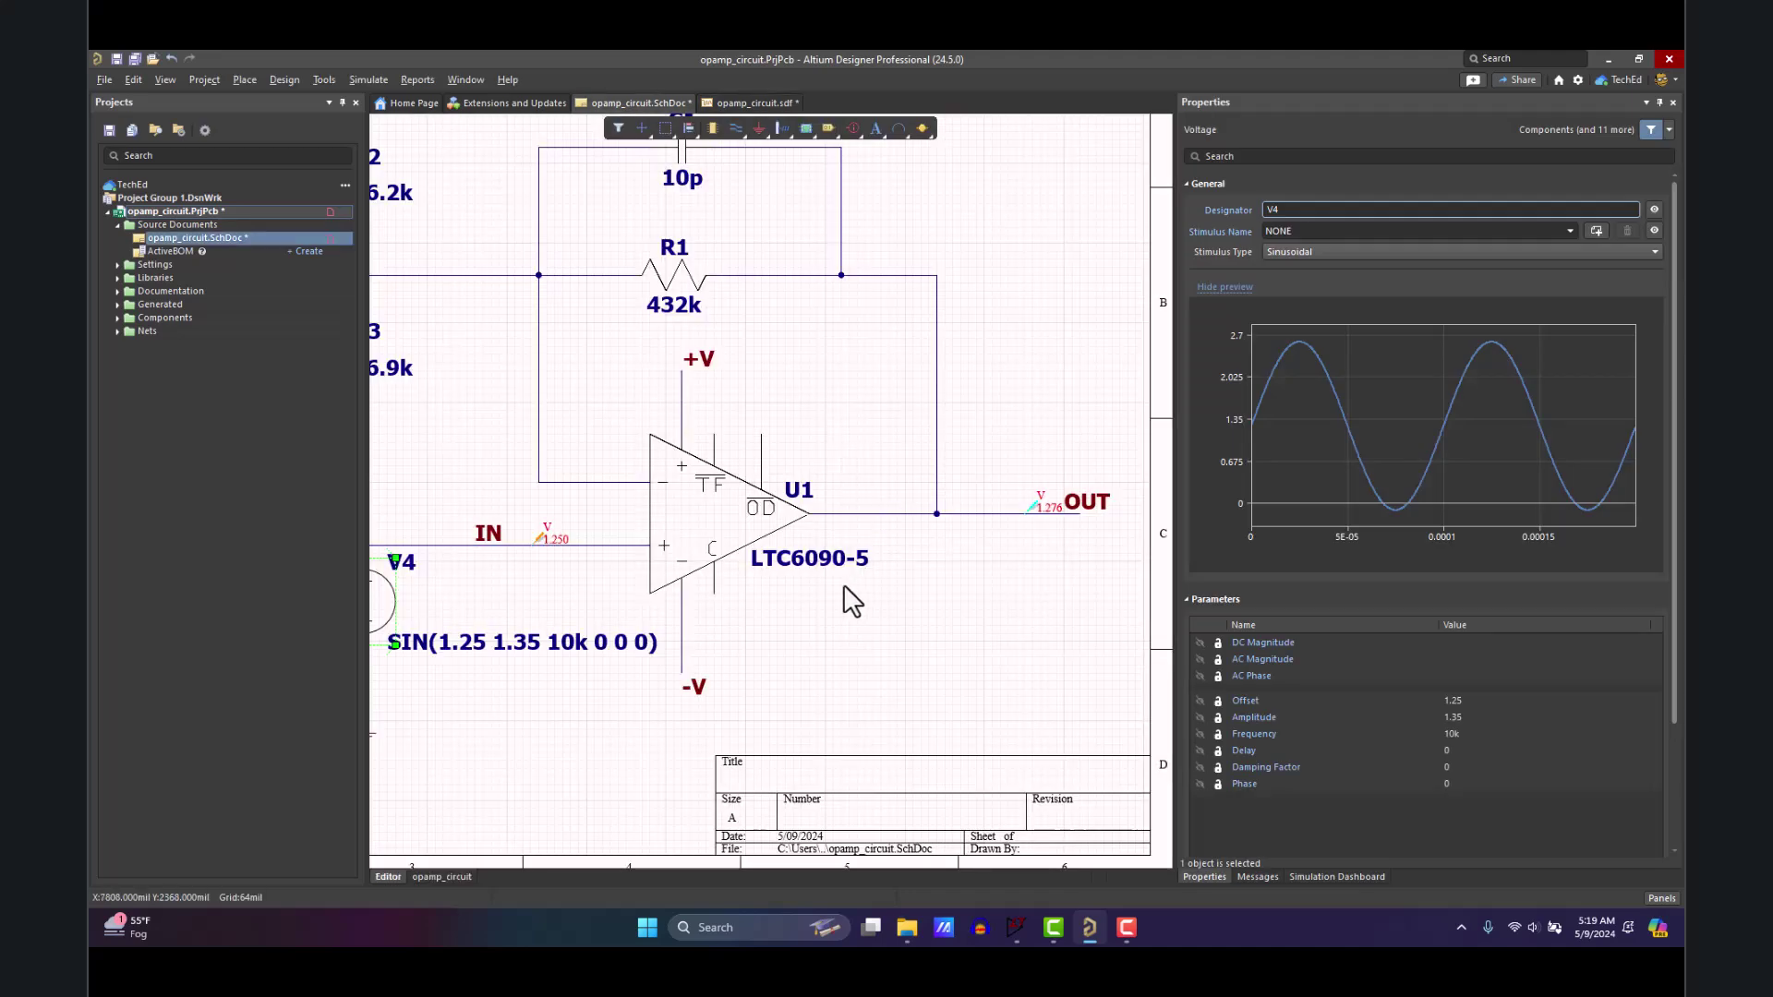
- Delete the LTC6090-5 op-amp U1, leaving its wires unconnected
click(709, 522)
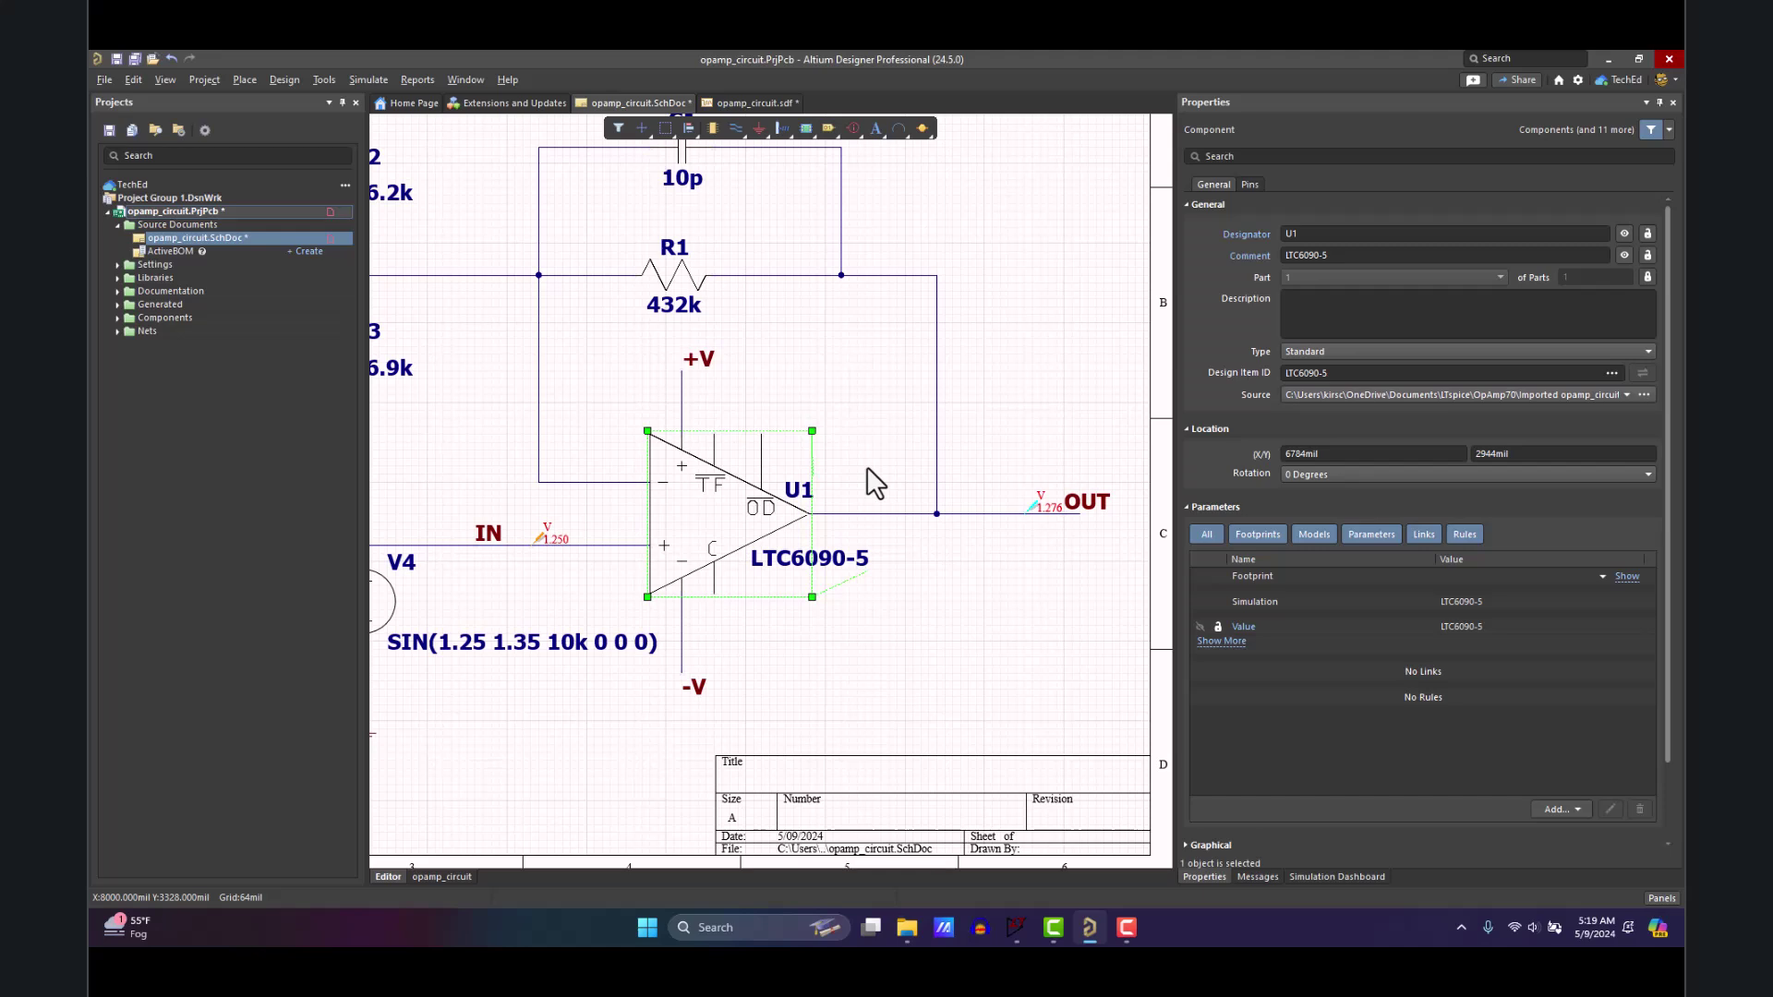
scroll(1430, 731, down, 1)
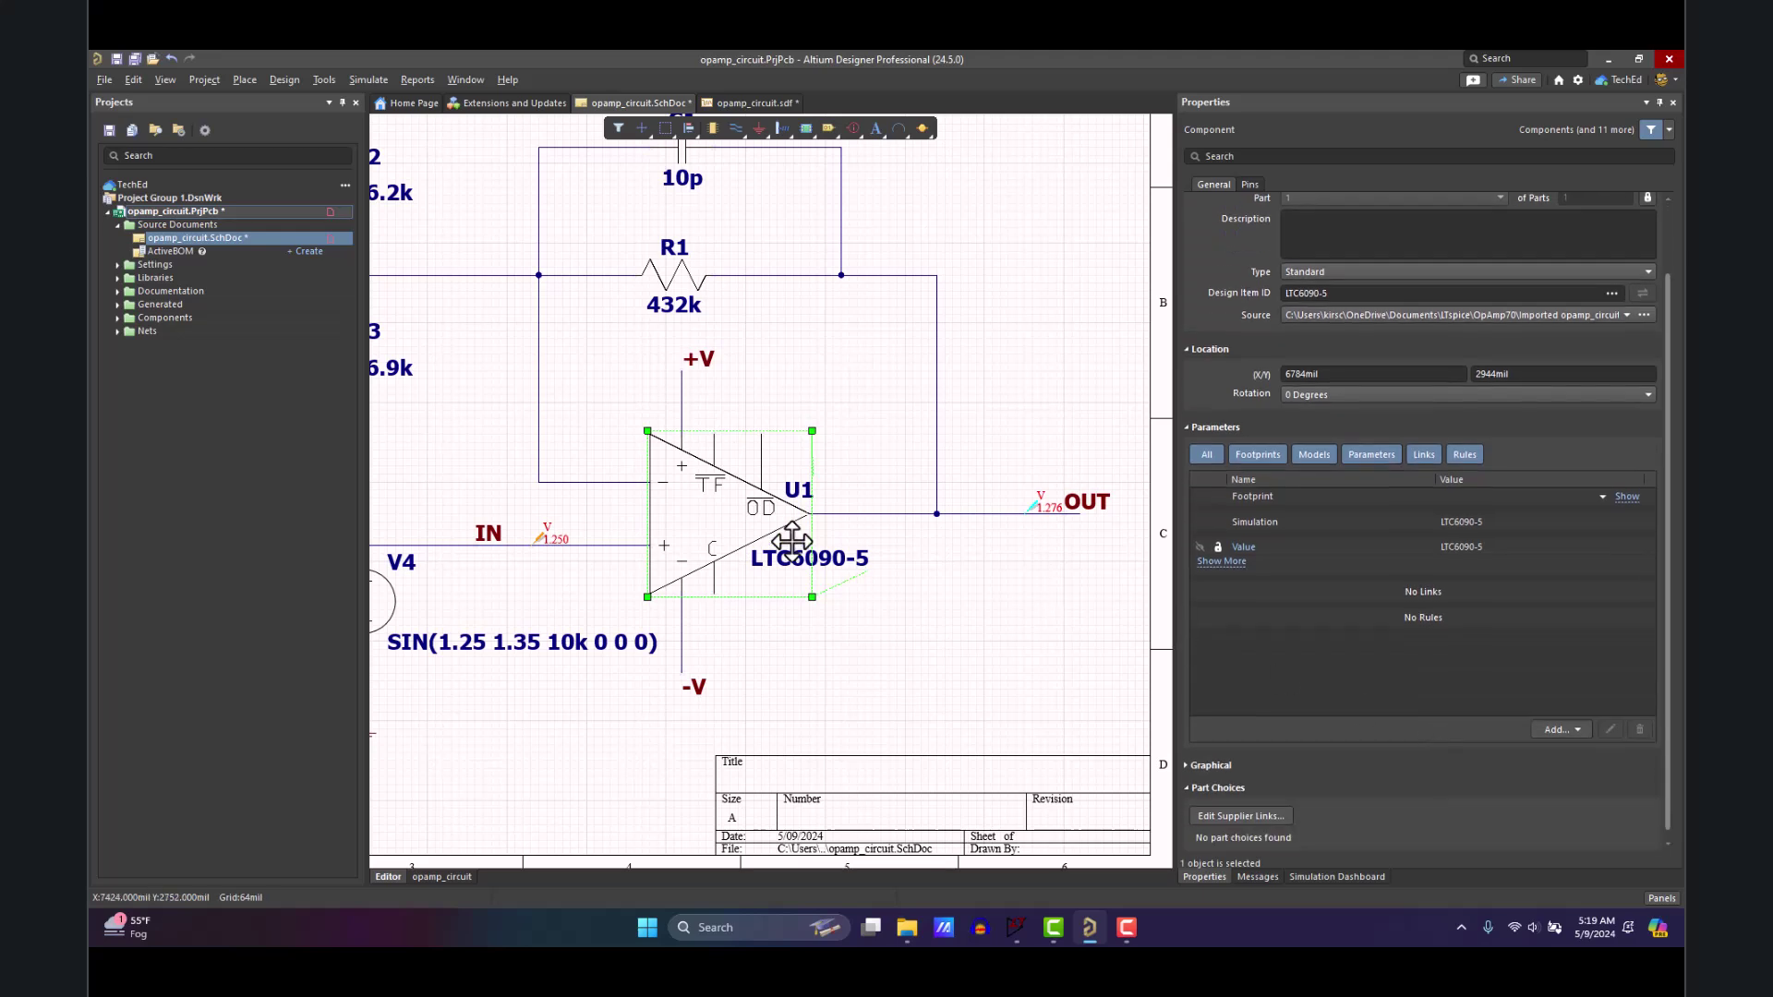
key(Delete)
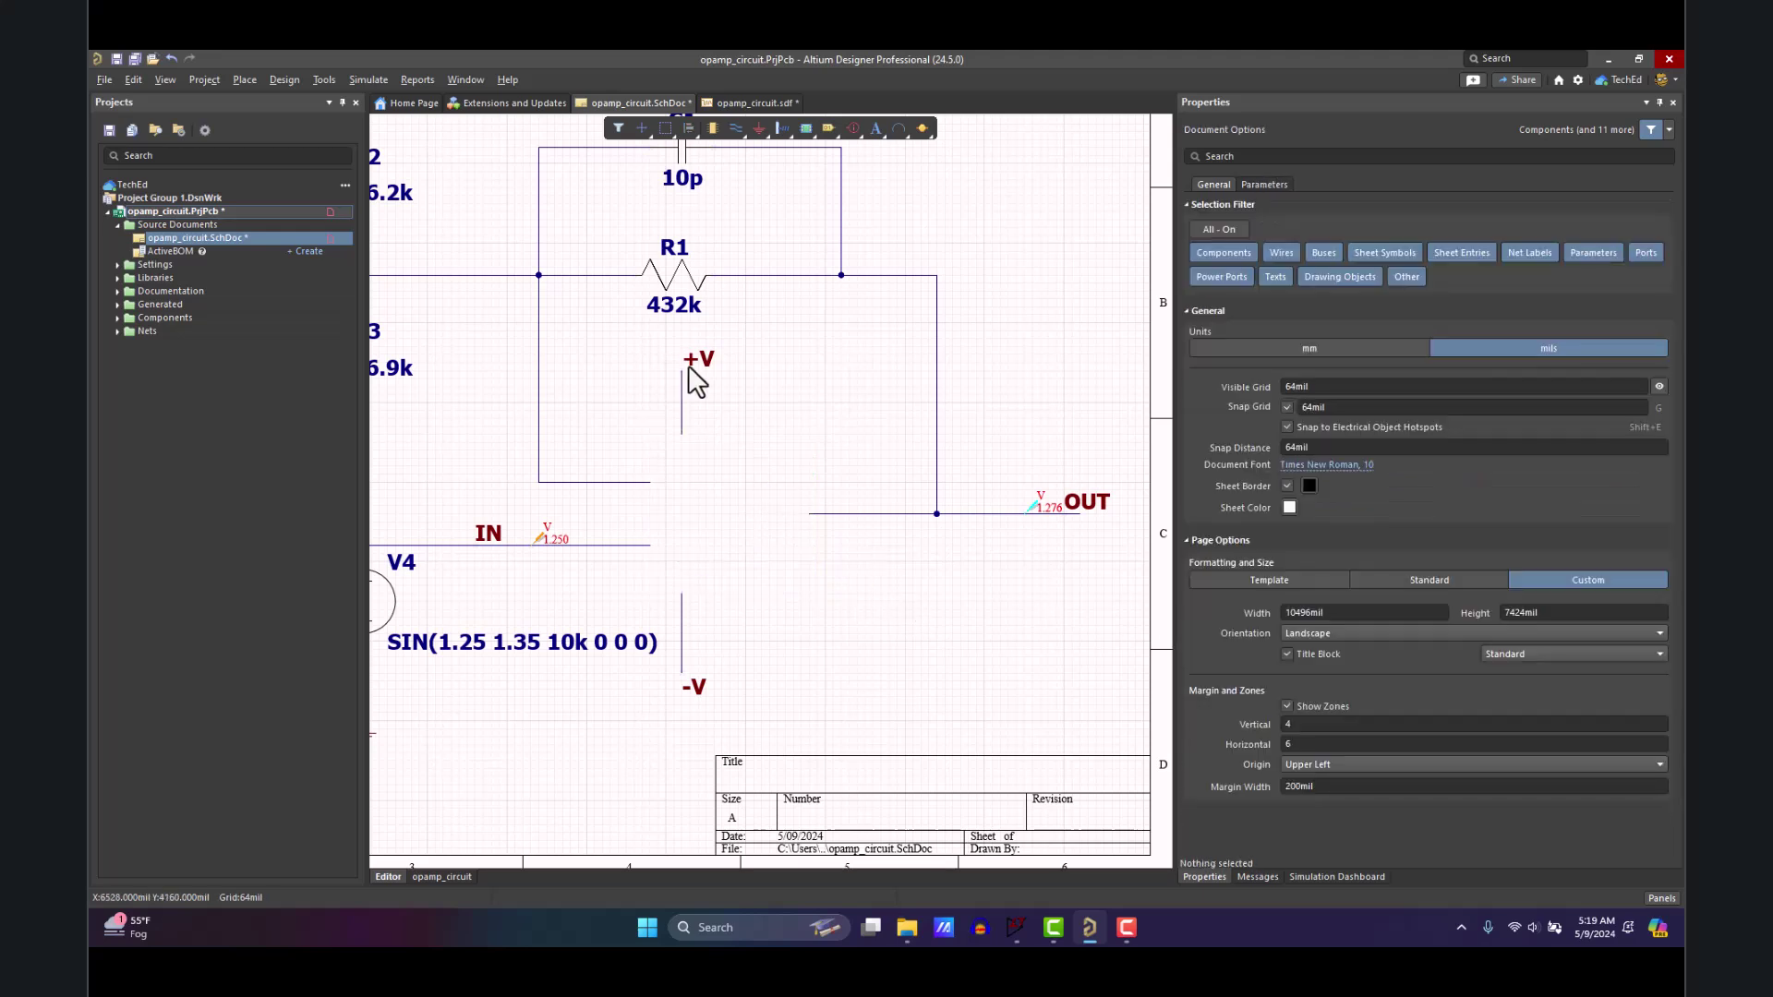
- Place a generic 'OpAmp with power terminals' simulation component where the old op-amp was
click(371, 79)
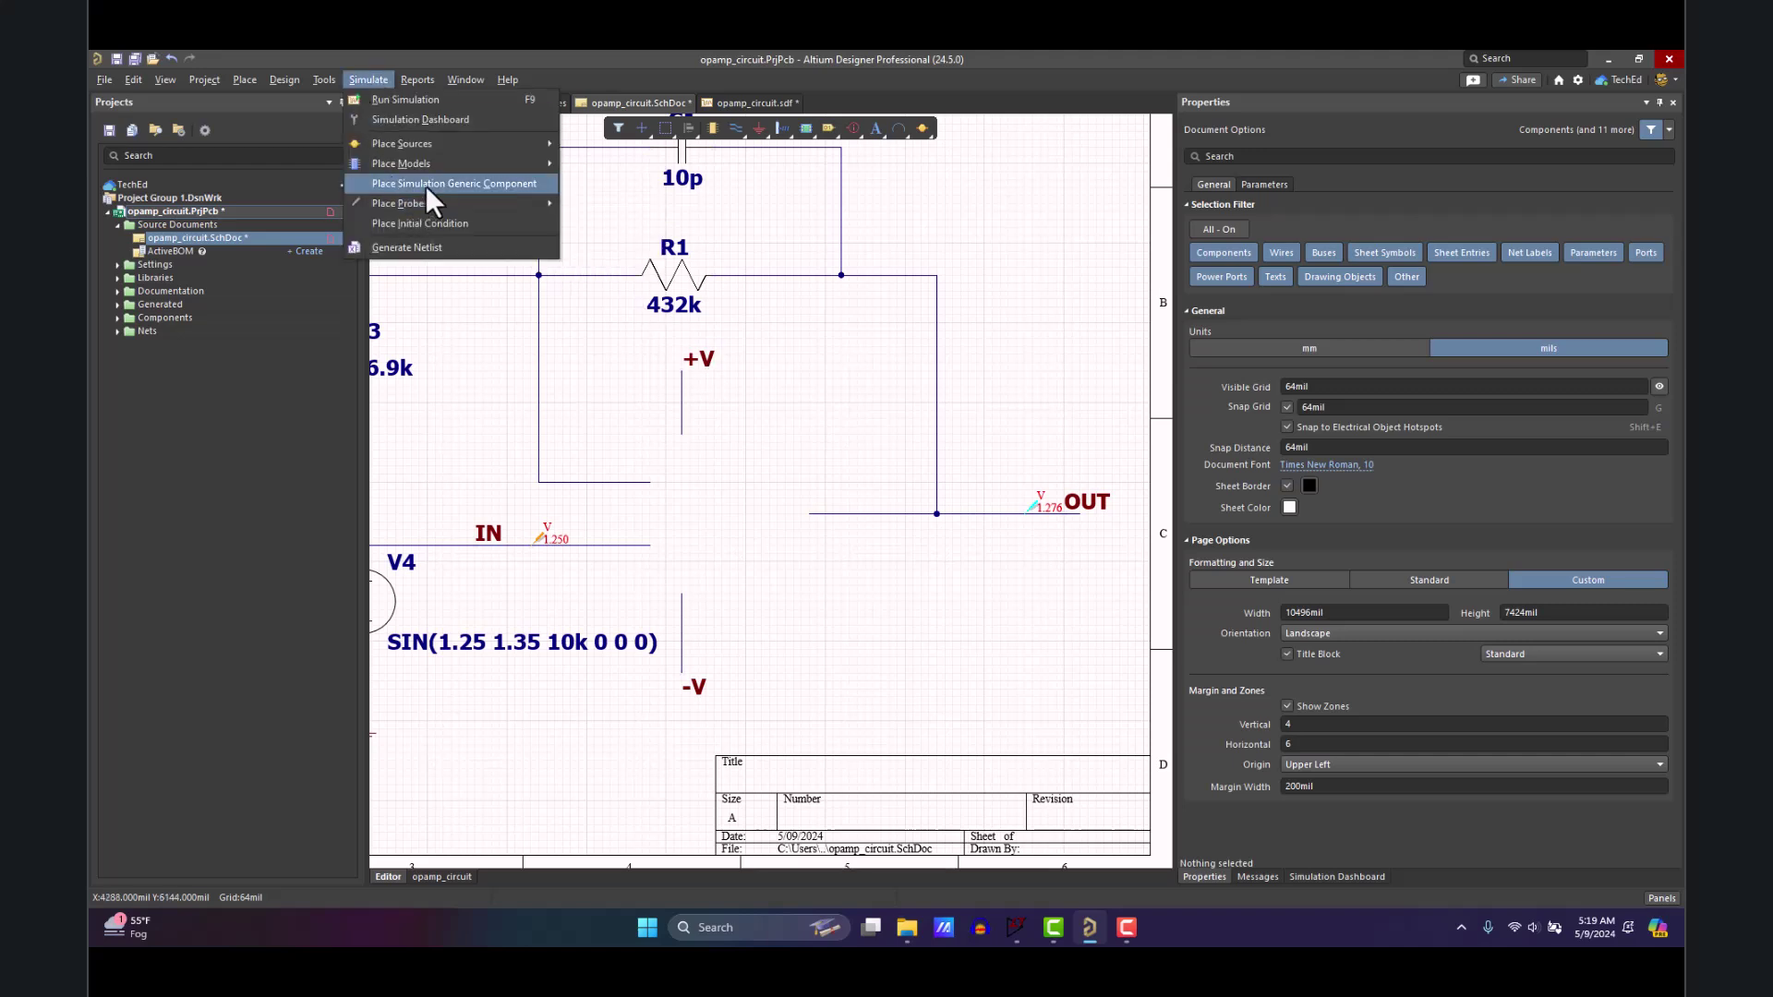
click(425, 183)
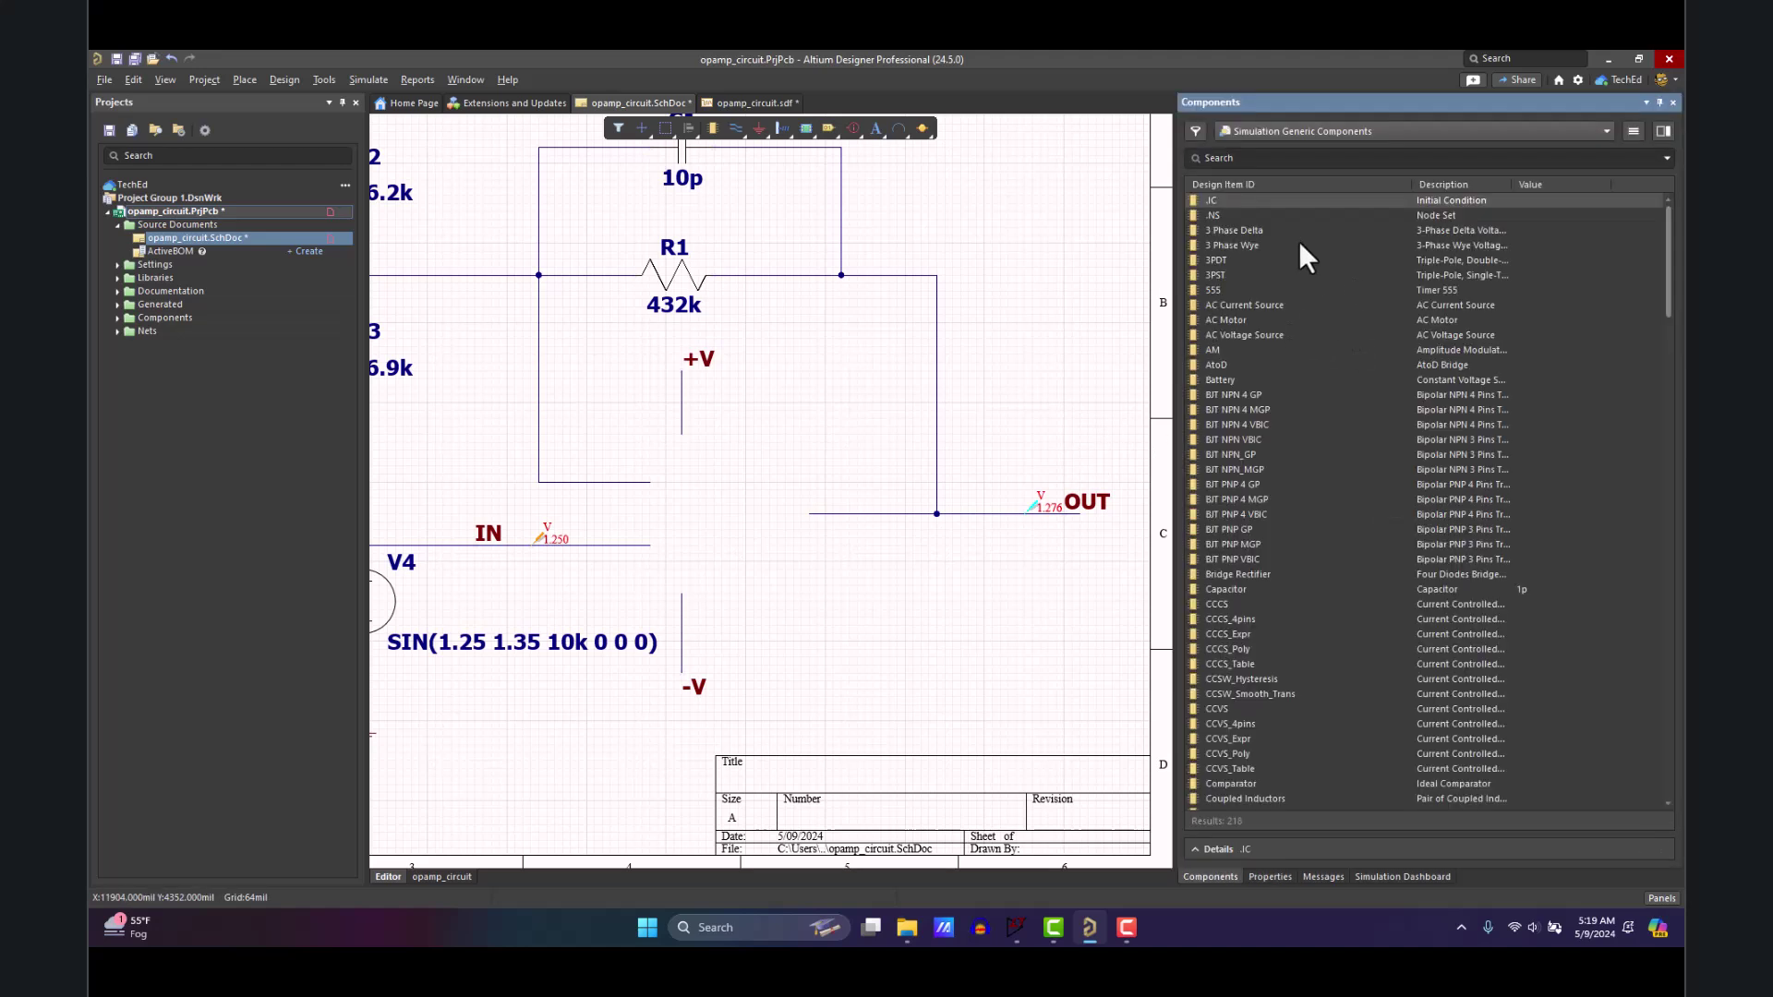
scroll(1321, 487, down, 20)
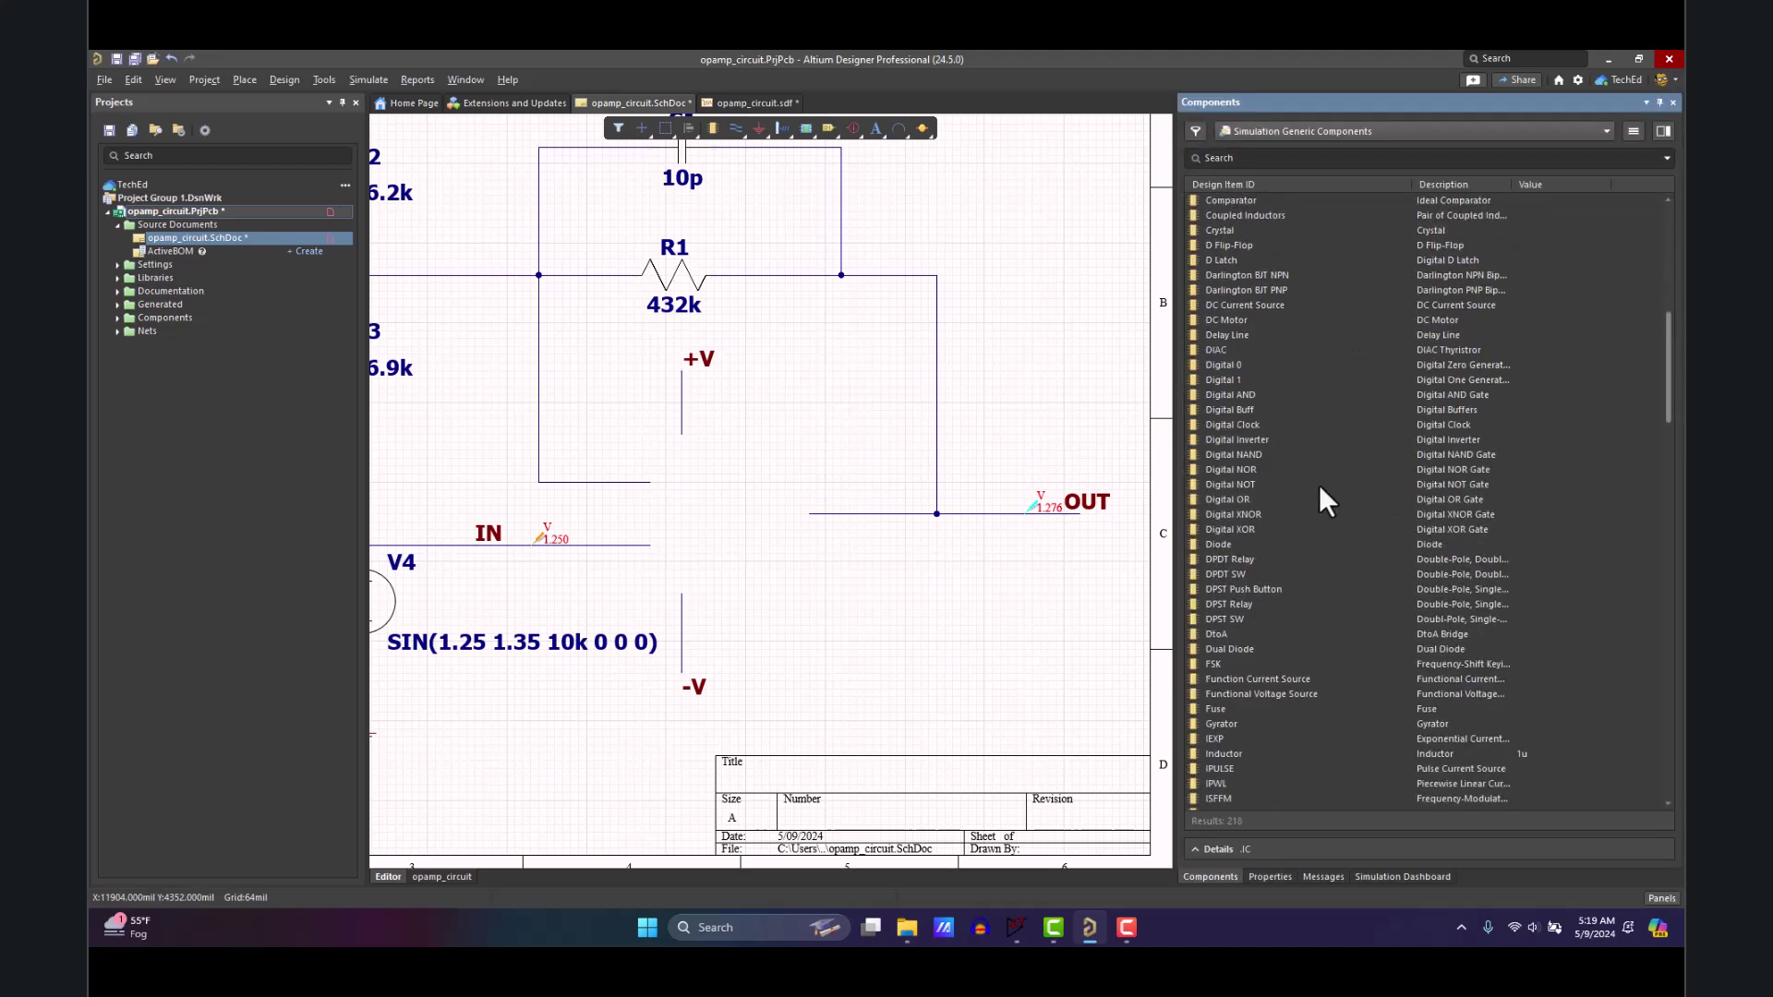
scroll(1321, 489, down, 12)
click(1271, 159)
text(opamp)
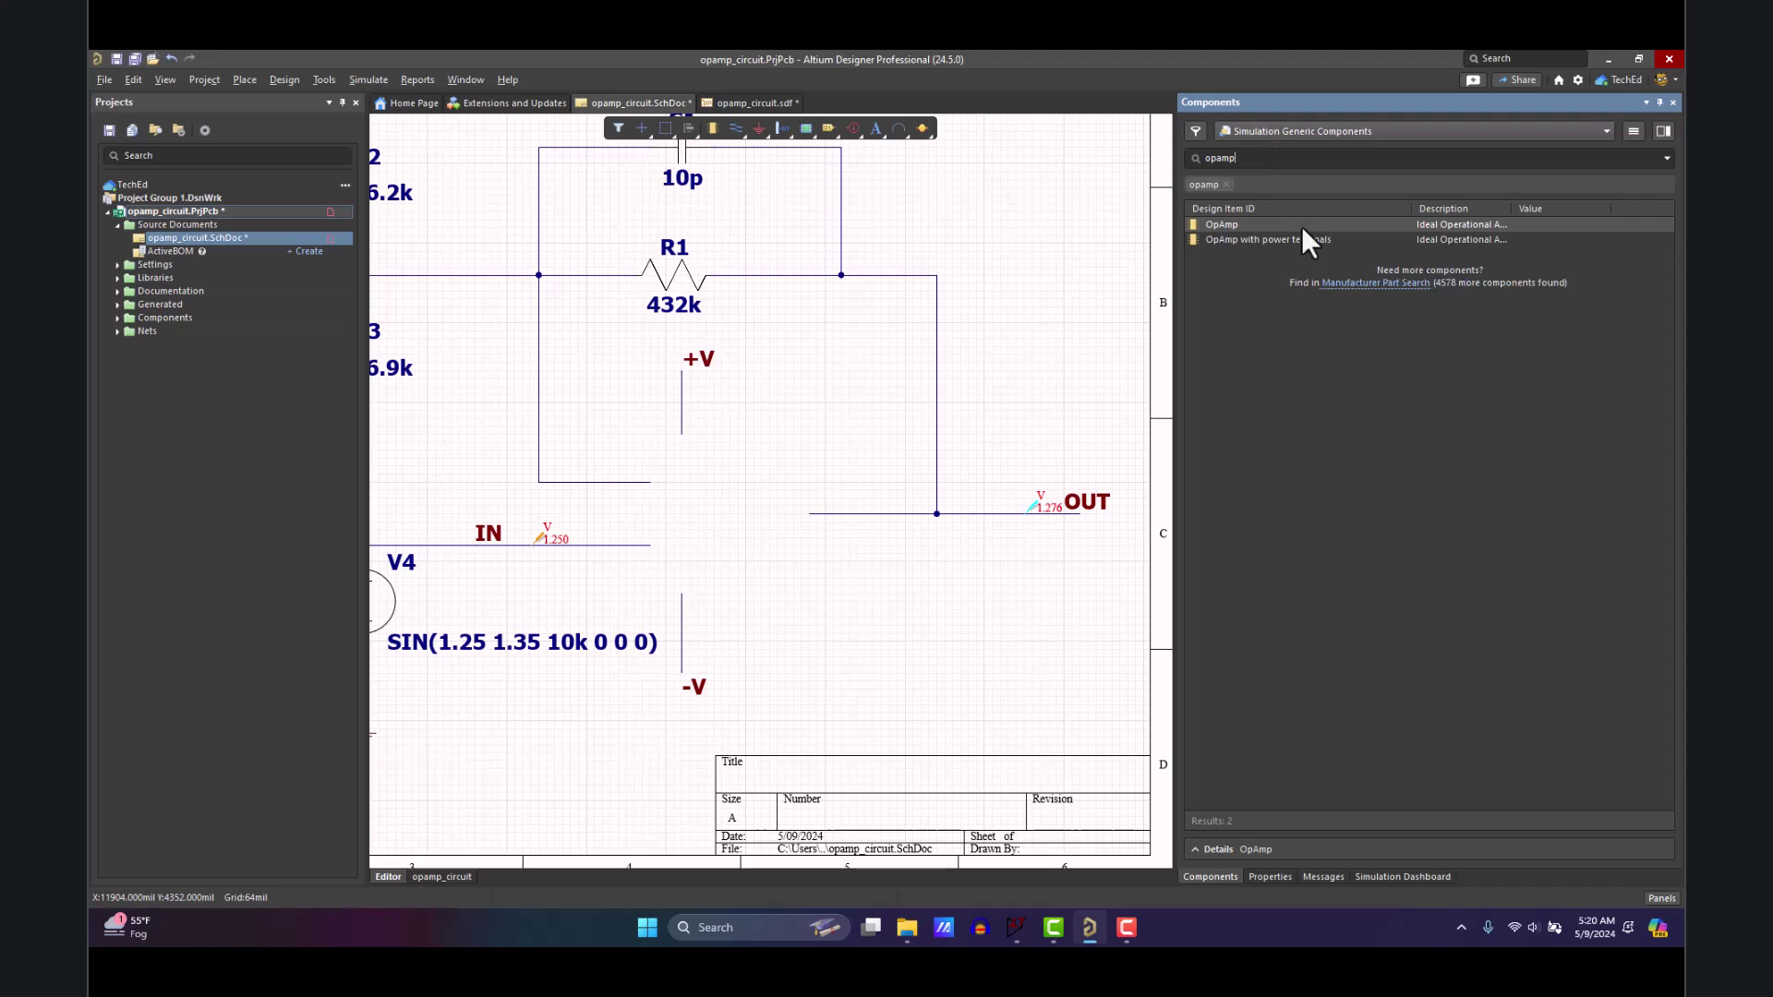
double_click(1246, 242)
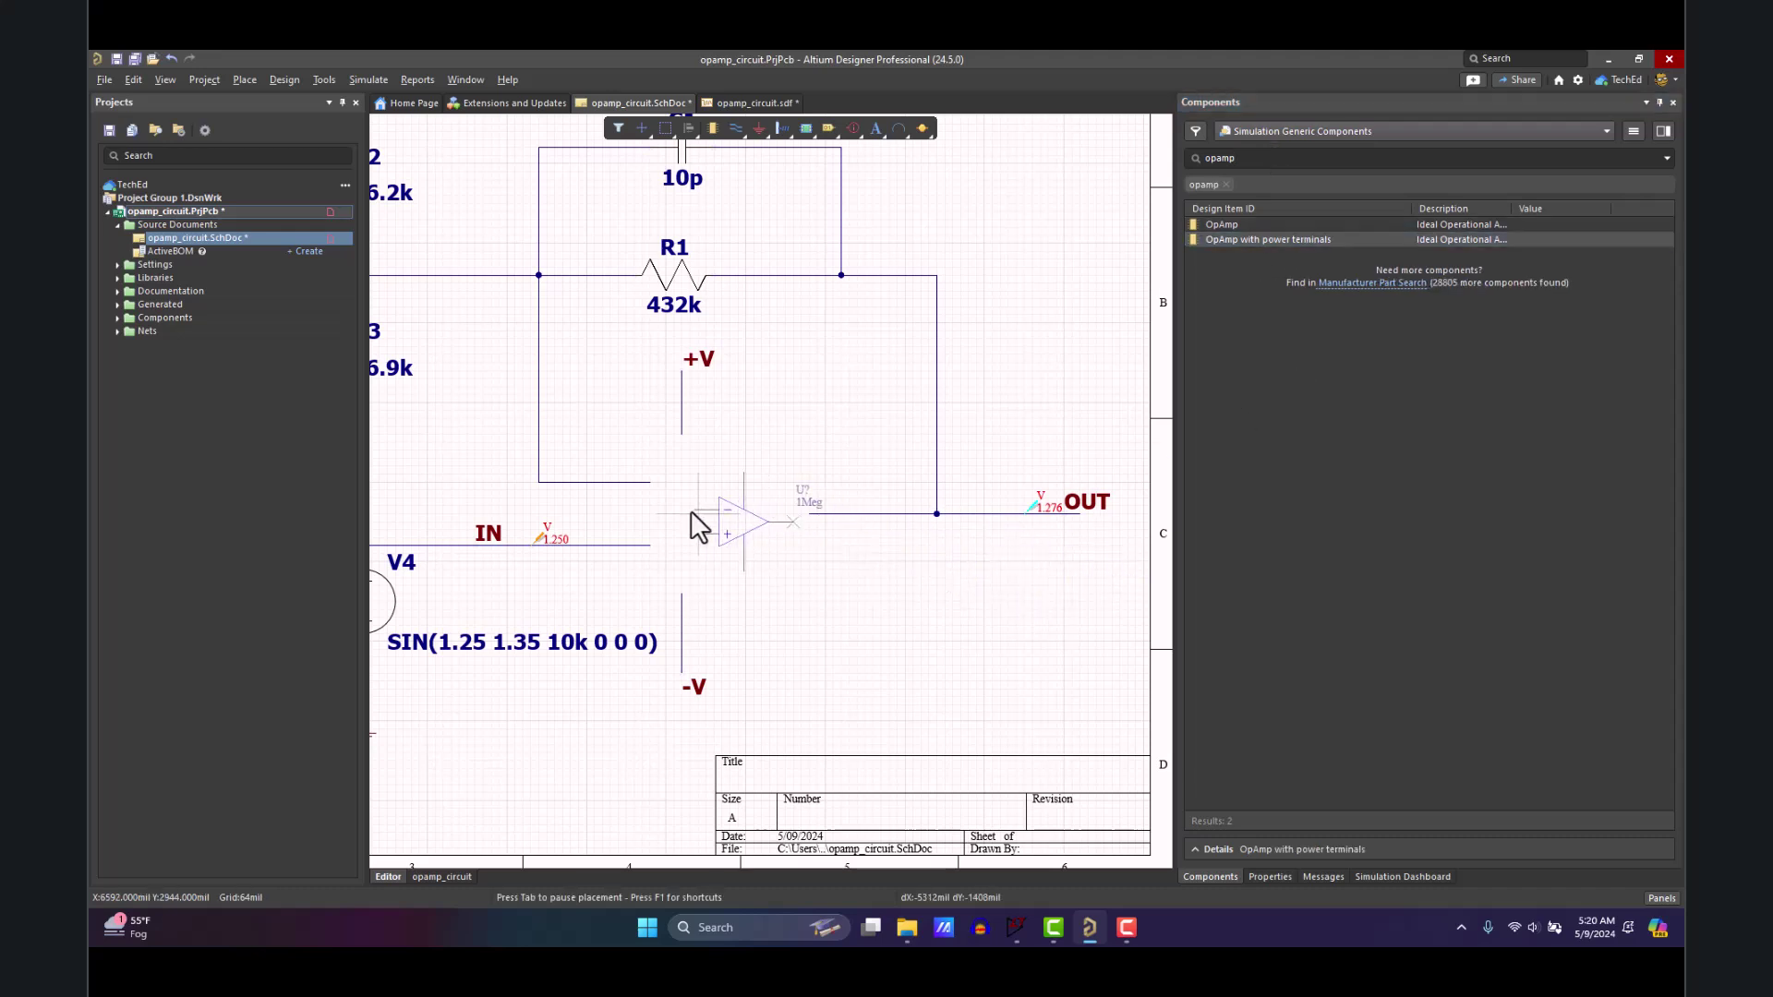
click(682, 510)
key(Escape)
click(762, 554)
drag(746, 545, 727, 566)
- Wire the op-amp: IN to +input, -input to feedback, +V and -V to power pins, output to OUT
key(ctrl+w)
click(650, 545)
key(shift+space)
key(shift+space)
click(695, 525)
click(682, 500)
click(650, 482)
click(683, 434)
click(730, 461)
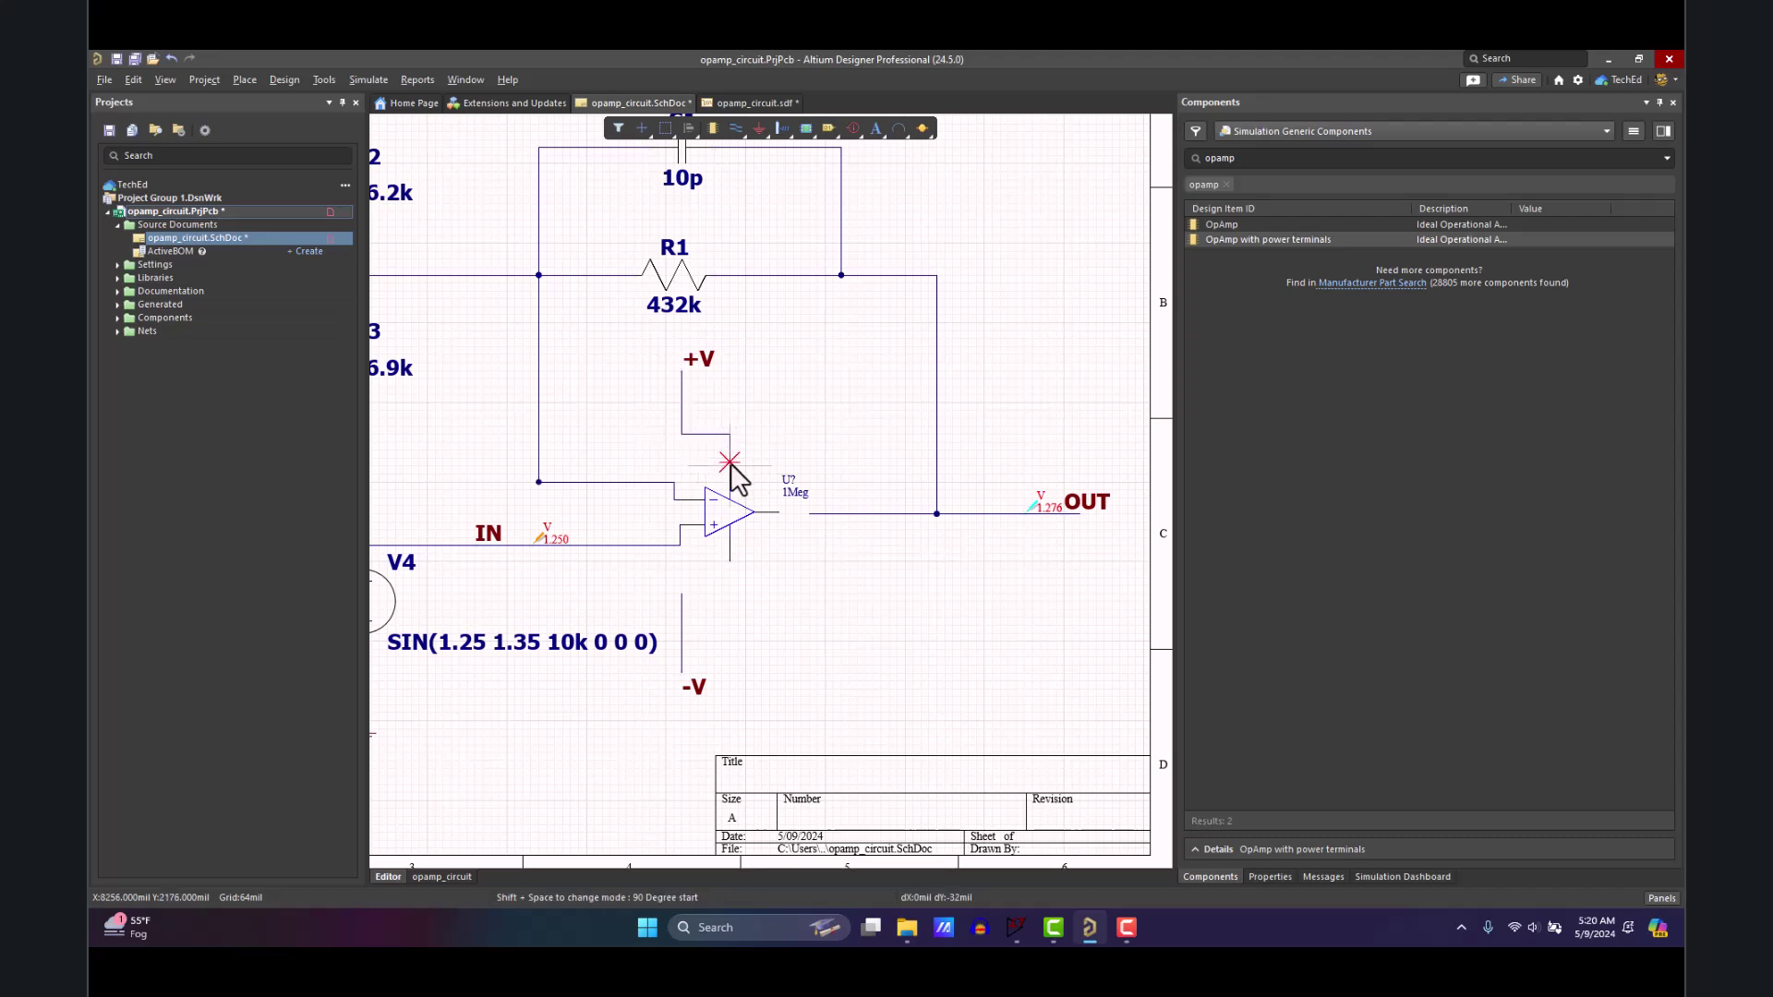
click(730, 562)
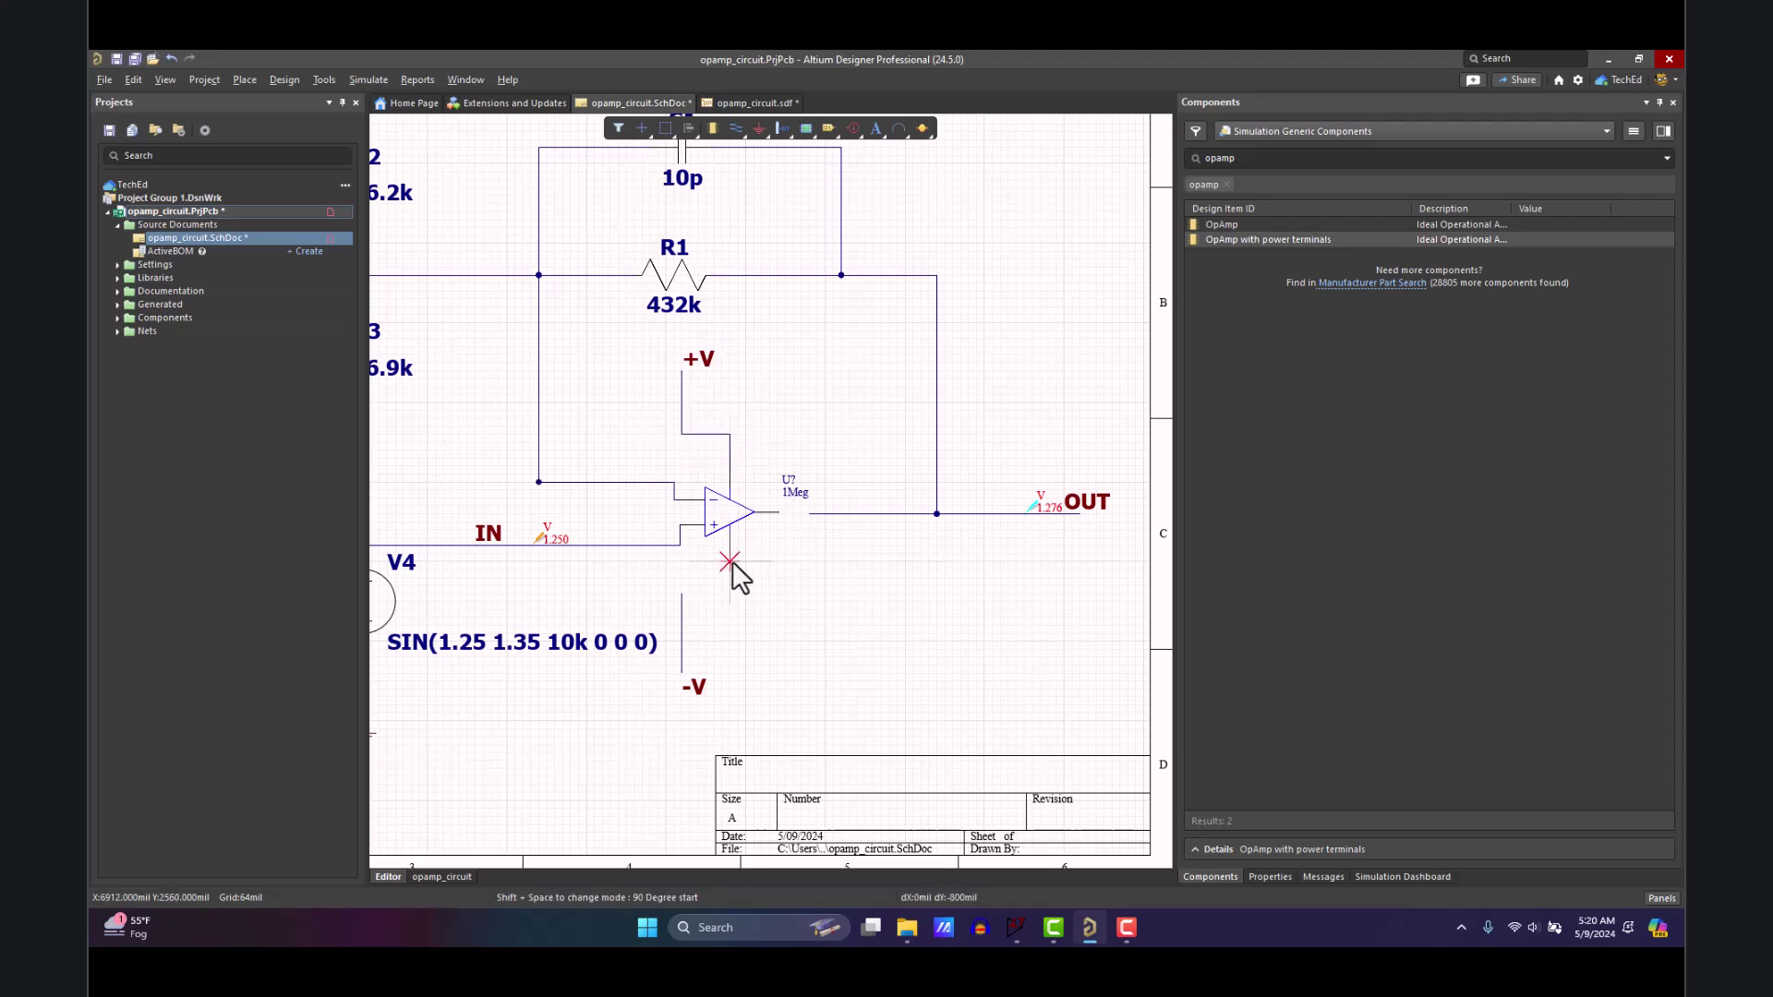
click(681, 593)
click(781, 512)
click(807, 513)
right_click(891, 552)
click(947, 602)
- Save the schematic and quietly annotate it so the new op-amp becomes U1
key(ctrl+s)
ctrl+scroll(939, 601, down, 1)
right_drag(764, 589, 937, 618)
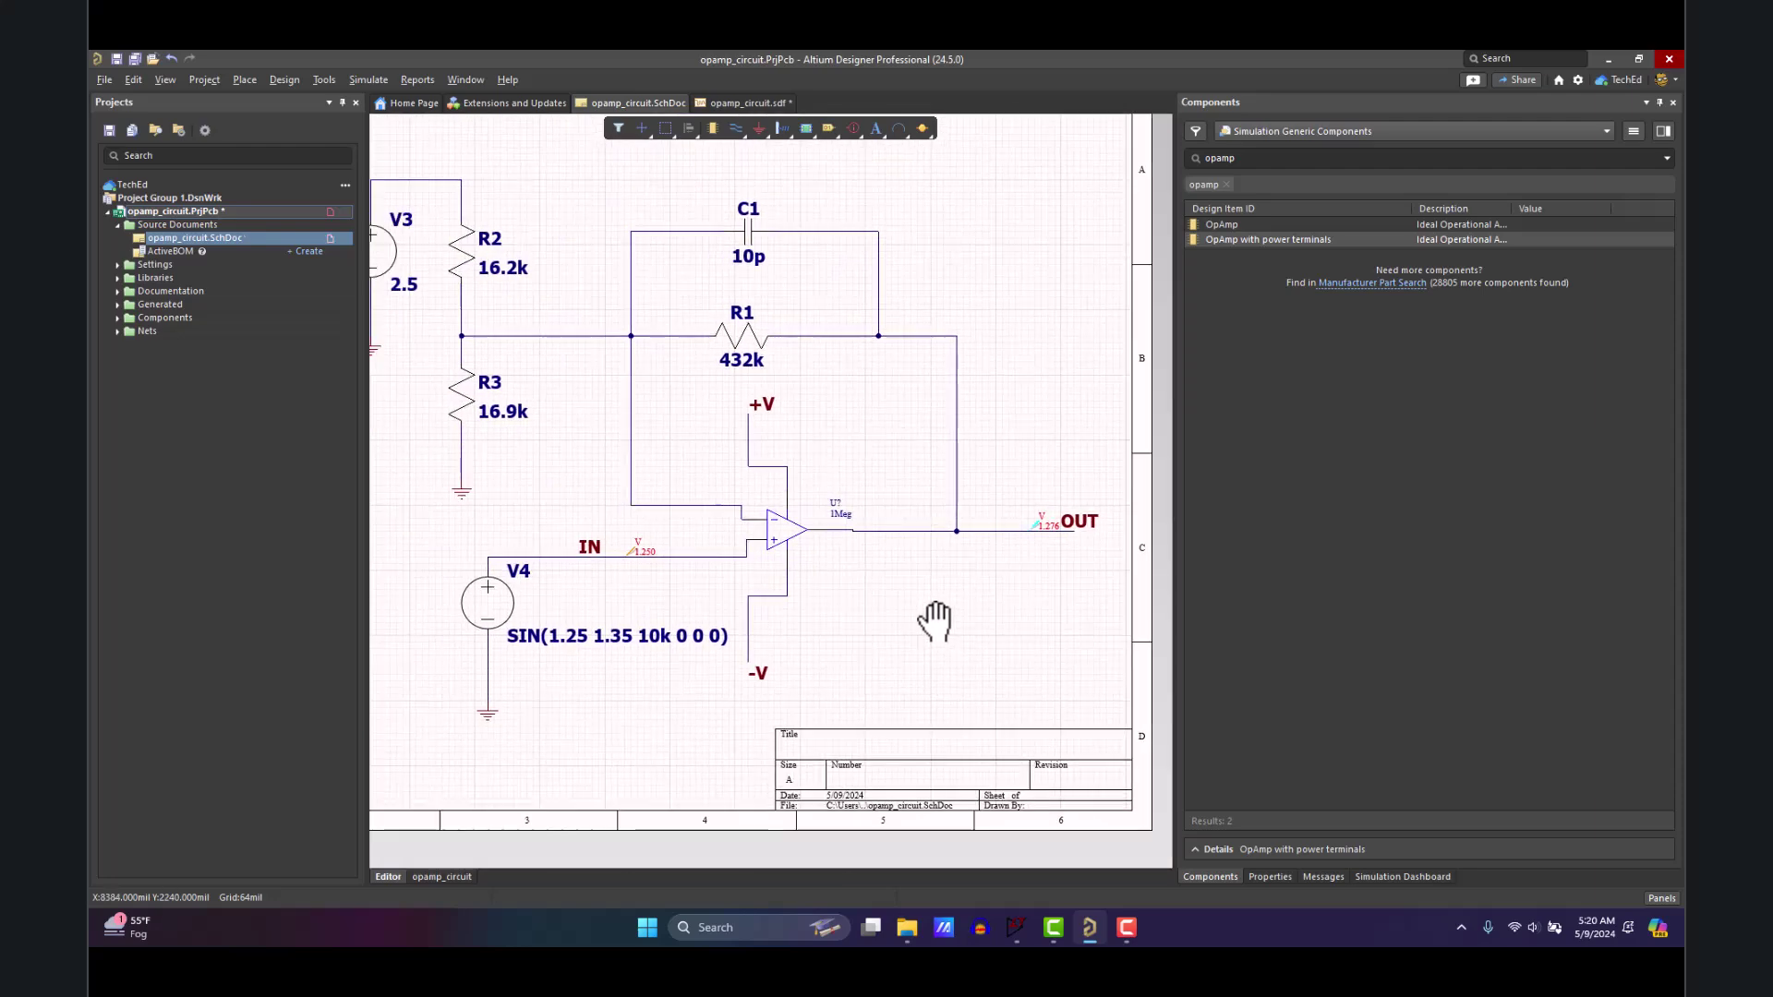
click(325, 80)
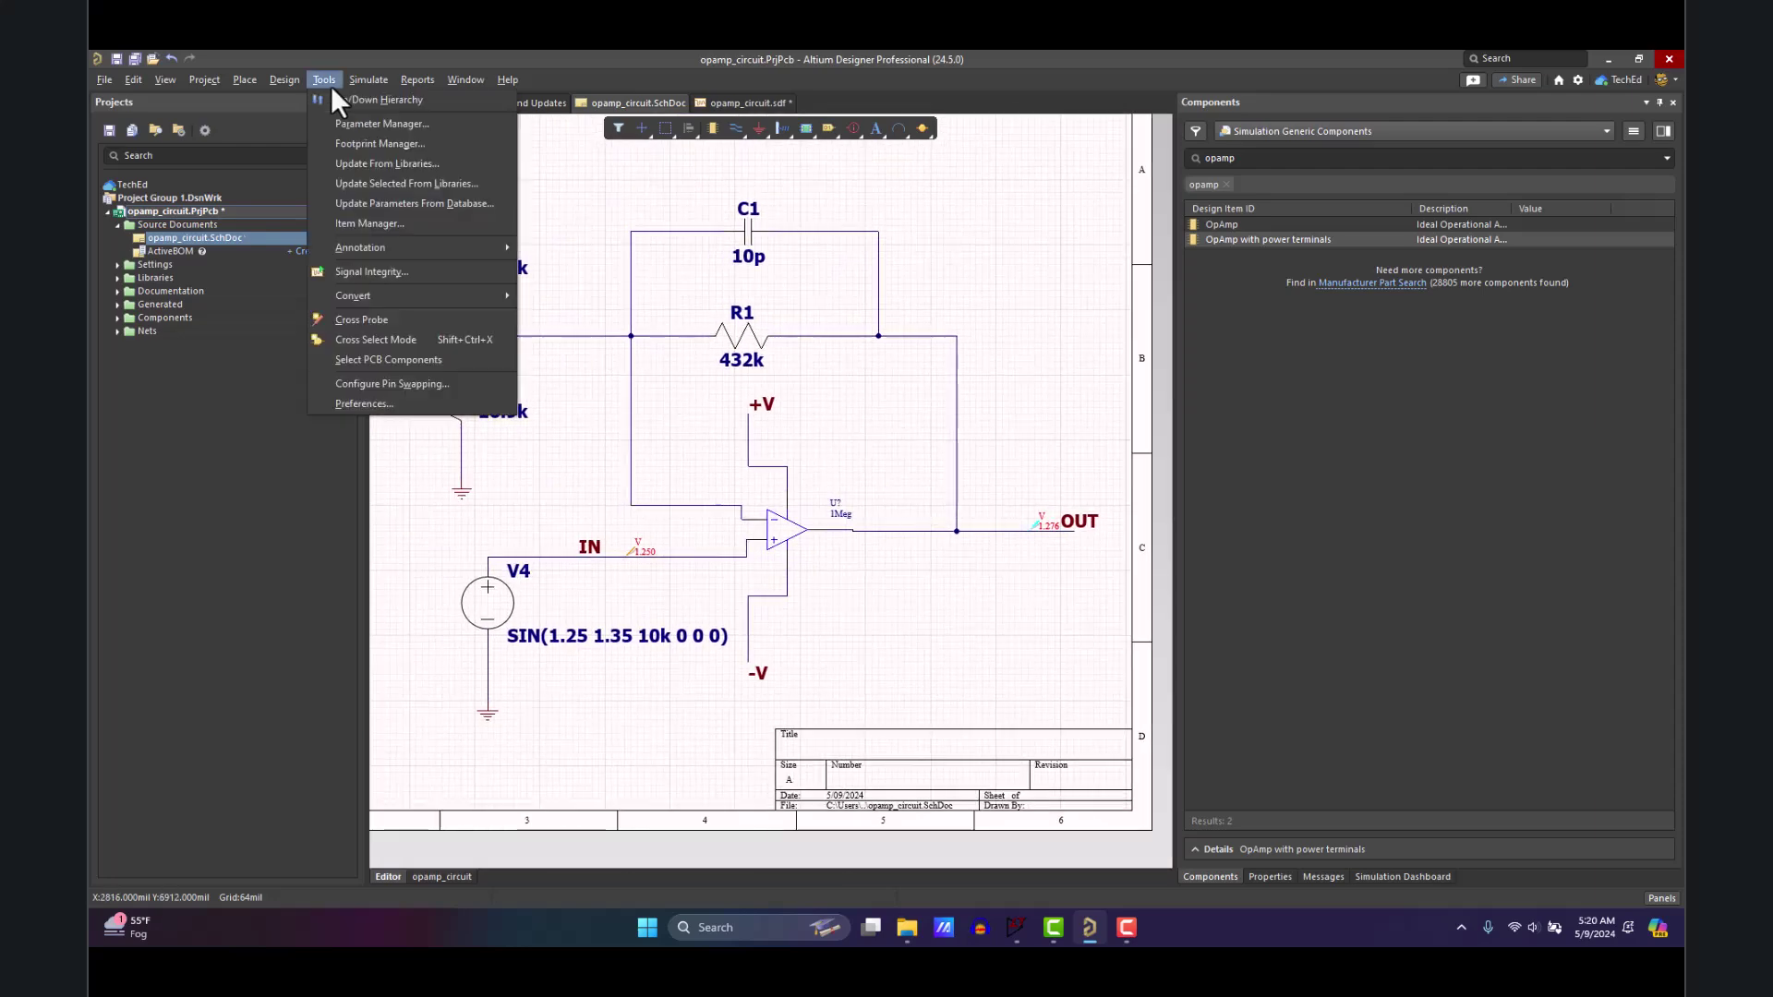
mouse_move(380, 246)
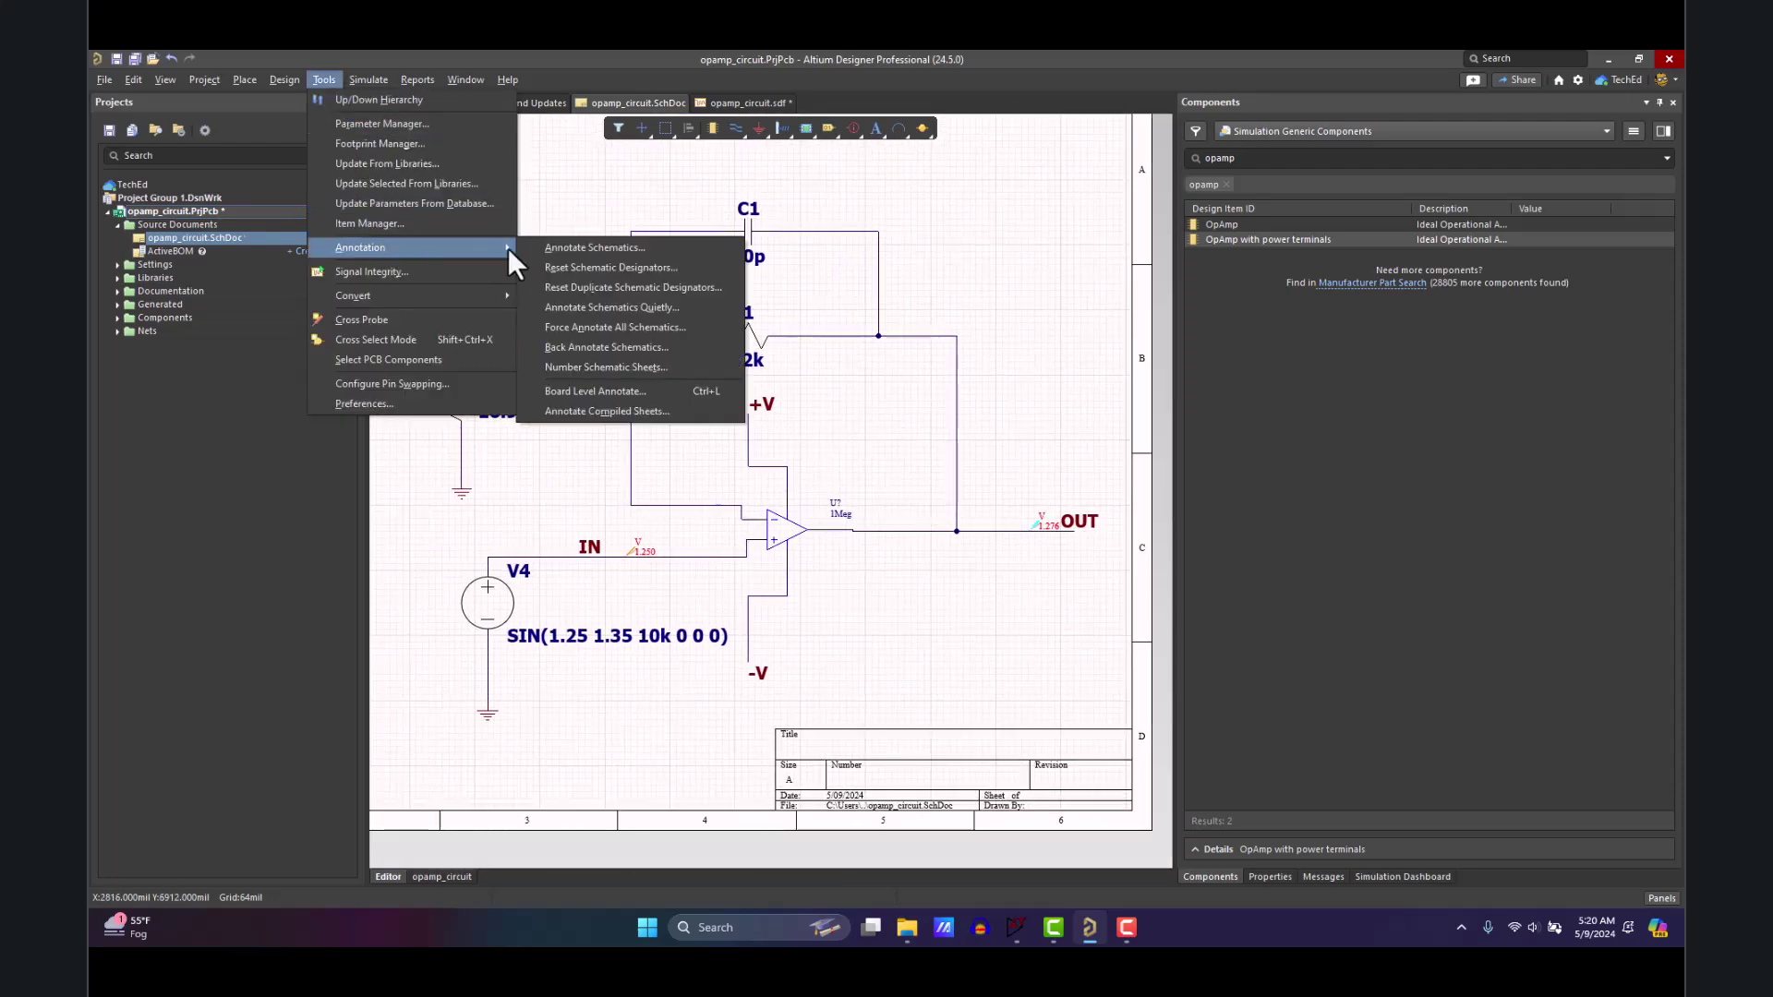
click(613, 325)
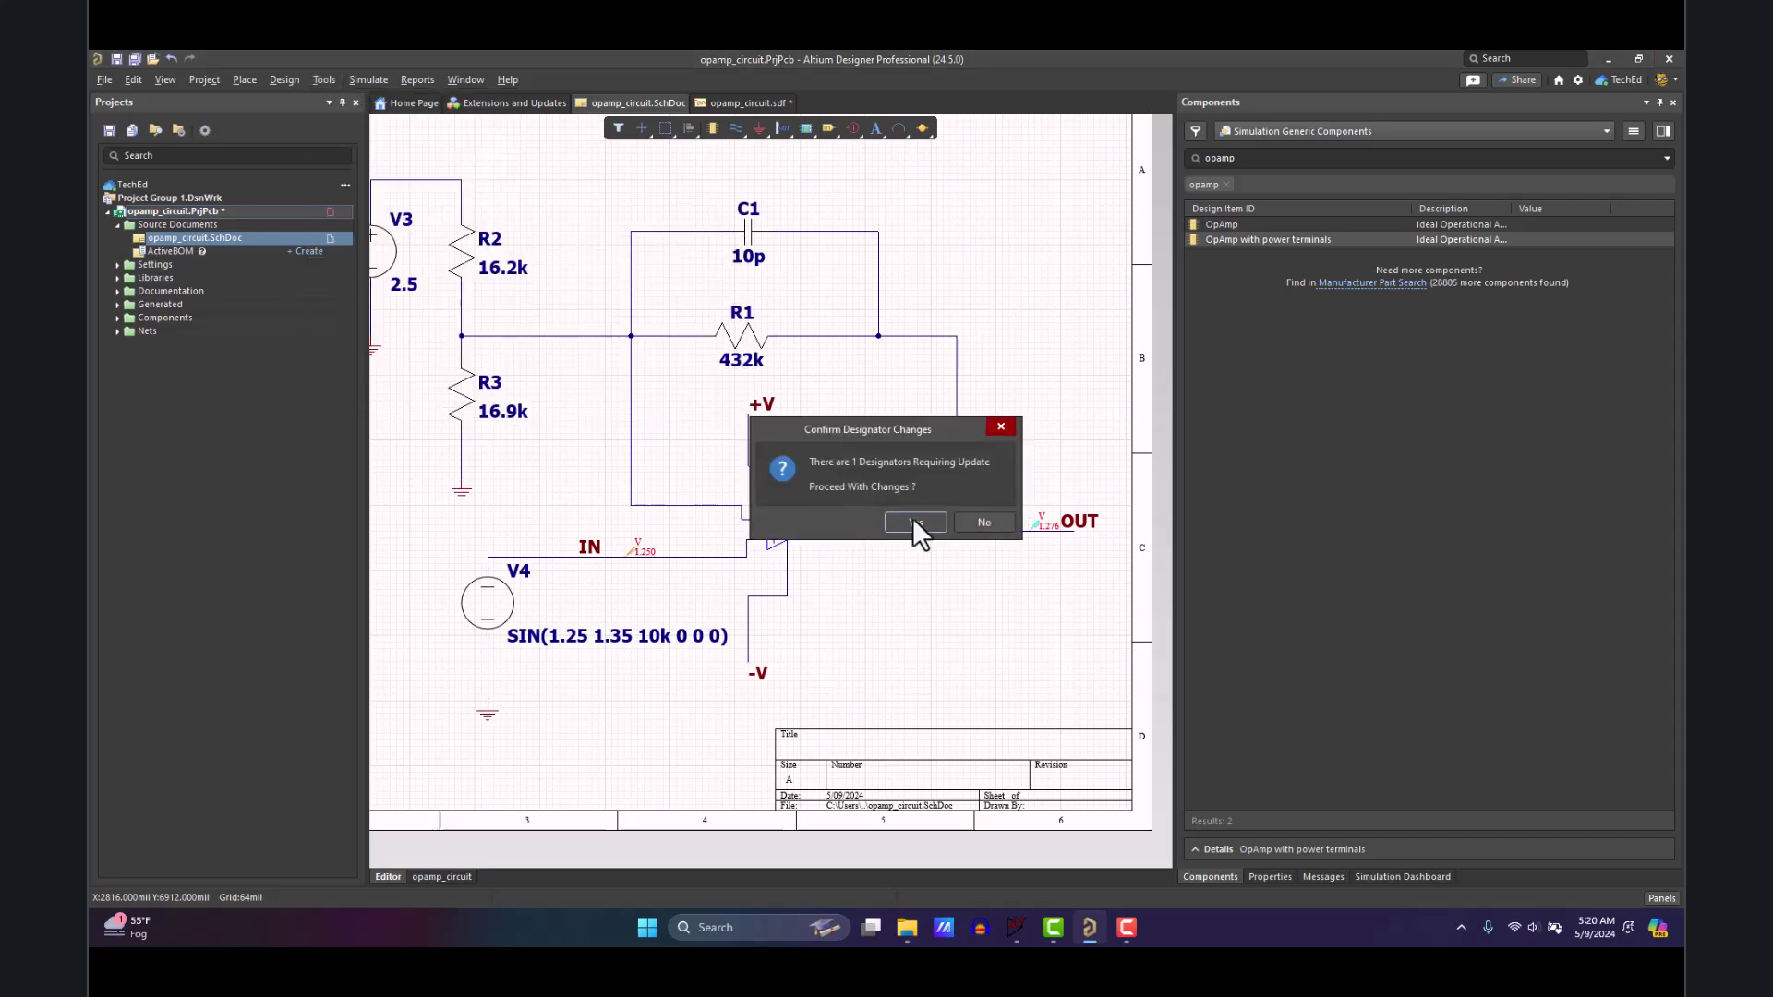
click(913, 519)
ctrl+scroll(846, 527, up, 3)
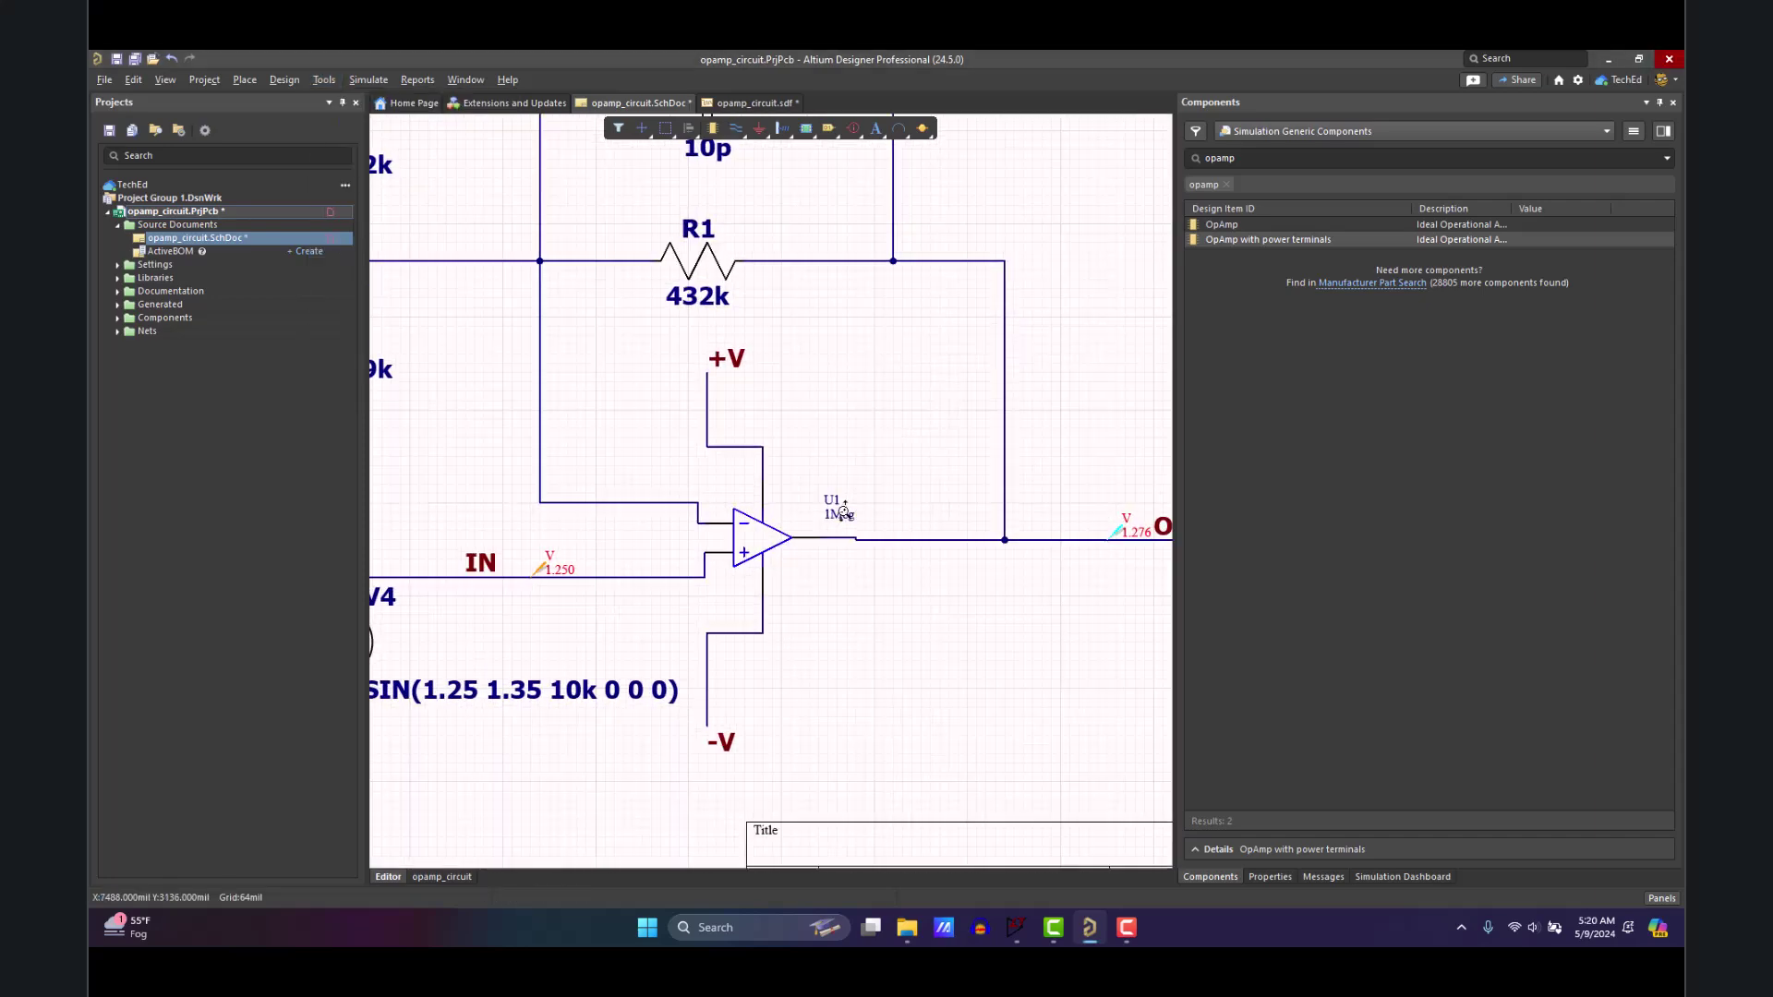
ctrl+scroll(846, 527, down, 2)
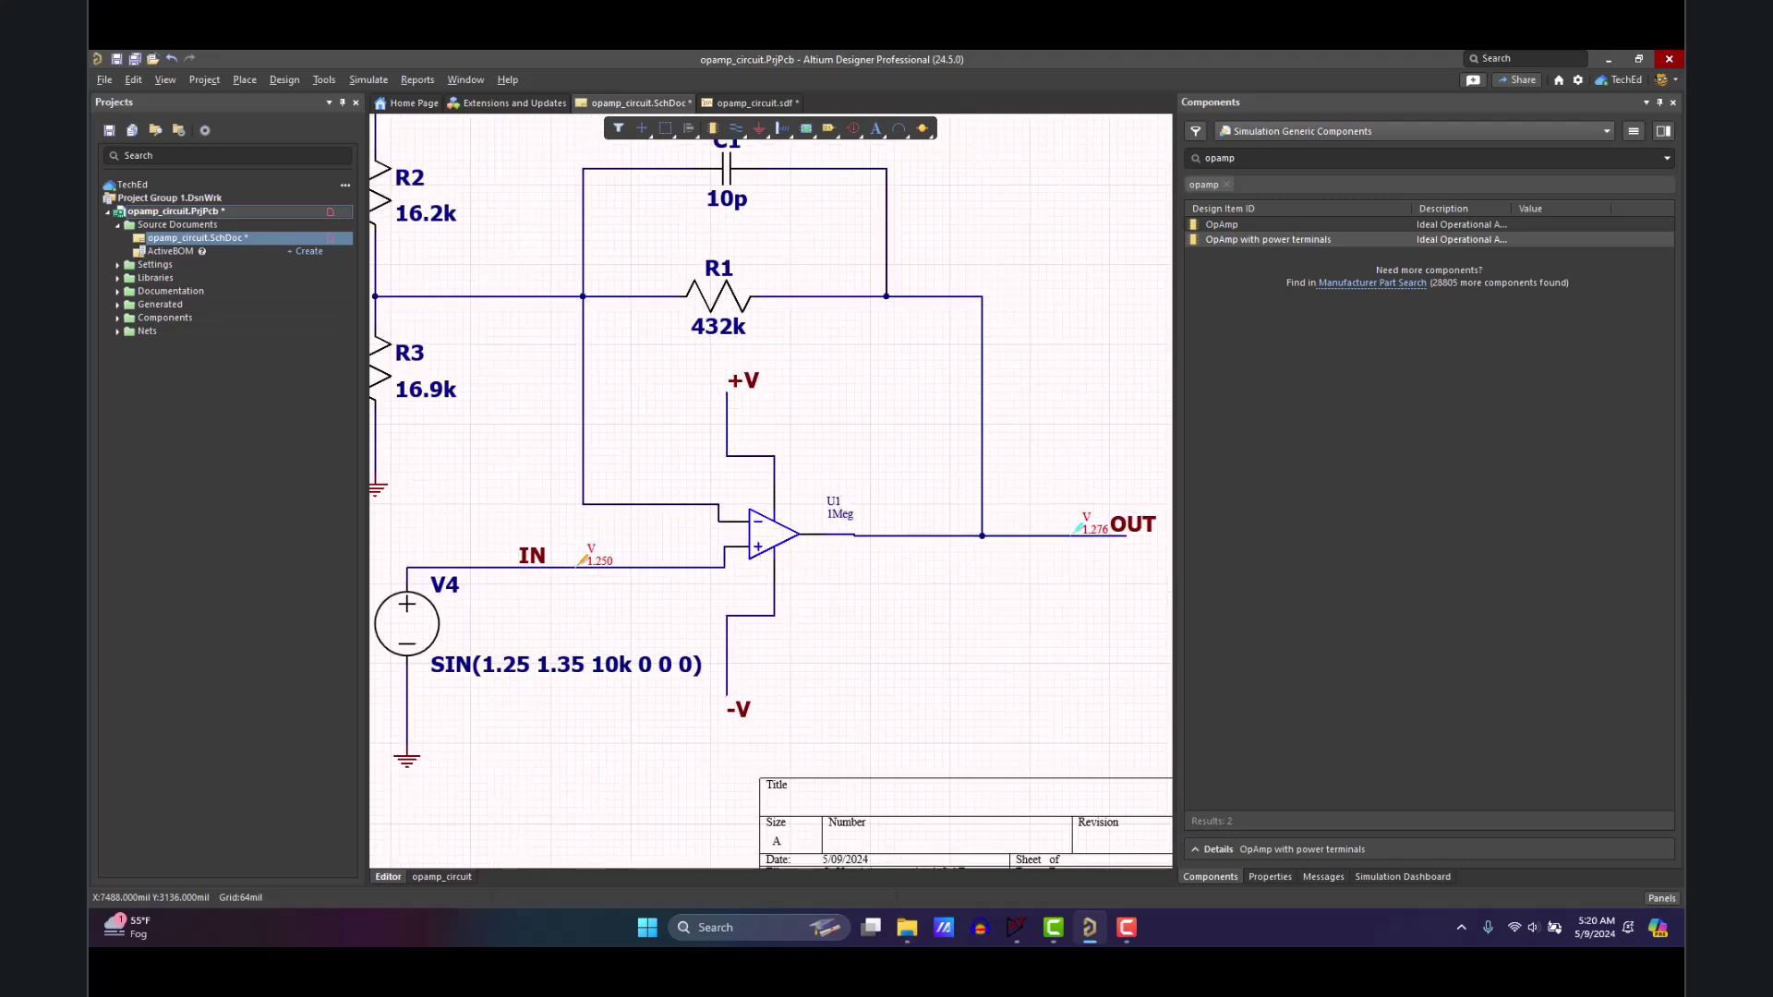
- Run the transient analysis and zoom into a jagged ±70 V V(OUT) peak near 130 µs
click(1396, 877)
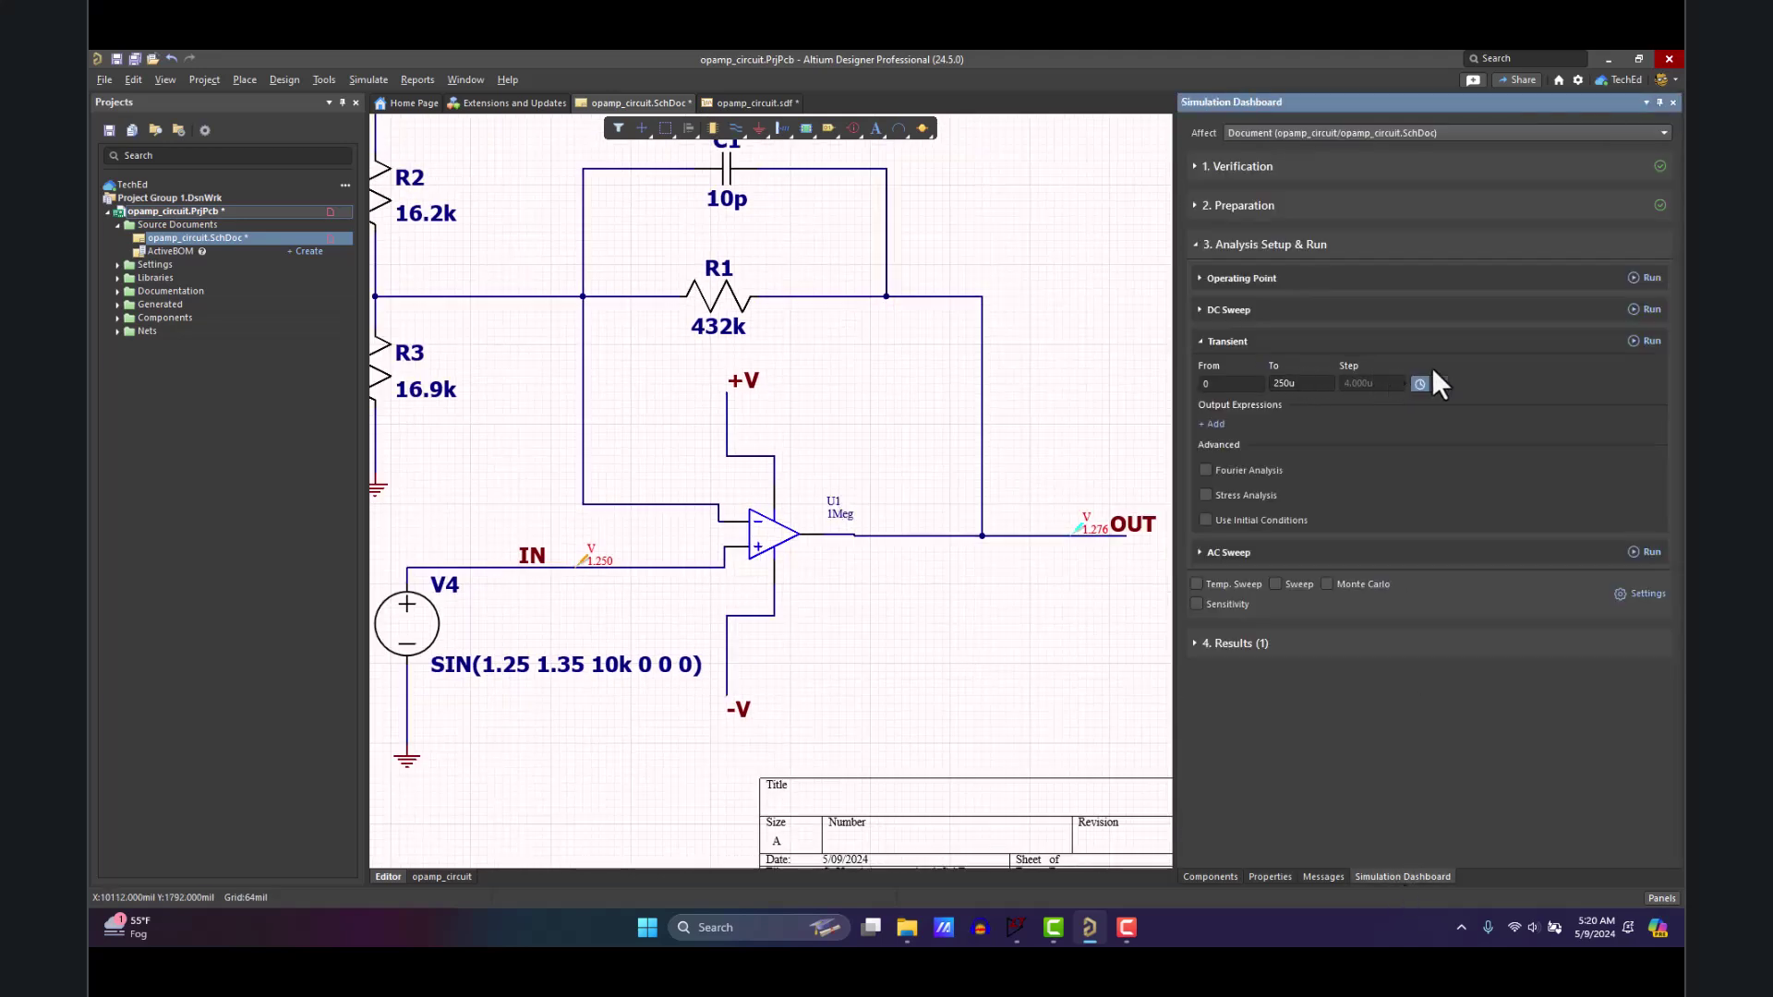
click(1649, 340)
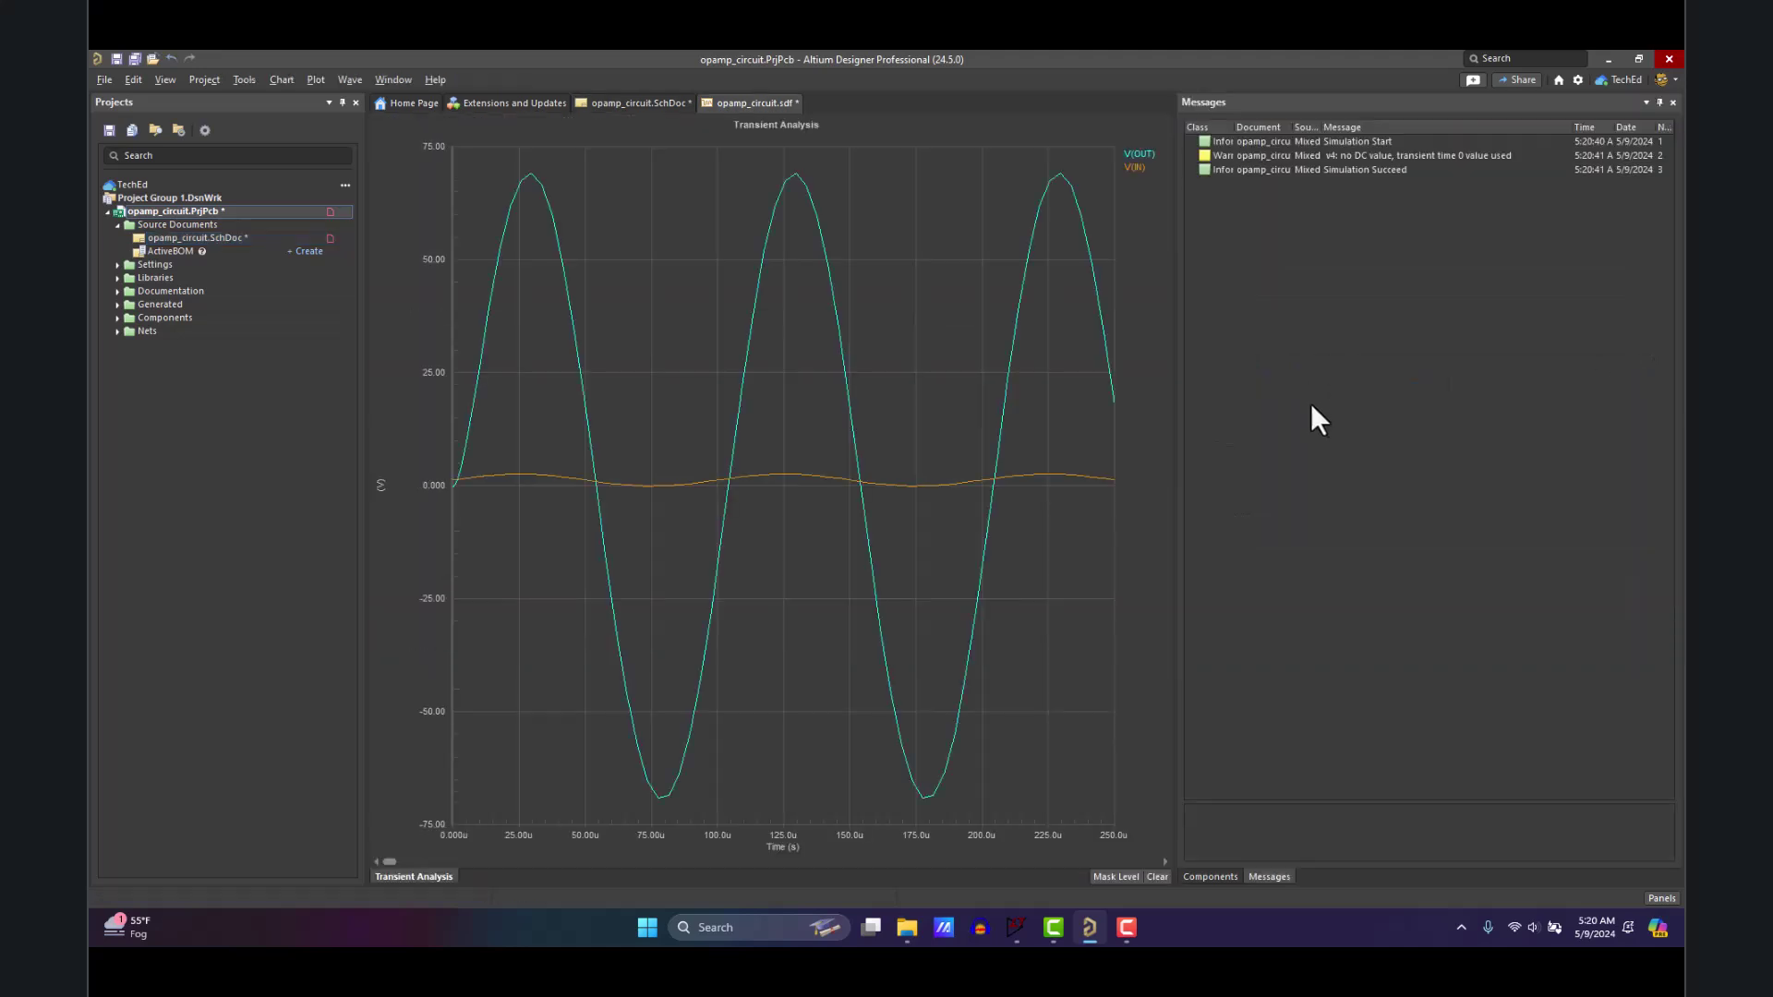
click(1141, 155)
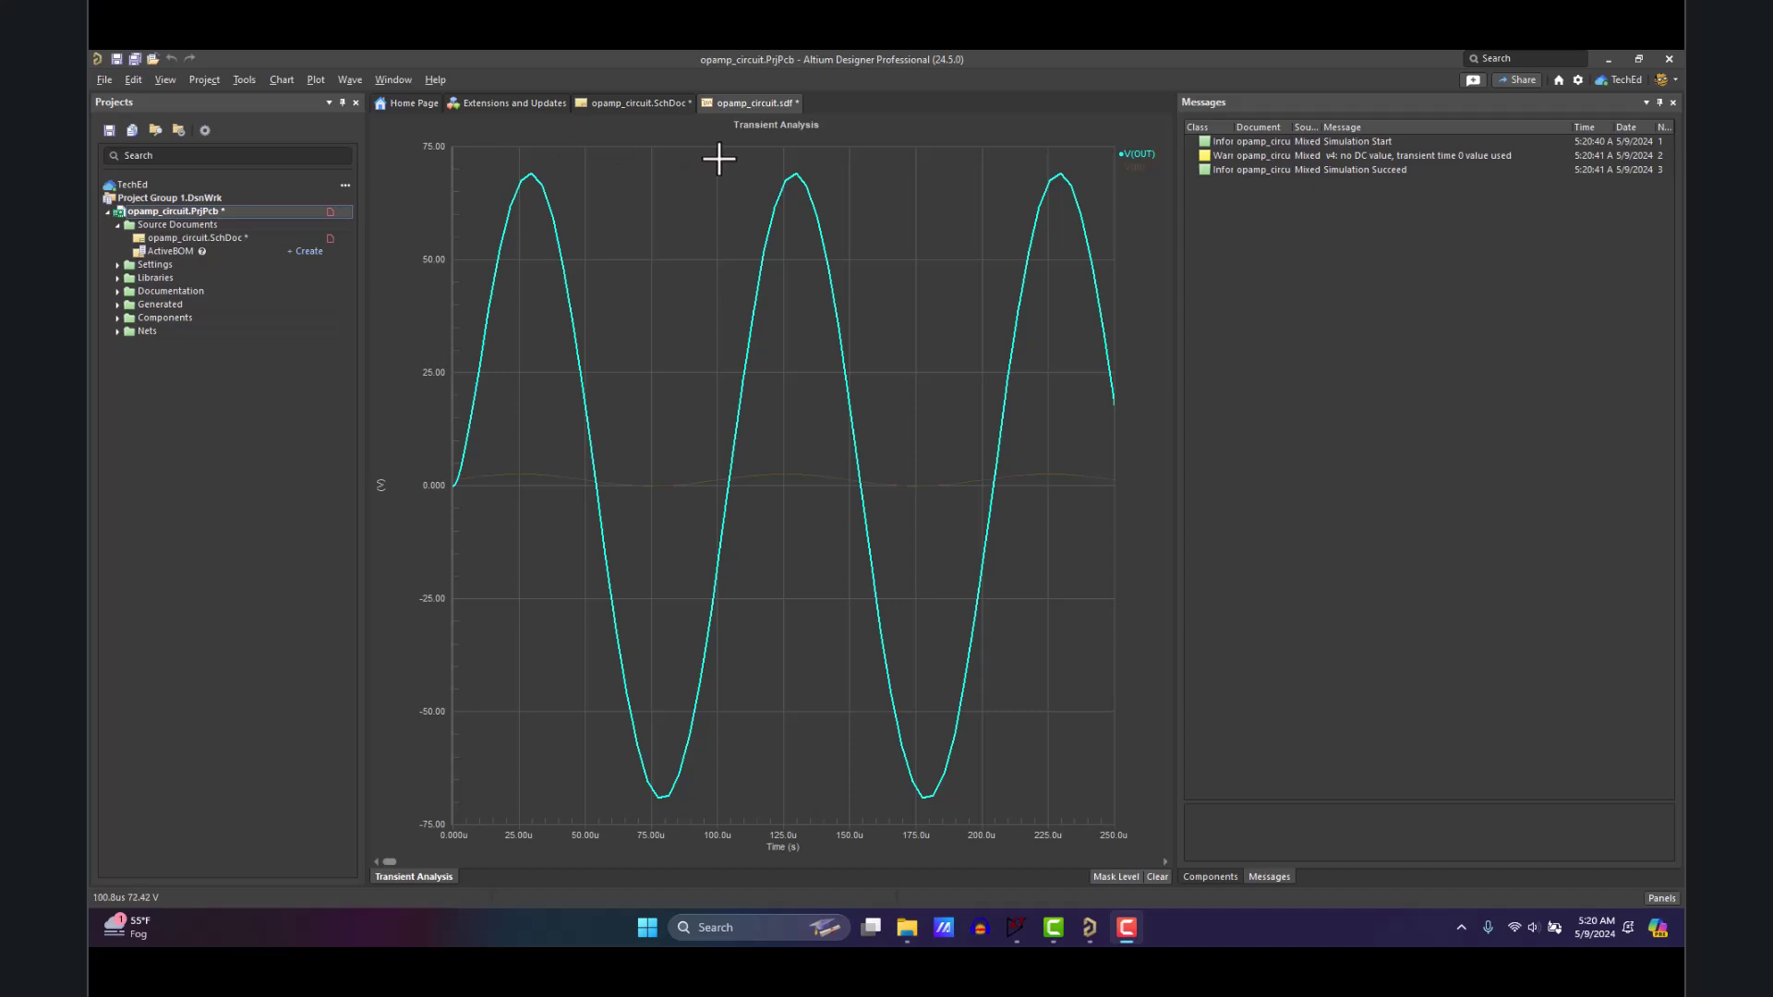
drag(719, 159, 916, 293)
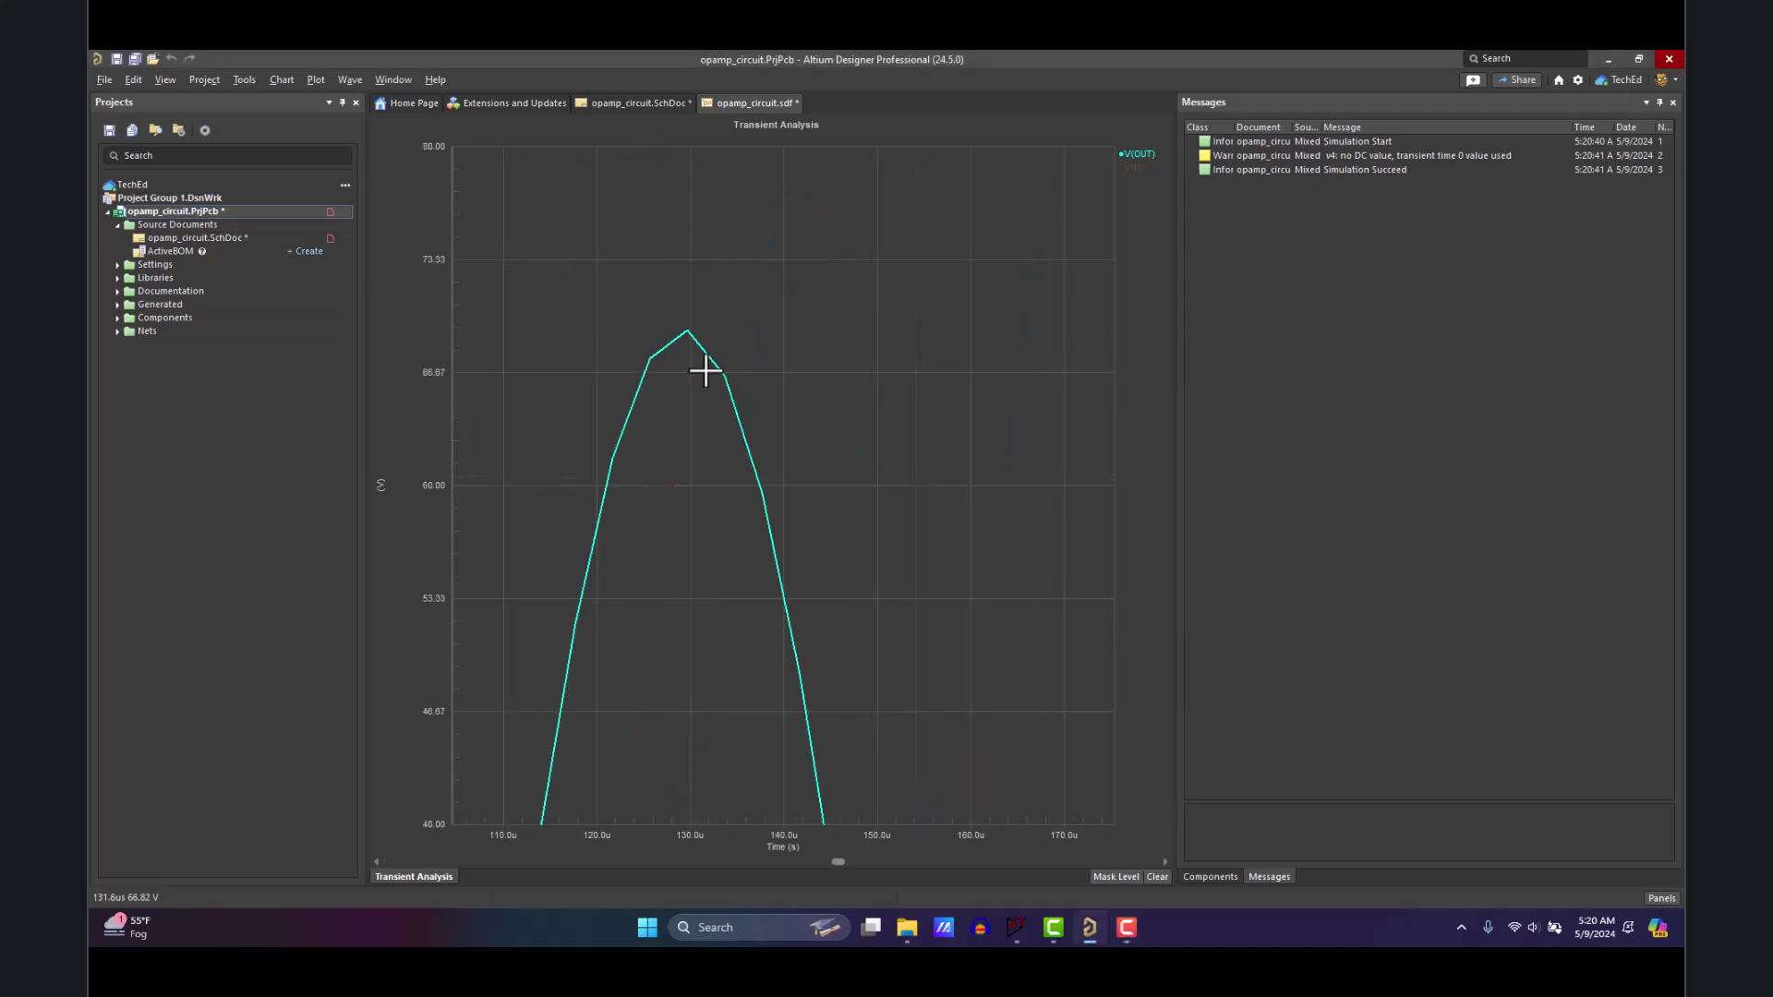
click(659, 105)
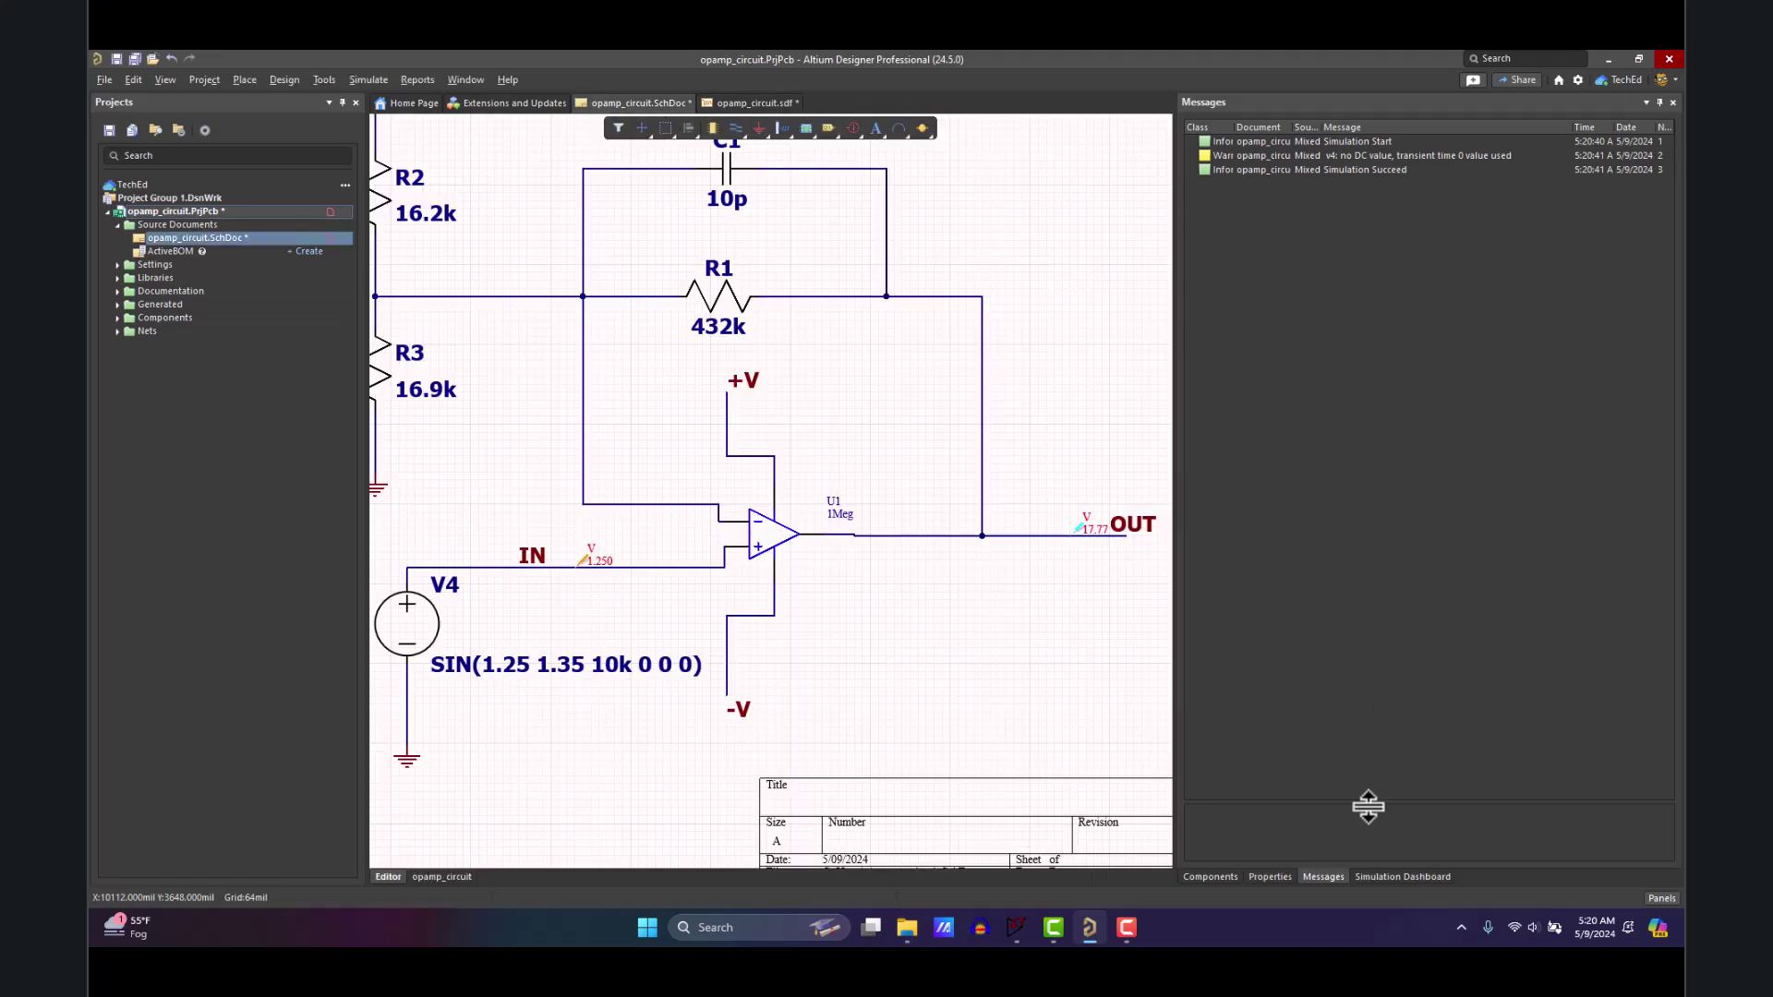
- Set the transient step to 4u and rerun the simulation
click(1396, 876)
click(1396, 377)
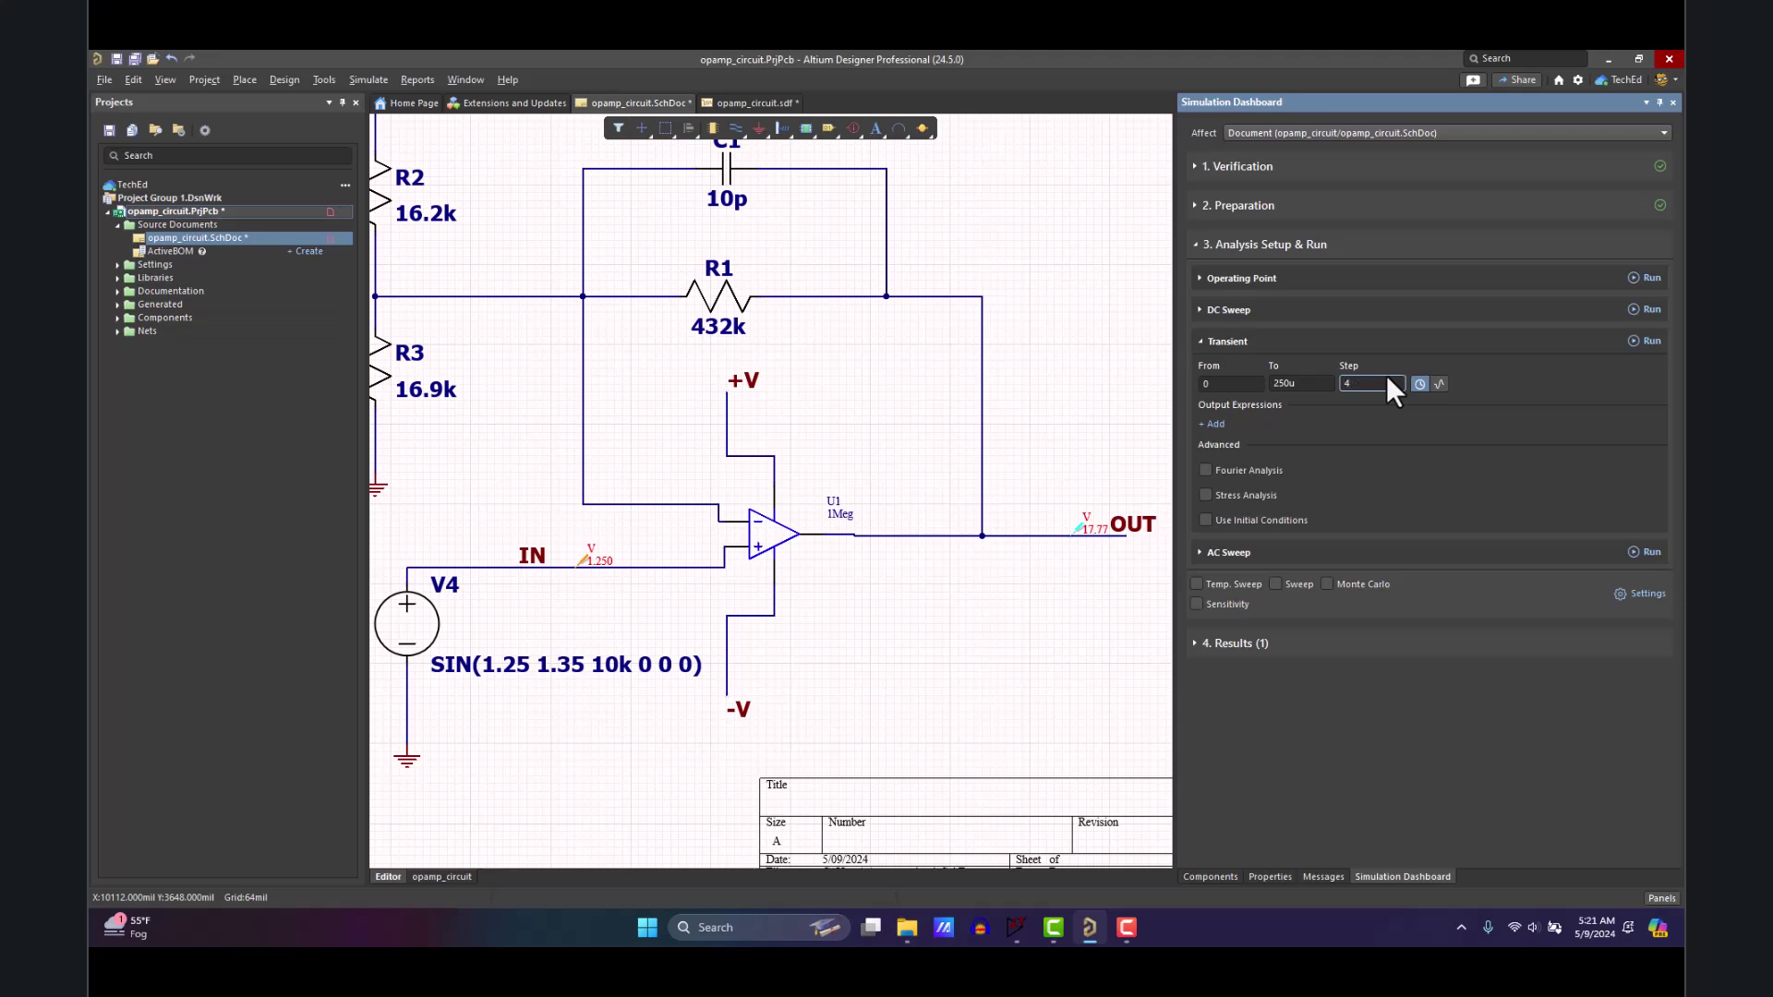
key(Return)
click(1650, 344)
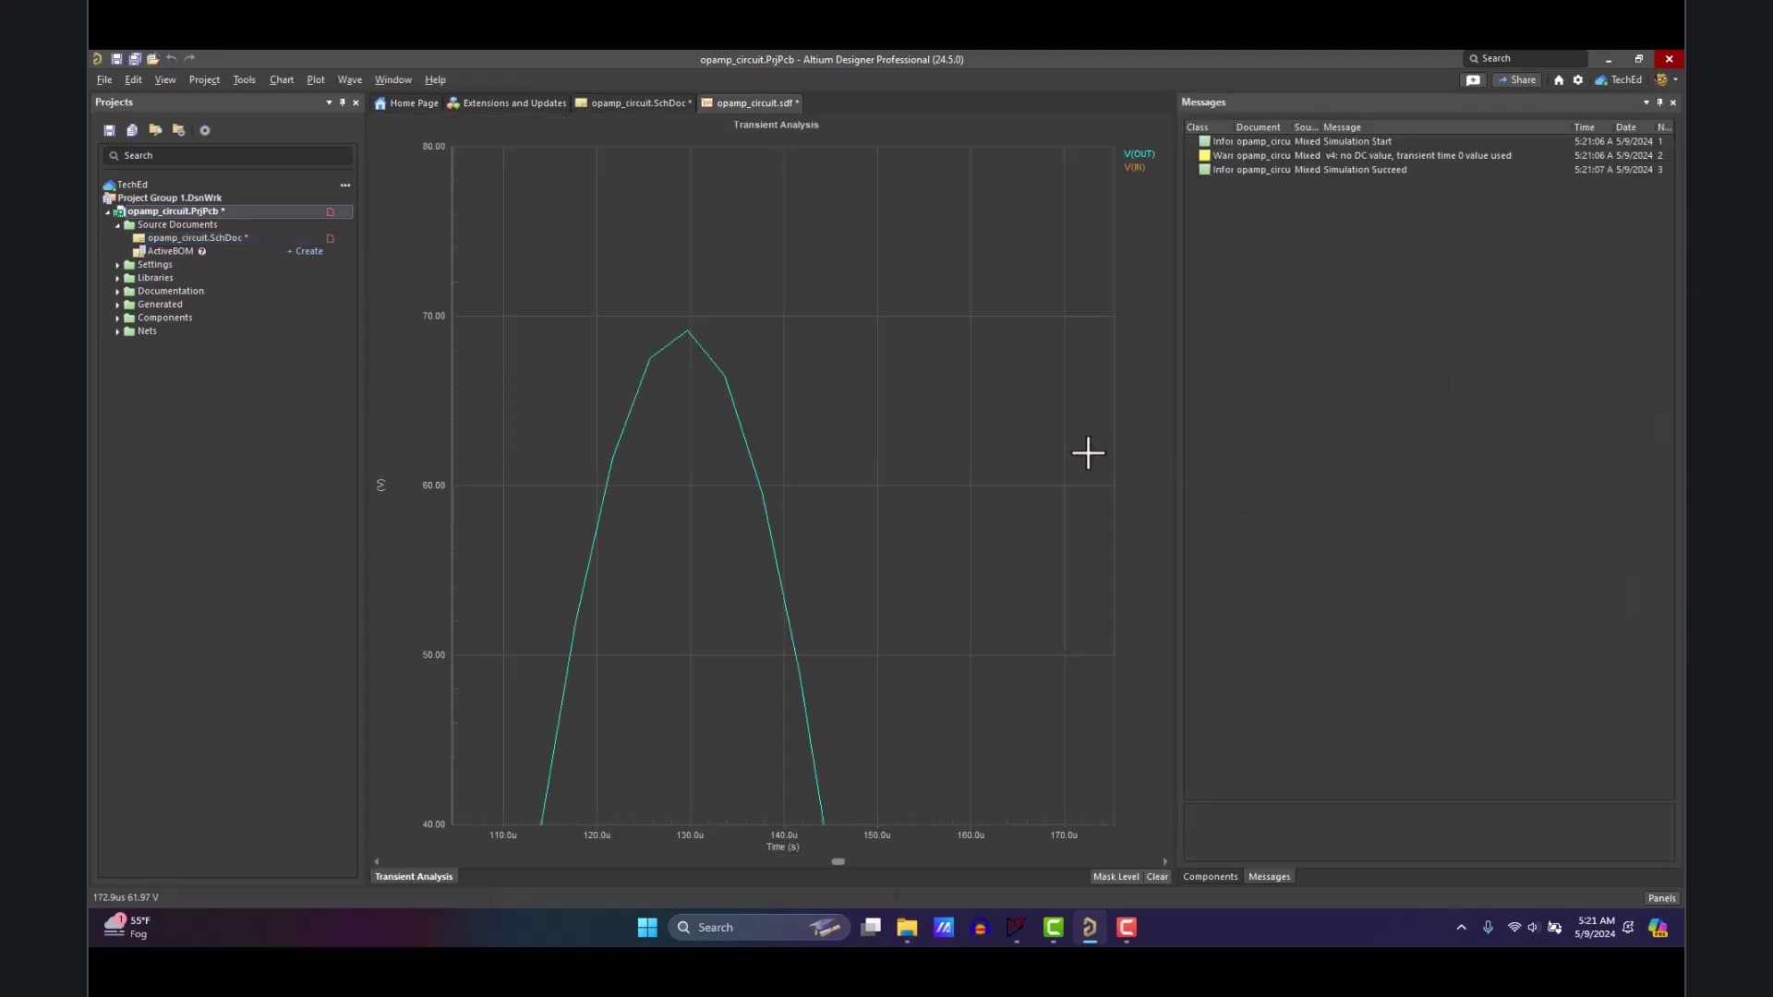
click(637, 104)
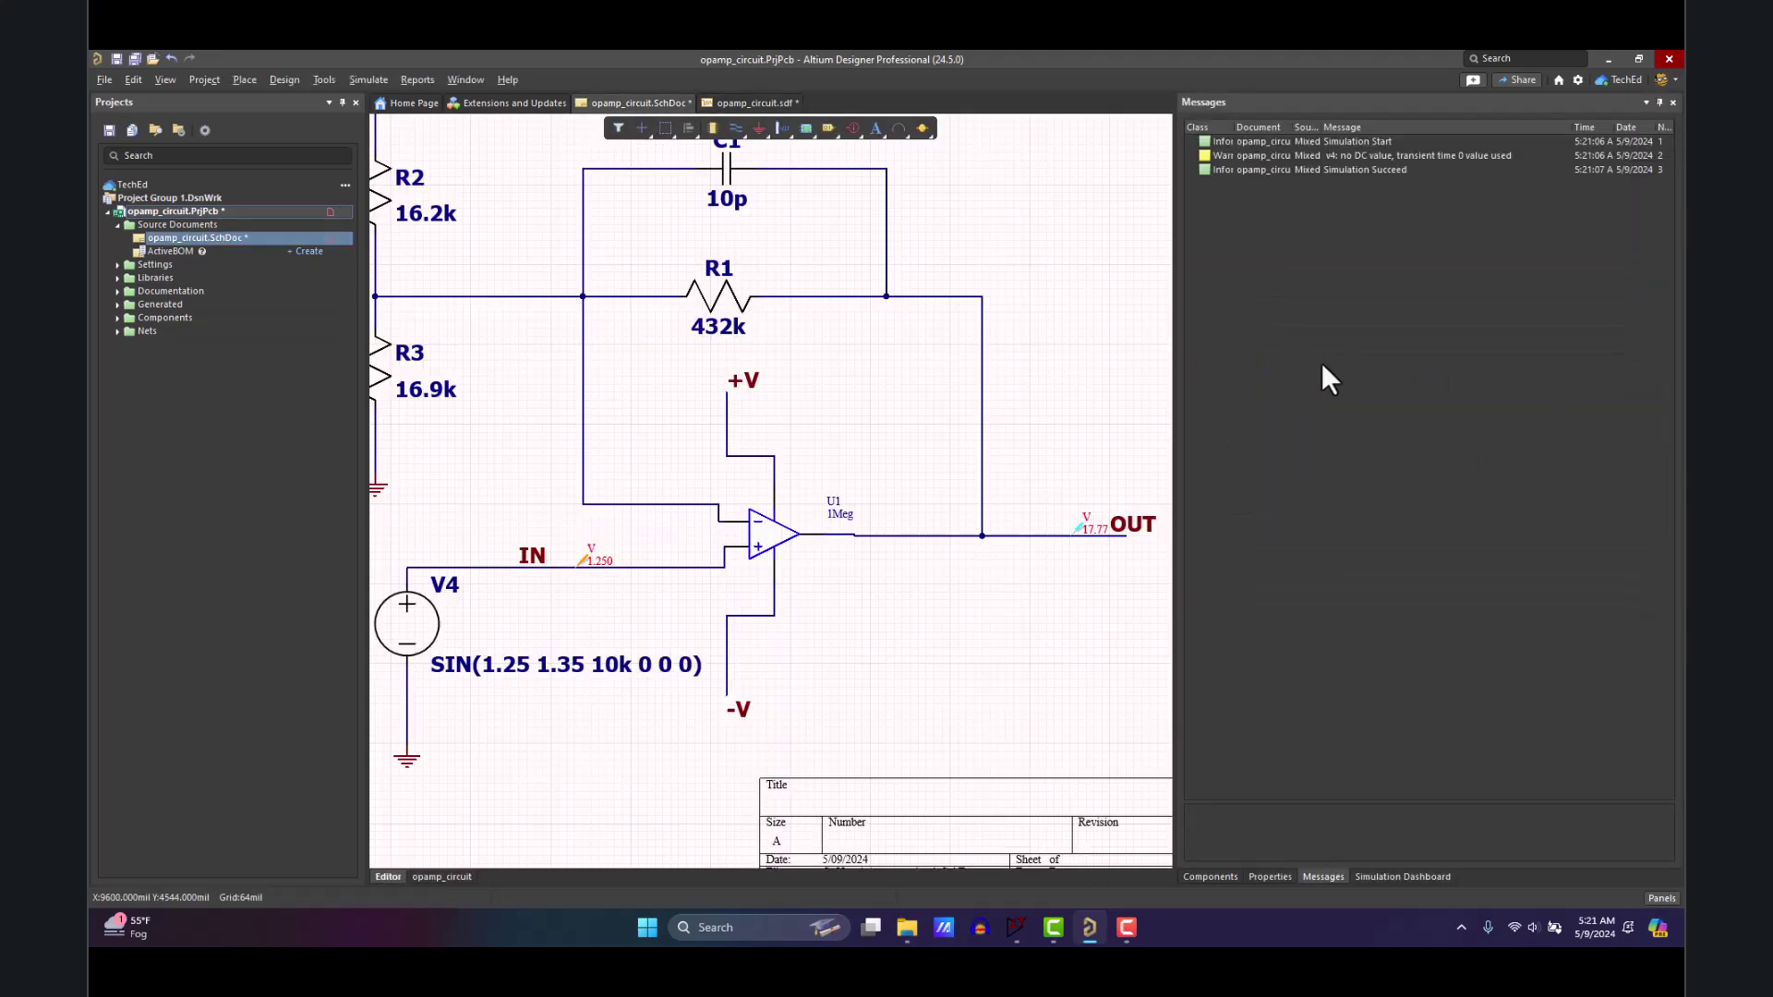
- Change the transient step to 0.1u and rerun, giving a smooth peak near 70 V
click(1394, 876)
click(1362, 382)
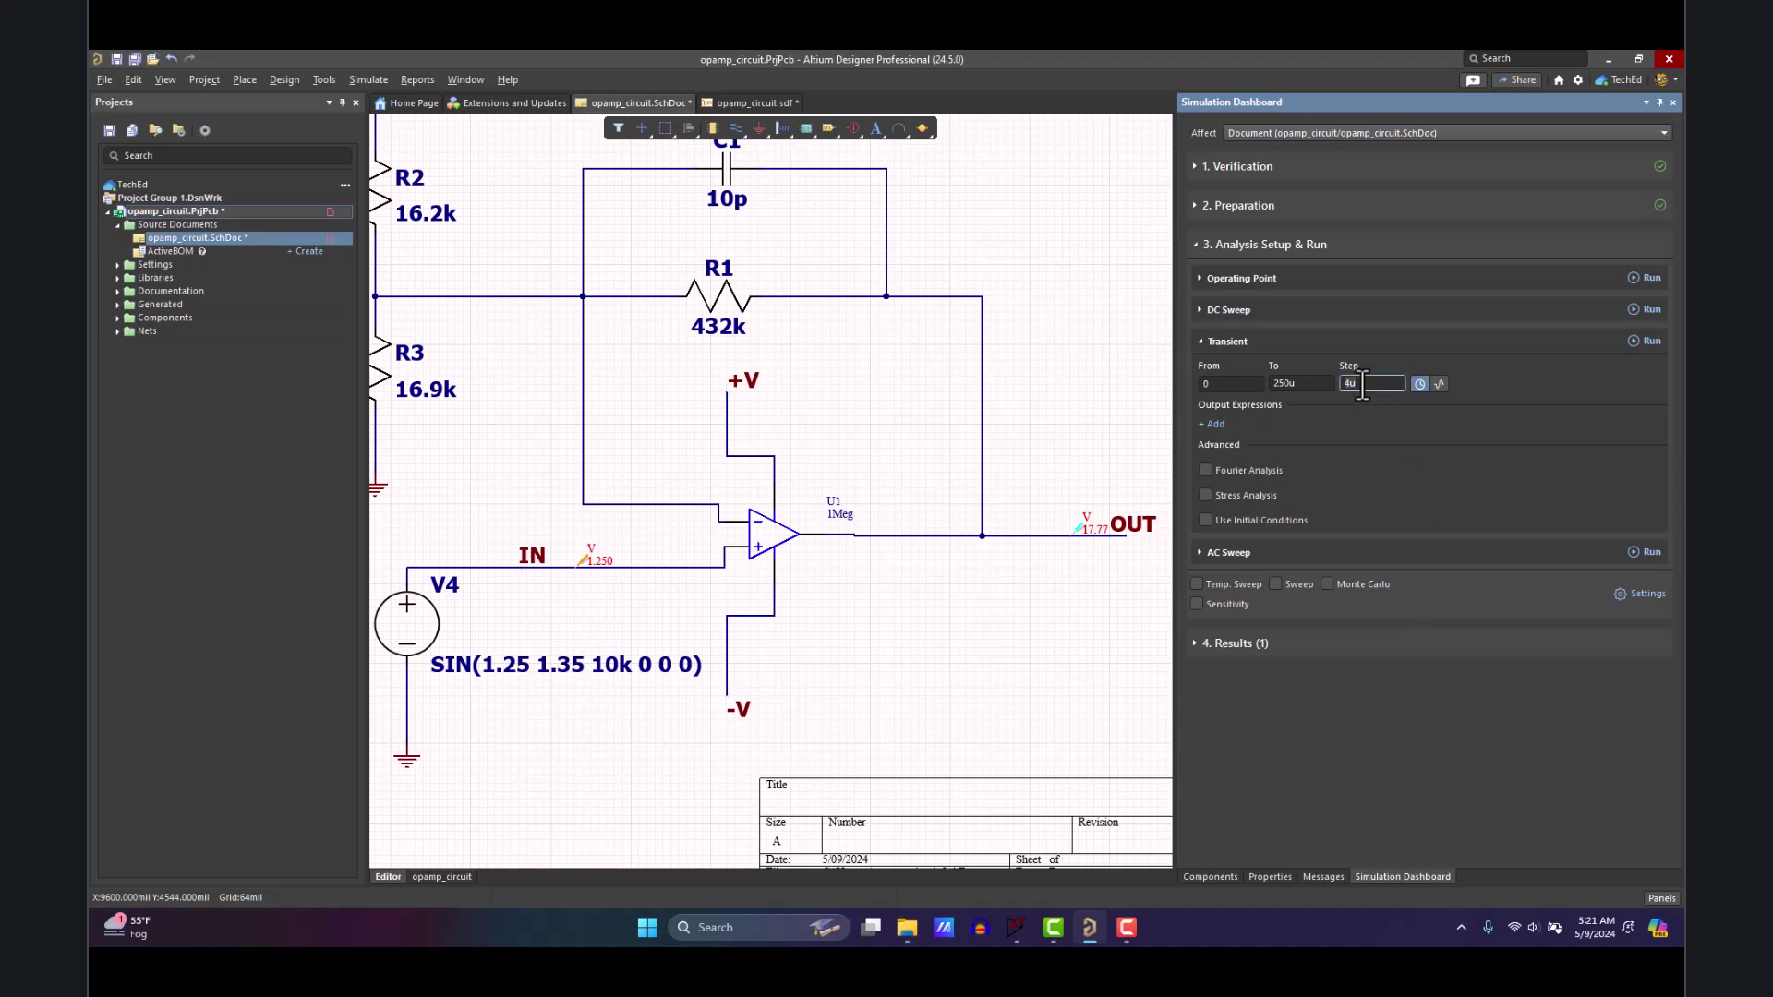
text(0.1)
key(Return)
click(1648, 340)
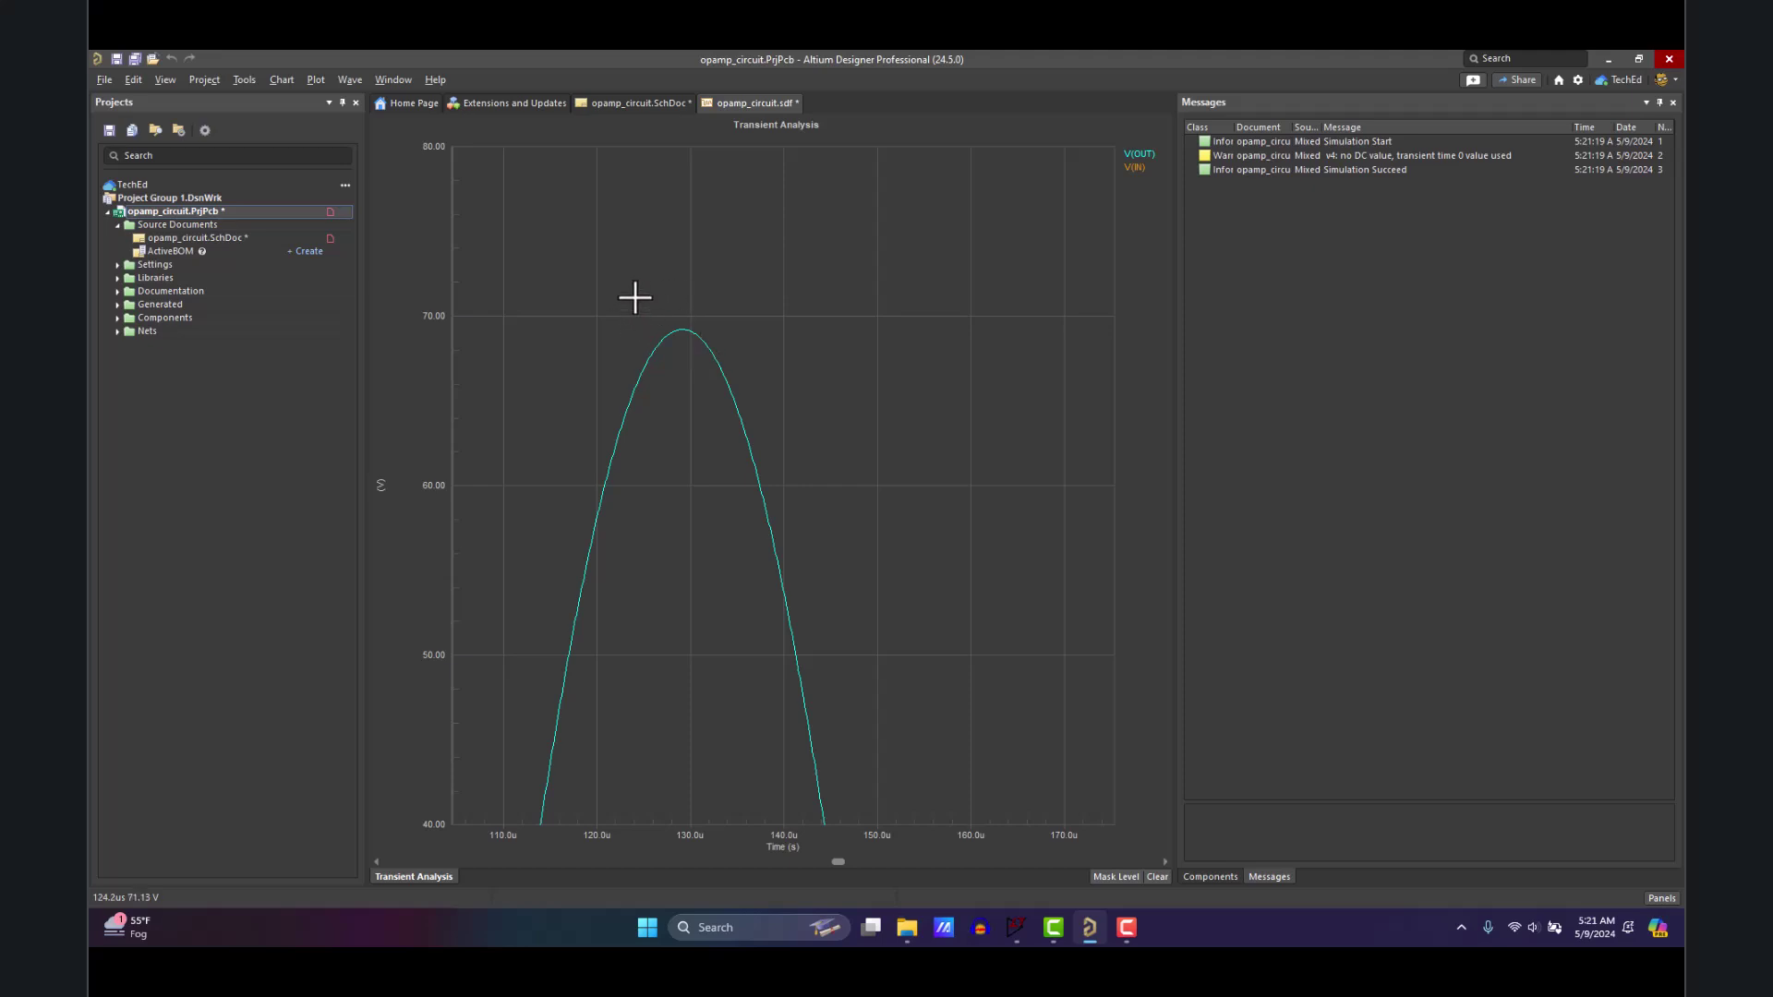
- Fit the whole waveform in the chart, highlight V(OUT) and keep its line style Solid
right_click(853, 358)
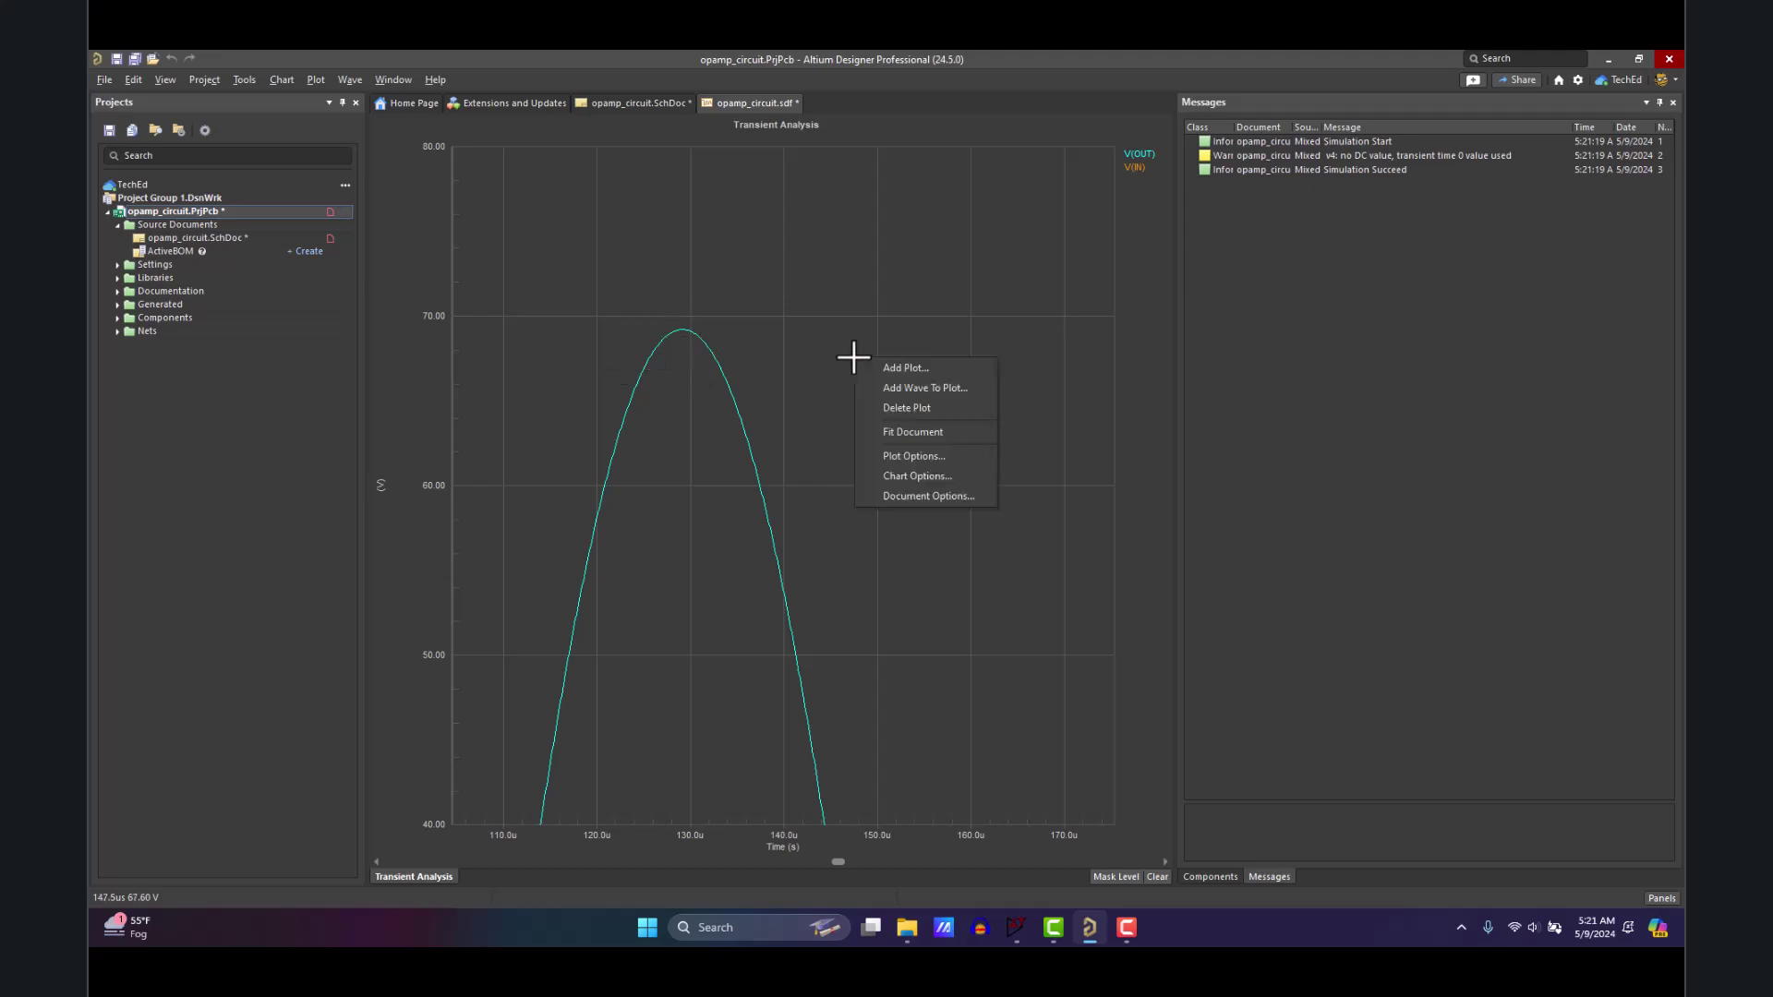
click(918, 431)
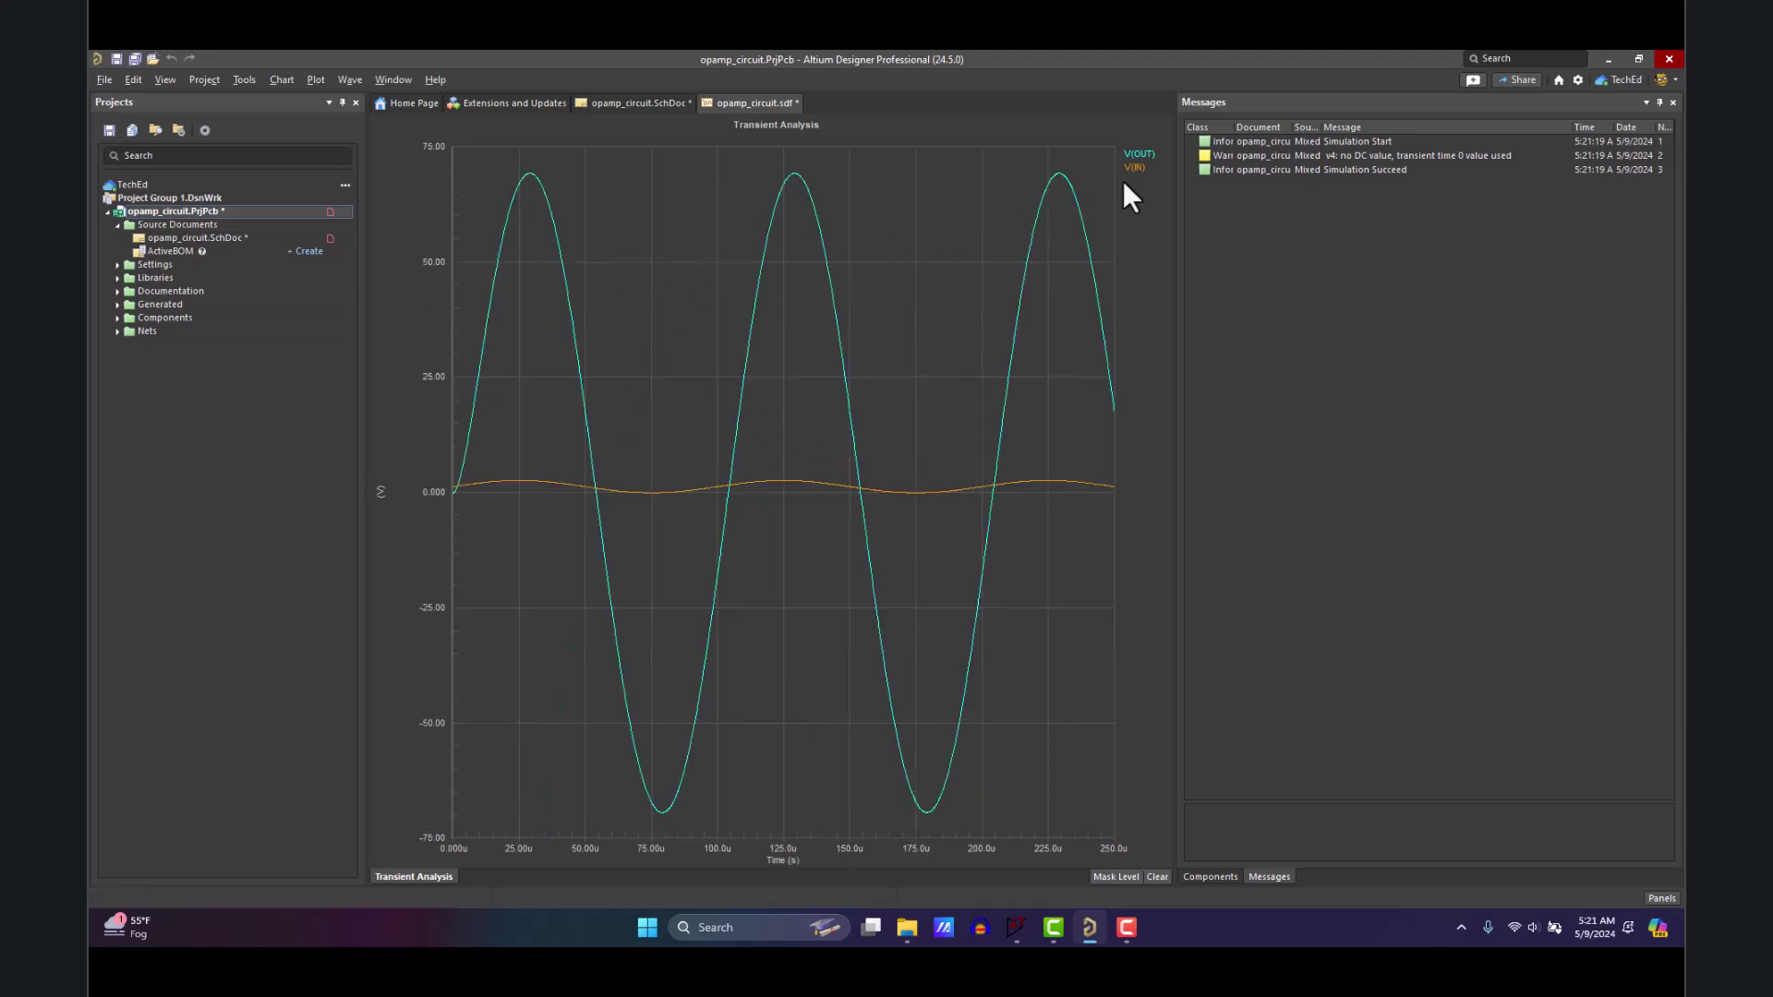
click(1138, 153)
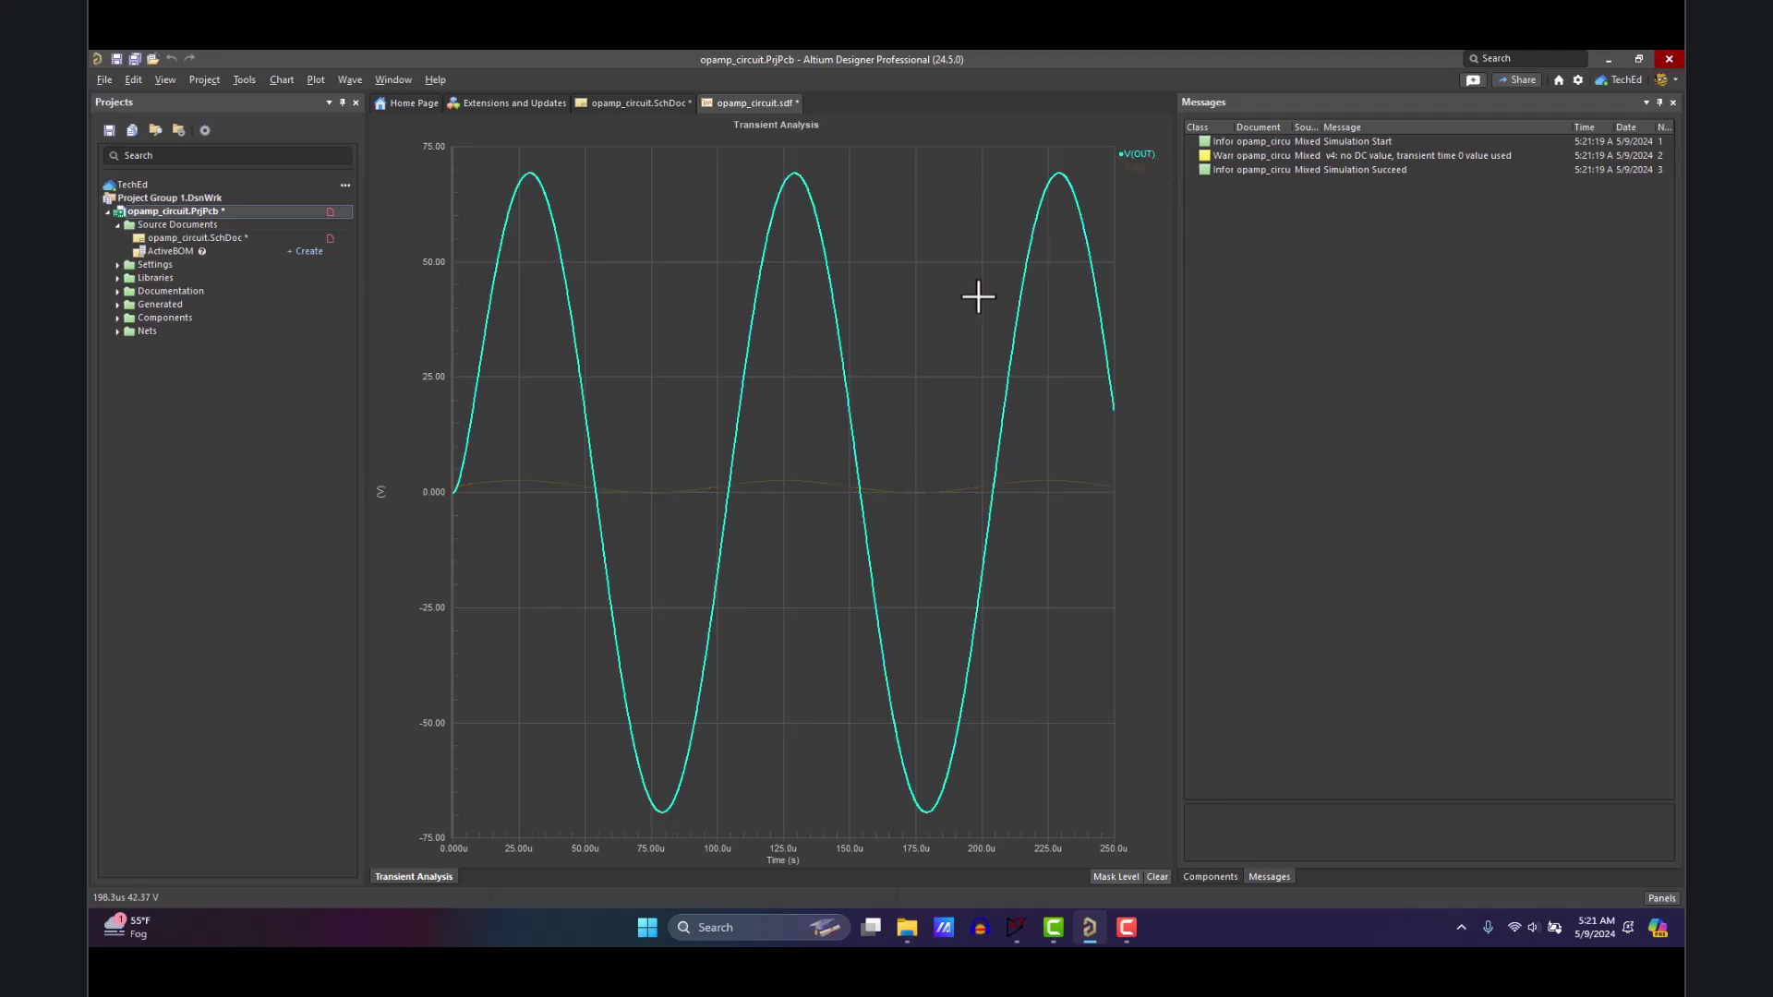
double_click(1027, 261)
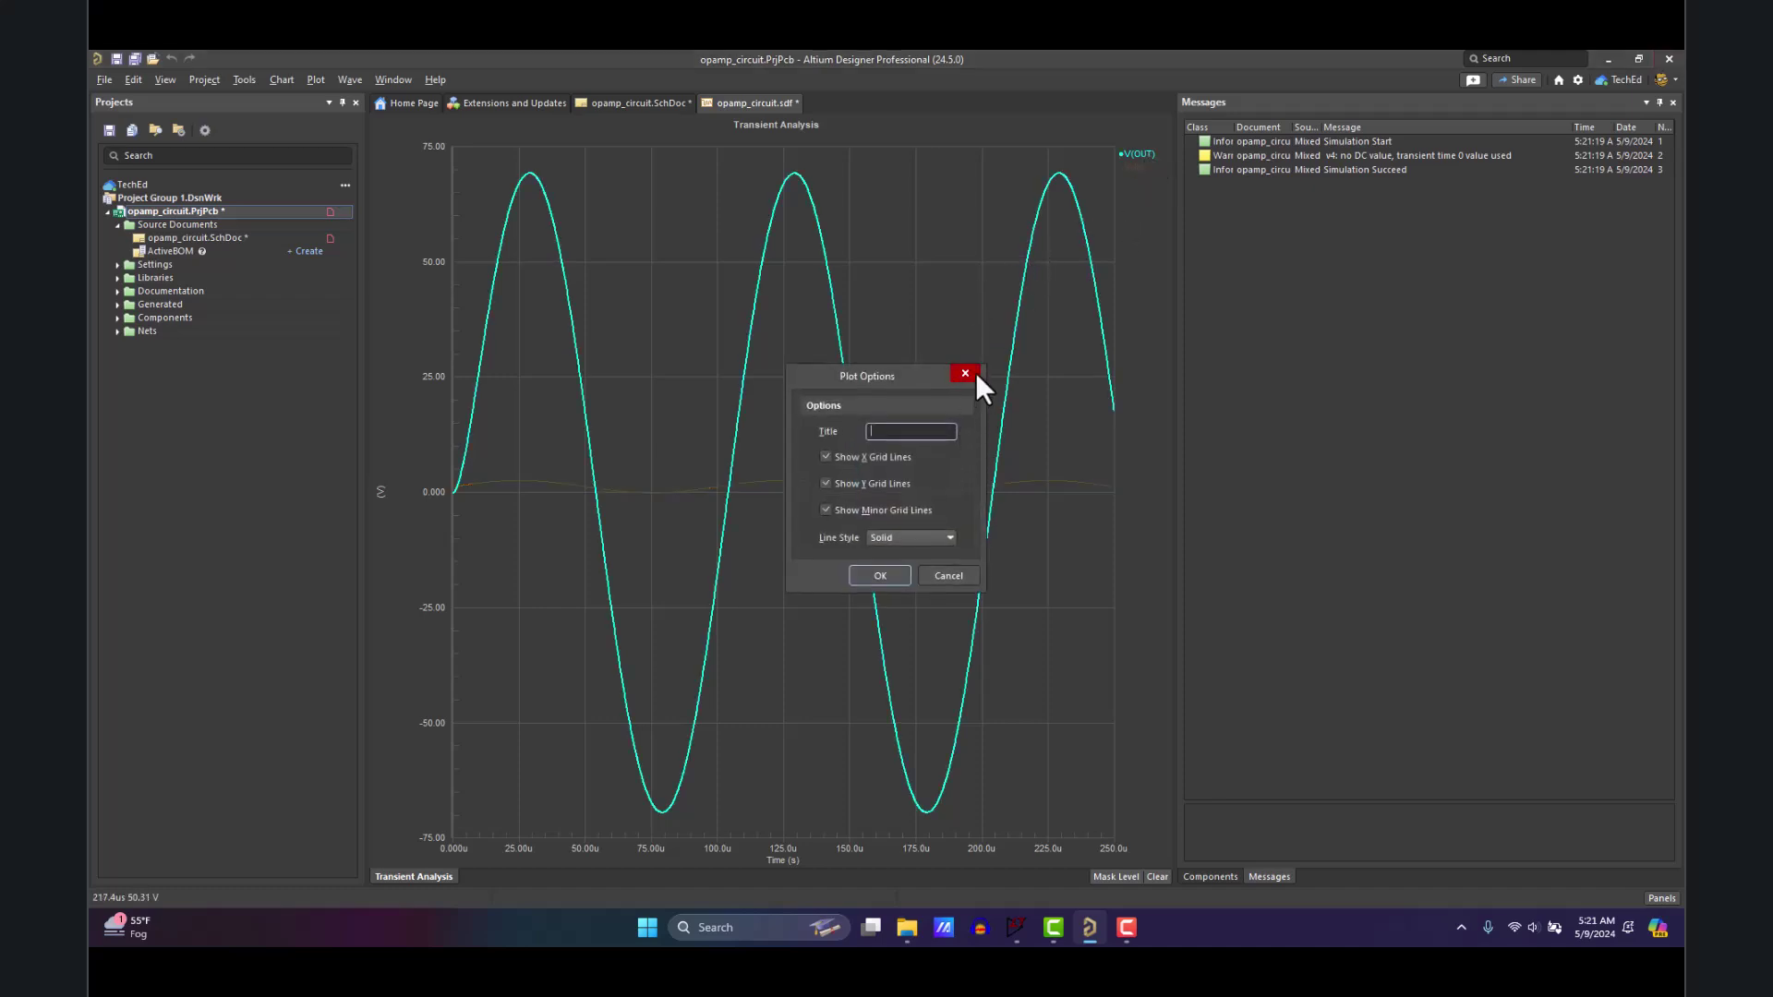
click(931, 533)
click(930, 534)
click(879, 575)
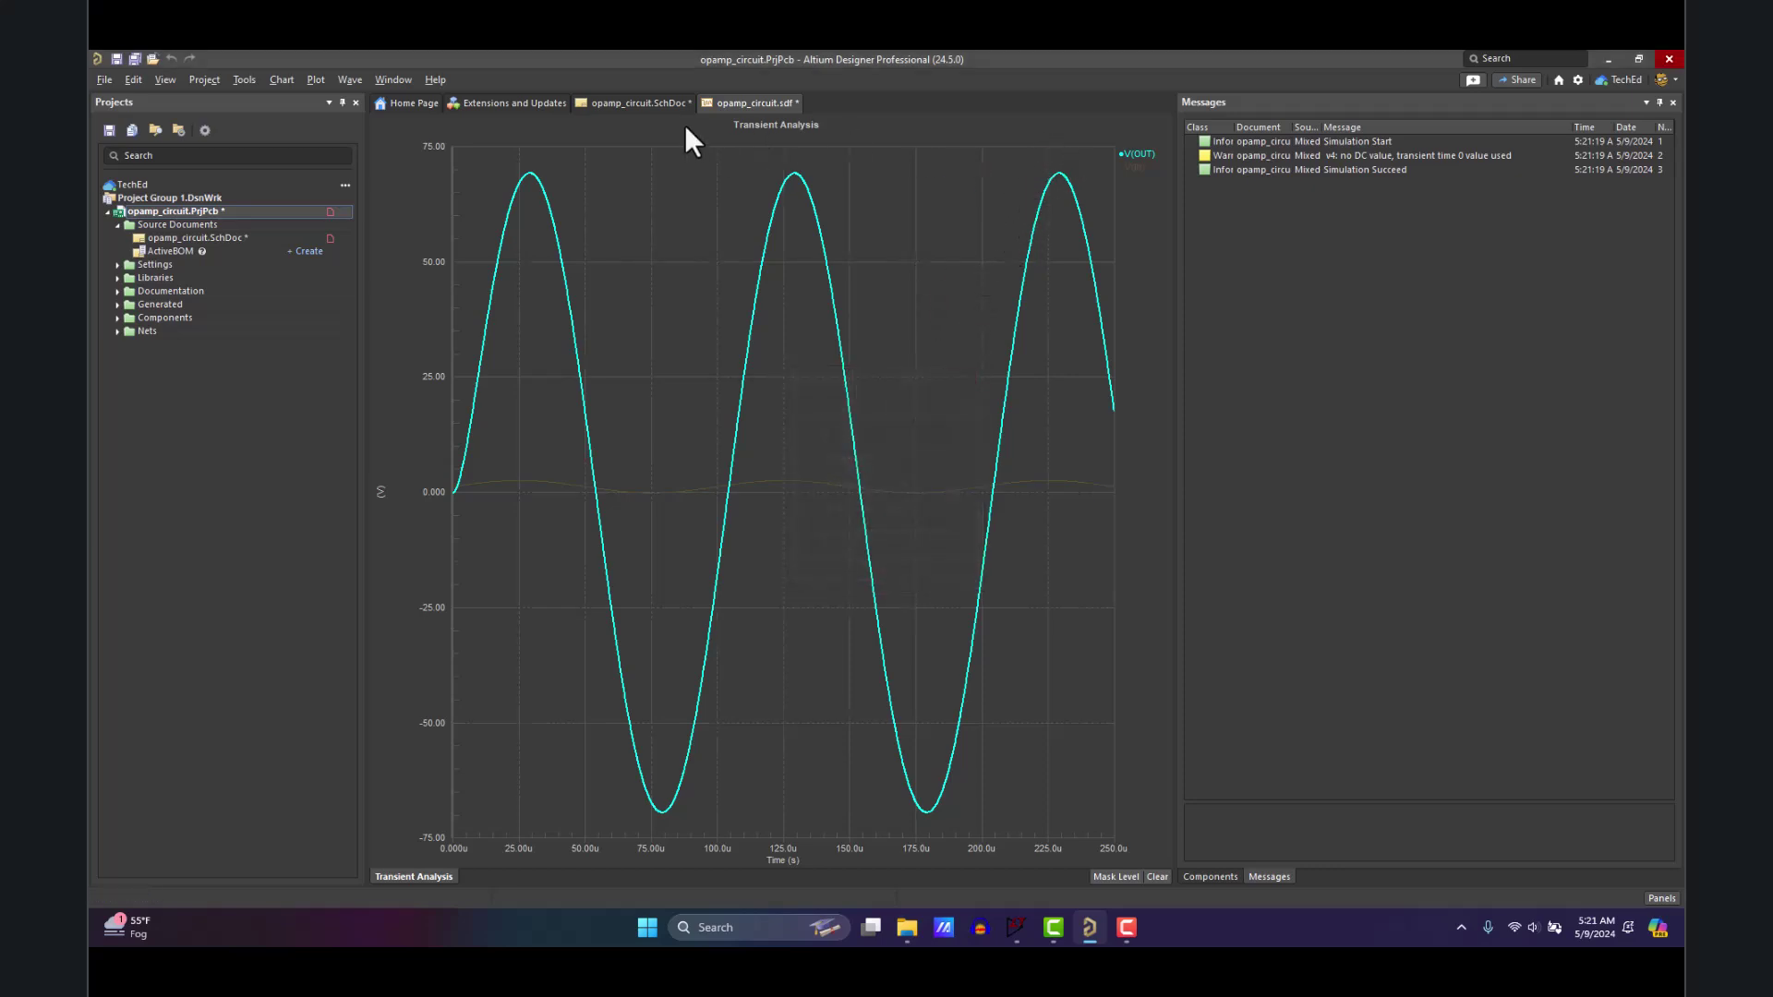
- Save the transient results as opamp_circuit in the project's Simulation folder
right_click(734, 105)
click(864, 263)
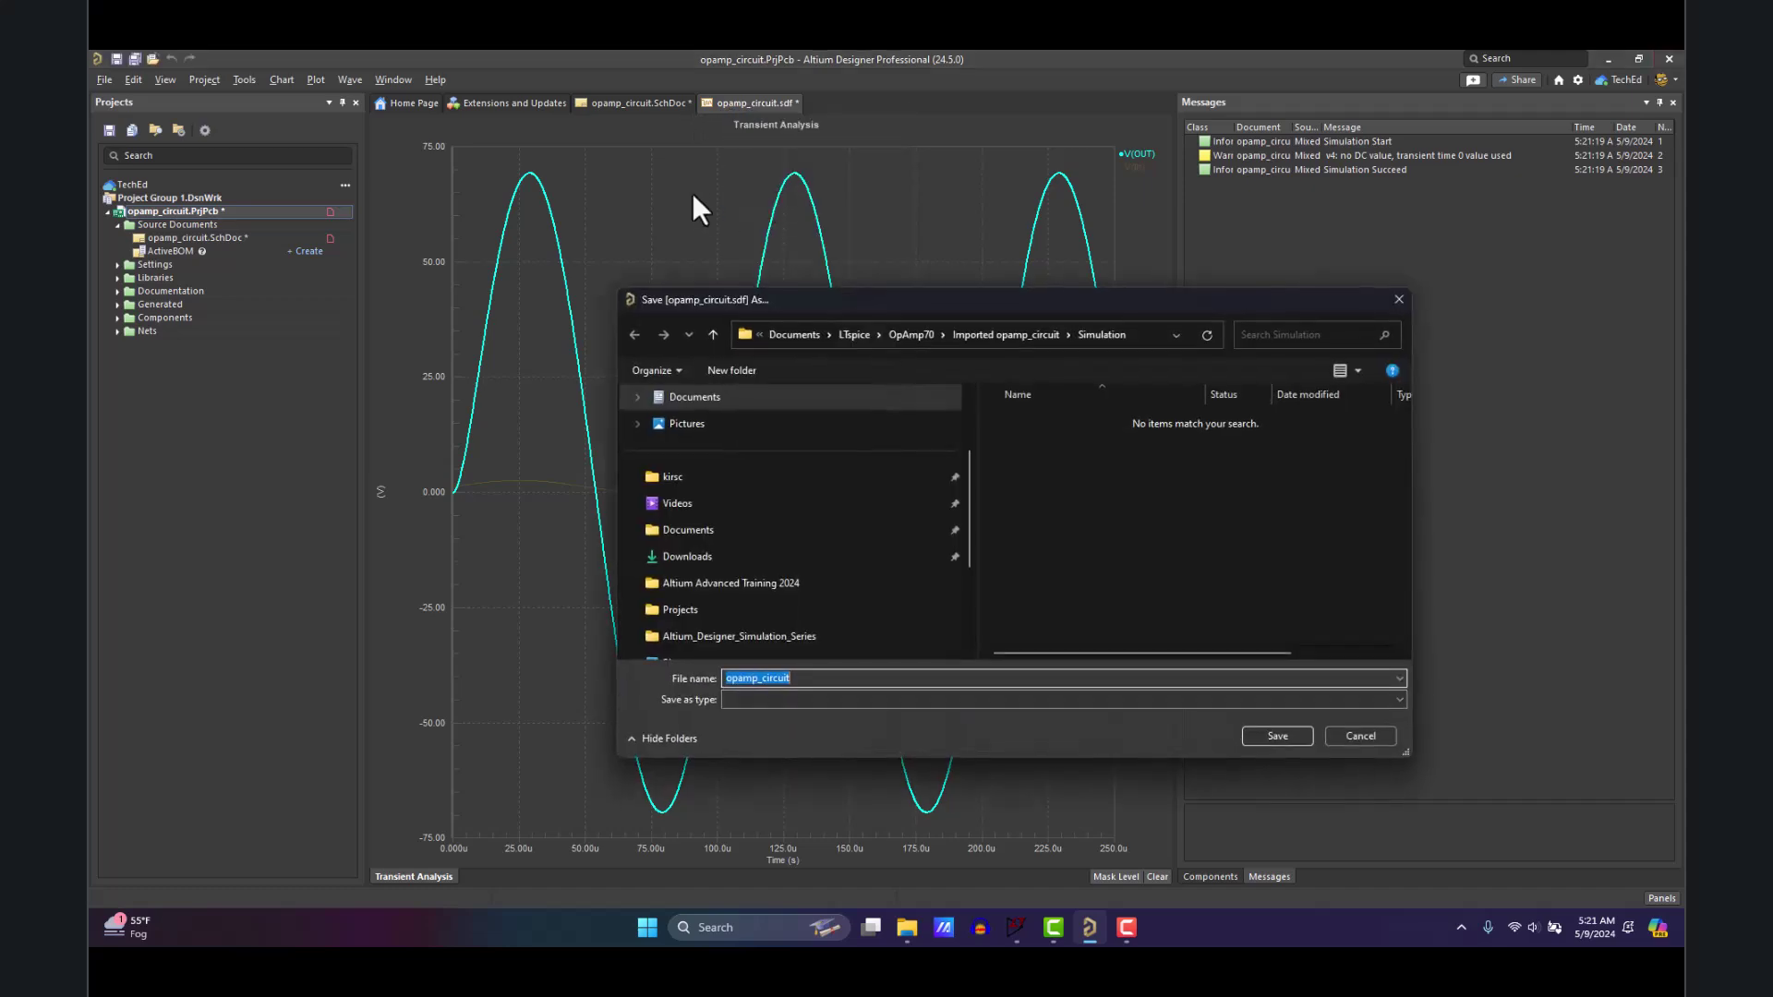
click(1263, 733)
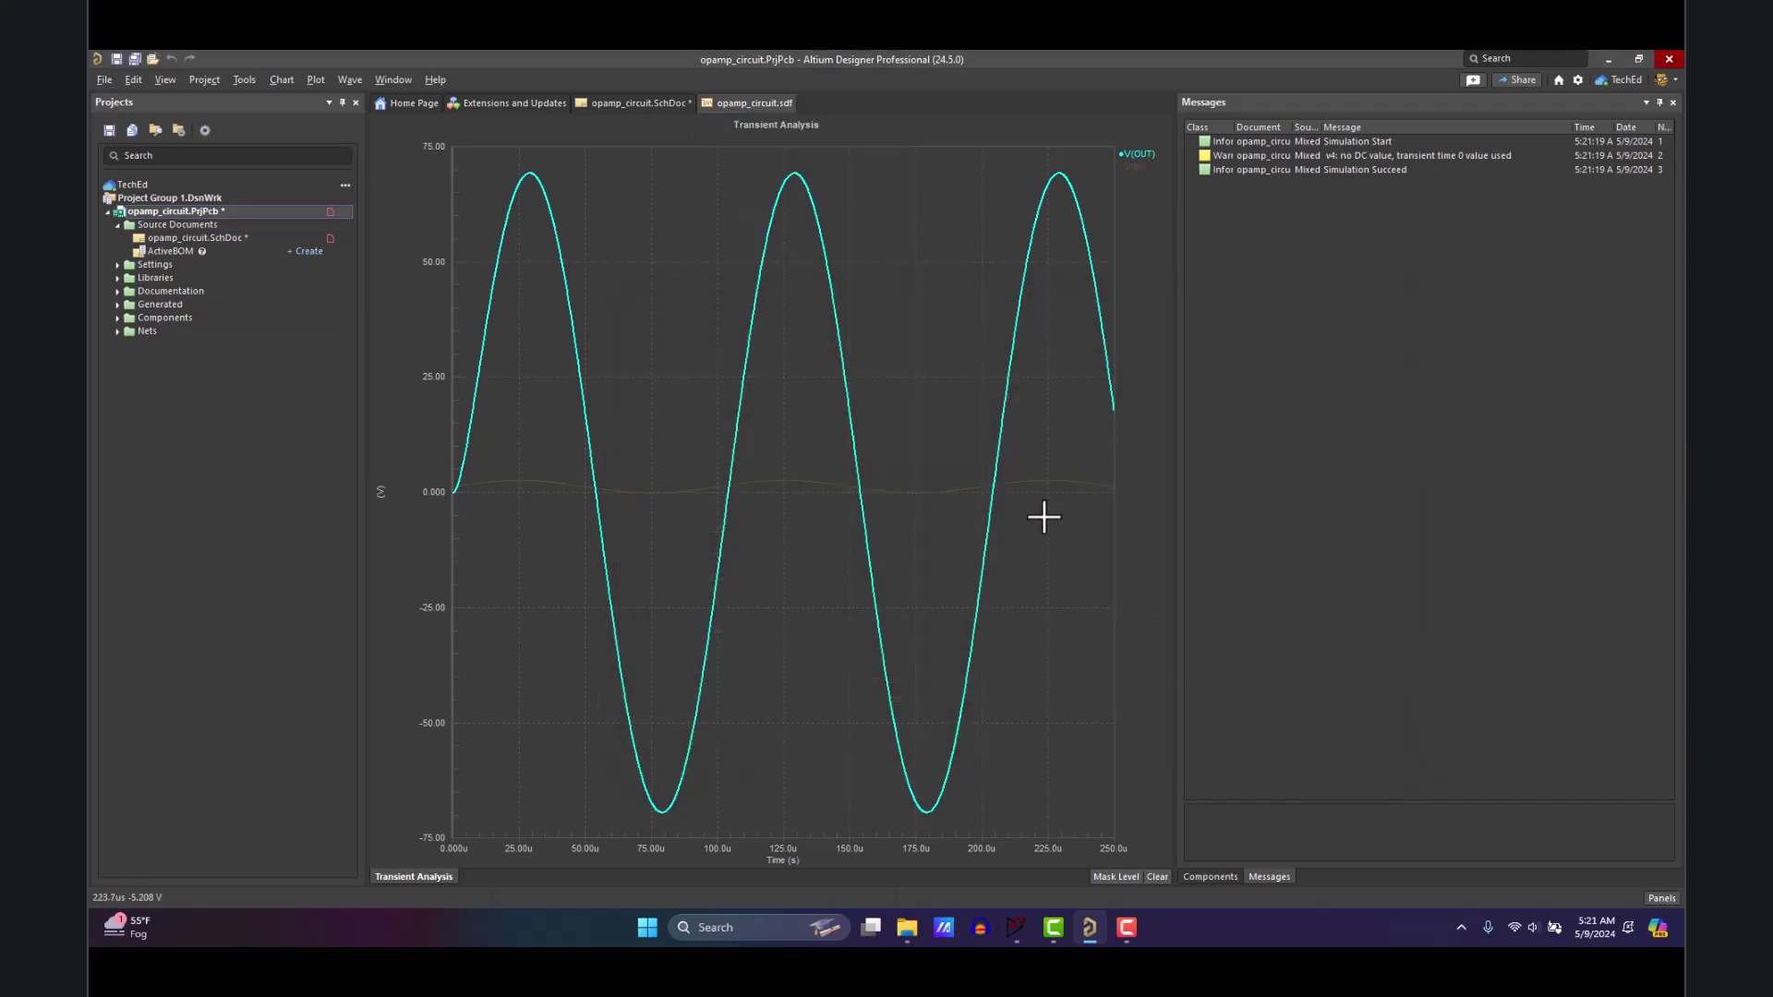
right_click(734, 104)
- Close the results chart, save the opamp_circuit schematic and bring the whole sheet into view
click(807, 125)
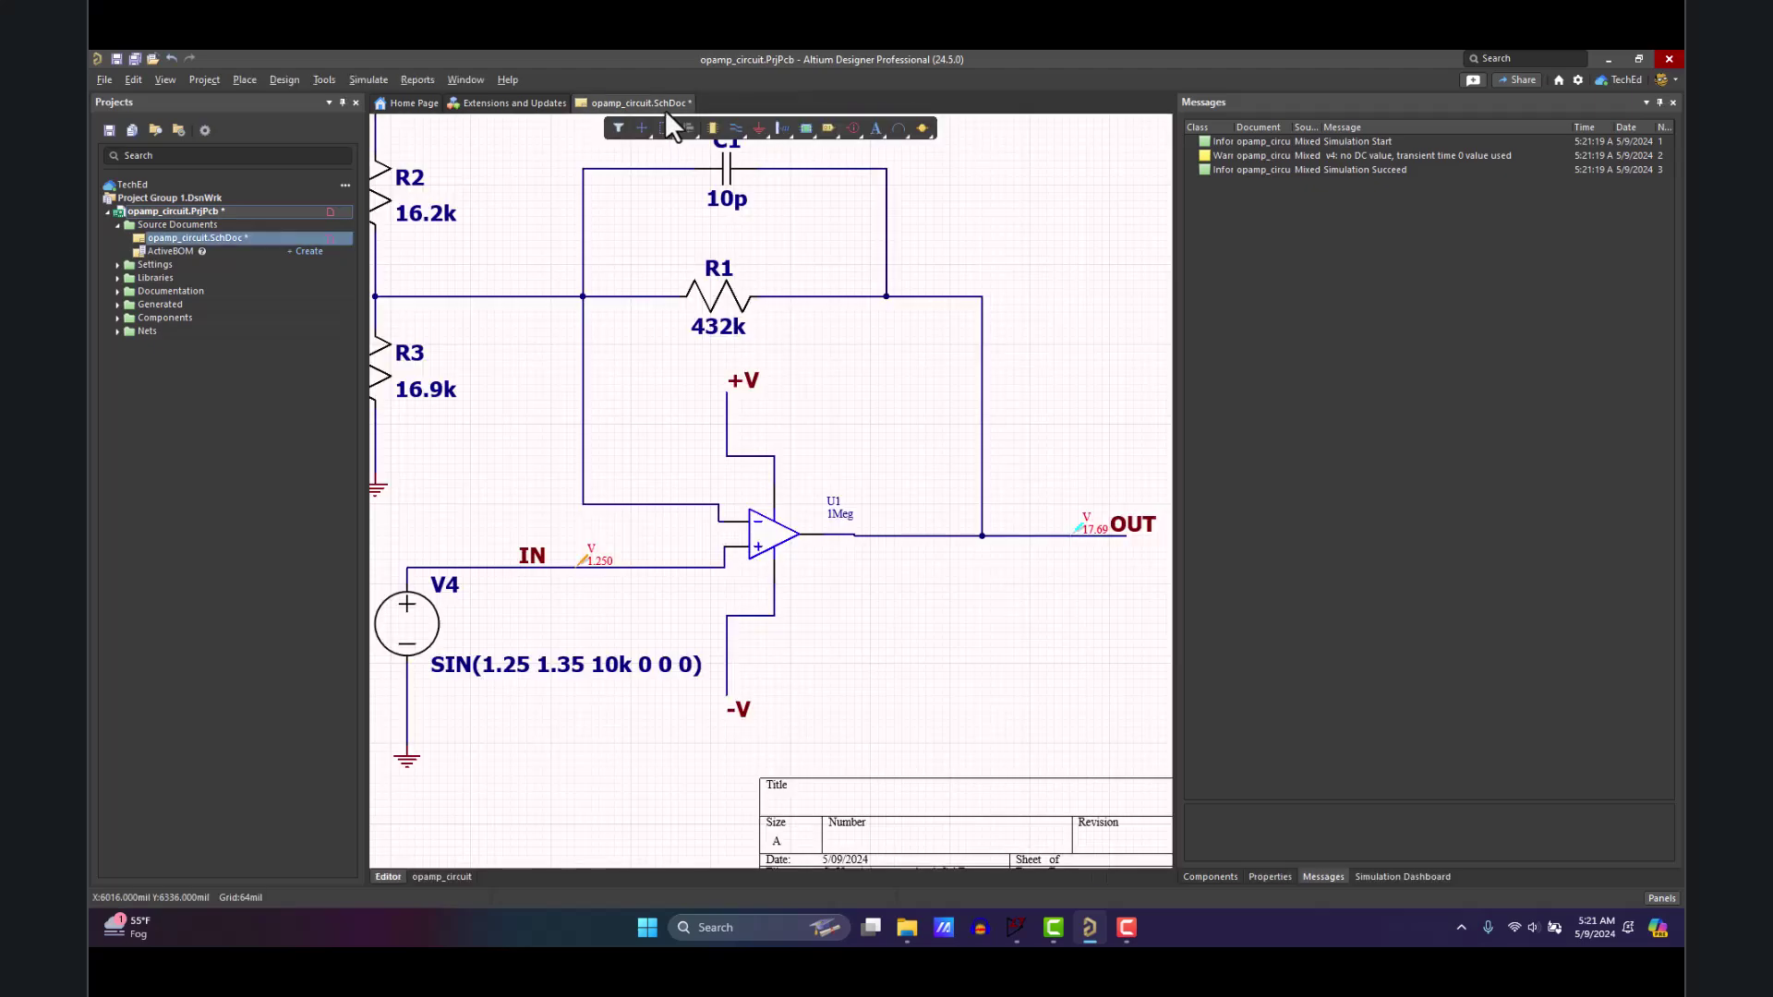
right_click(663, 104)
click(737, 204)
ctrl+scroll(845, 472, down, 5)
right_drag(698, 428, 745, 458)
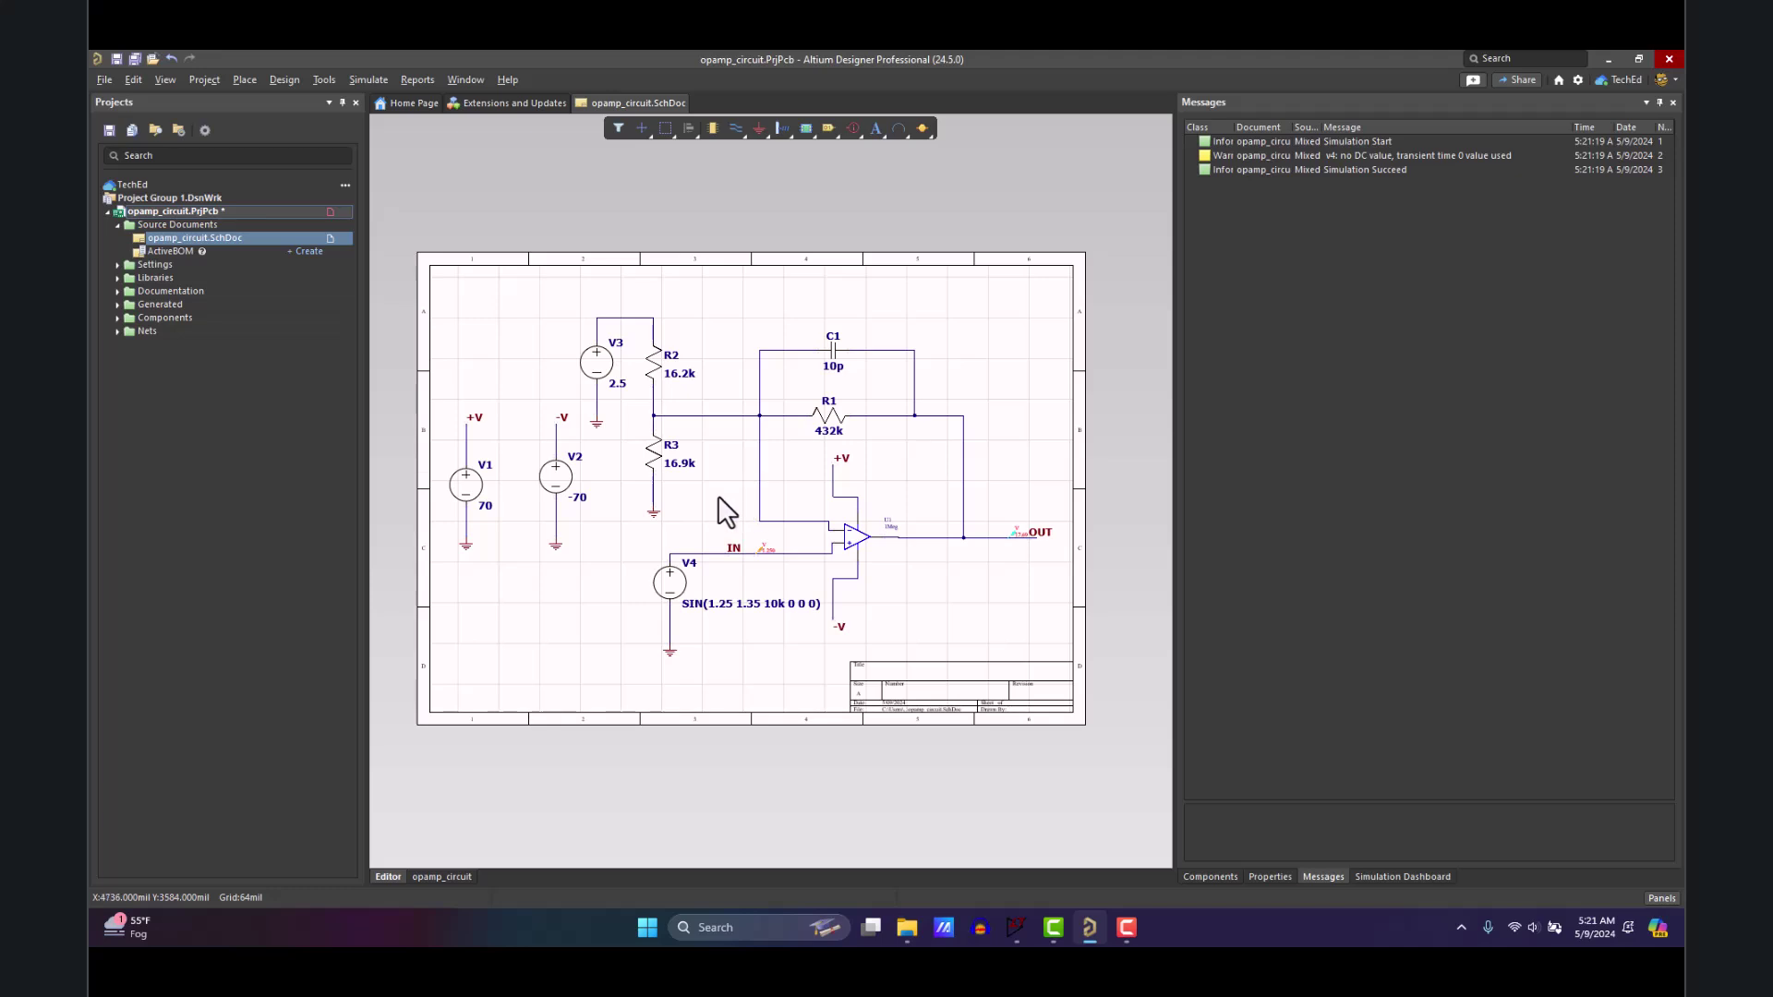
- Inspect the properties of U1 (1Meg) and R3 (16.9k, res-16.9k model)
click(851, 536)
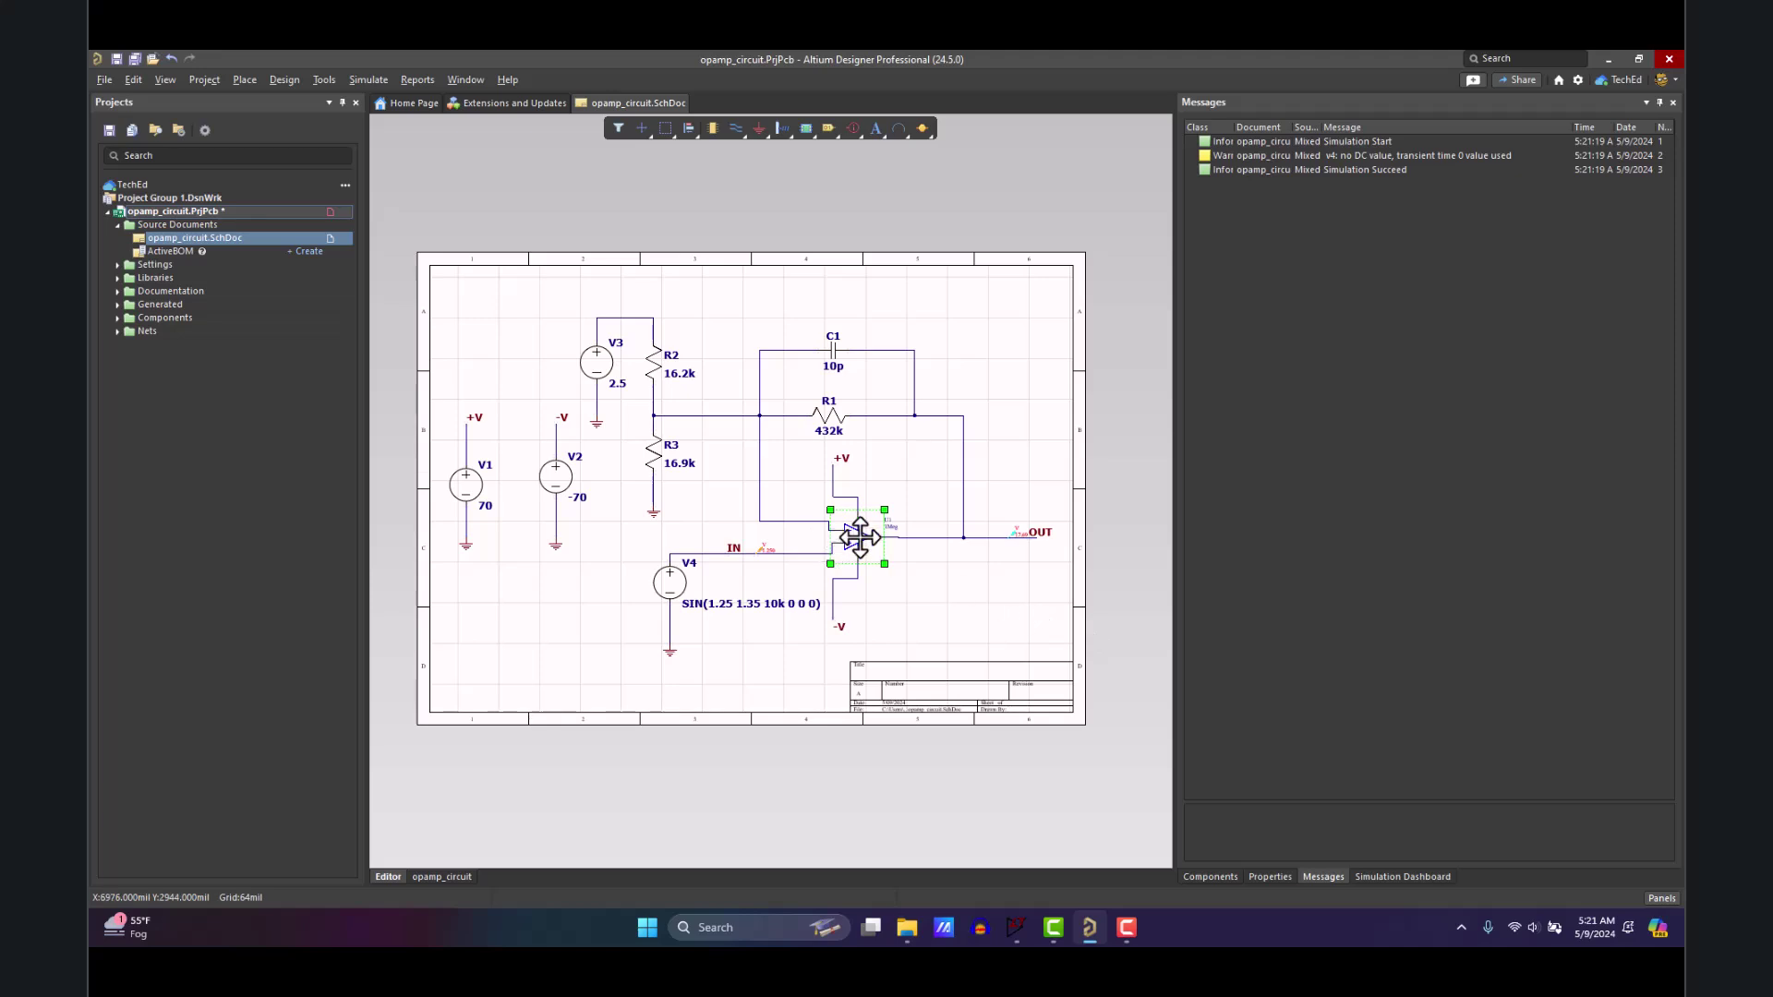
double_click(857, 531)
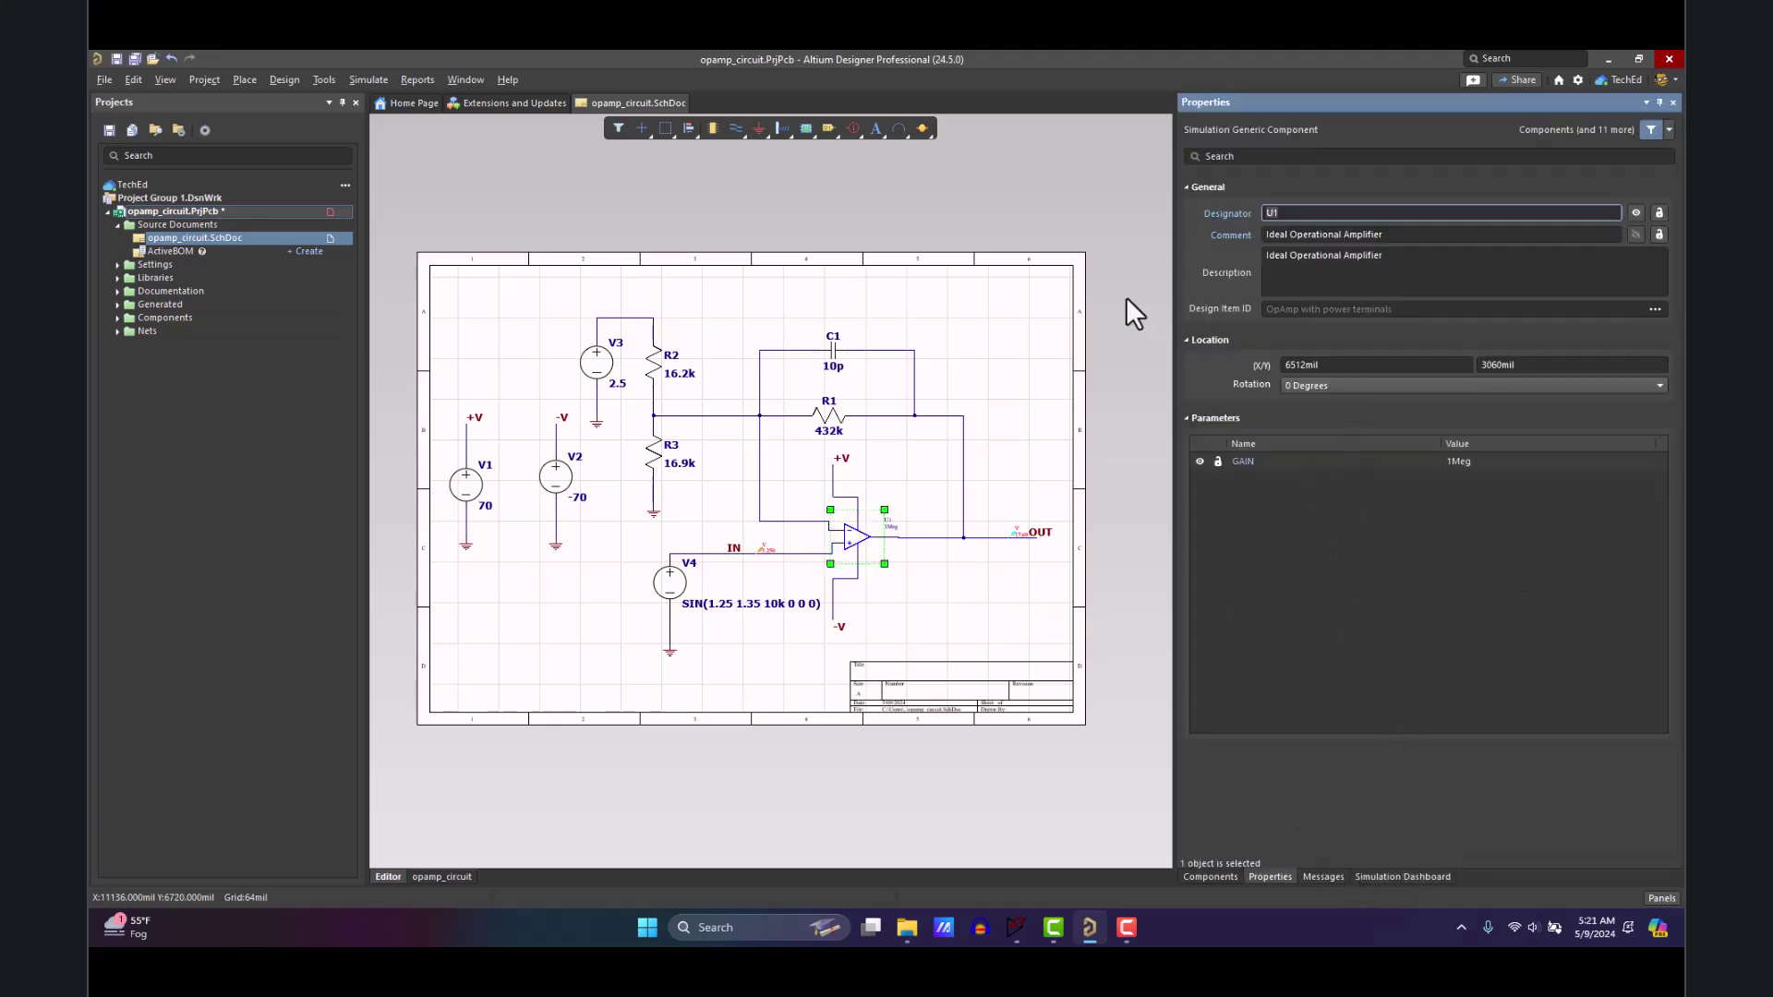
click(657, 466)
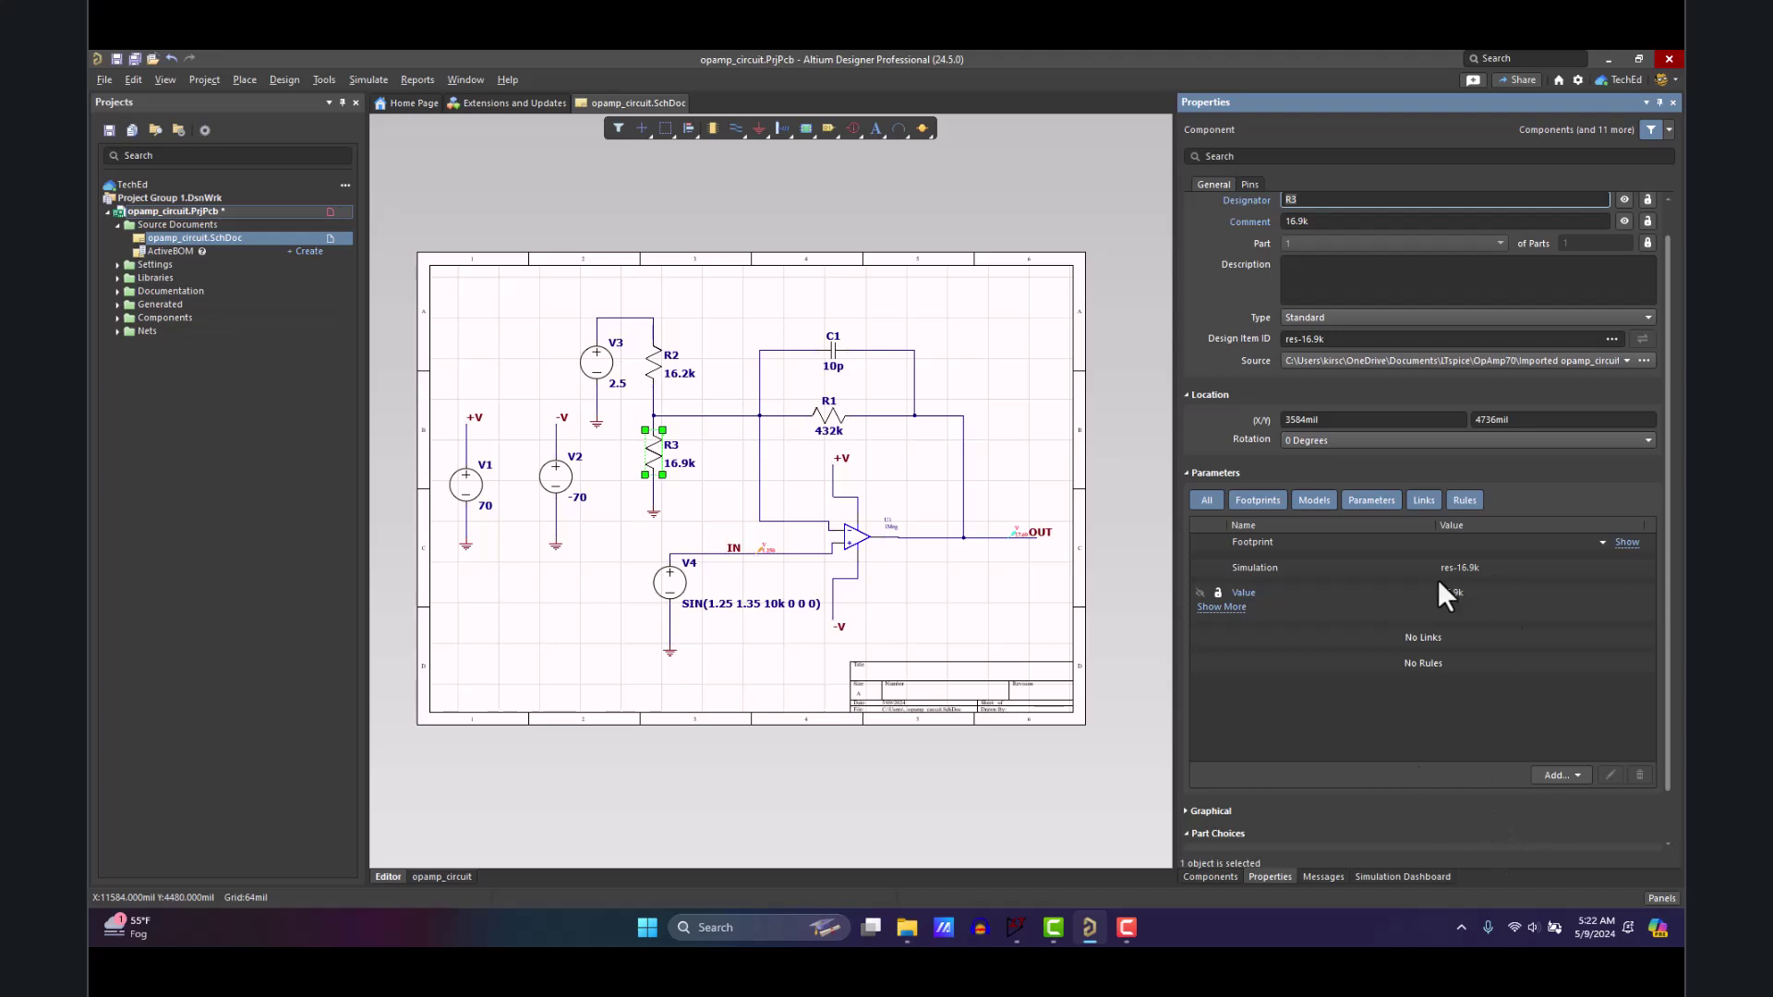
scroll(1459, 609, up, 1)
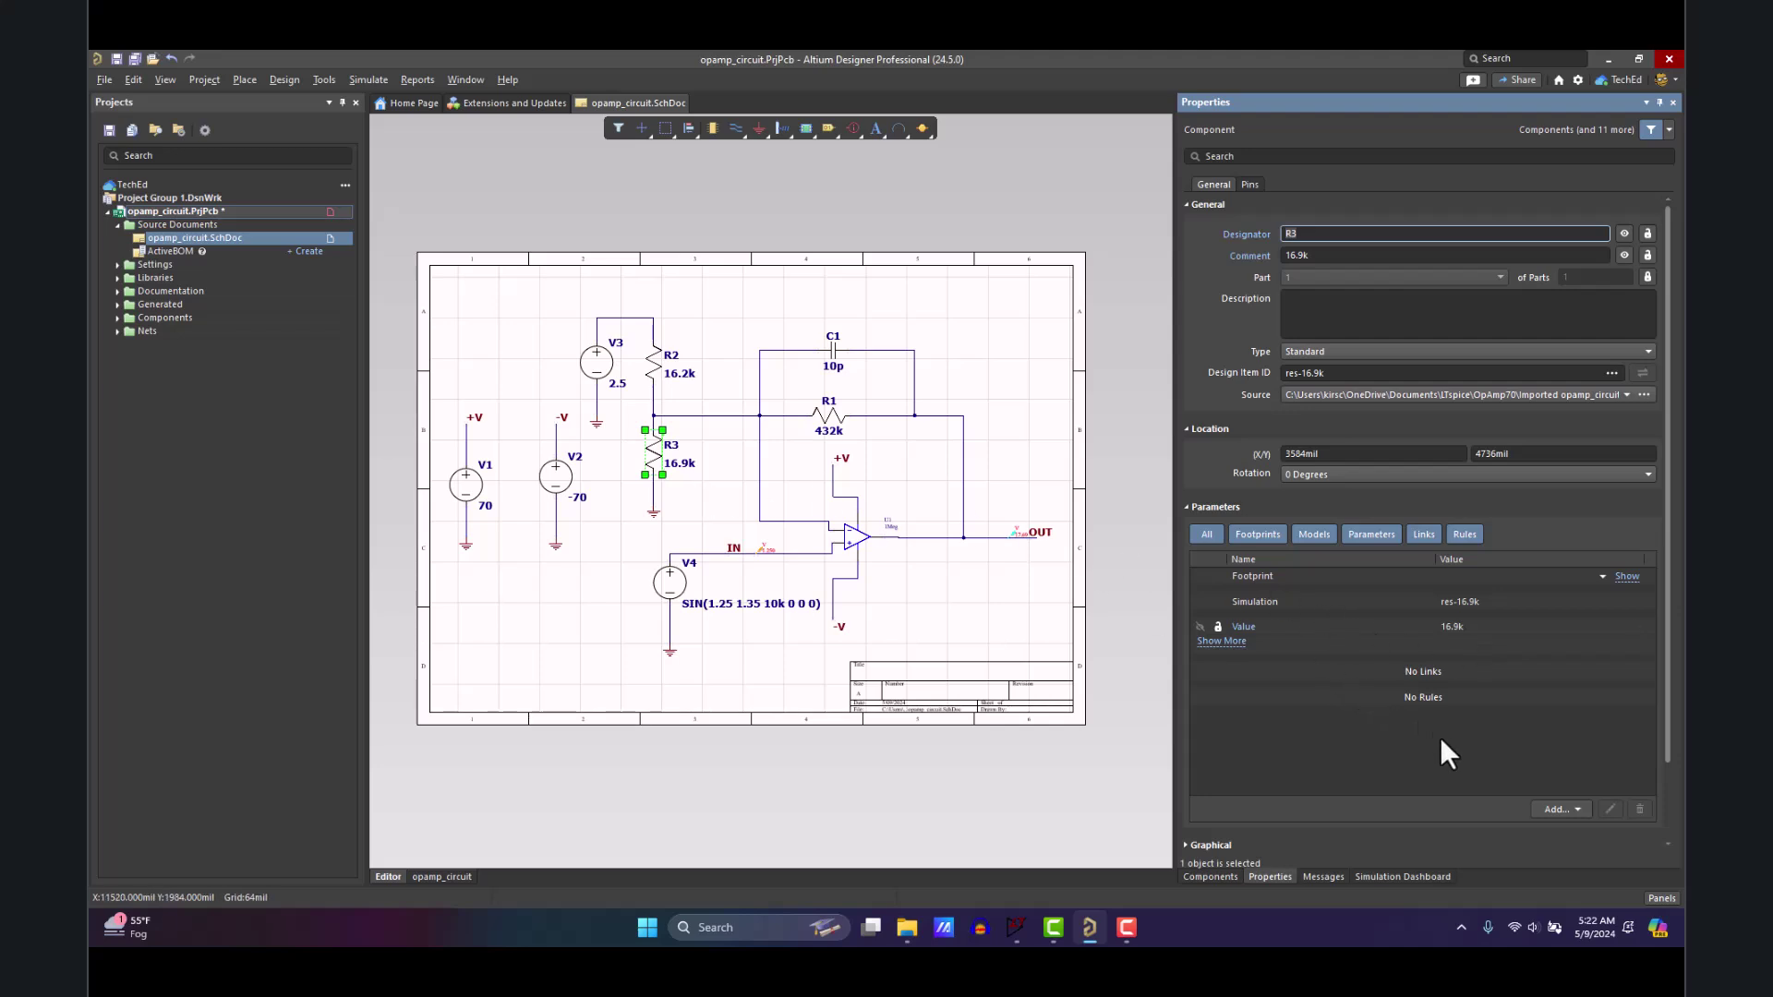
- Open the Manufacturer Part Search panel restricted to Passive Components
click(1659, 897)
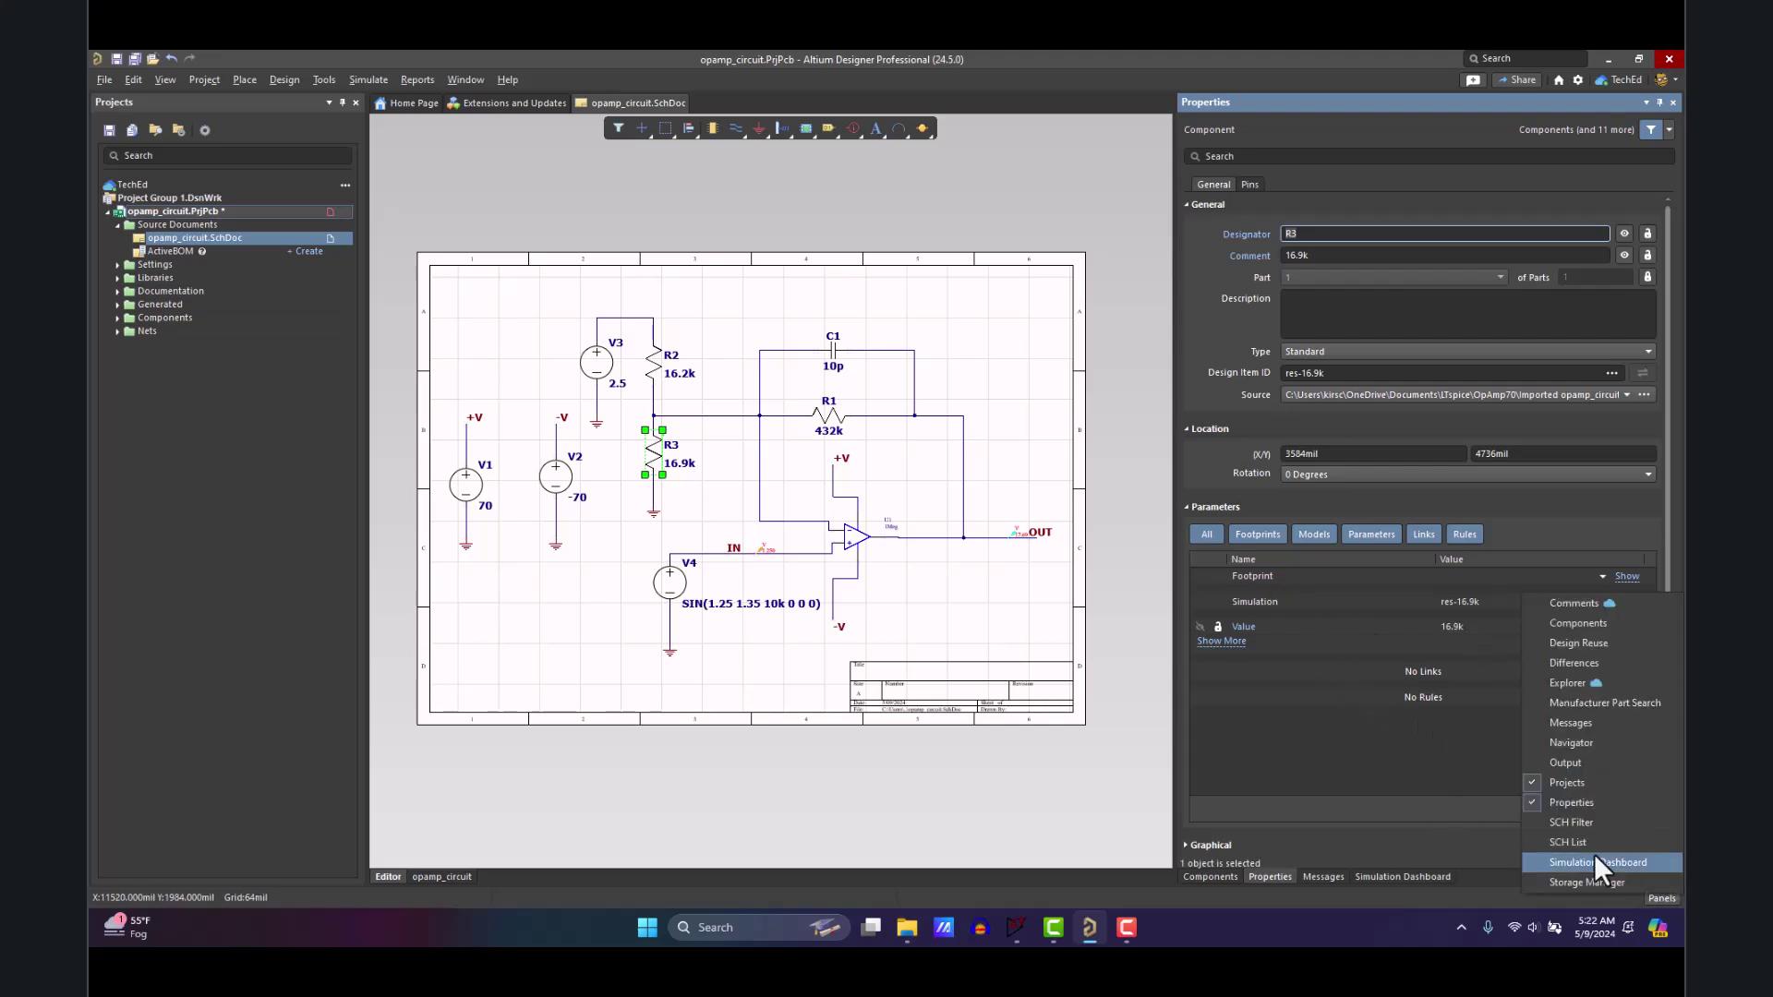
click(1603, 701)
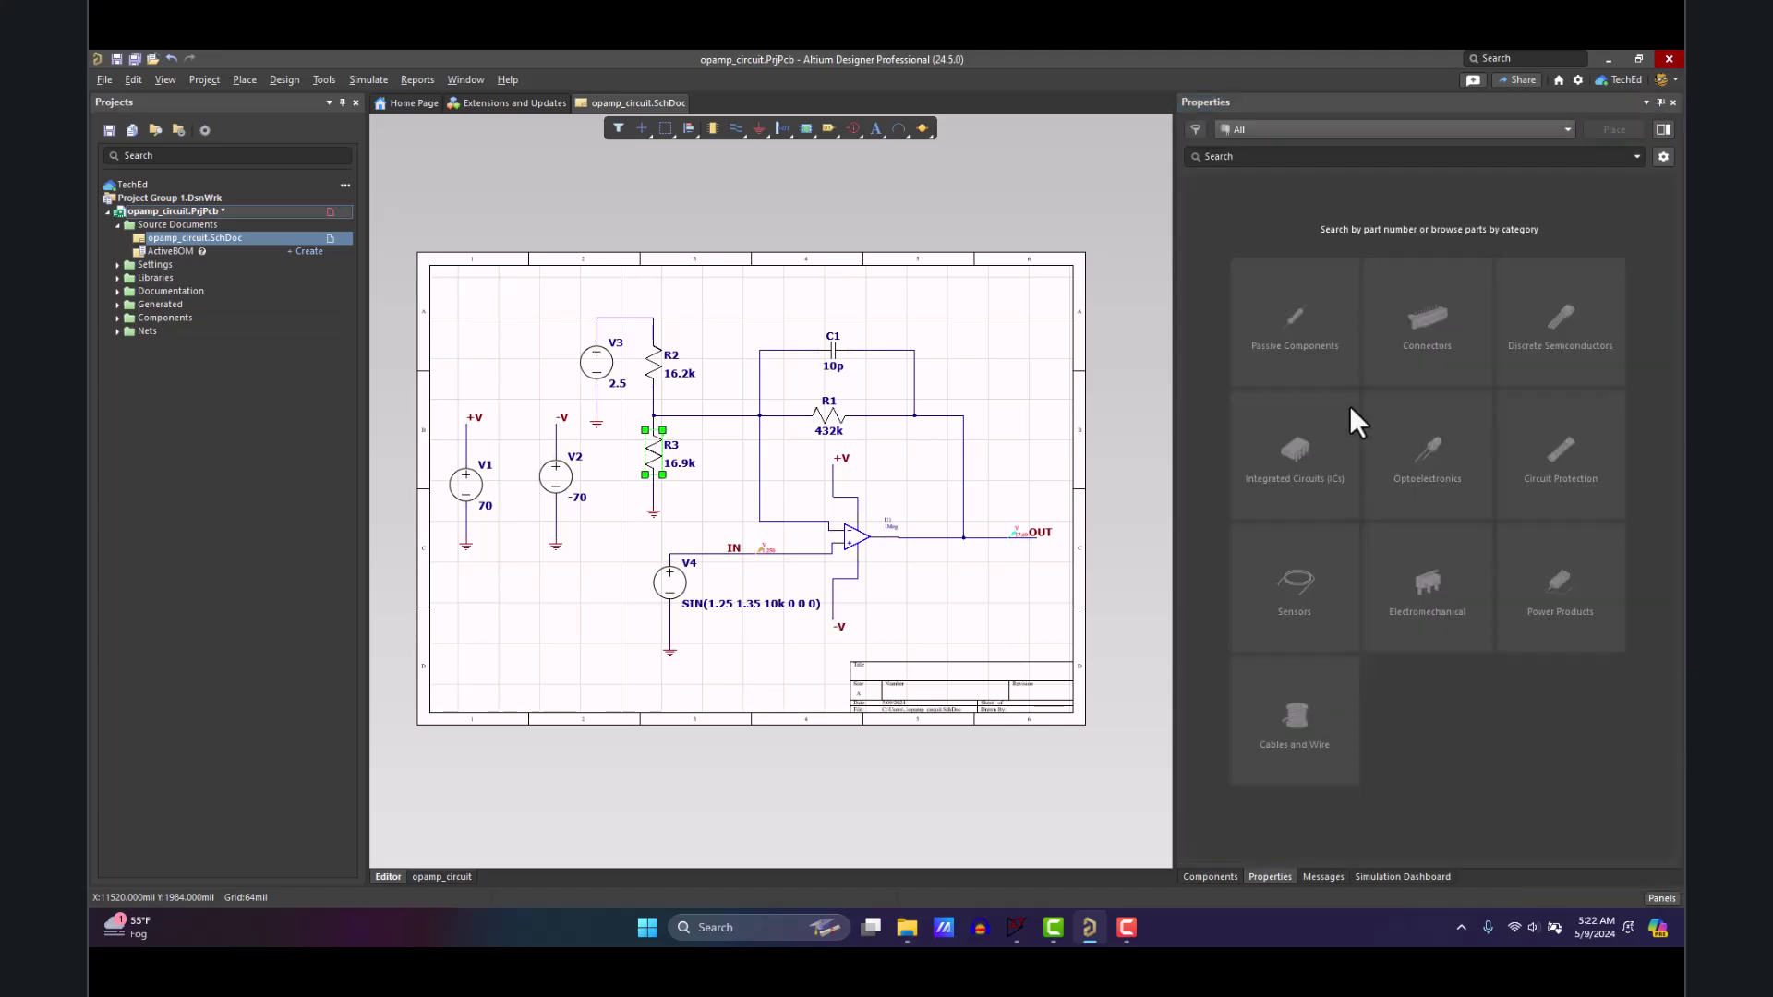
click(1331, 156)
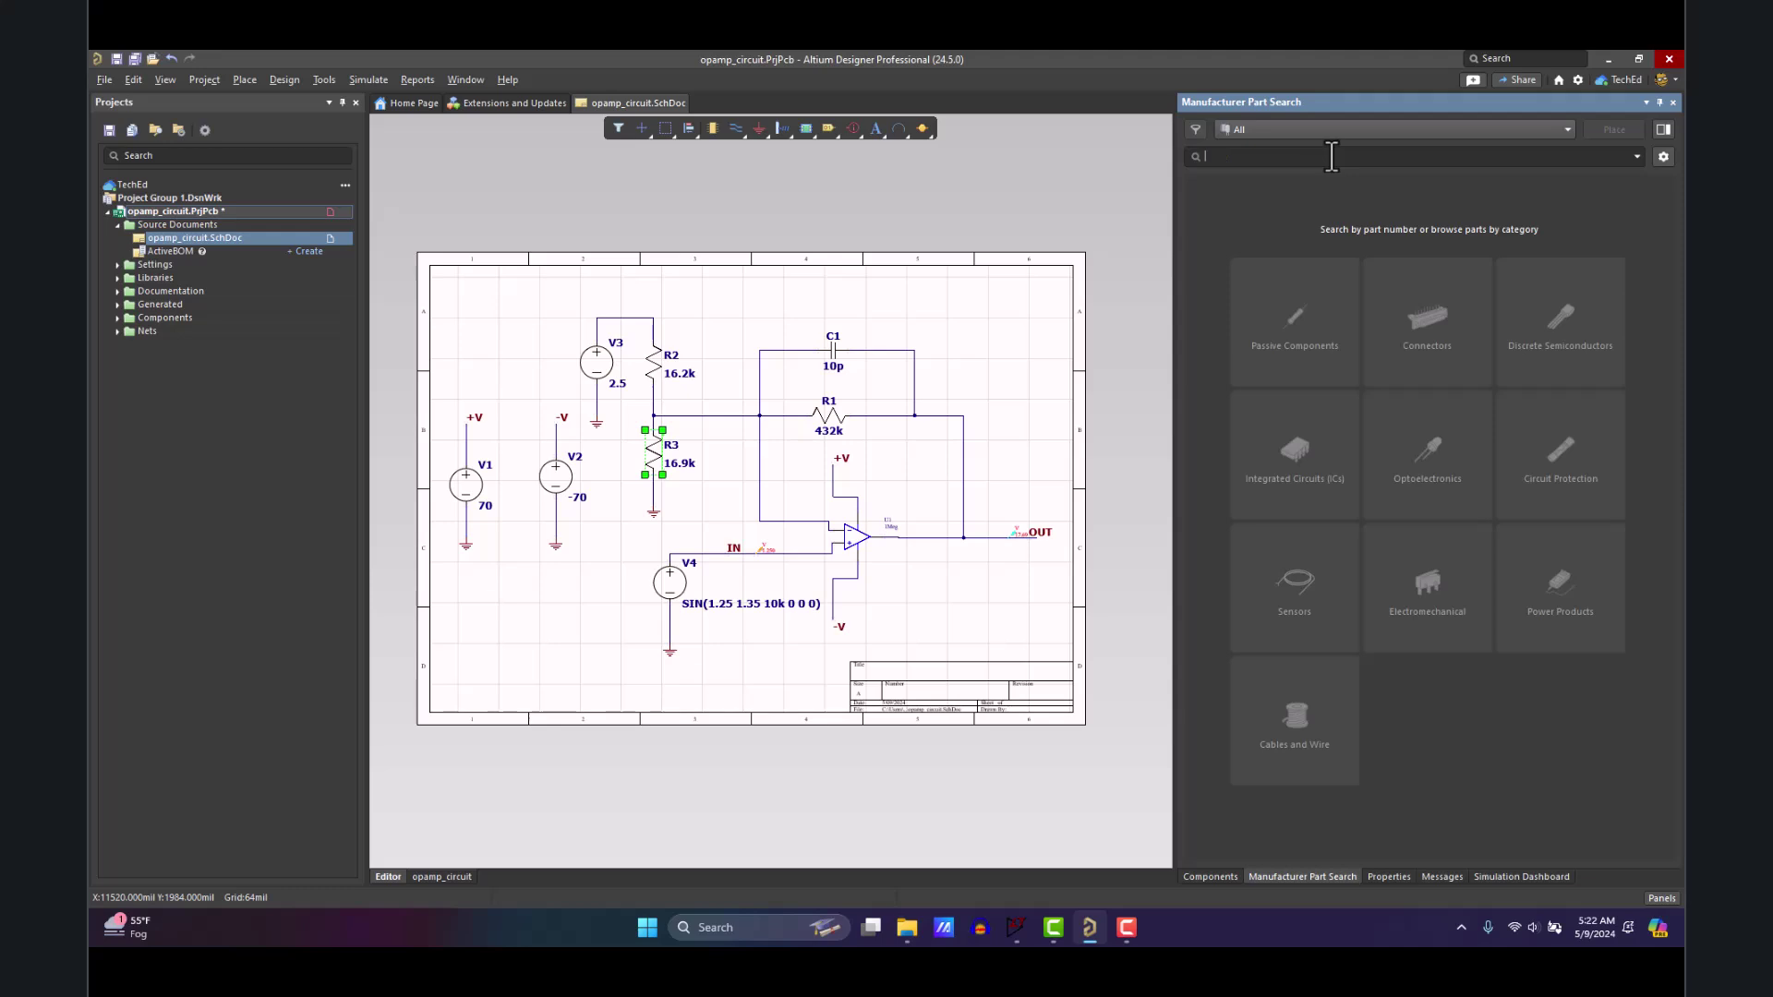
click(1298, 305)
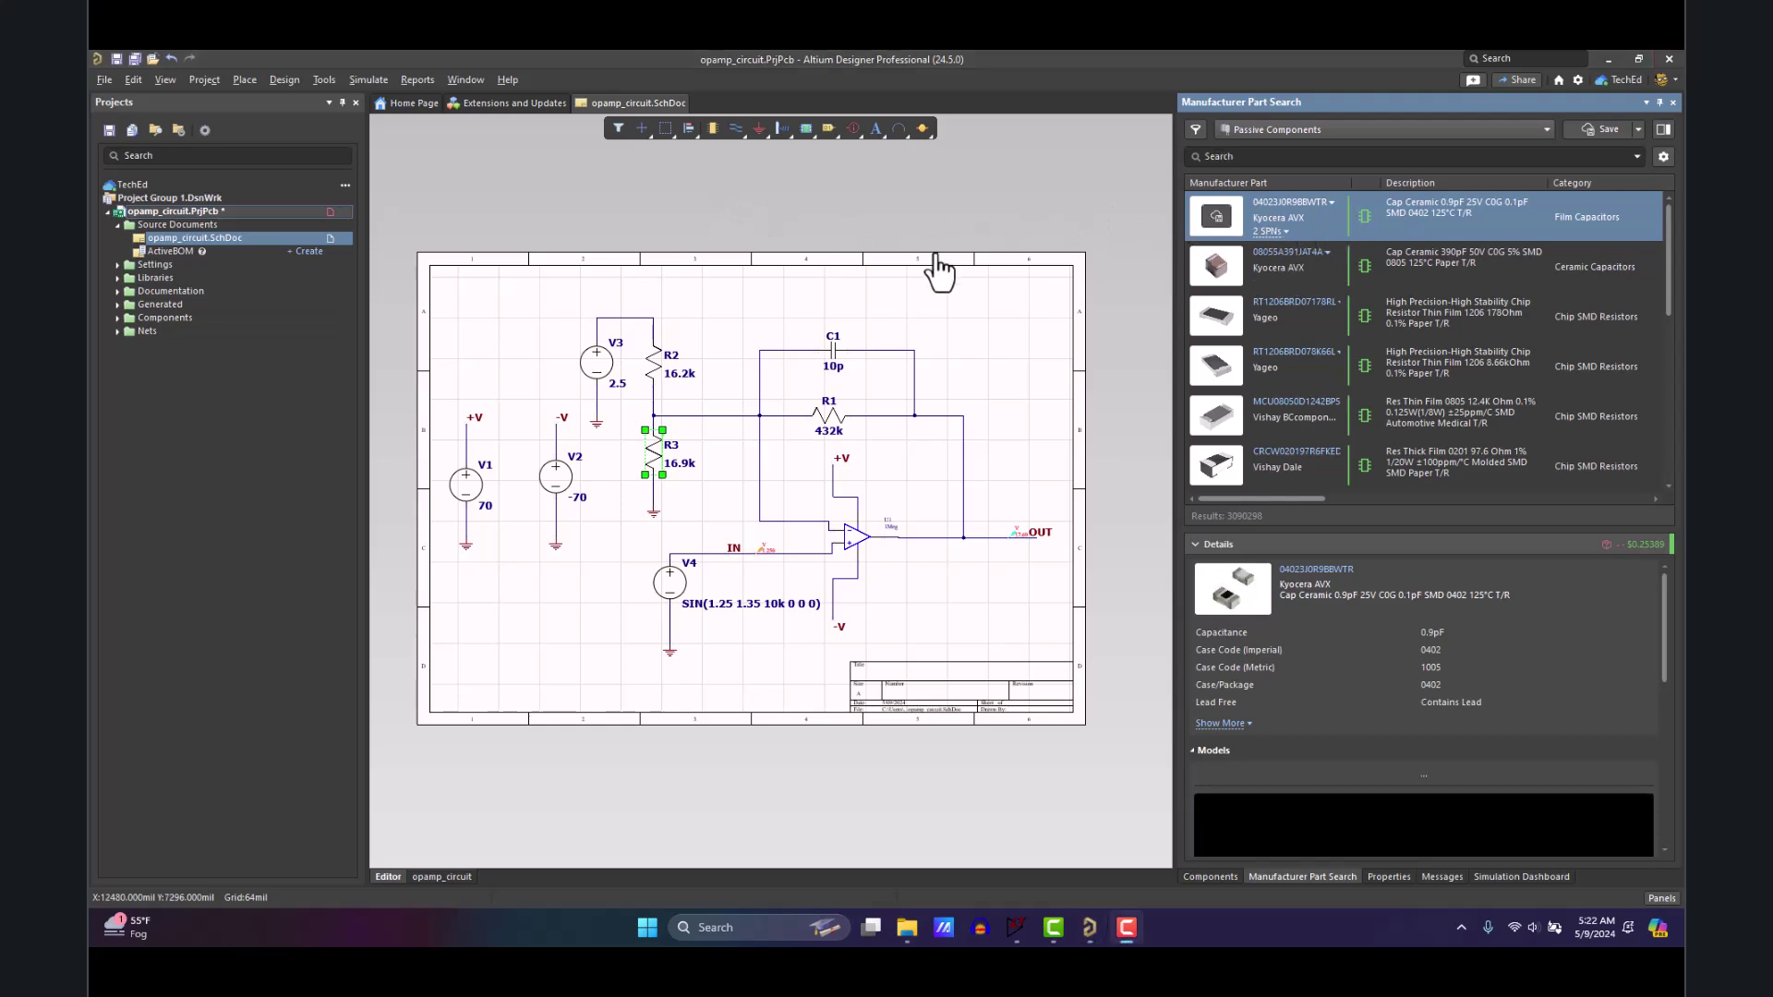
- Search for 16.9k and show supplier prices for the Vishay CRCW080516K9FKEA resistor
click(1325, 159)
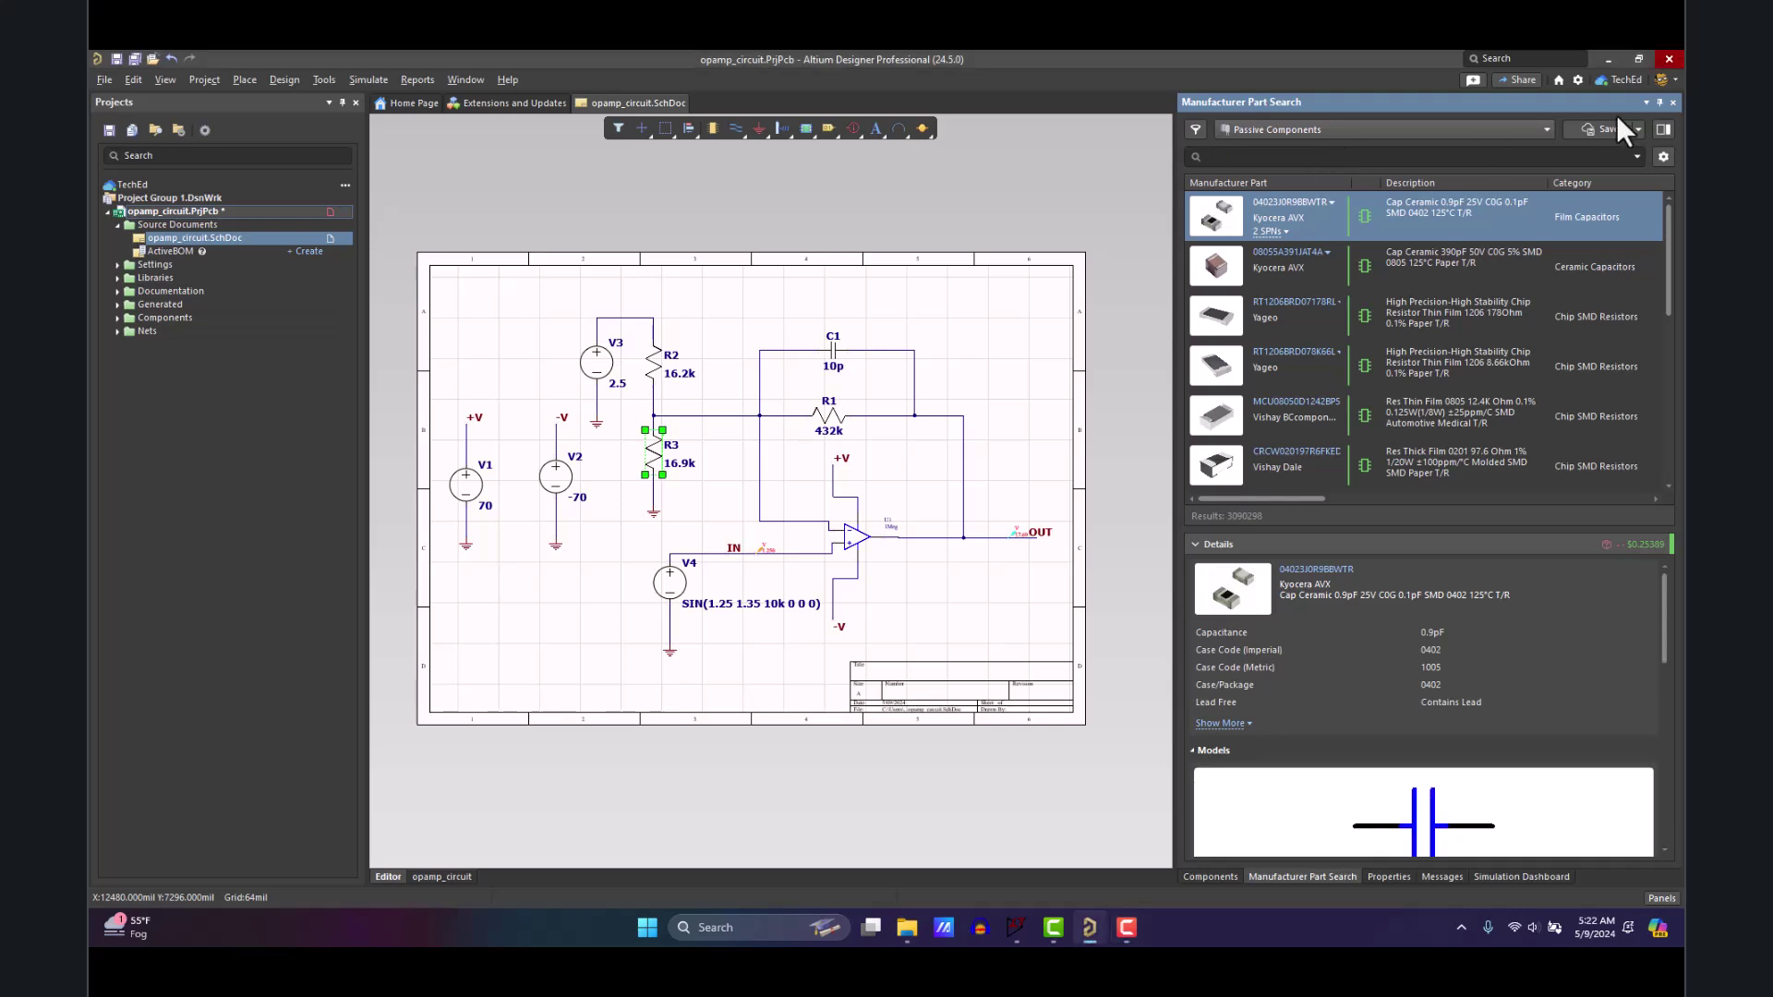
text(16.6)
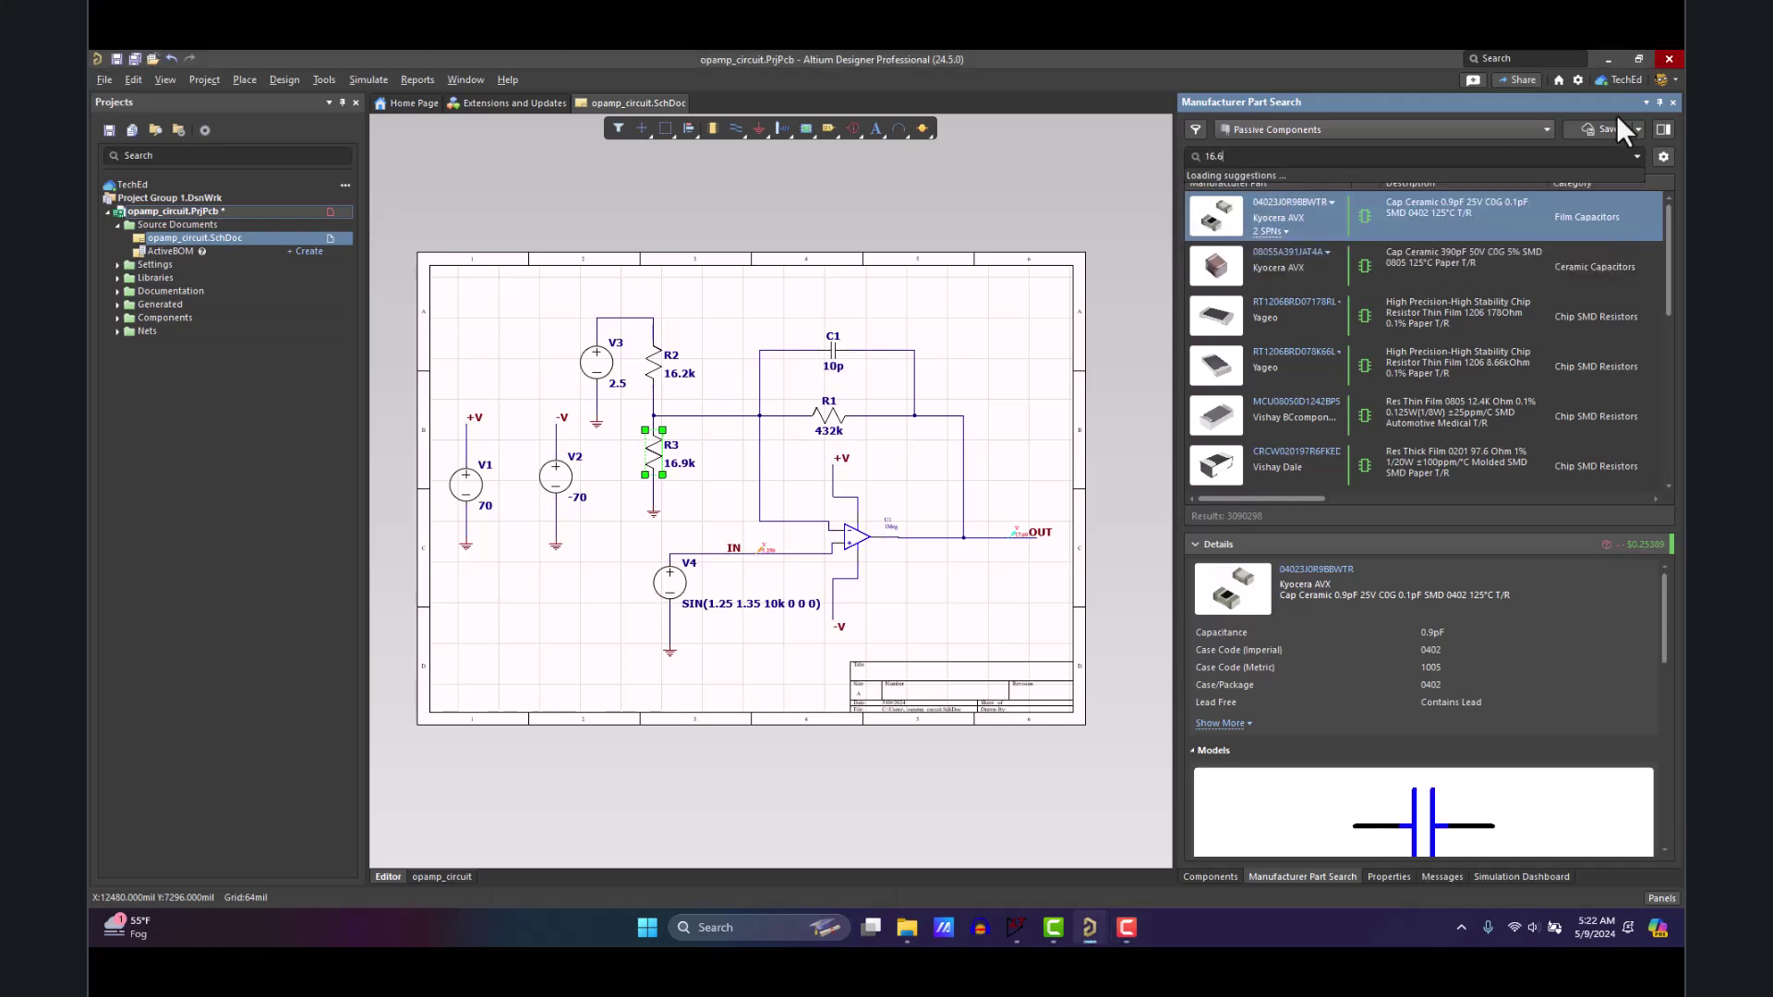
key(BackSpace)
text(9k)
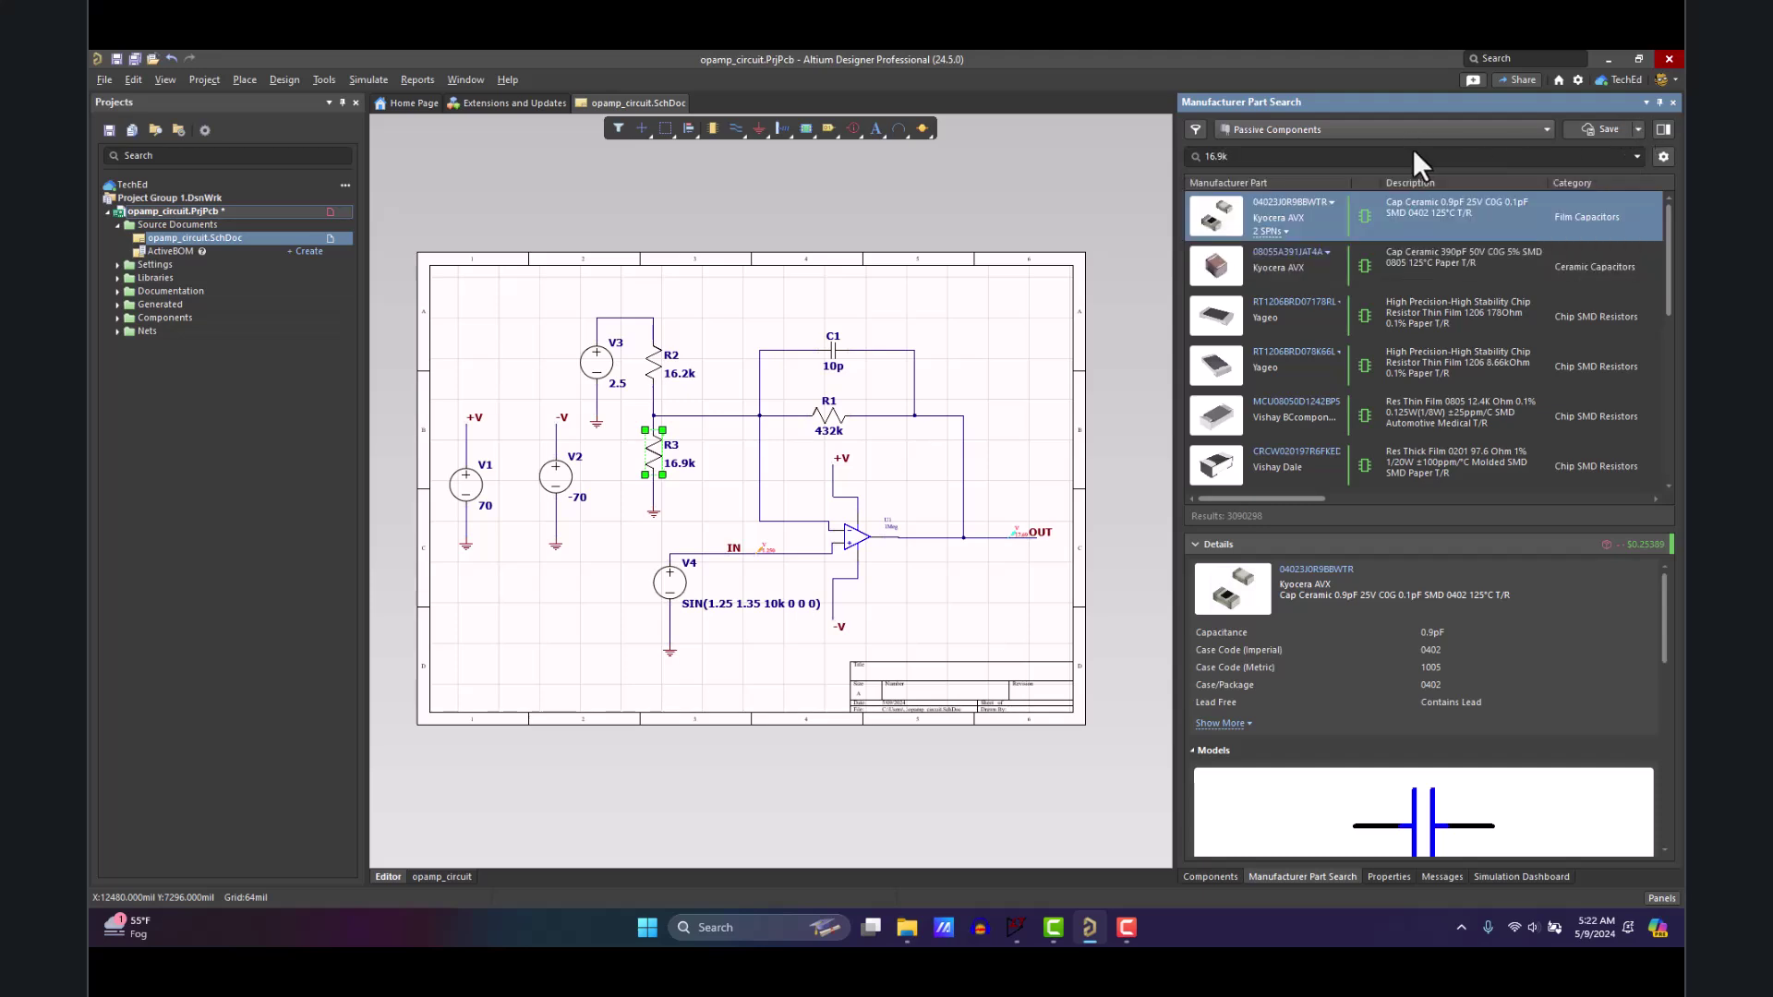
key(Return)
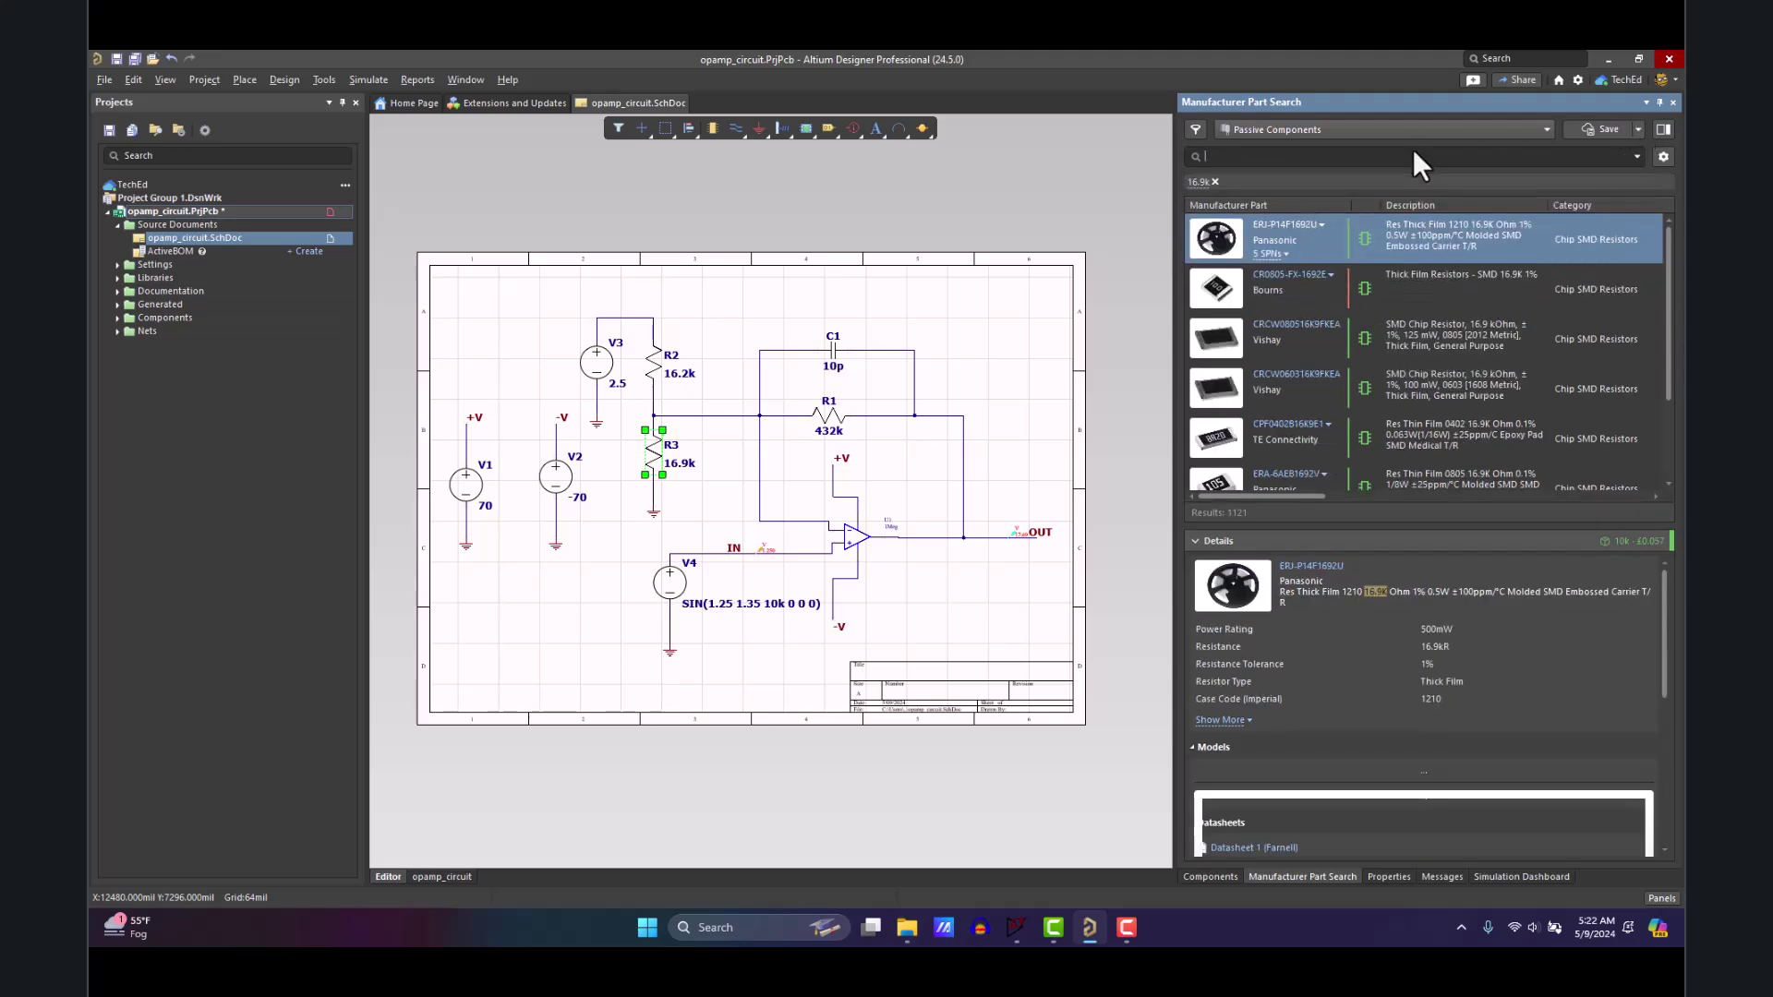
click(1327, 340)
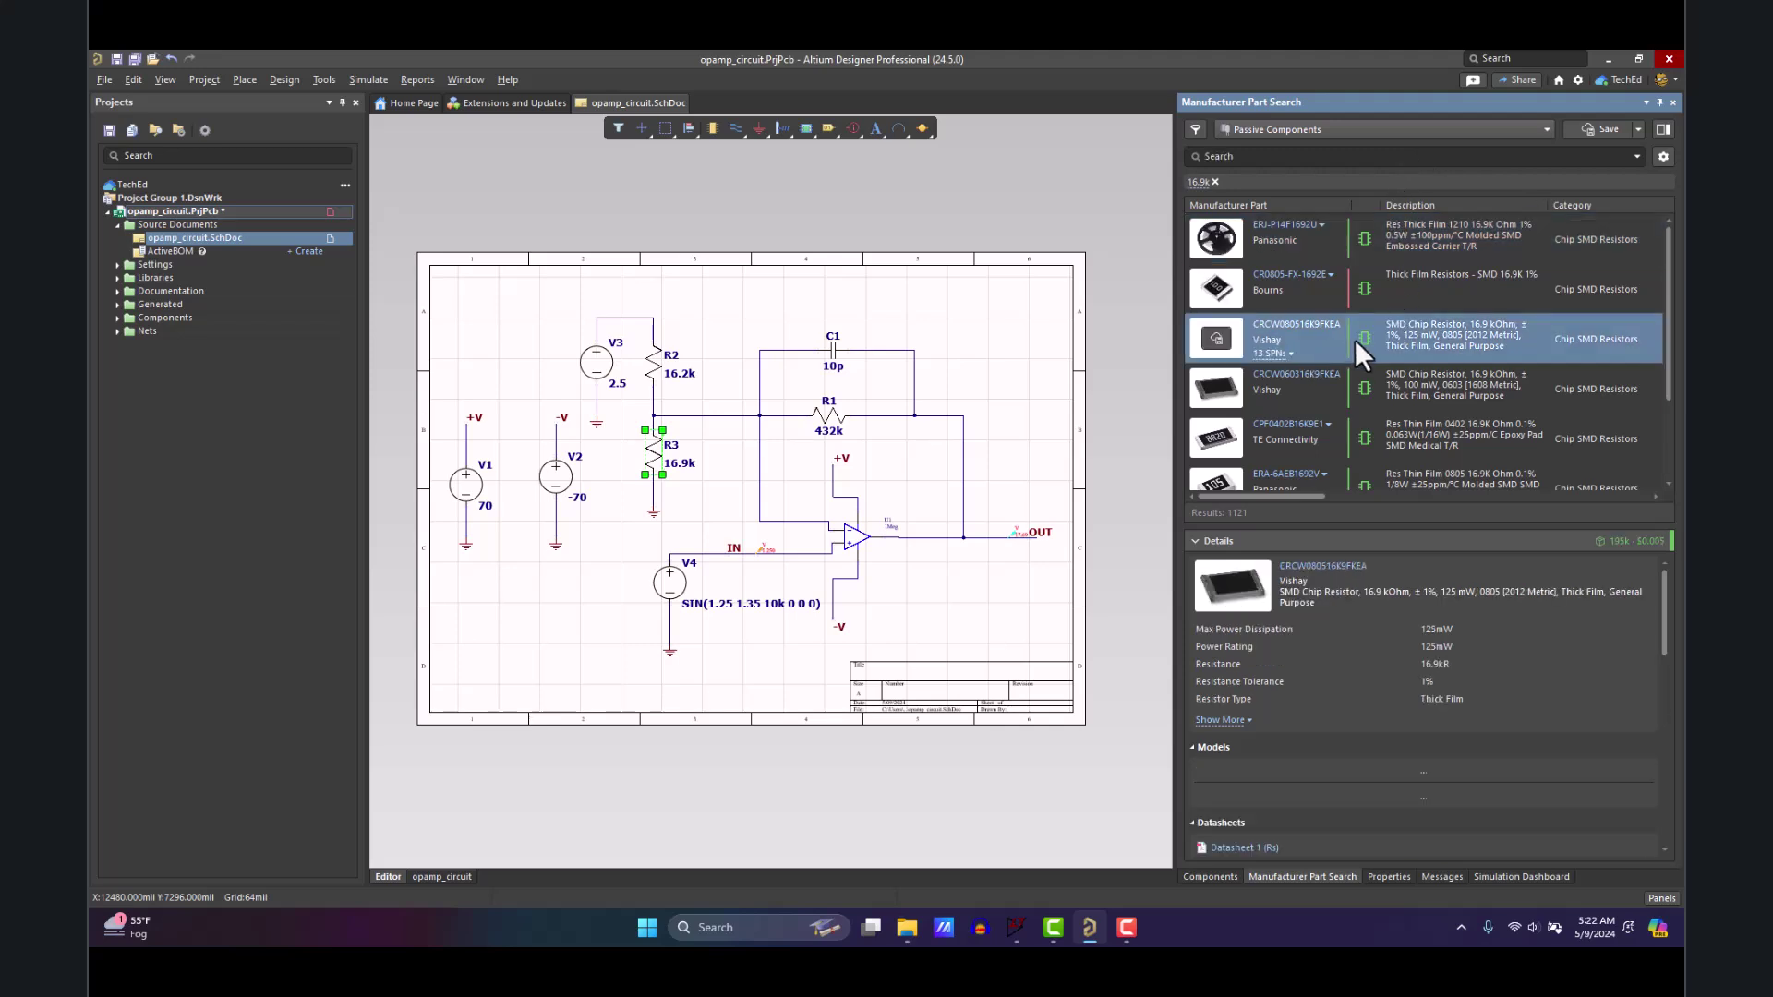
click(1271, 354)
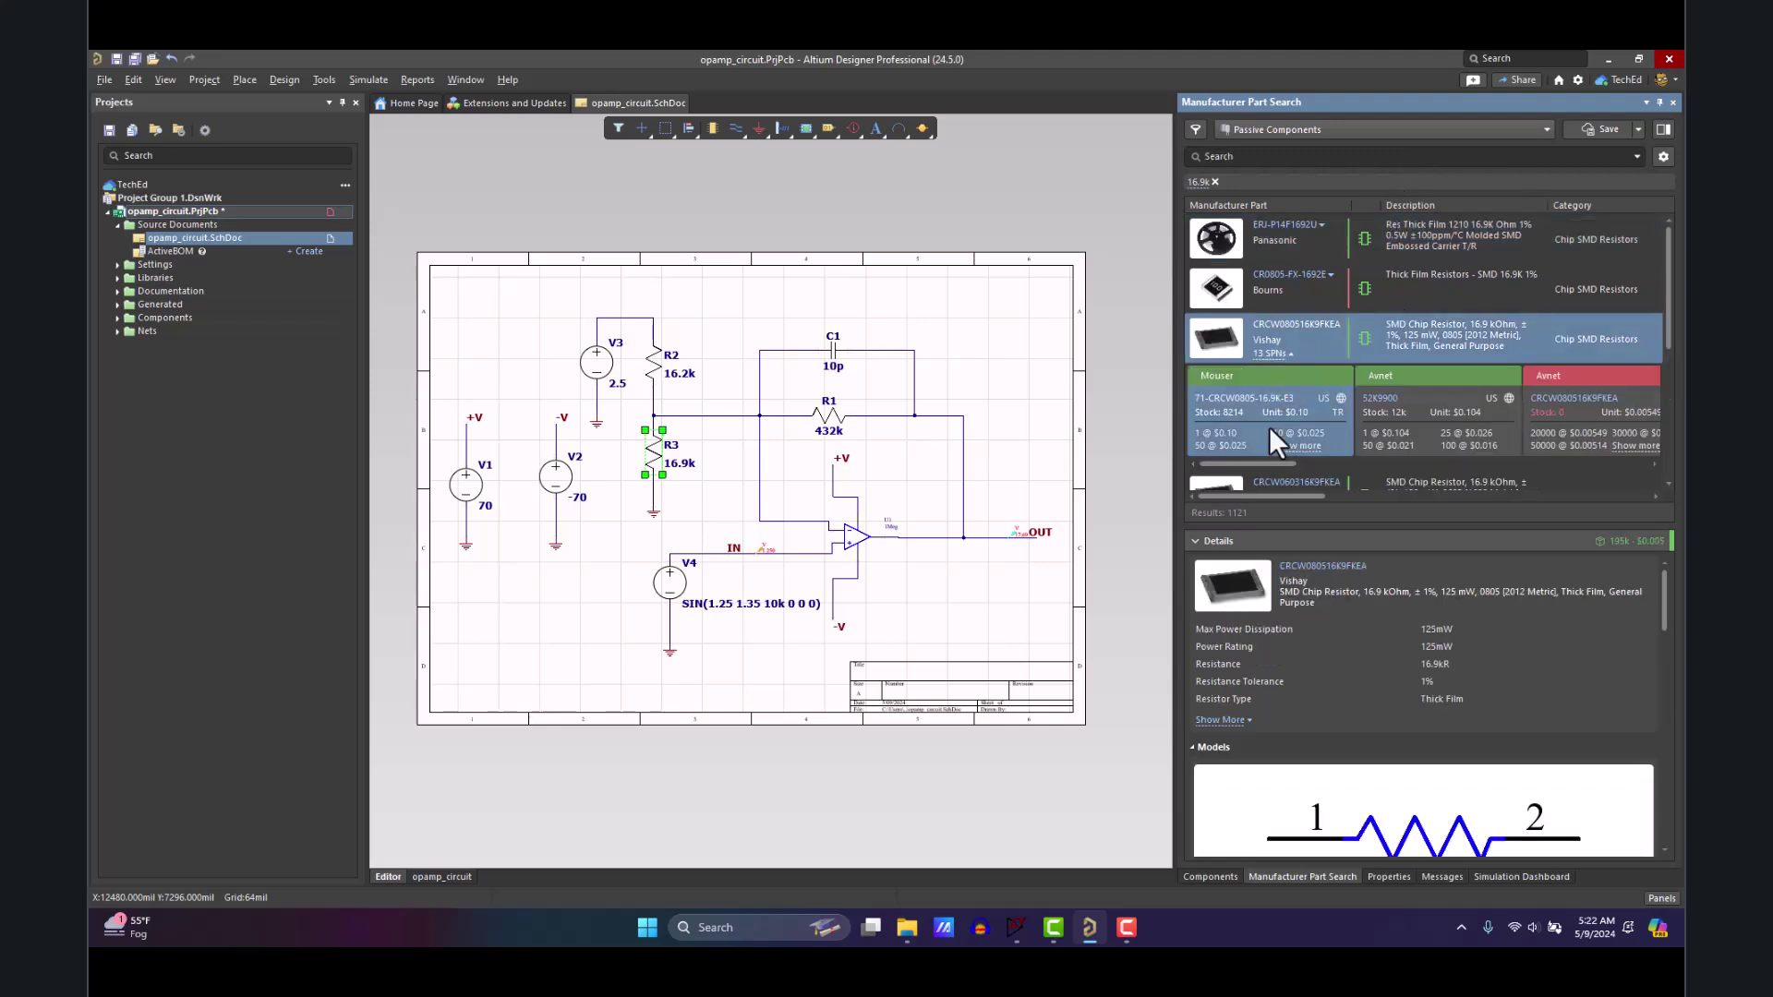
drag(1244, 463, 1409, 462)
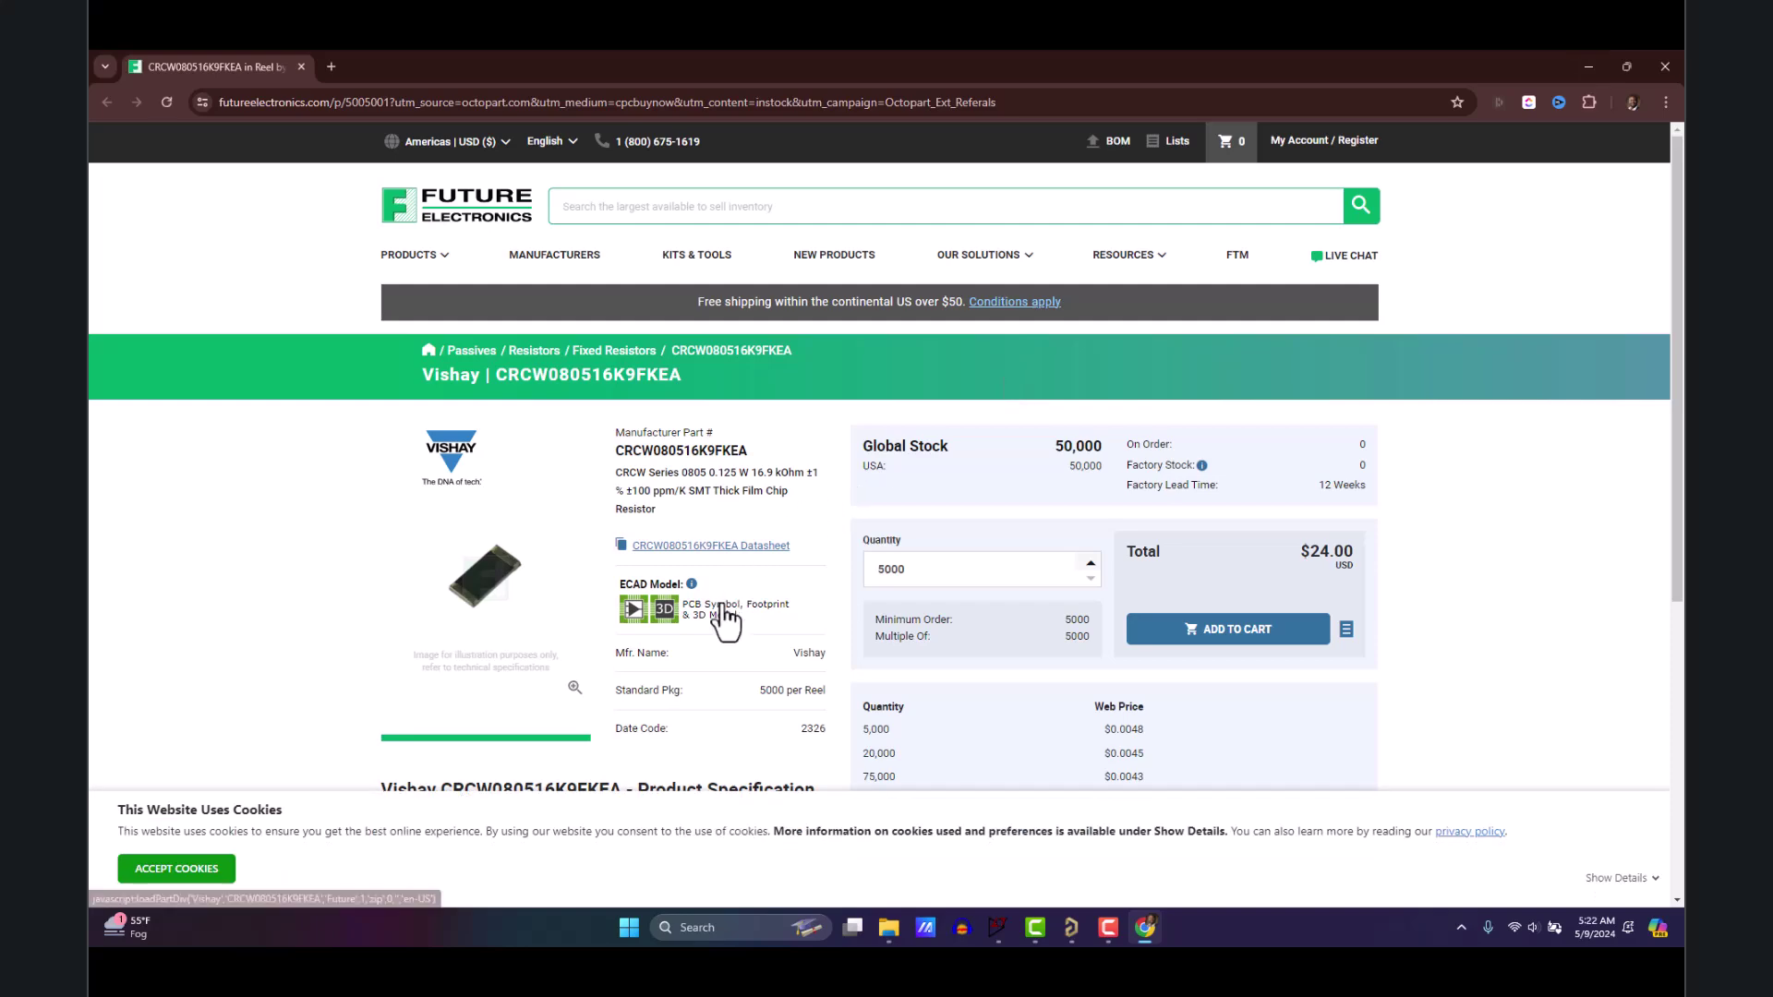
scroll(718, 600, down, 1)
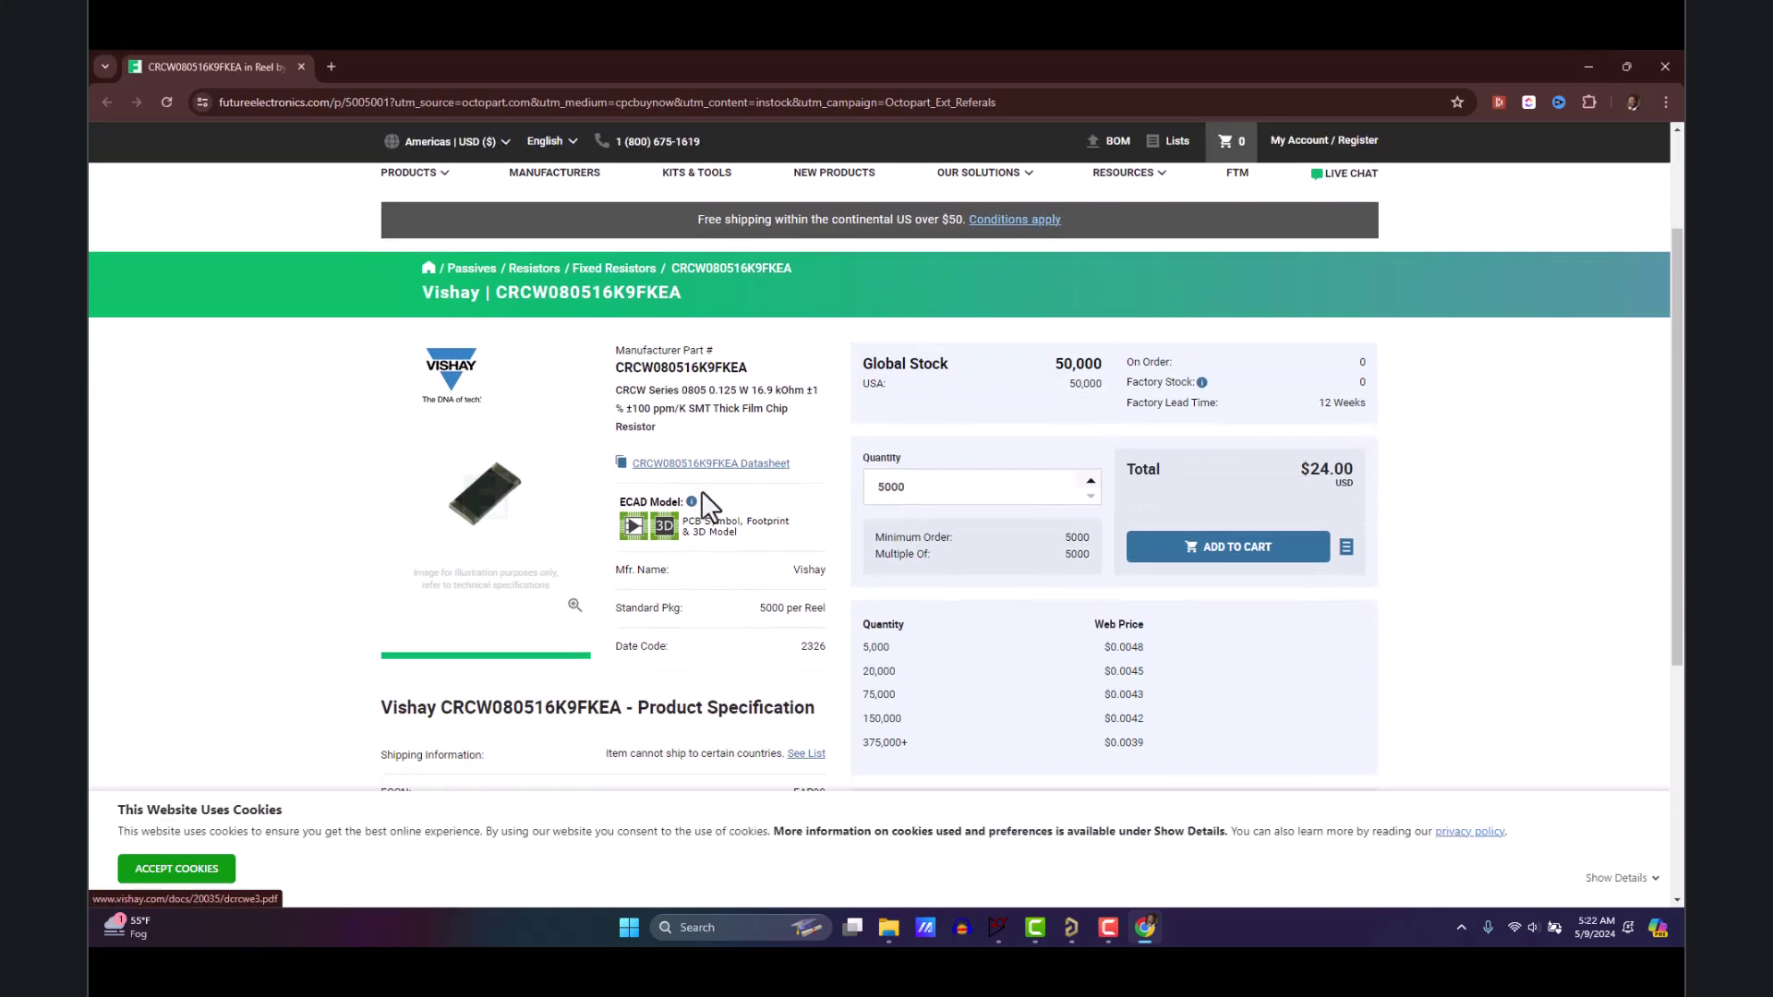
- Place the CRCW080516K9FKEA resistor, rotated vertical, just right of R3
click(1590, 63)
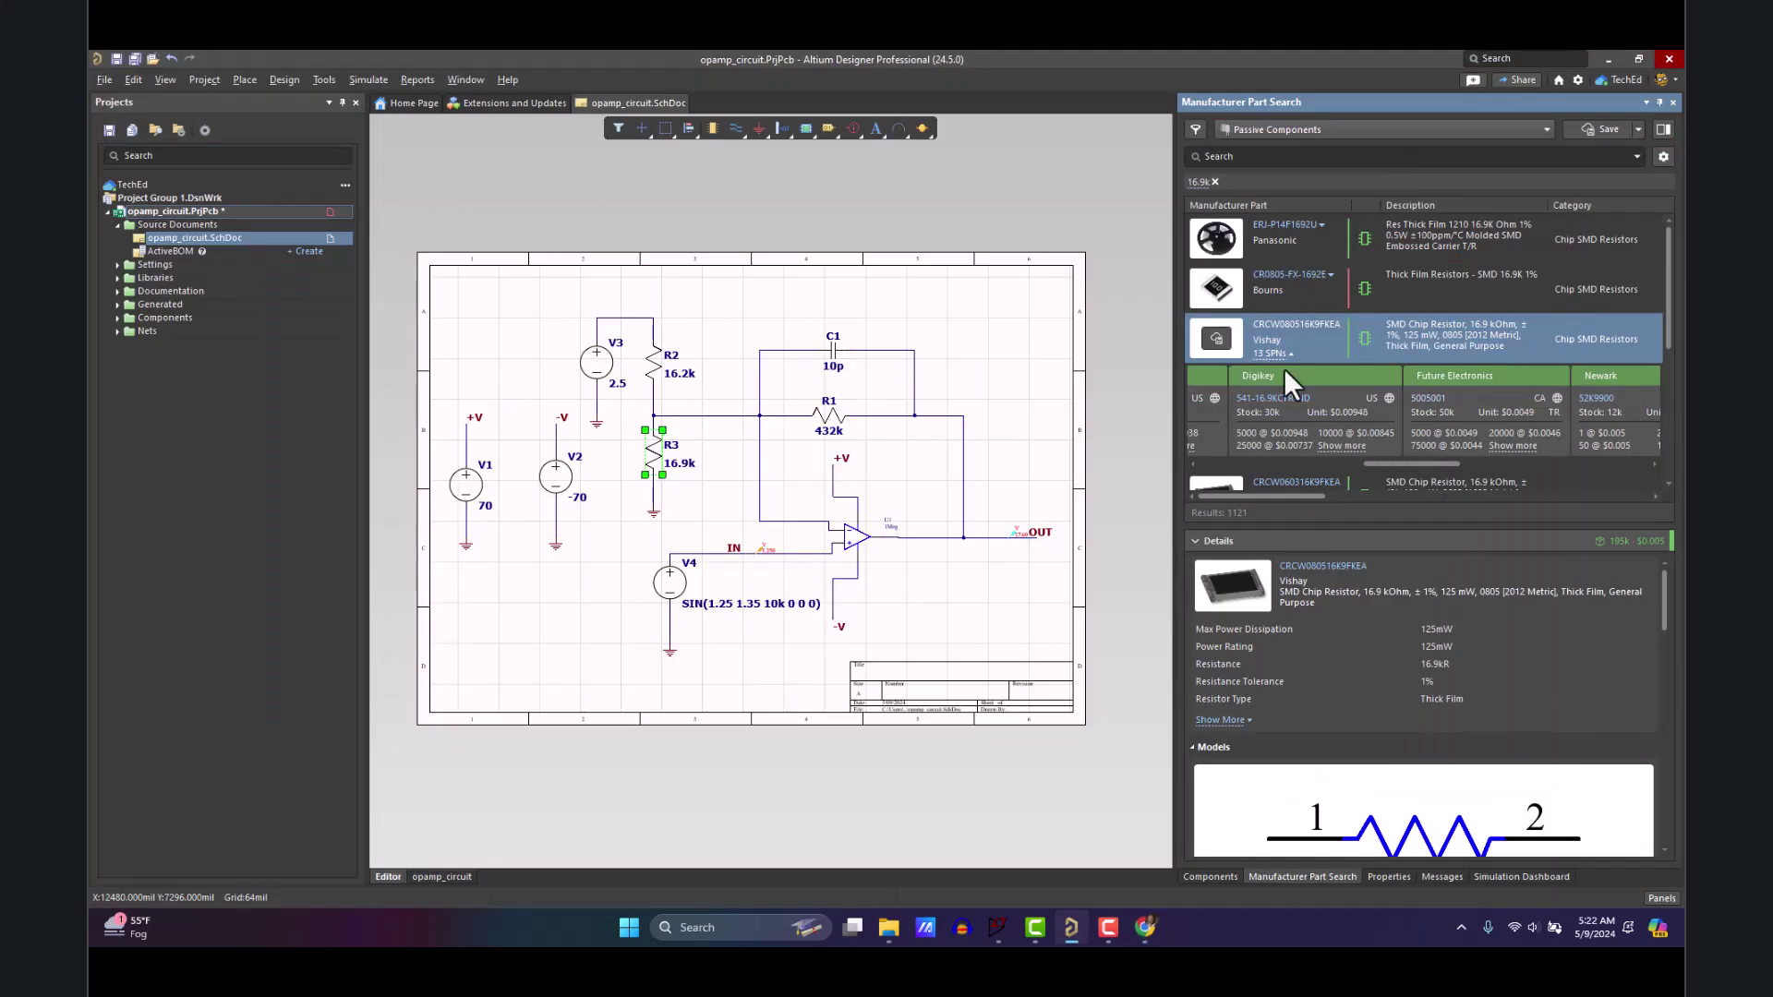
right_click(1363, 336)
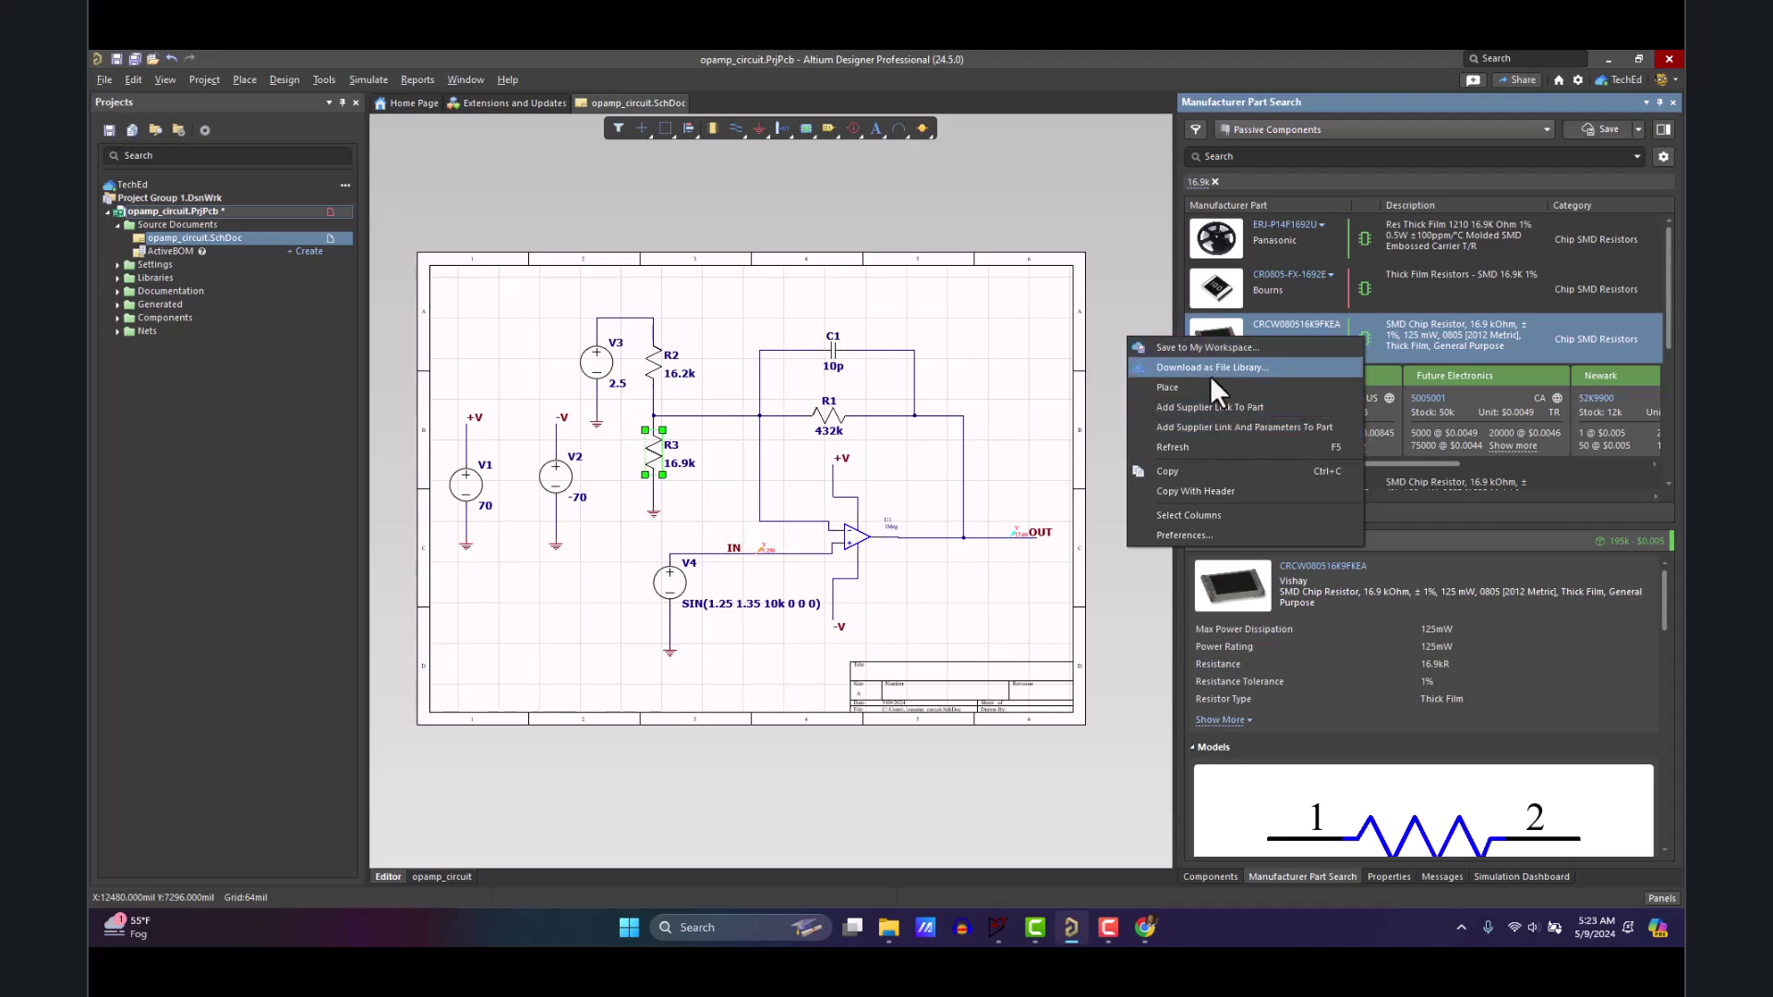
click(1188, 388)
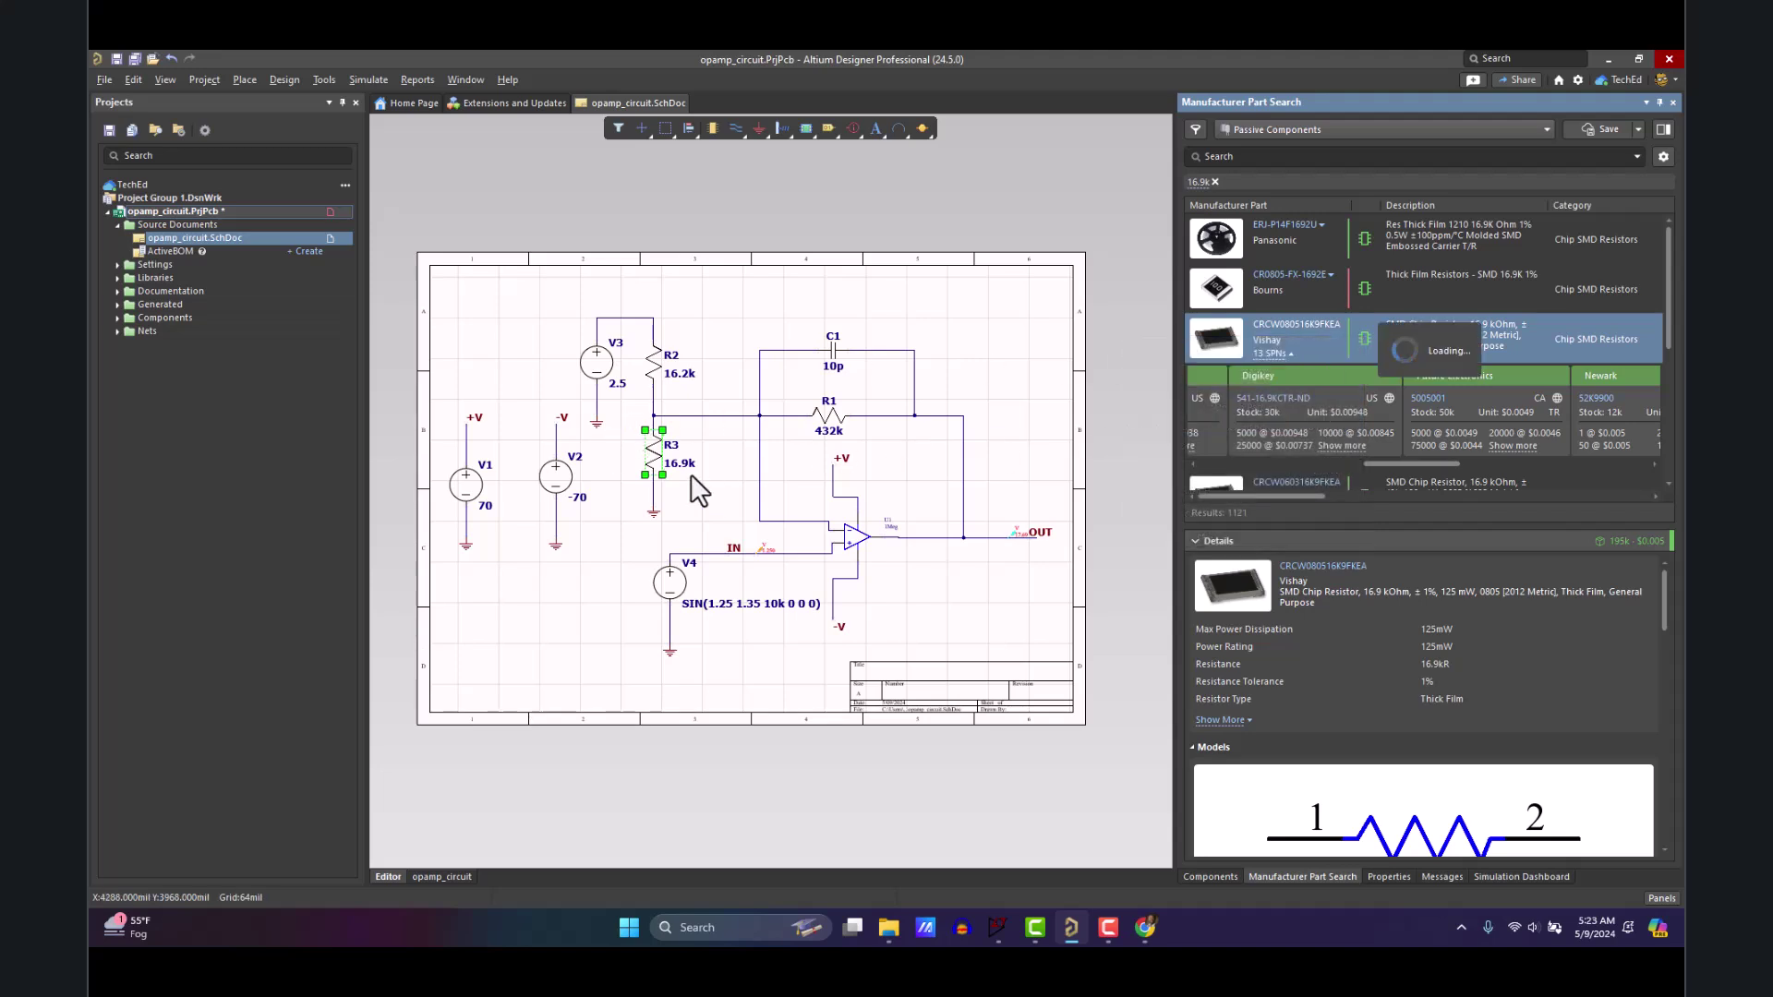
key(space)
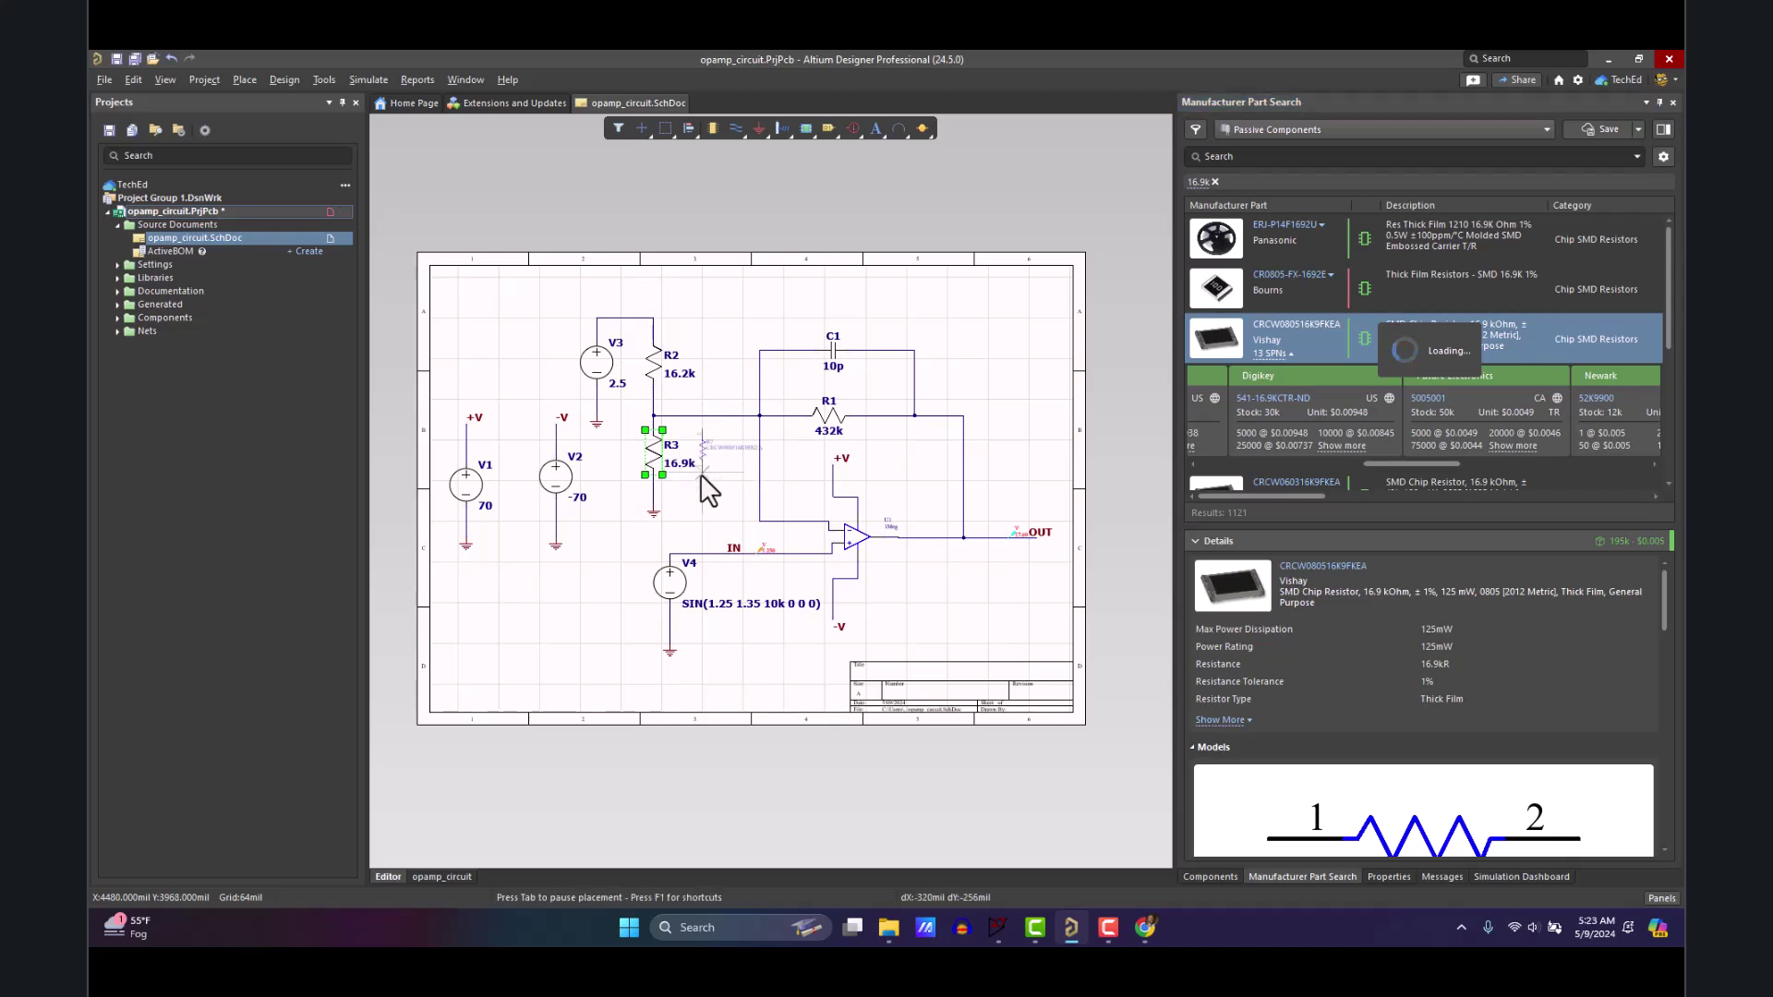
click(702, 473)
key(Escape)
ctrl+scroll(673, 455, up, 3)
click(731, 580)
- Wire the trial resistor in parallel with R3, to its bottom node and the top net
key(ctrl+w)
click(741, 513)
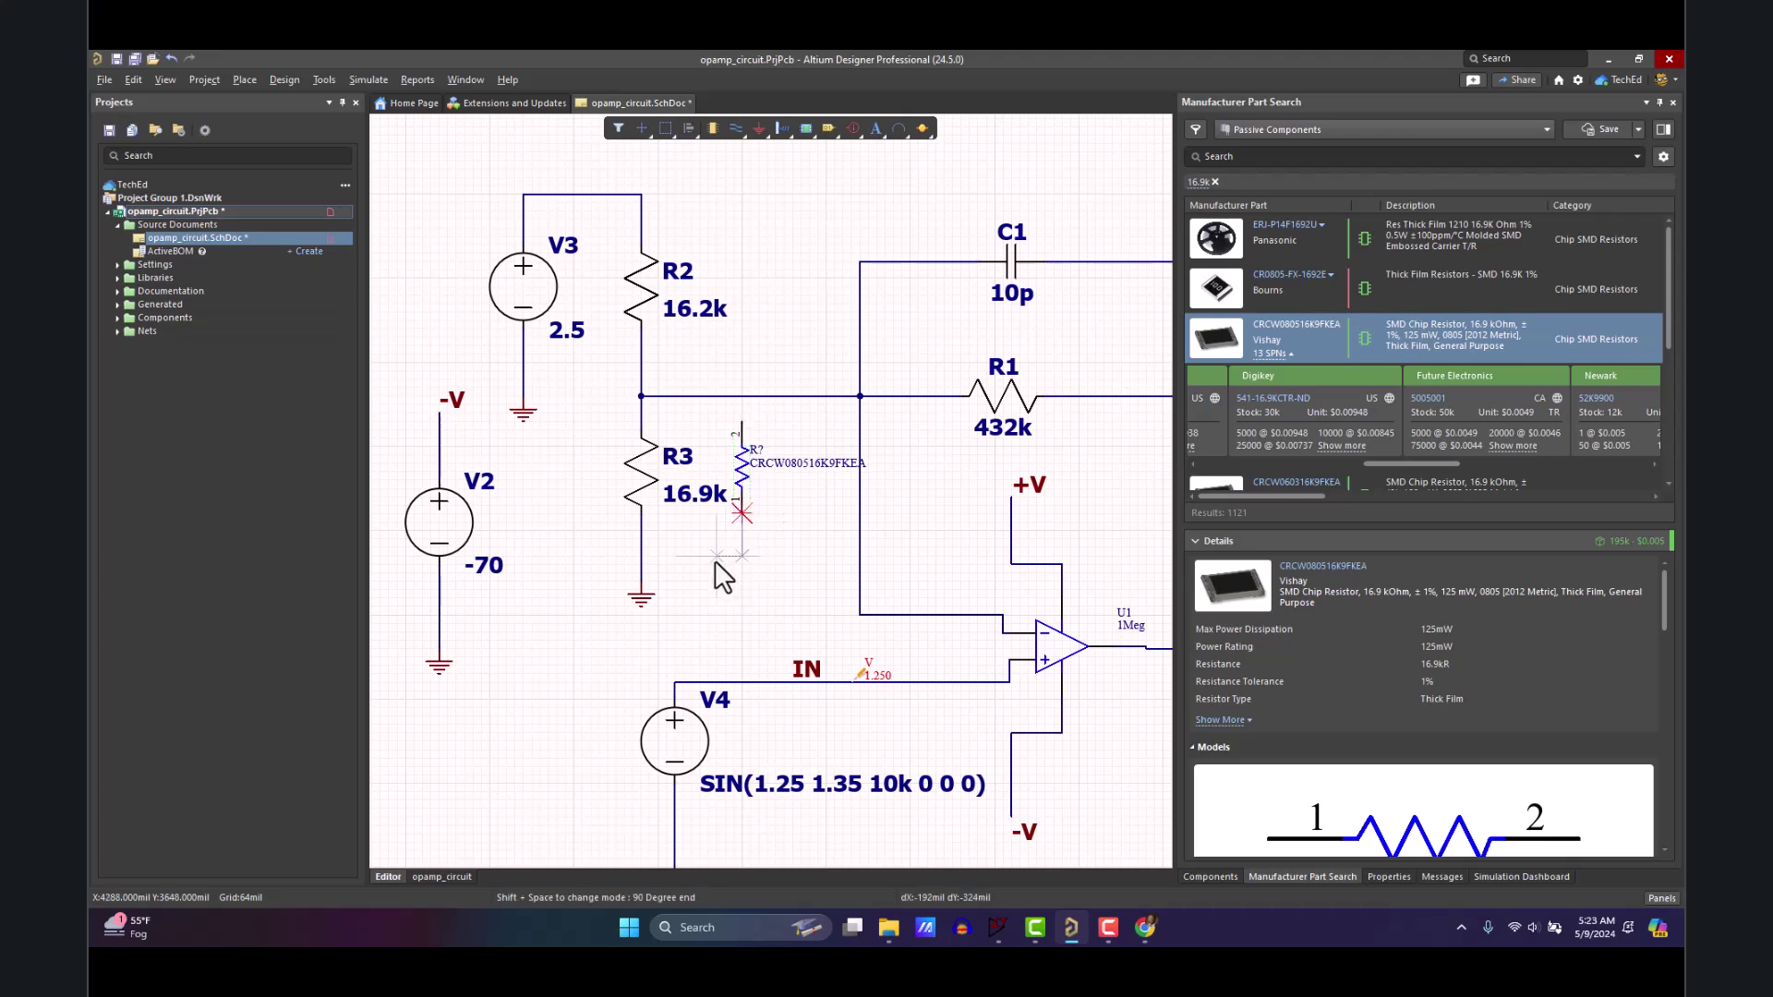
click(641, 563)
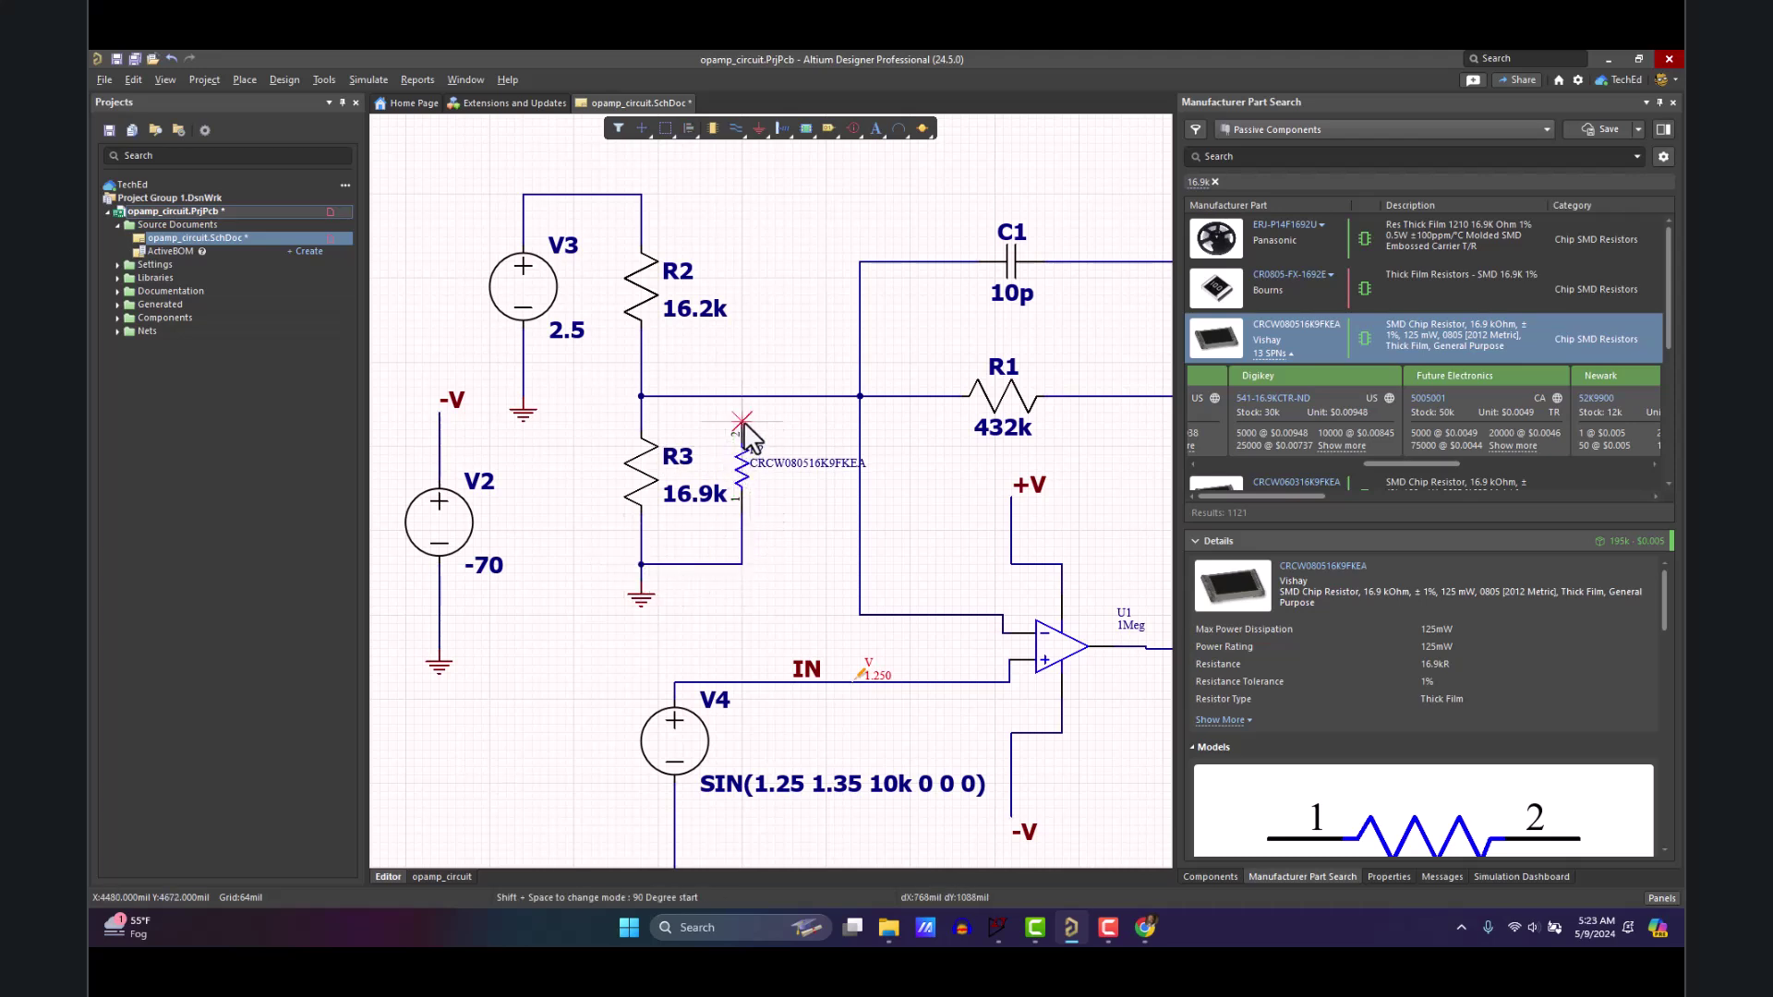
click(740, 427)
click(742, 396)
key(Escape)
- Delete the trial resistor and its leftover upper and lower wires
click(646, 472)
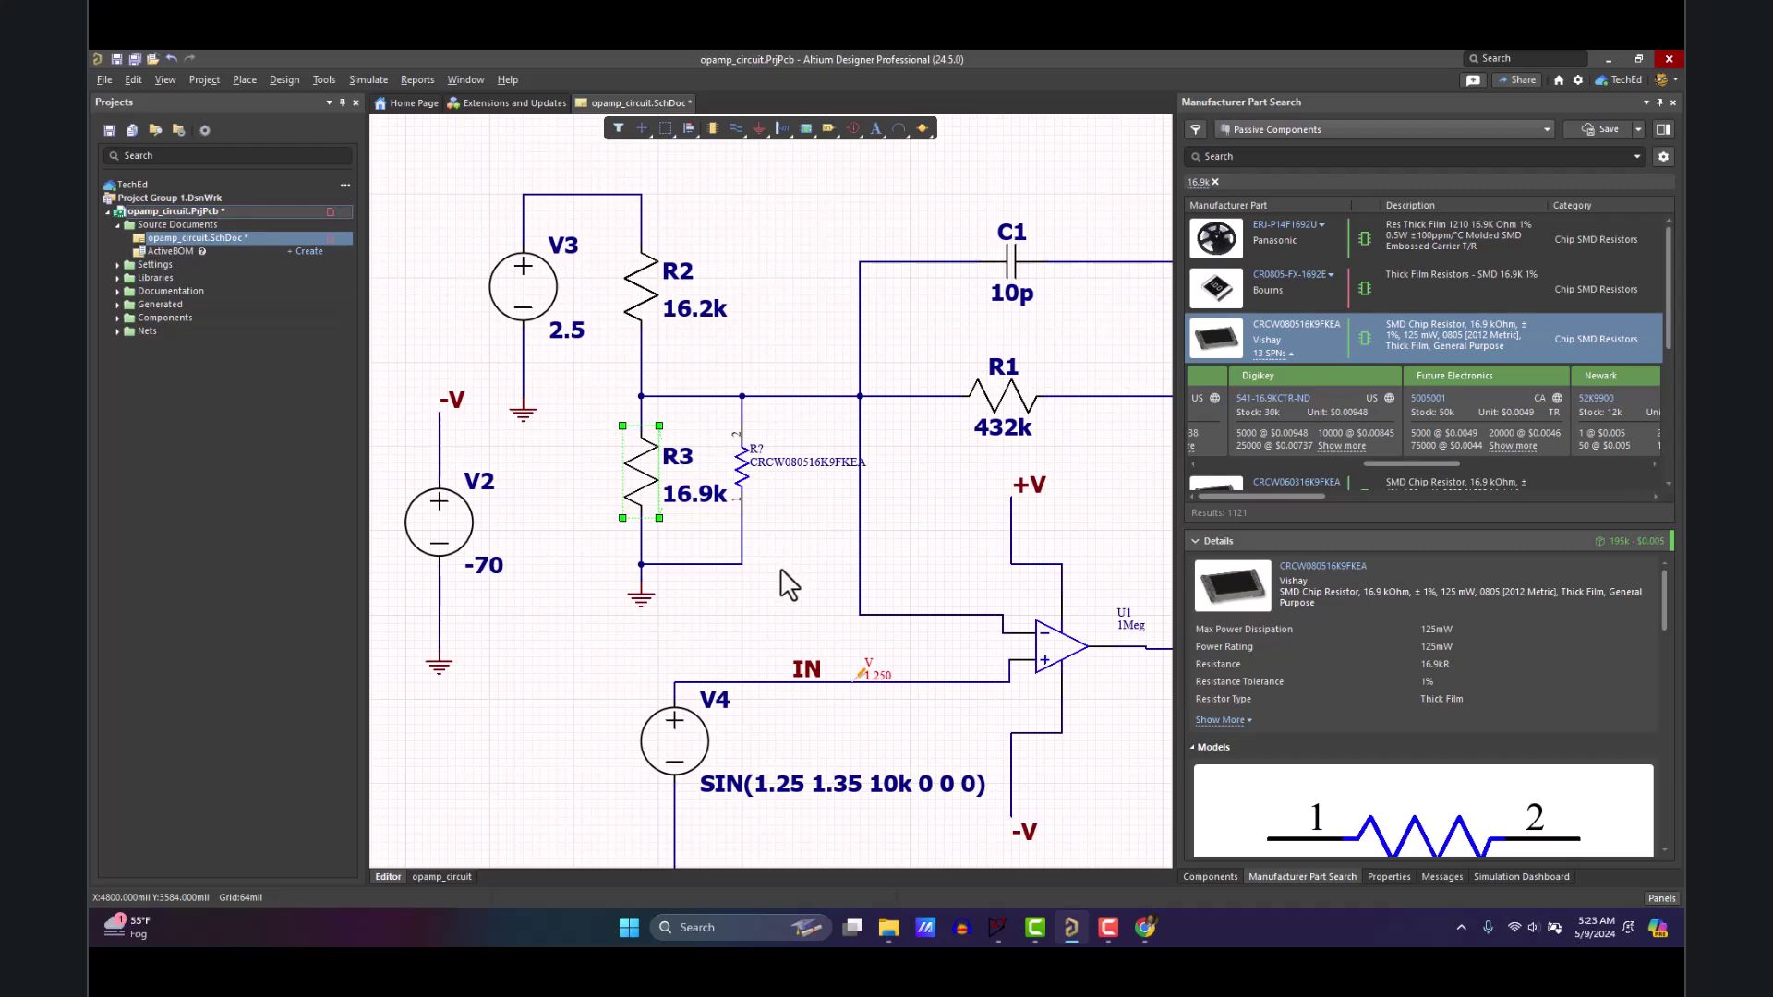
click(779, 568)
click(743, 471)
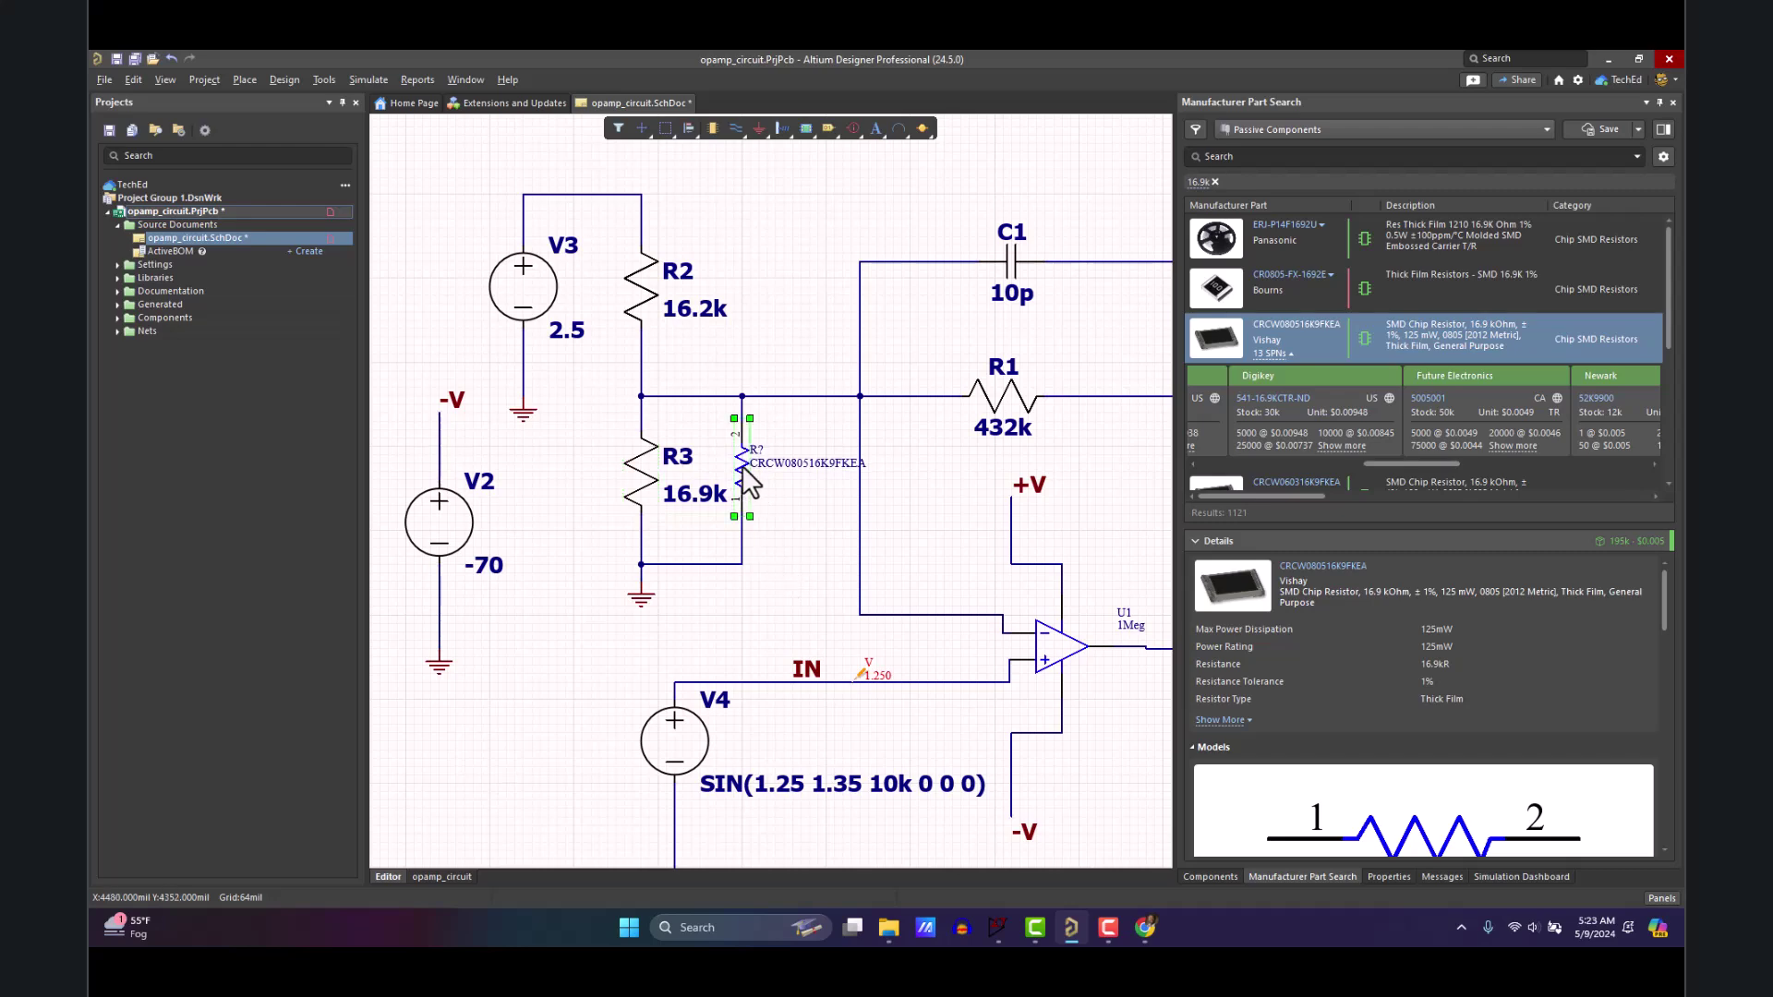
key(Delete)
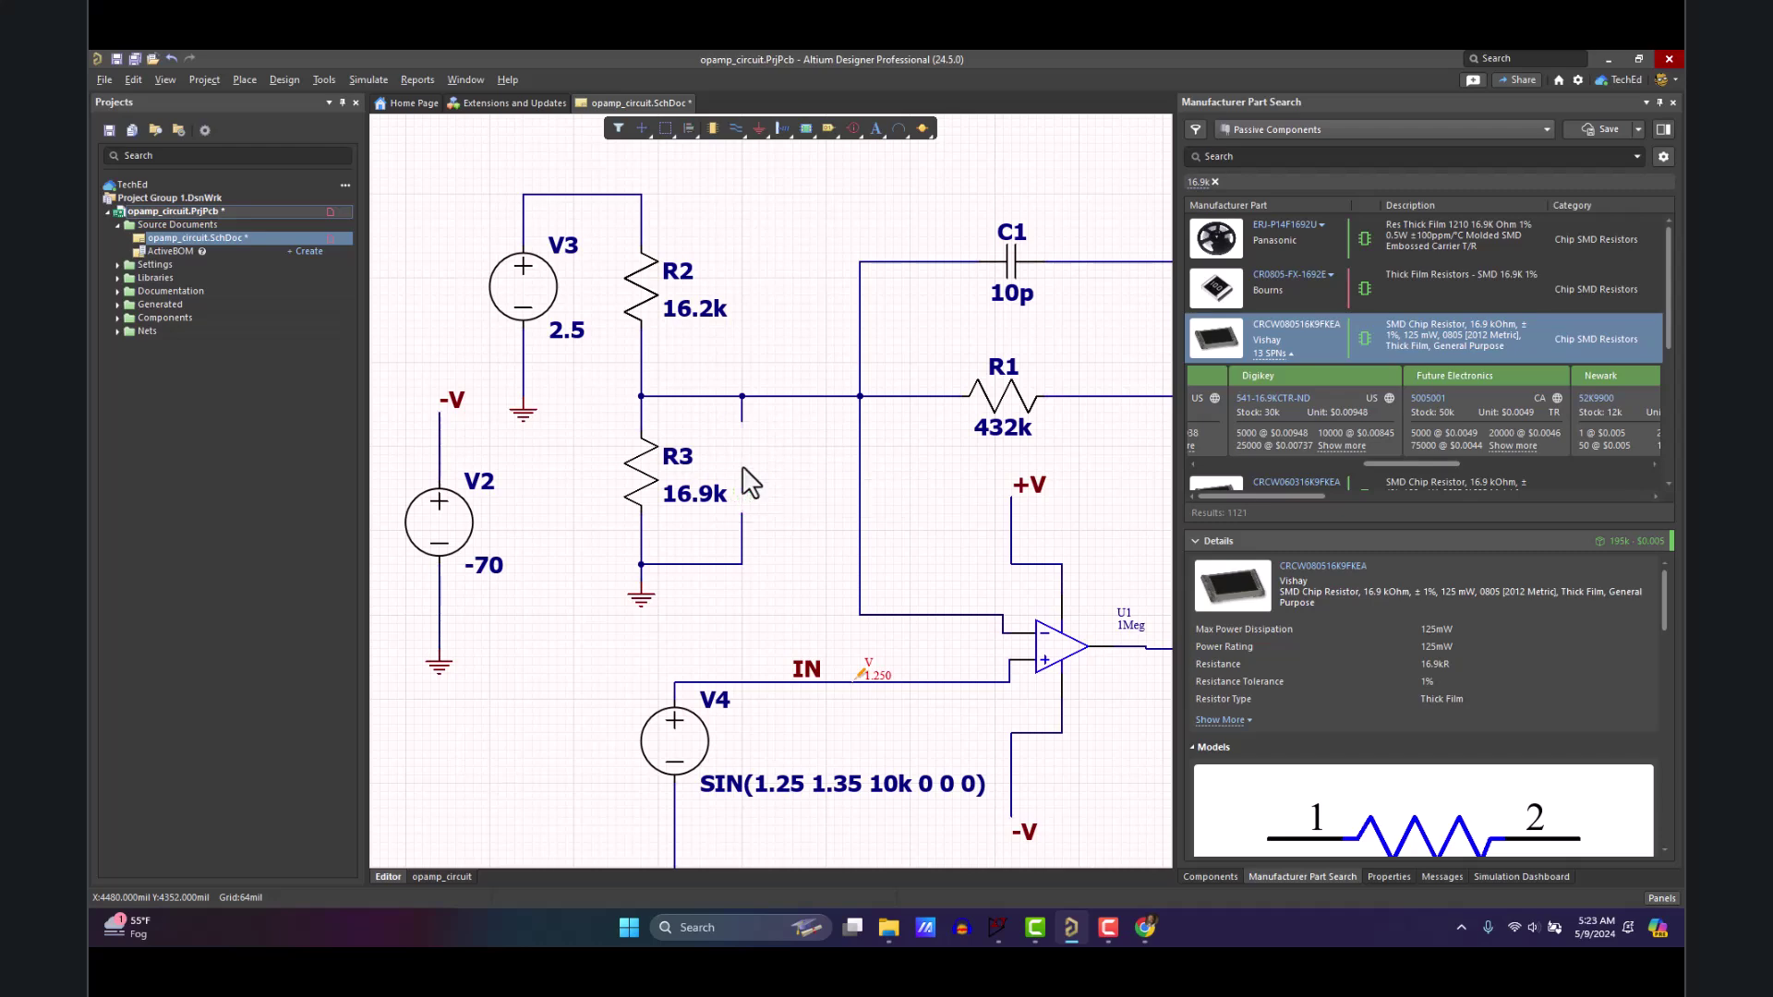
click(741, 553)
key(Delete)
click(742, 413)
key(Delete)
- Close the Manufacturer Part Search panel and pan the full schematic sheet into view
ctrl+scroll(867, 500, down, 3)
right_drag(965, 484, 923, 491)
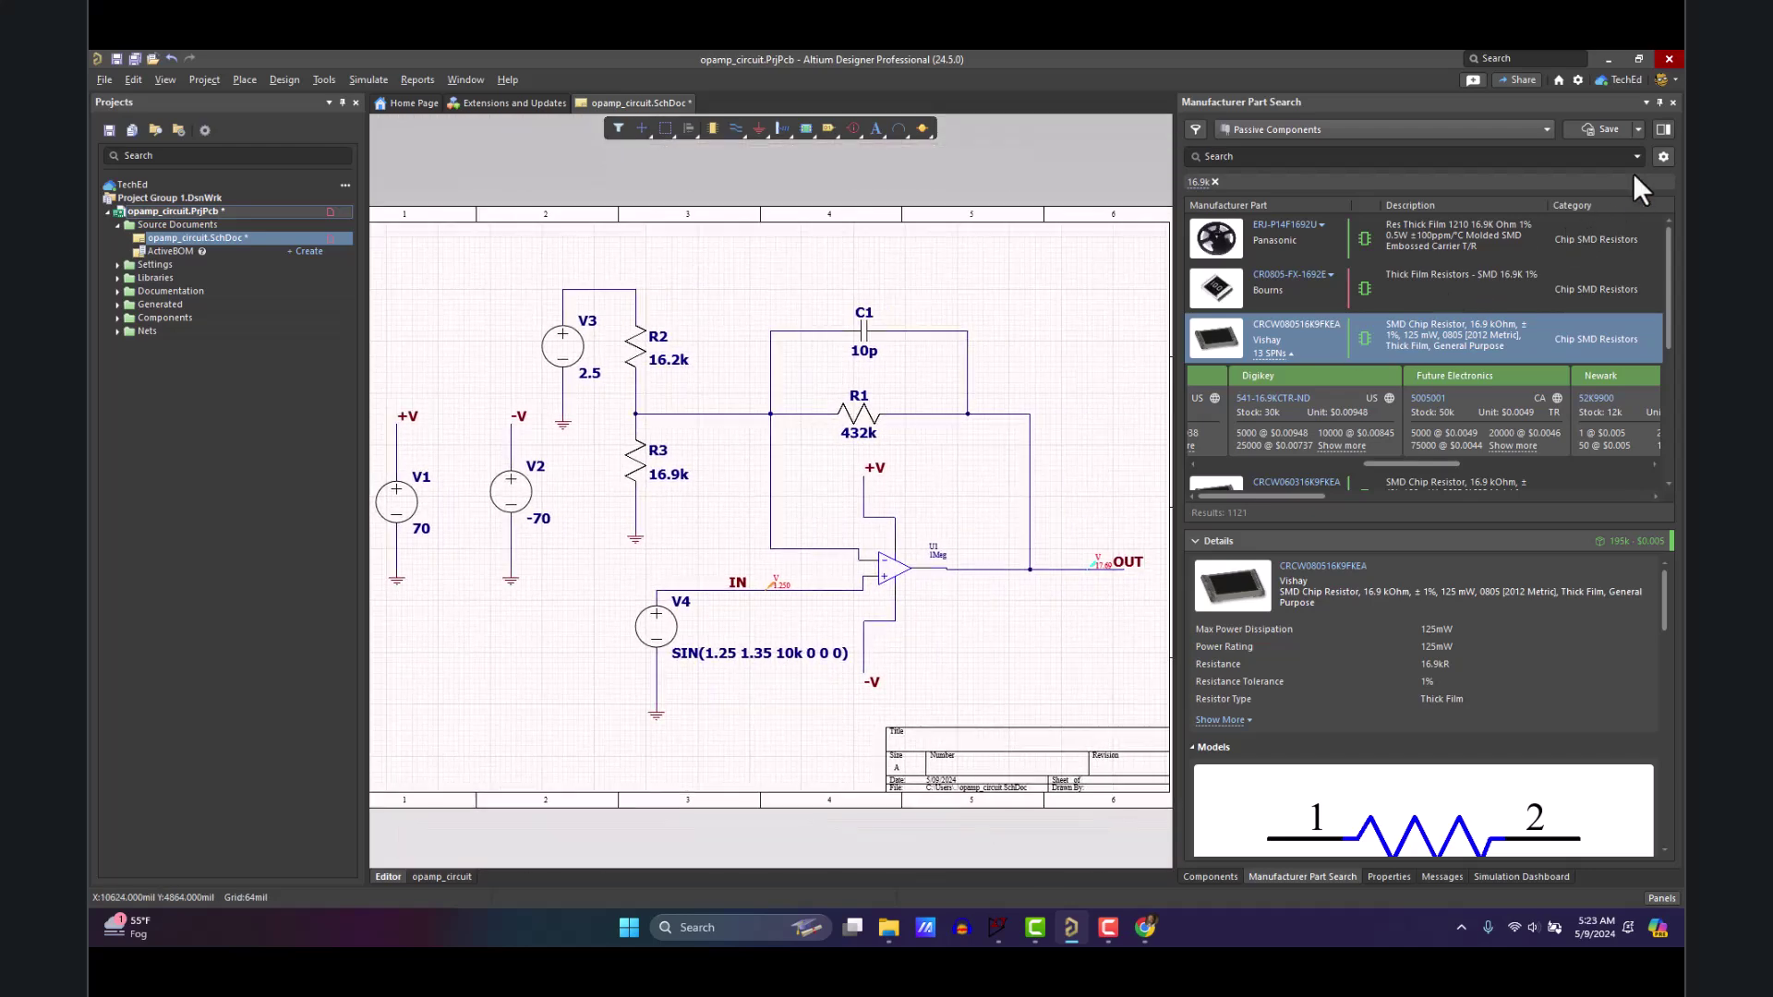
click(1672, 102)
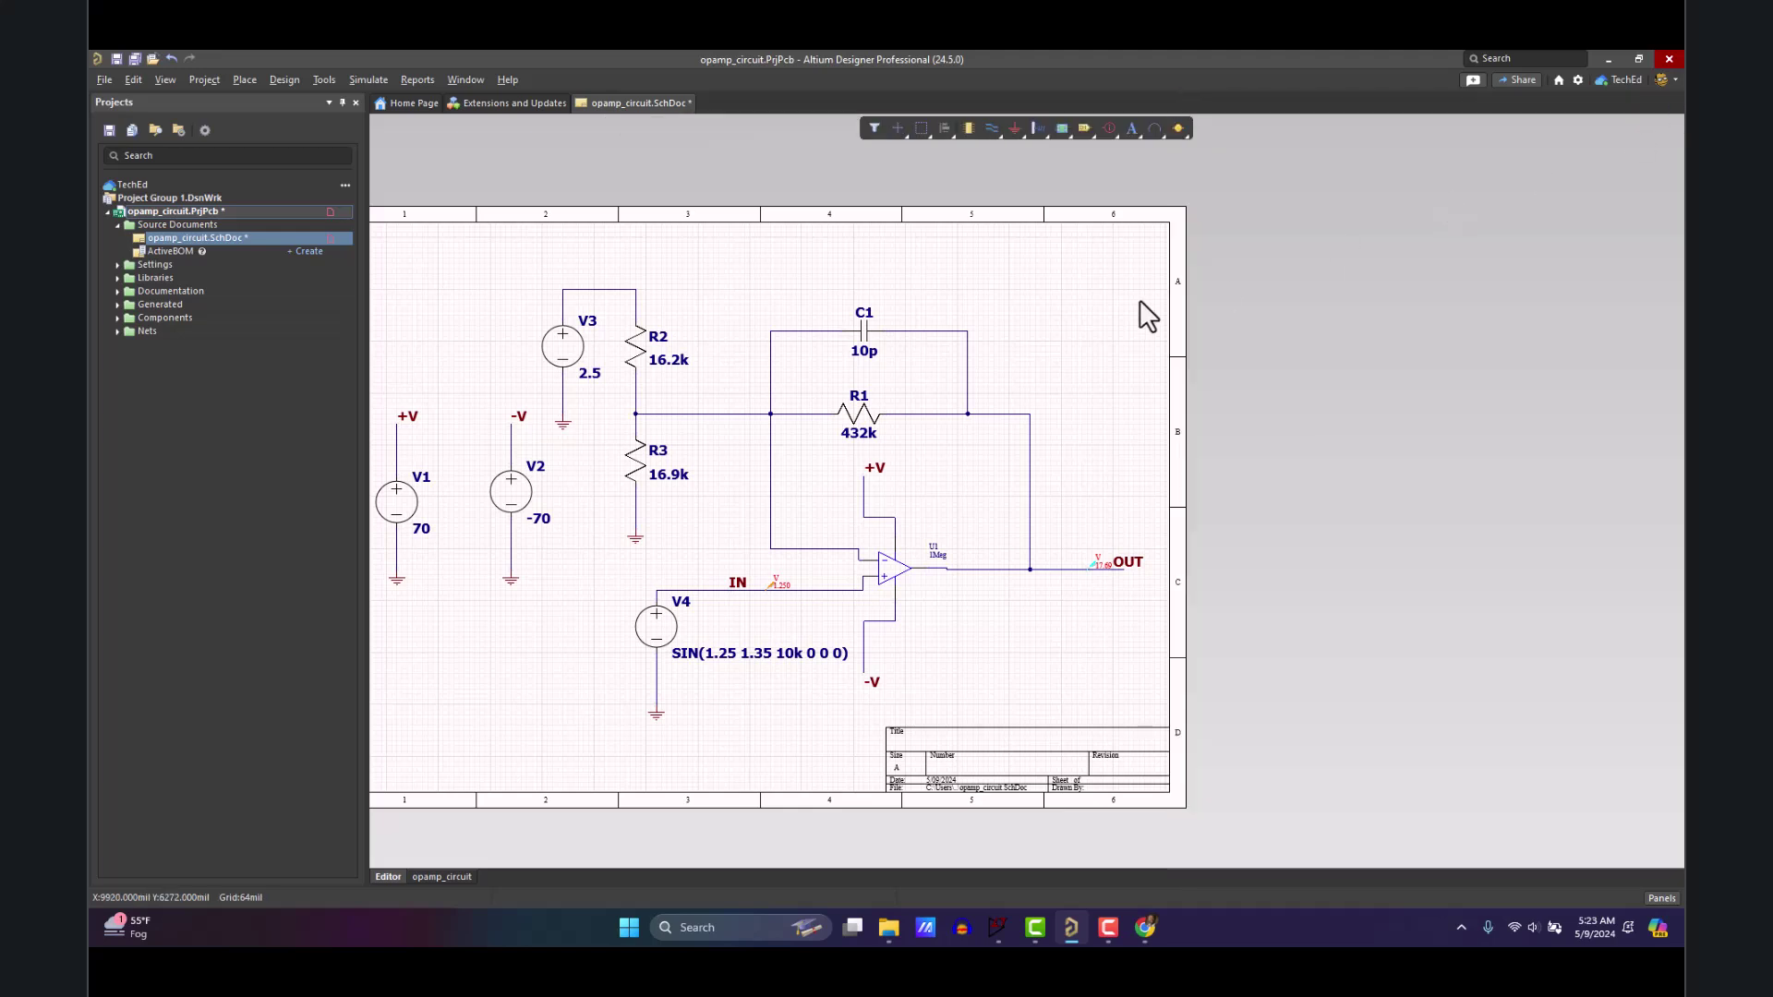
right_drag(1033, 348, 1141, 350)
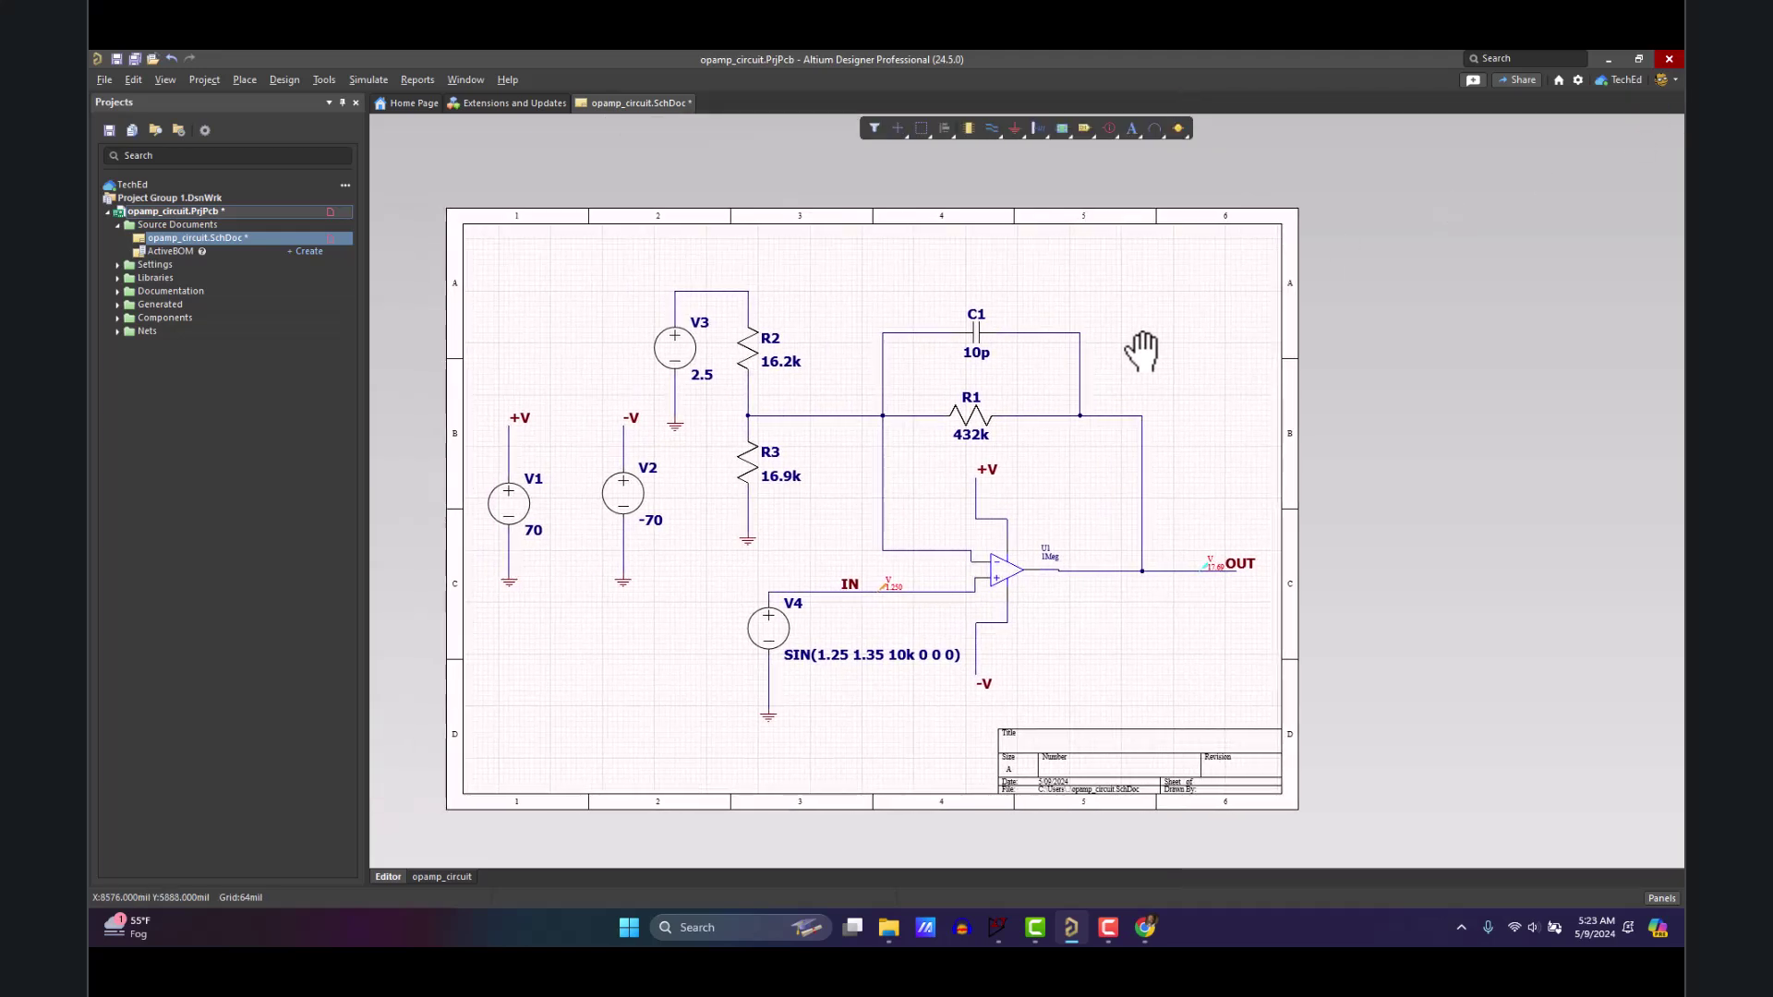